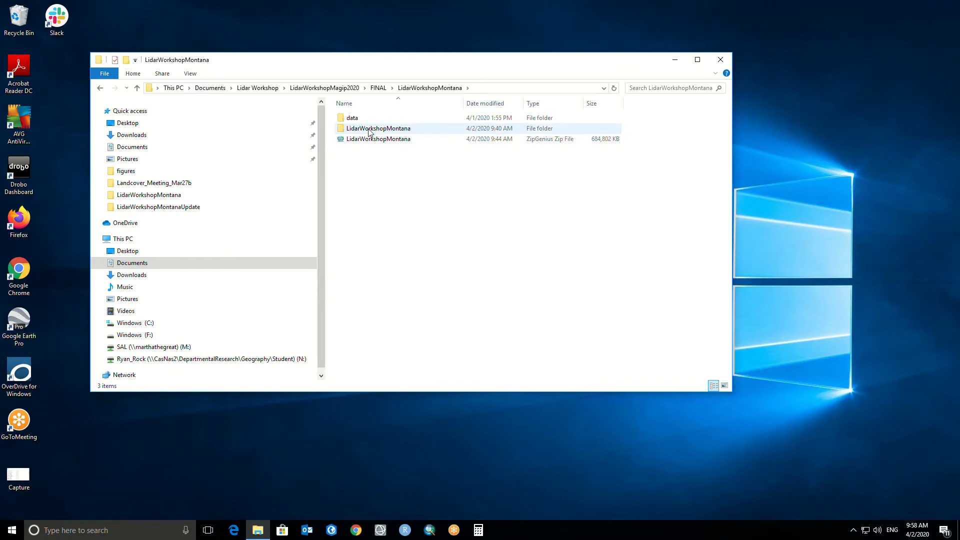
# Open the inner LidarWorkshopMontana folder and review the contents of its Classified_Point_Cloud_Data and Imagery subfolders
pyautogui.moveTo(399, 131)
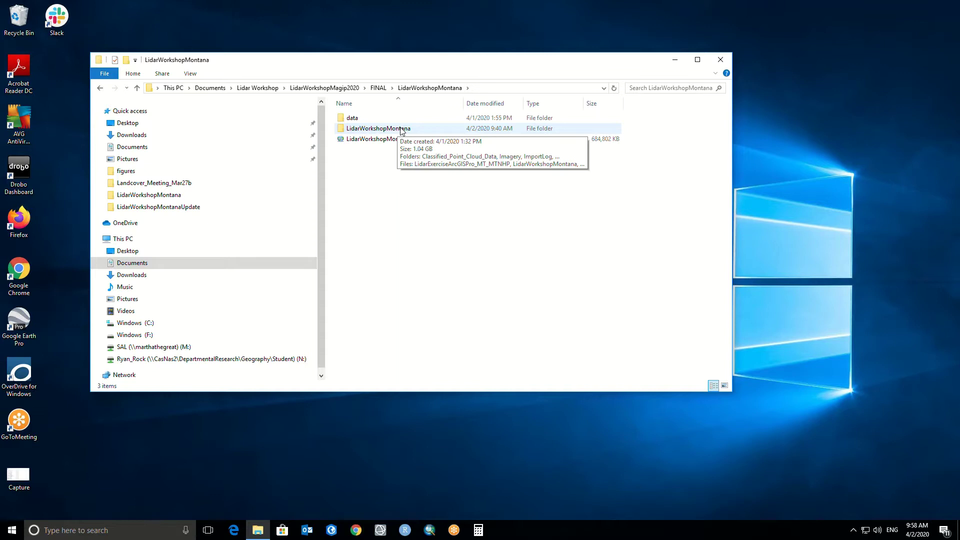
pyautogui.doubleClick(401, 129)
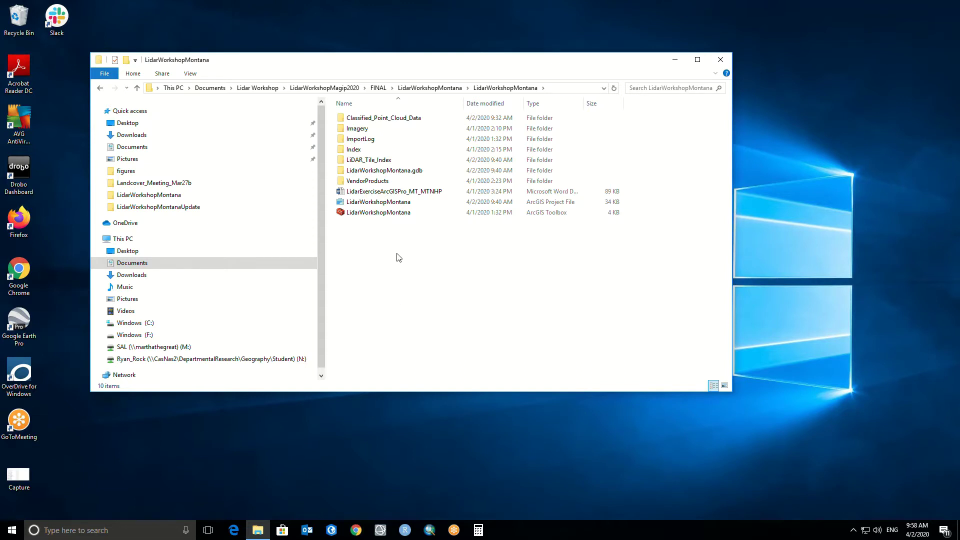
pyautogui.doubleClick(435, 119)
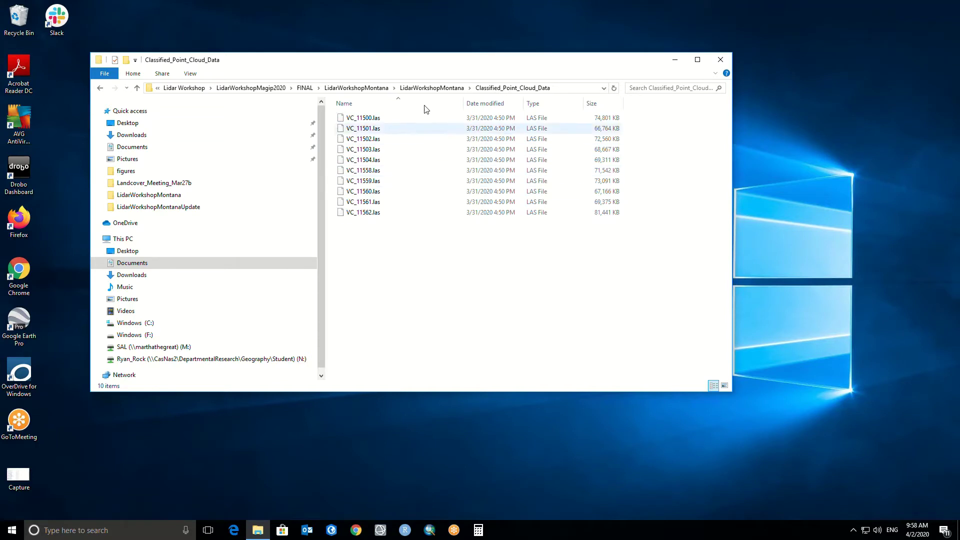
pyautogui.click(432, 88)
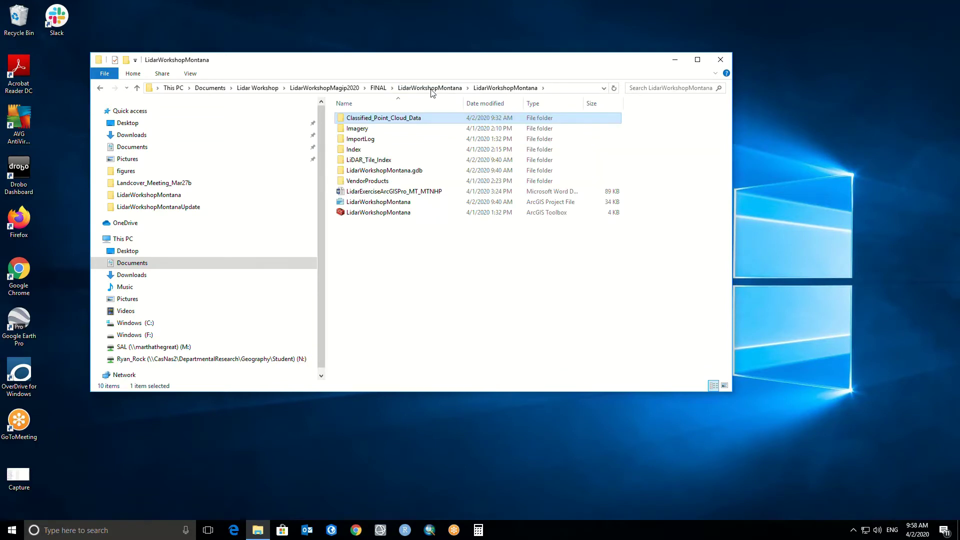
pyautogui.doubleClick(365, 131)
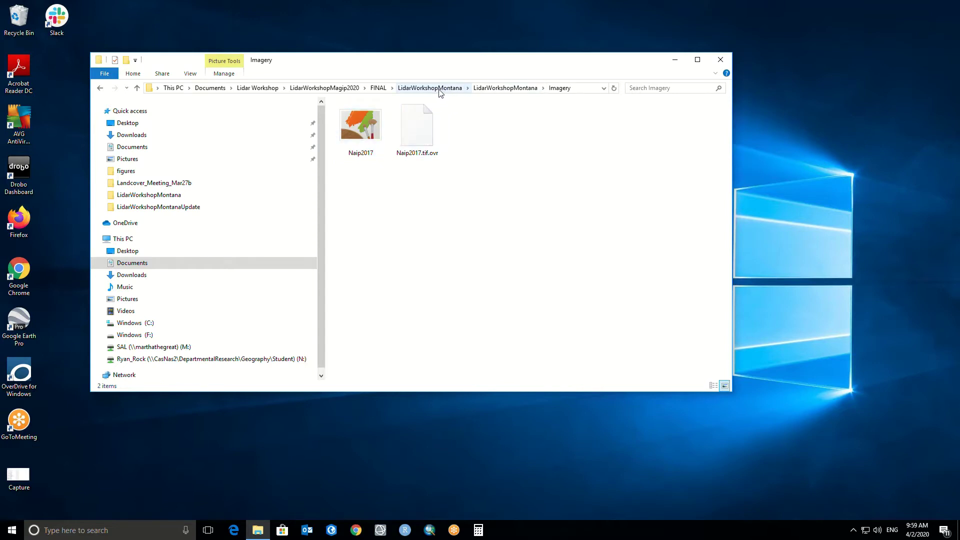
pyautogui.click(489, 89)
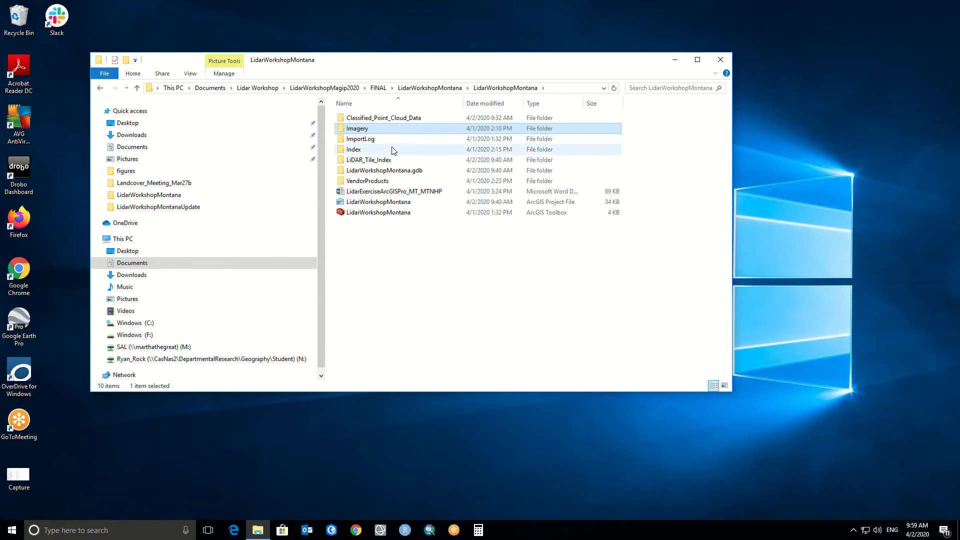
# Review the files in the LiDAR_Tile_Index and VendorProducts subfolders and return to the LidarWorkshopMontana folder
pyautogui.moveTo(415, 165)
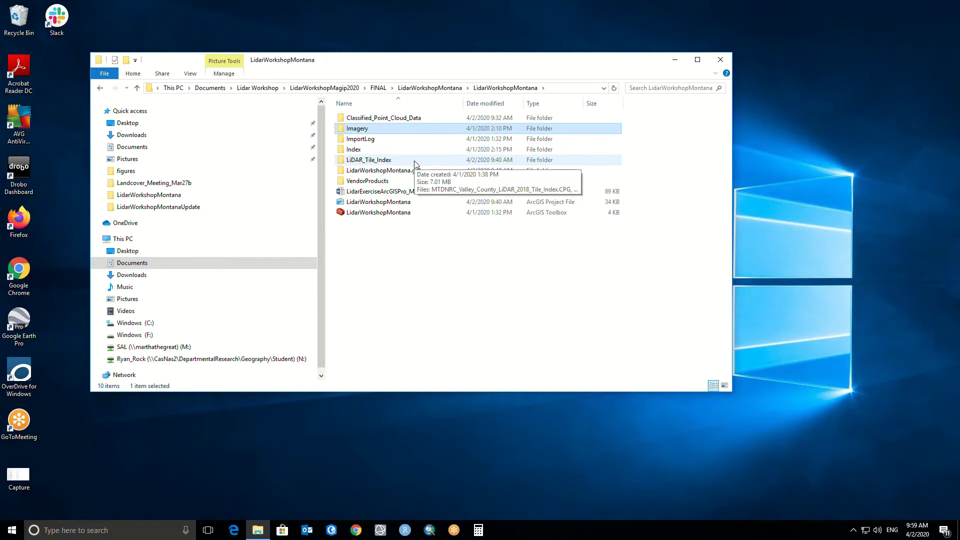
pyautogui.doubleClick(414, 163)
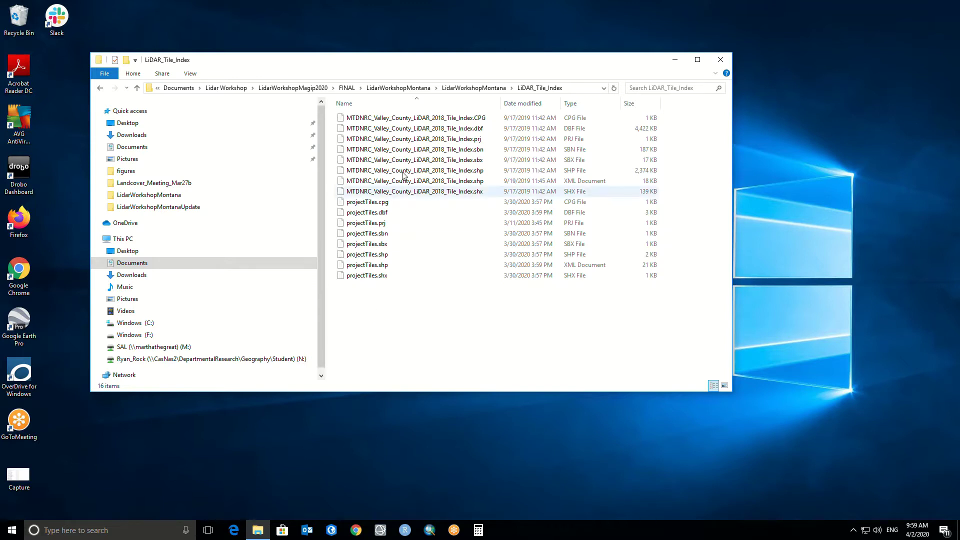
pyautogui.click(477, 91)
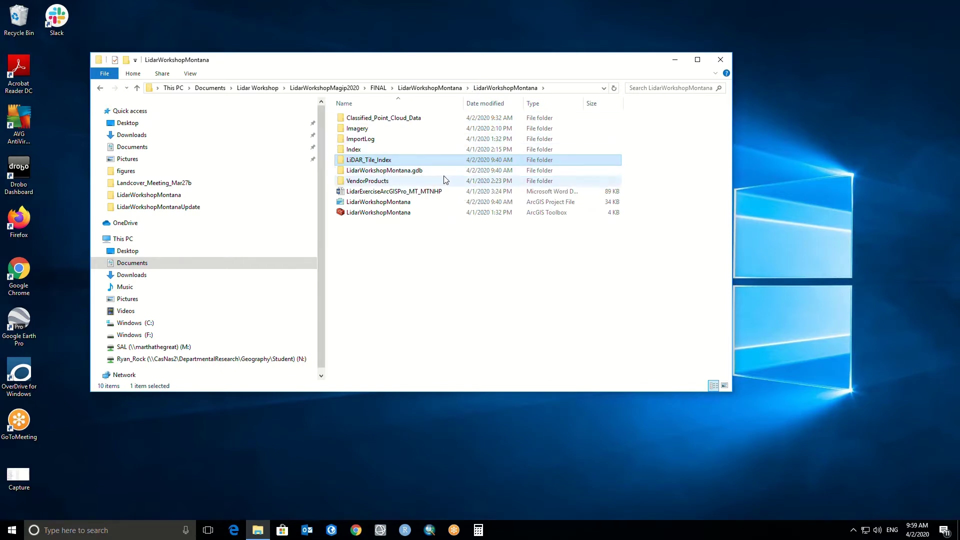
pyautogui.click(446, 176)
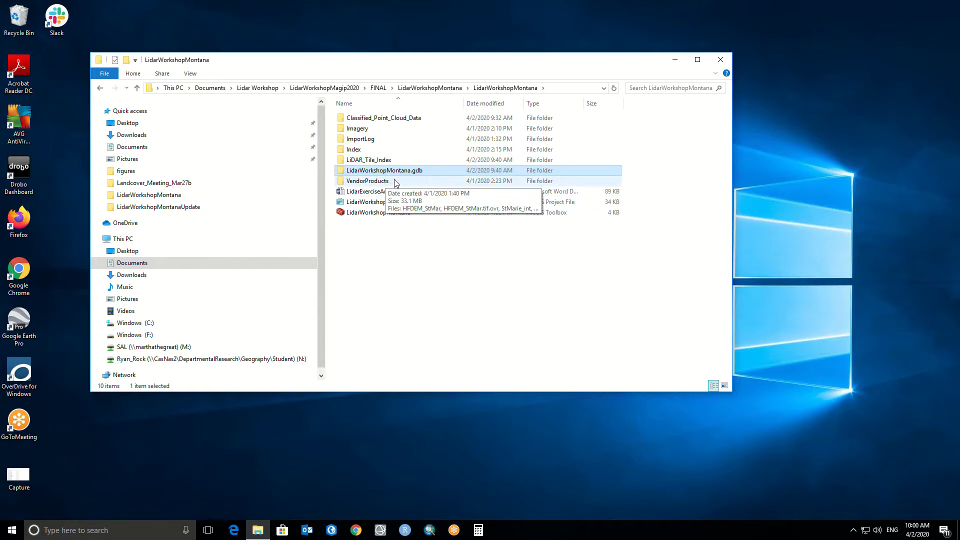
pyautogui.doubleClick(422, 185)
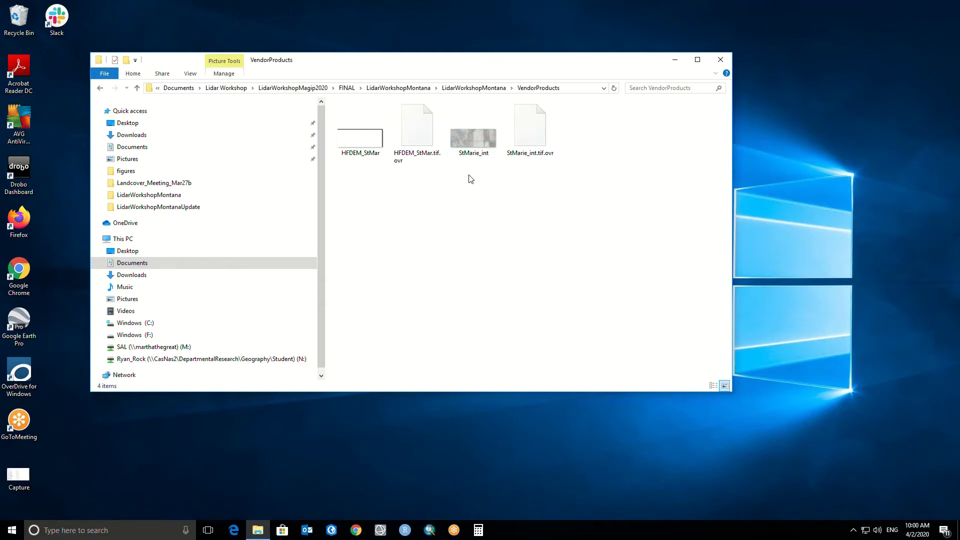
pyautogui.click(474, 89)
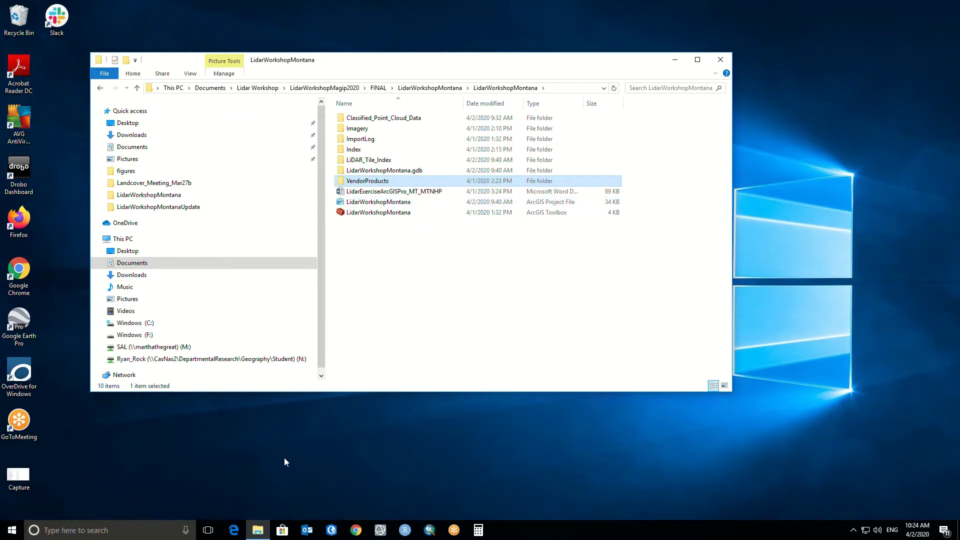
# Open the LidarWorkshopMontana project file in ArcGIS Pro and switch the Topographic basemap's visibility off and back on
pyautogui.doubleClick(371, 202)
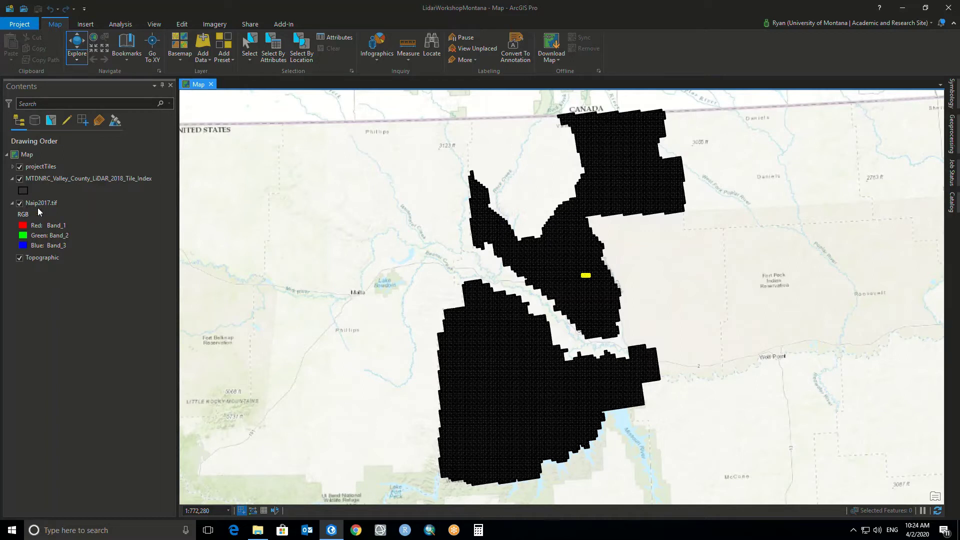
pyautogui.click(20, 259)
pyautogui.click(19, 259)
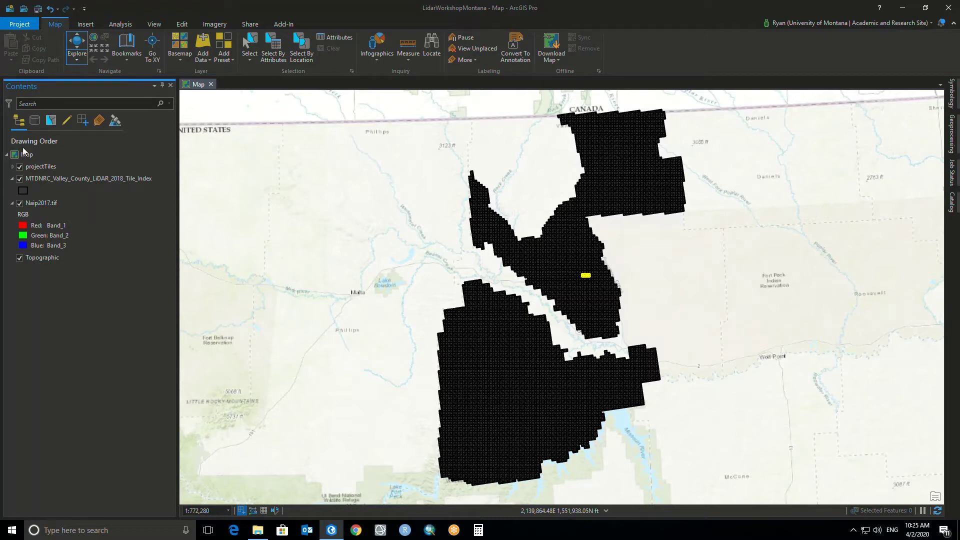
# Zoom the map to the projectTiles layer and examine the tiles and imagery around the study area
pyautogui.click(45, 170)
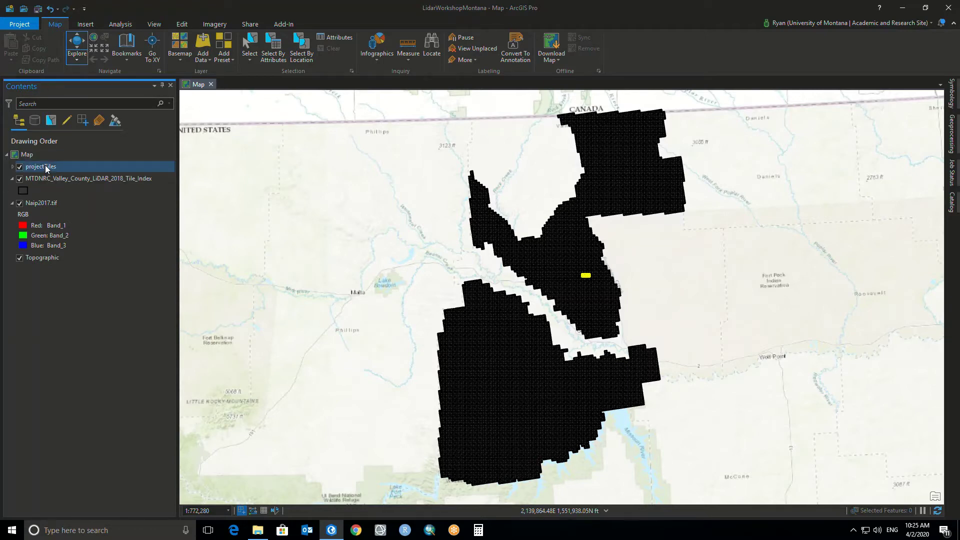
pyautogui.rightClick(46, 167)
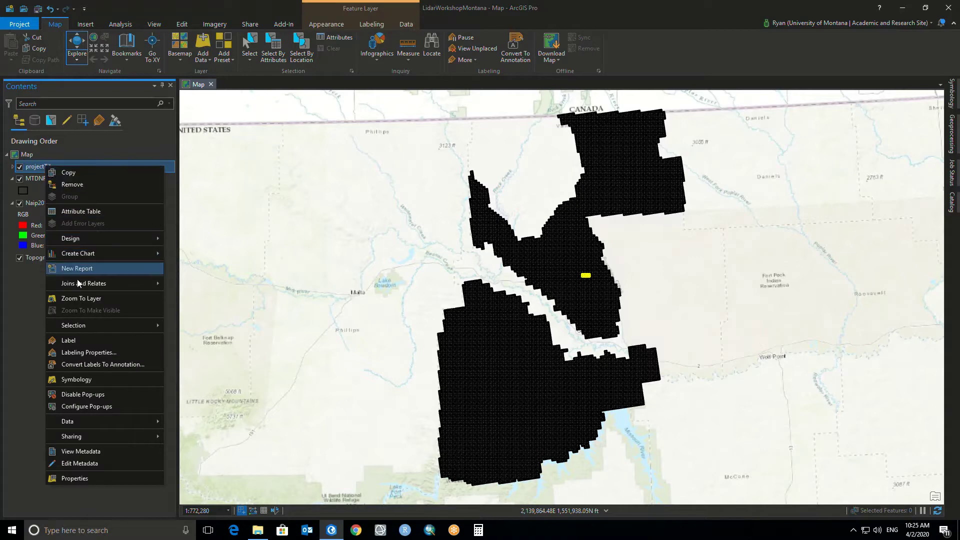
pyautogui.click(80, 298)
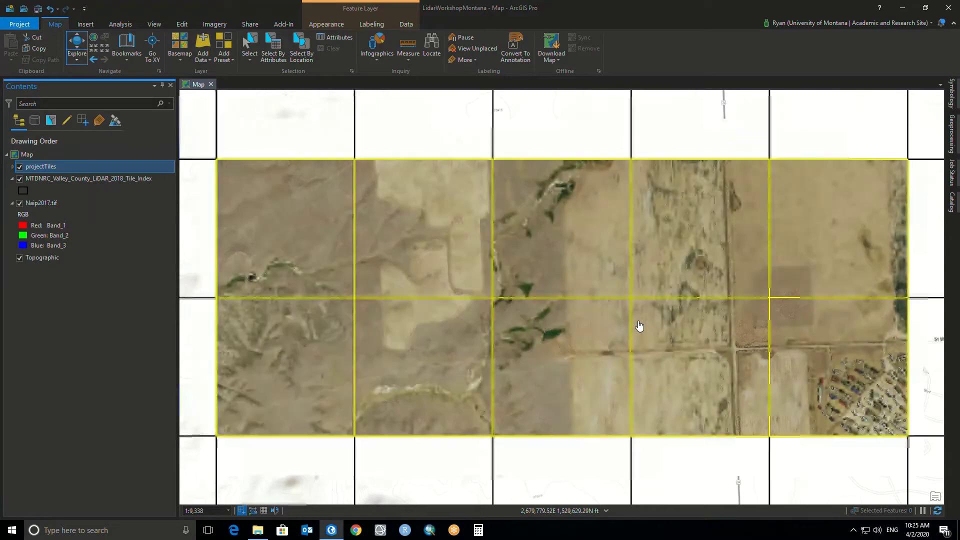
pyautogui.scroll(-2, 639, 326)
pyautogui.moveTo(784, 344); pyautogui.dragTo(745, 343)
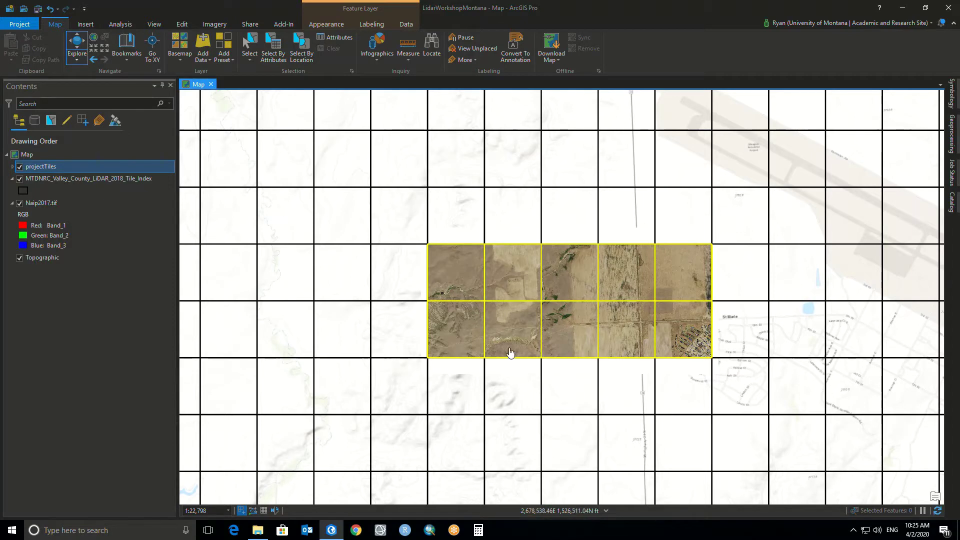
pyautogui.scroll(1, 552, 336)
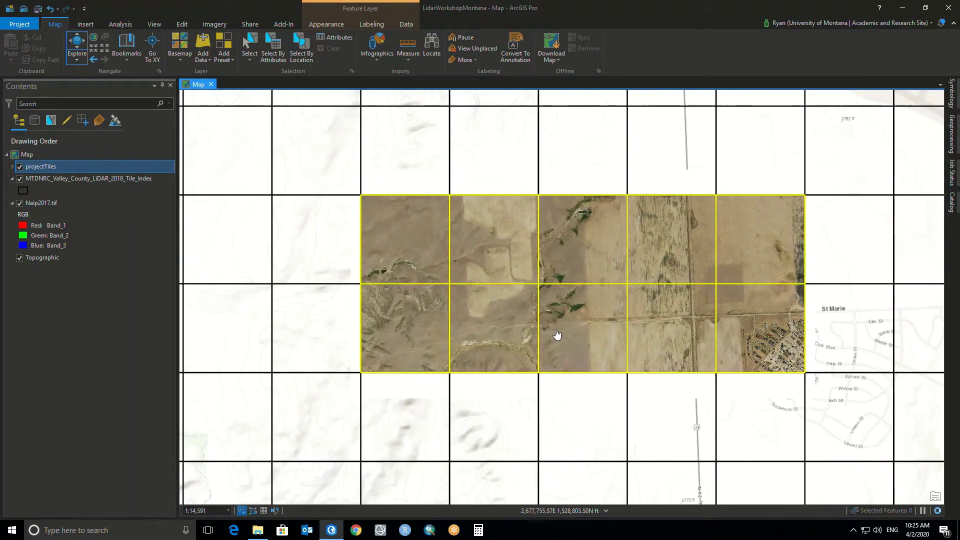
pyautogui.scroll(1, 553, 337)
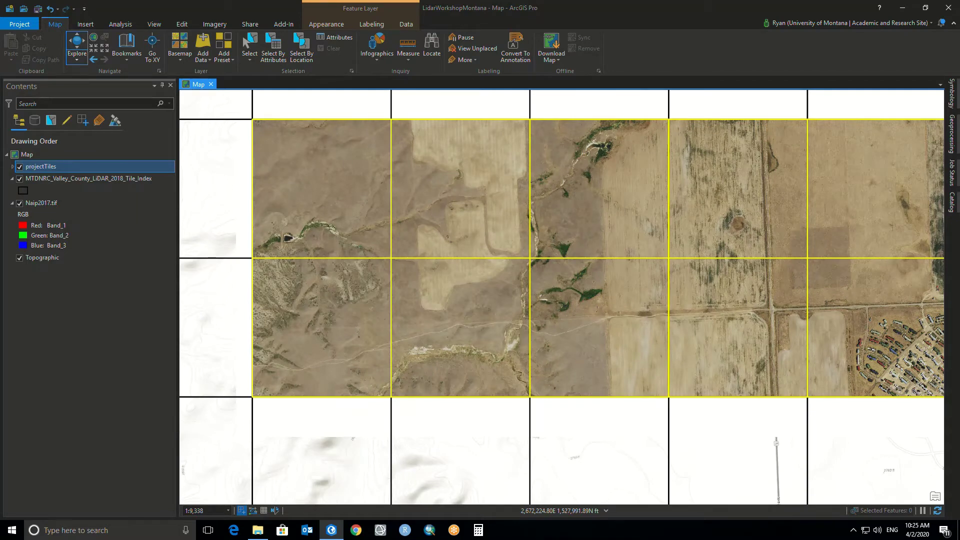
# Inspect the Tile_ID values in the projectTiles attribute table, widening the FID column, and close the table
pyautogui.click(56, 165)
pyautogui.rightClick(56, 167)
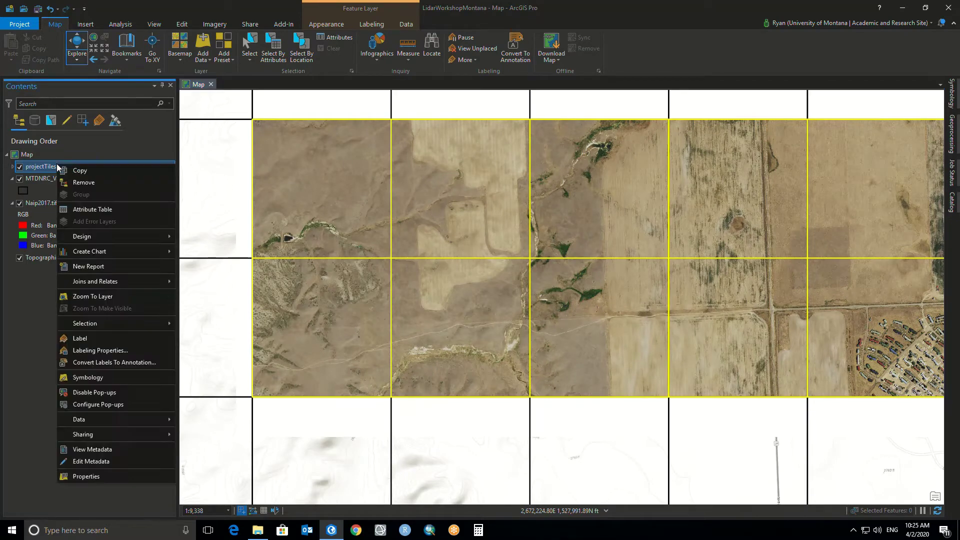
pyautogui.click(76, 210)
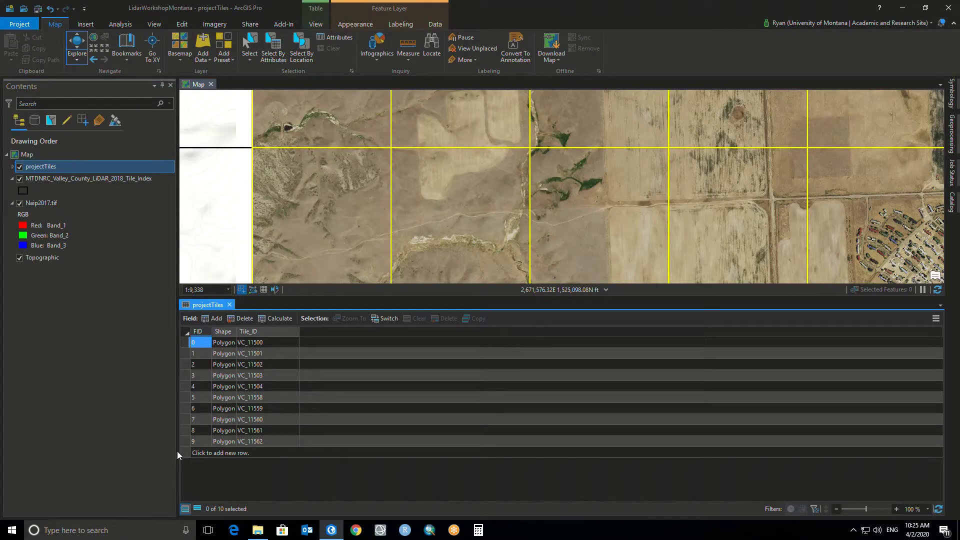
pyautogui.rightClick(210, 332)
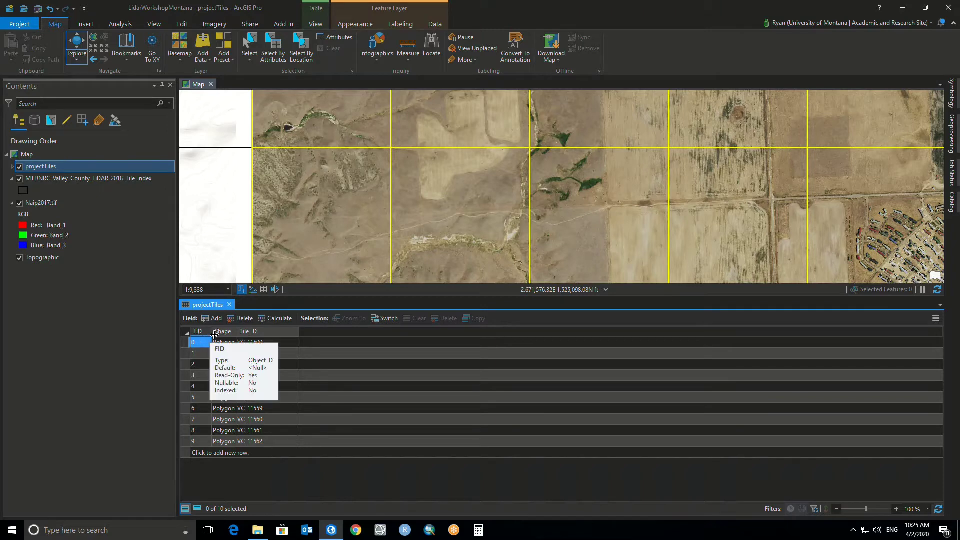
pyautogui.moveTo(212, 332); pyautogui.dragTo(221, 334)
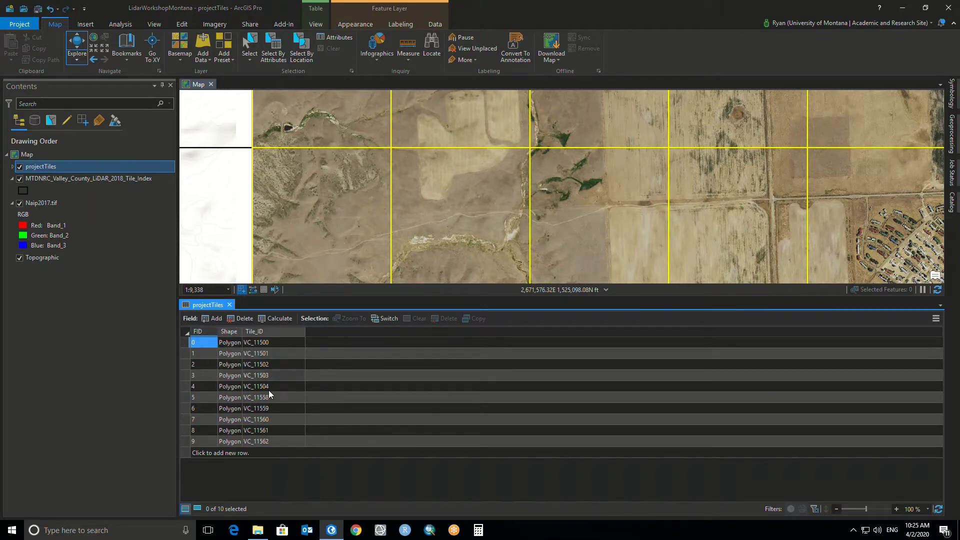
pyautogui.moveTo(263, 332)
pyautogui.click(230, 306)
pyautogui.moveTo(230, 319); pyautogui.dragTo(206, 324)
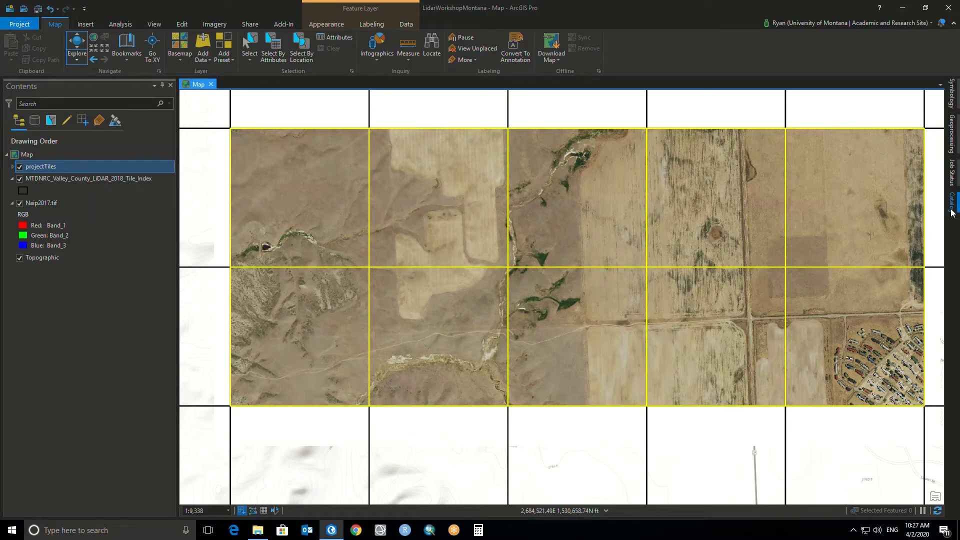
# Show the project catalog and expand Folders down to the contents of the LidarWorkshopMontana folder
pyautogui.click(156, 24)
pyautogui.click(123, 45)
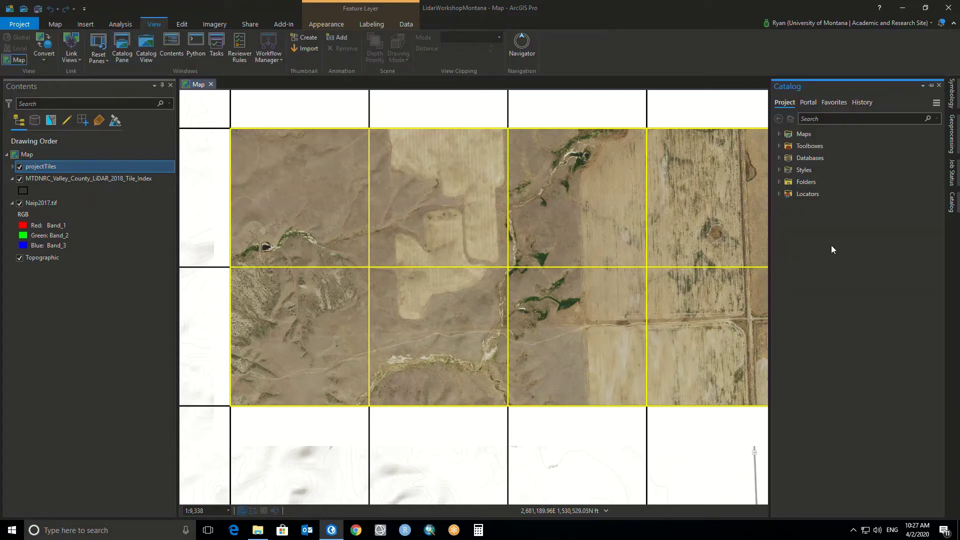
pyautogui.click(781, 182)
pyautogui.click(814, 195)
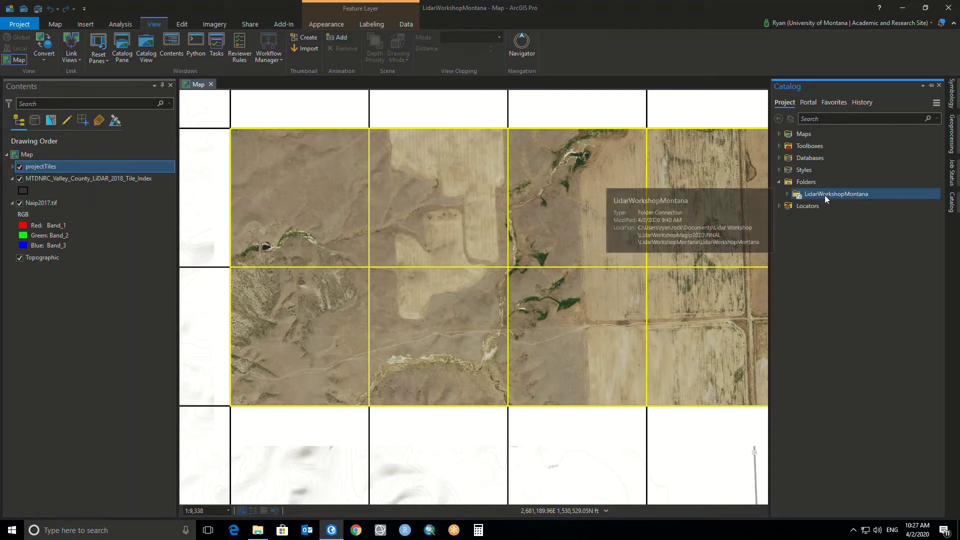
pyautogui.click(788, 197)
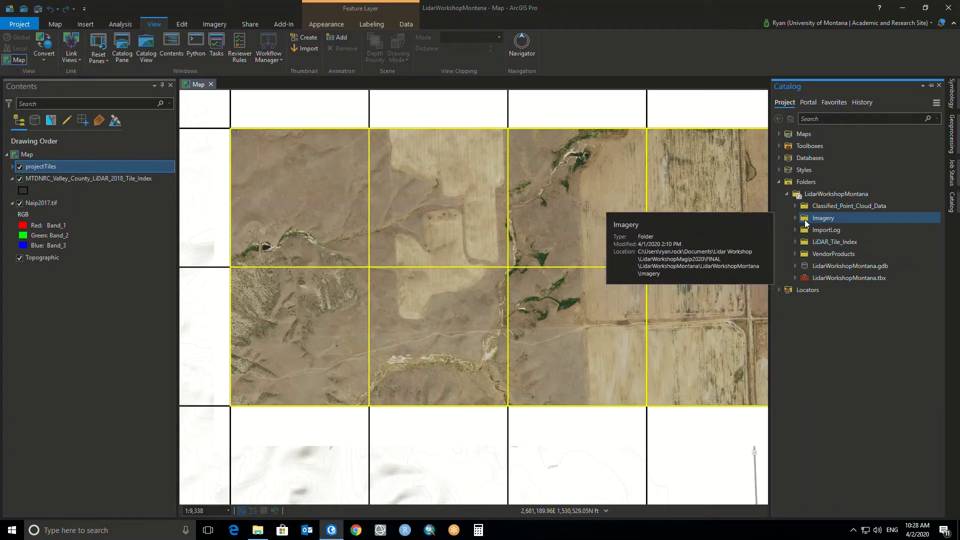
# Create a new LAS dataset in the LidarWorkshopMontana folder
pyautogui.rightClick(827, 193)
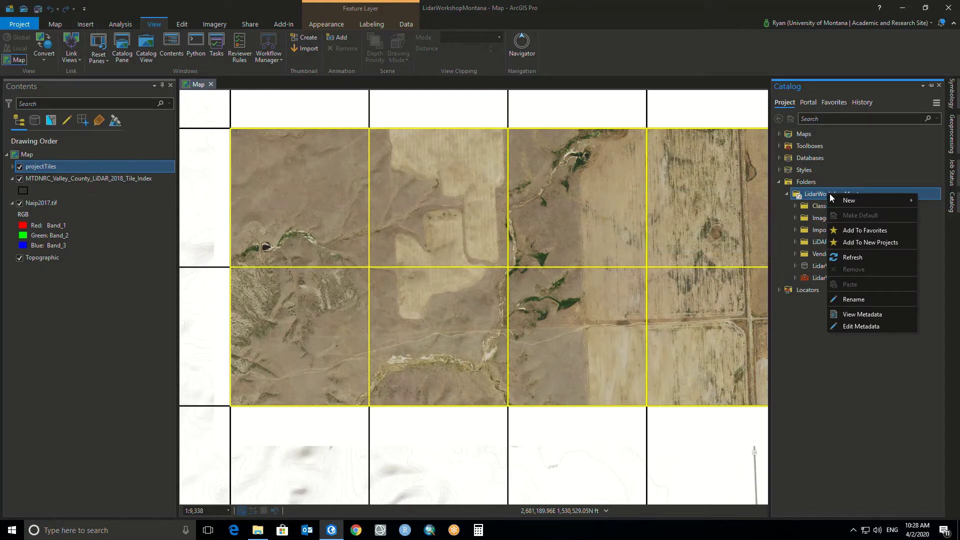
pyautogui.moveTo(843, 203)
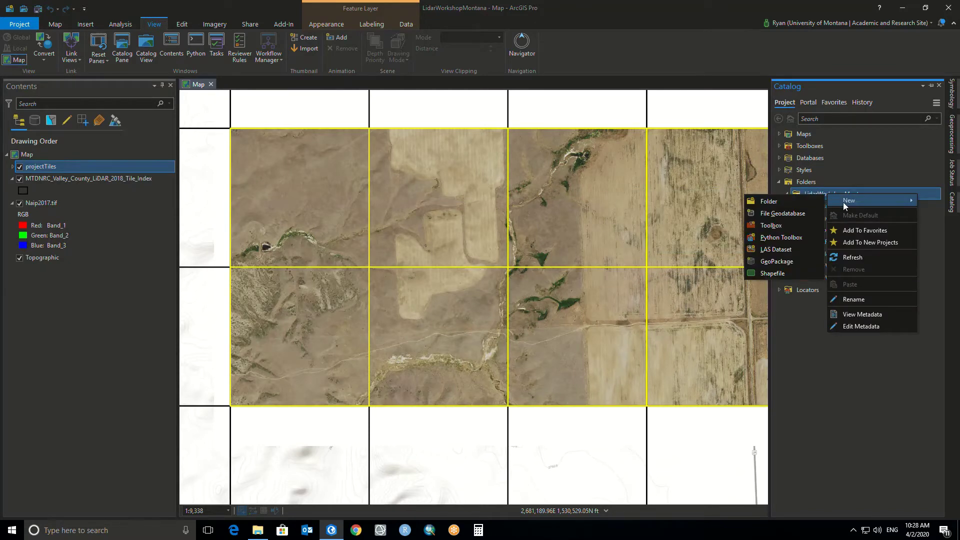
pyautogui.click(791, 249)
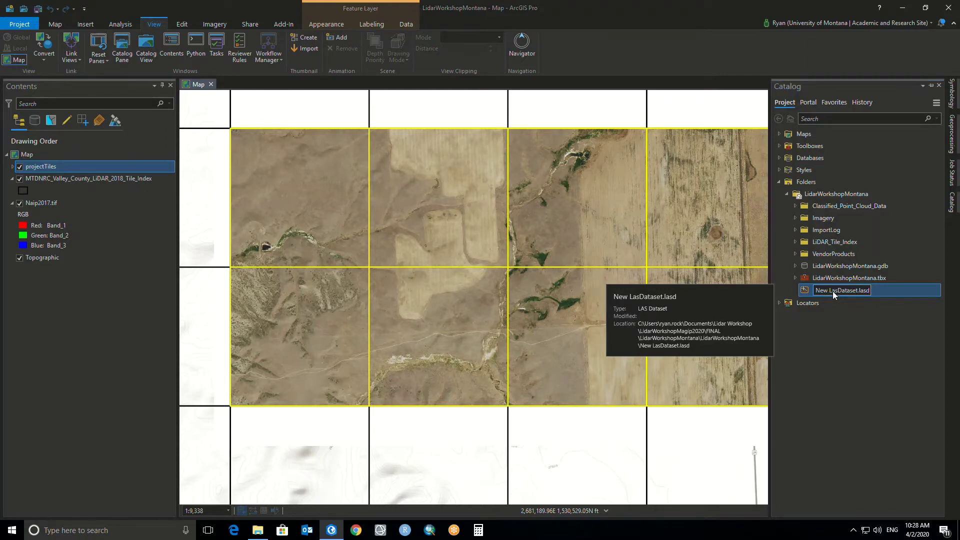
# Name the new LAS dataset StMarieLidar.lasd and select it in the LidarWorkshopMontana folder
pyautogui.press('super')
pyautogui.press('super')
pyautogui.click(833, 292)
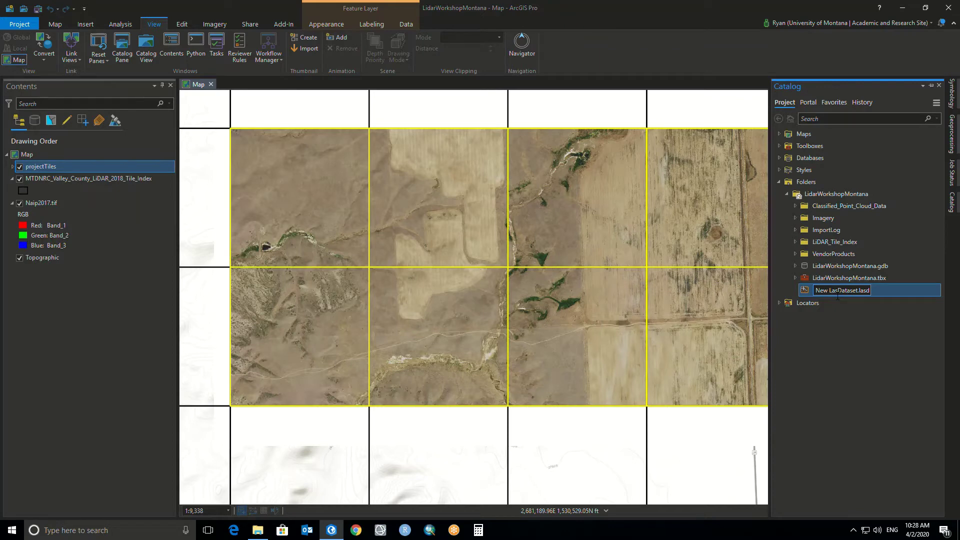
pyautogui.doubleClick(838, 295)
pyautogui.press('BackSpace')
pyautogui.press('BackSpace')
pyautogui.press('BackSpace')
pyautogui.press('BackSpace')
pyautogui.write('StMarieLidar')
pyautogui.press('Escape')
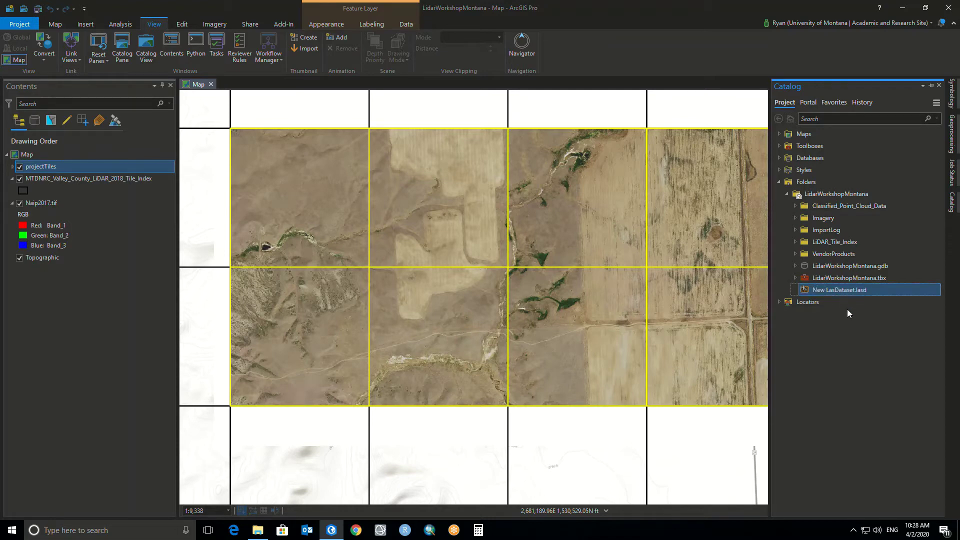
pyautogui.click(846, 302)
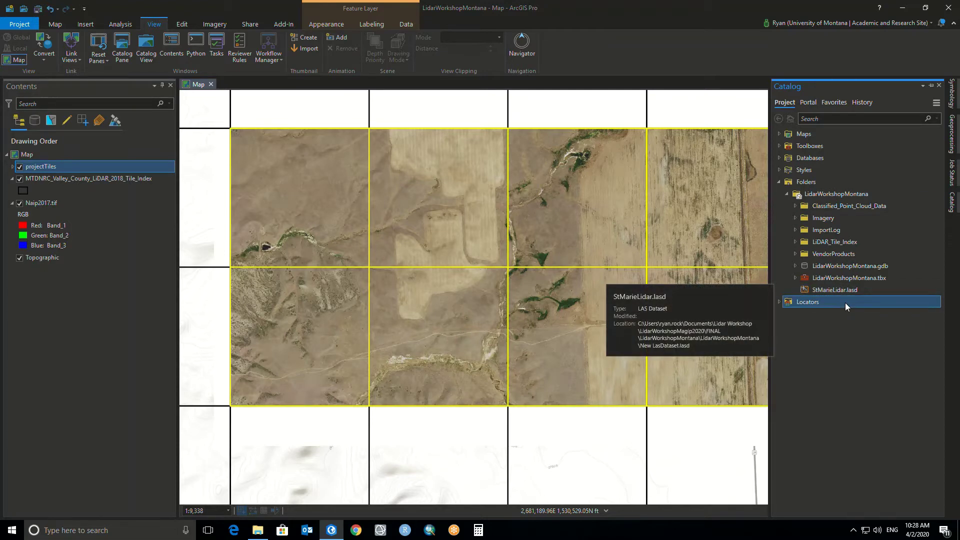
pyautogui.click(847, 295)
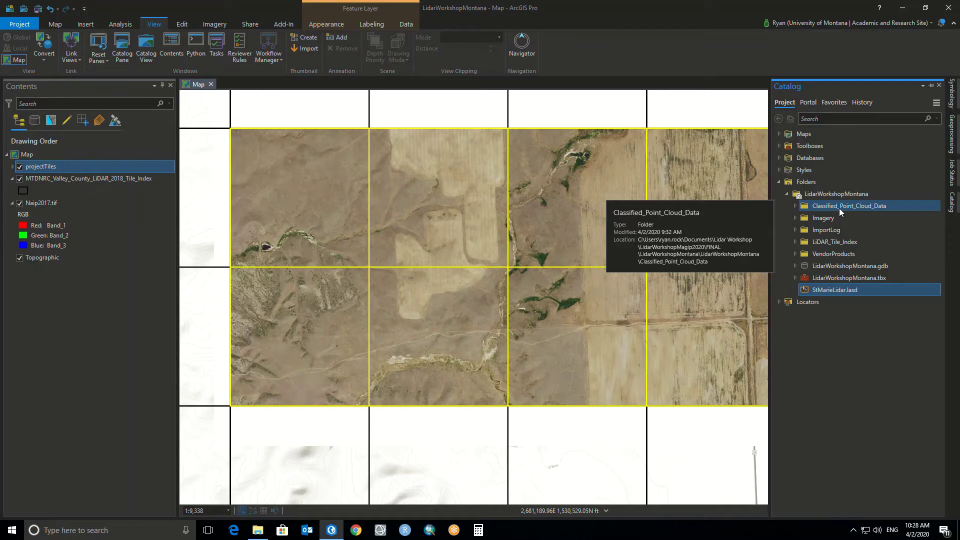
# Open the properties of StMarieLidar.lasd, enlarge the dialog and show its LAS files list
pyautogui.rightClick(834, 292)
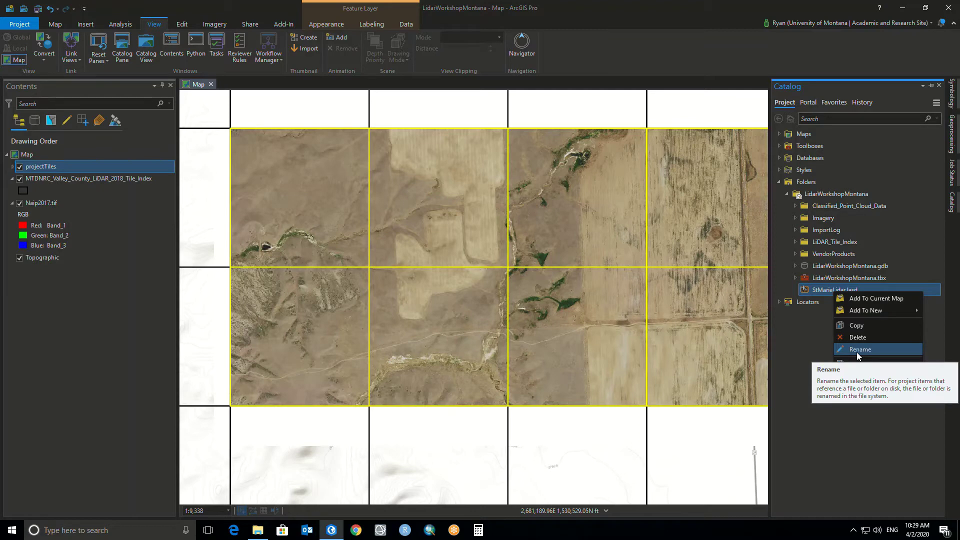
pyautogui.click(865, 391)
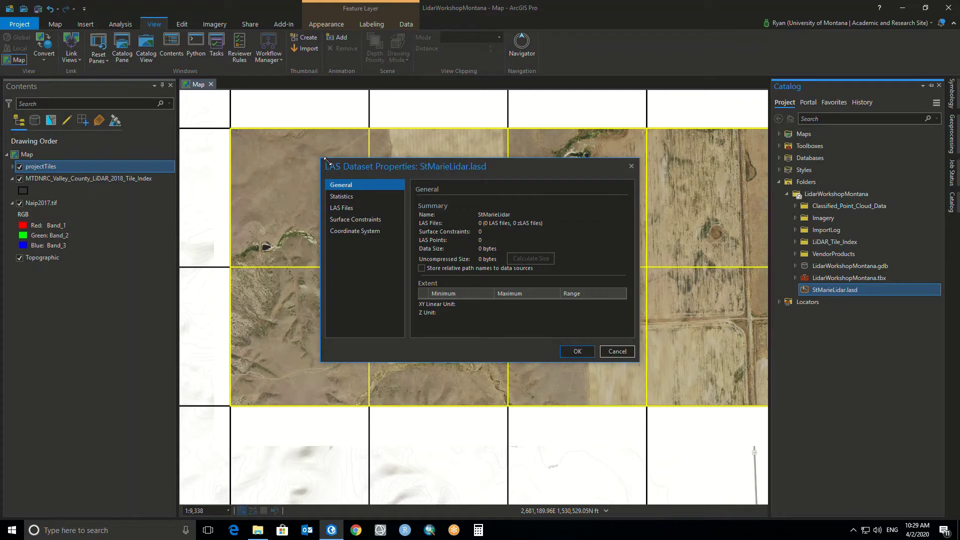
pyautogui.moveTo(326, 163); pyautogui.dragTo(272, 135)
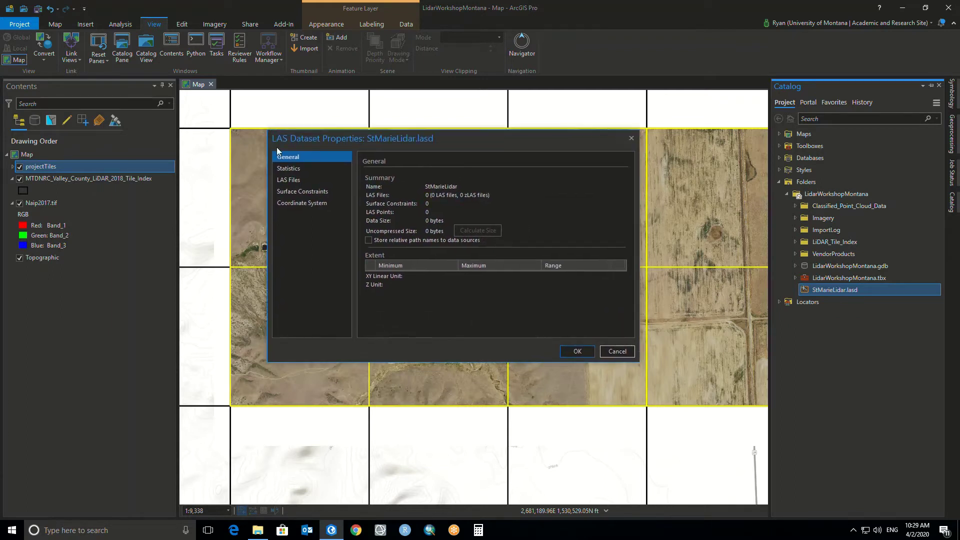
pyautogui.click(291, 182)
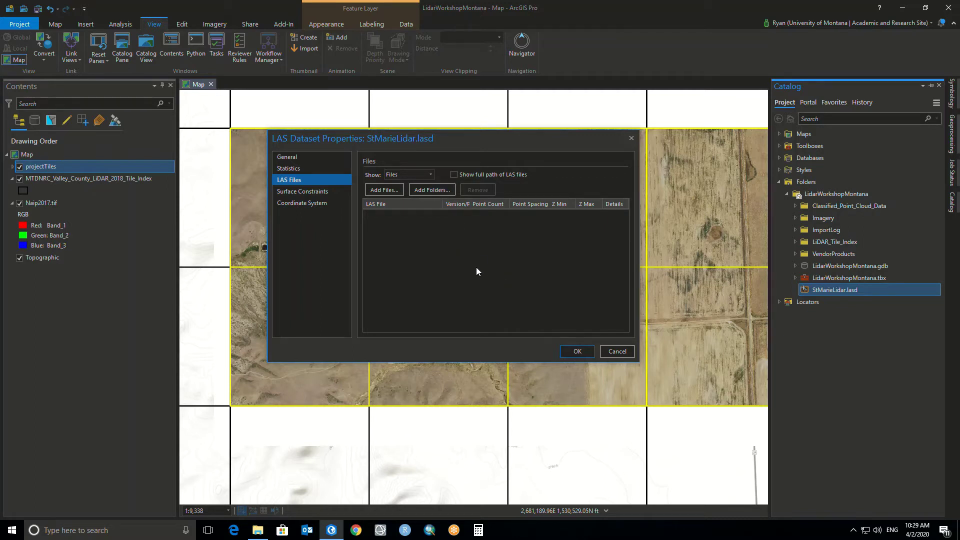
# Add the Classified_Point_Cloud_Data folder from LidarWorkshopMontana as the source of LAS files for the dataset
pyautogui.click(431, 191)
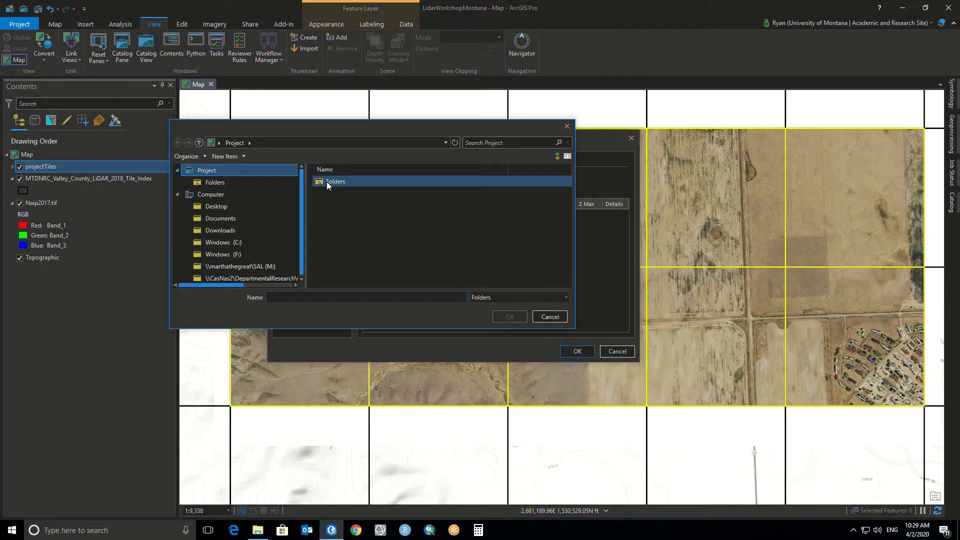
pyautogui.doubleClick(327, 183)
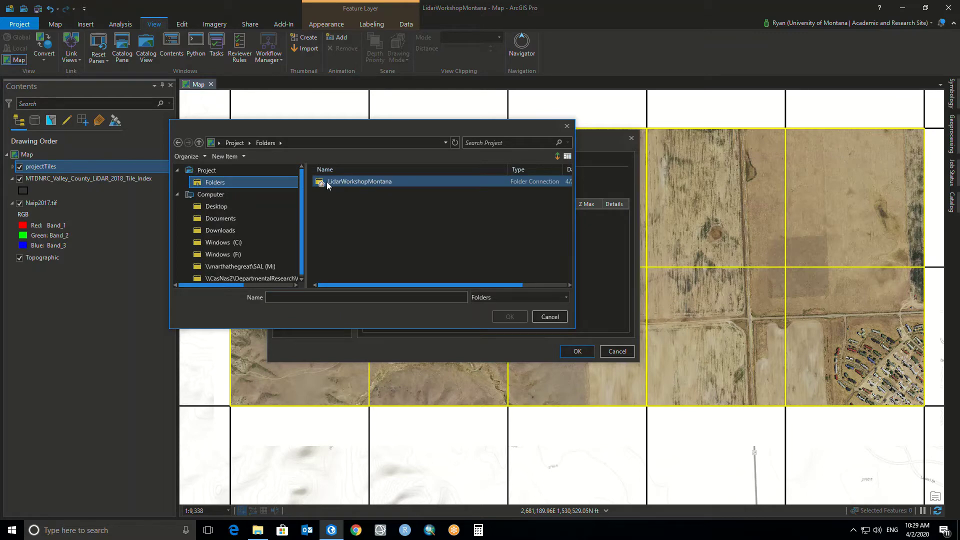
pyautogui.doubleClick(352, 180)
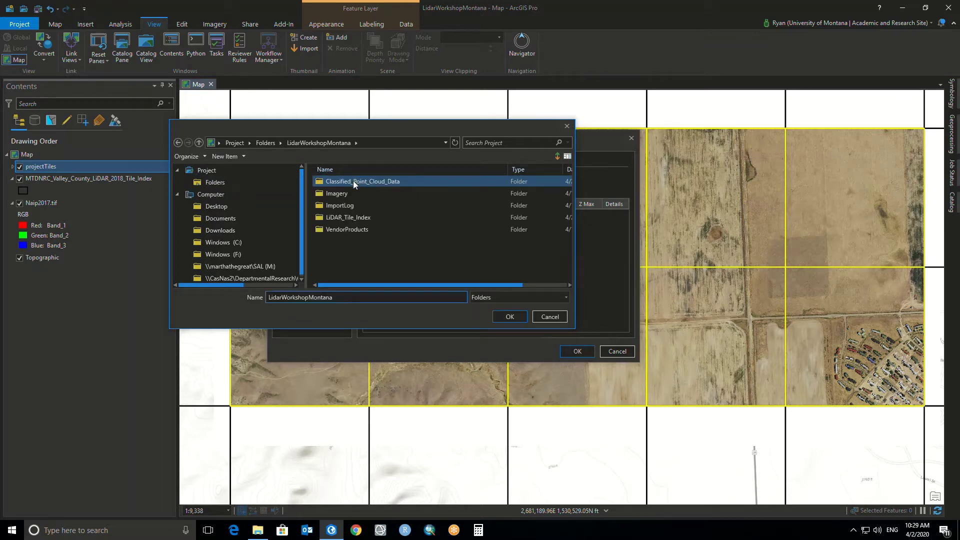
pyautogui.click(354, 182)
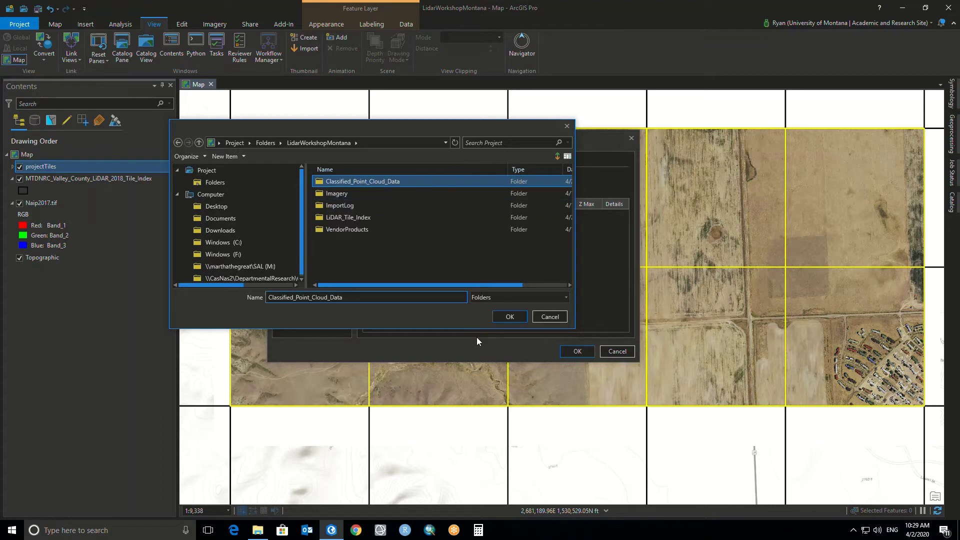
pyautogui.click(510, 316)
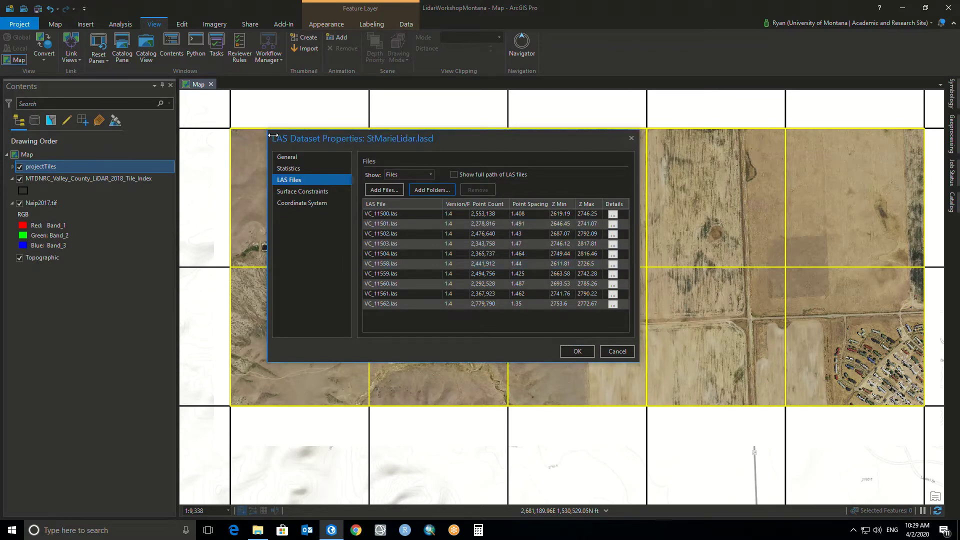
# Enlarge the properties dialog and examine the version, point count, file size and XY coordinate system of VC_11500.las
pyautogui.moveTo(267, 130); pyautogui.dragTo(200, 107)
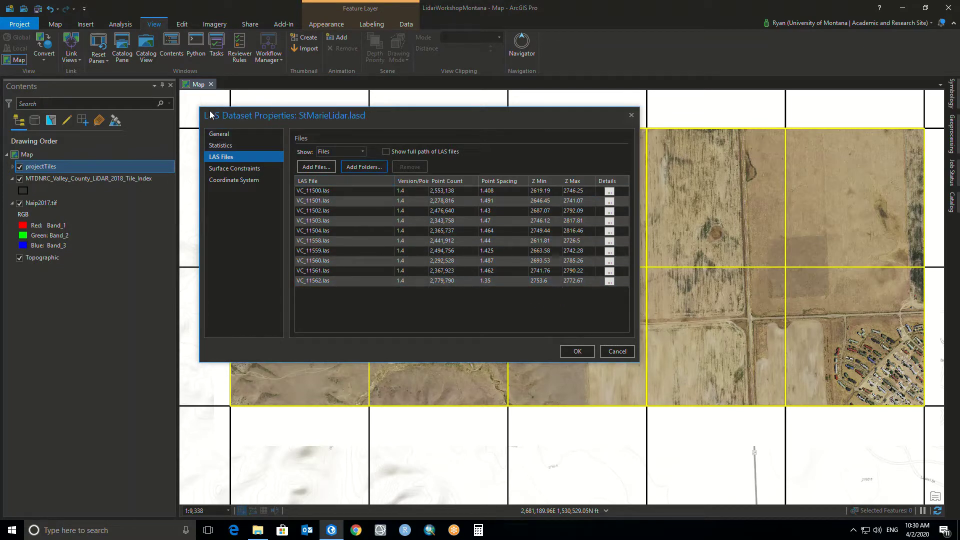
pyautogui.moveTo(201, 111); pyautogui.dragTo(199, 109)
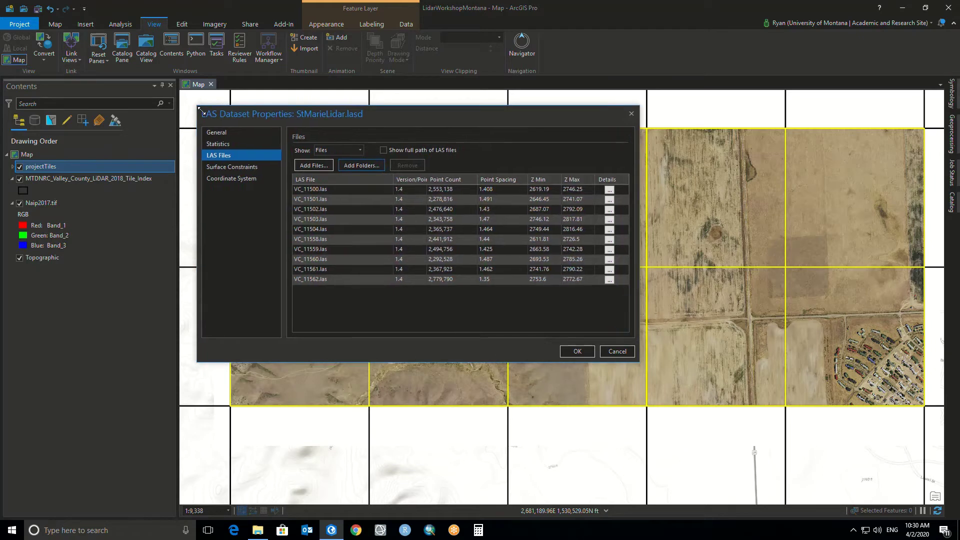
pyautogui.click(607, 191)
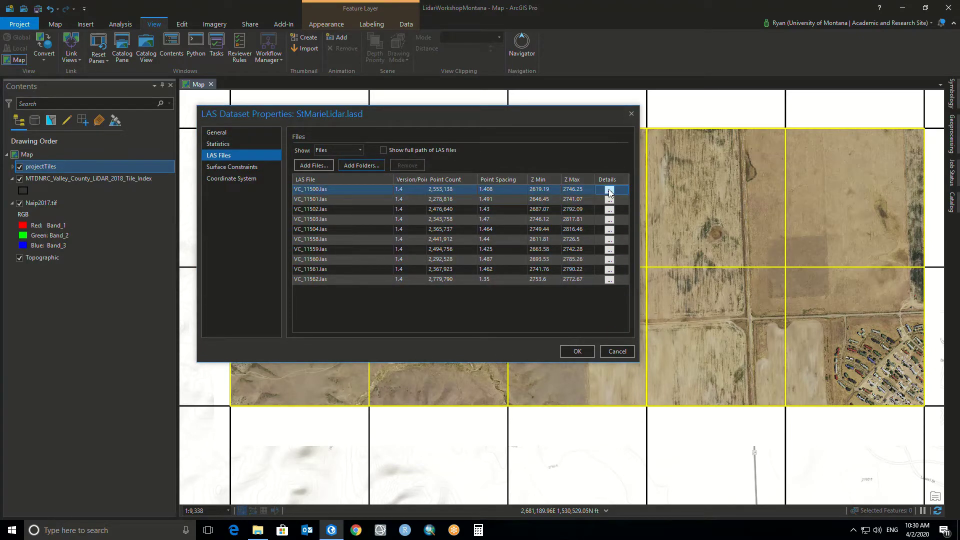
pyautogui.click(609, 191)
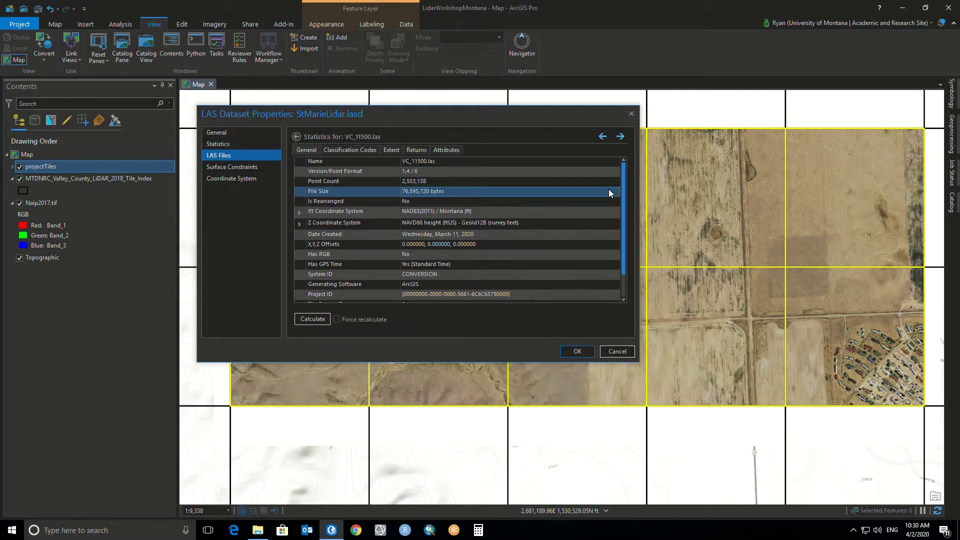
pyautogui.click(446, 170)
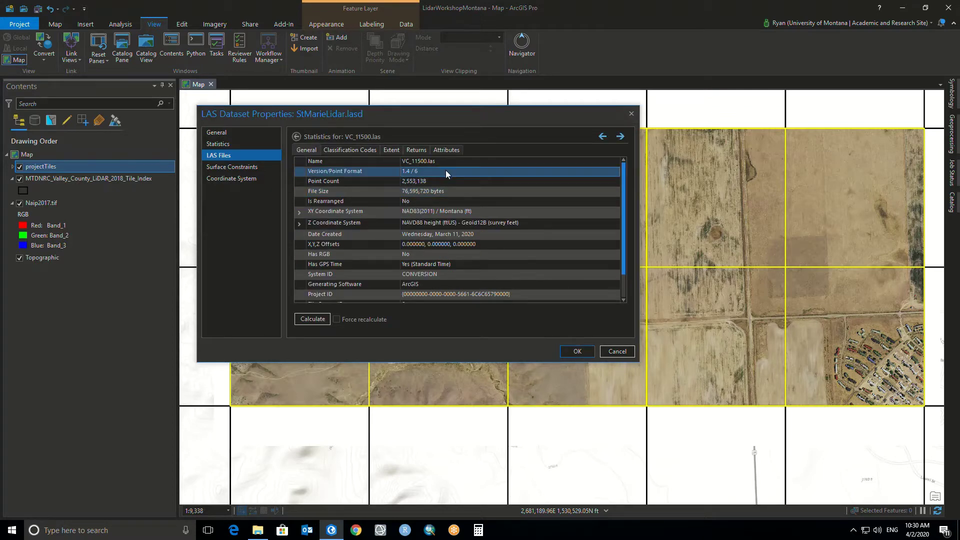
pyautogui.click(342, 183)
pyautogui.click(341, 191)
pyautogui.click(342, 183)
pyautogui.click(344, 195)
pyautogui.click(347, 200)
pyautogui.click(352, 213)
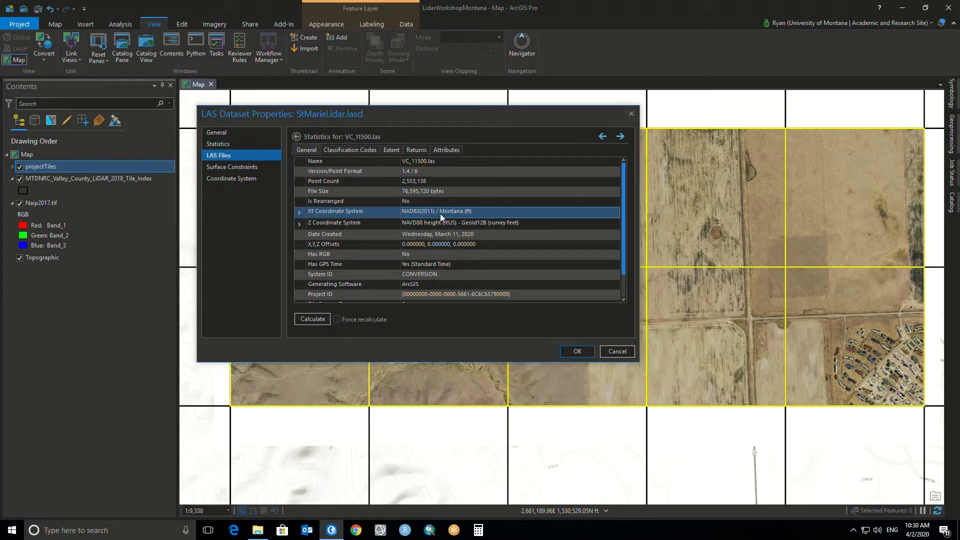
# Check the Z coordinate system and remaining general details of VC_11500.las, including generating software, and return to the LAS files list
pyautogui.click(338, 224)
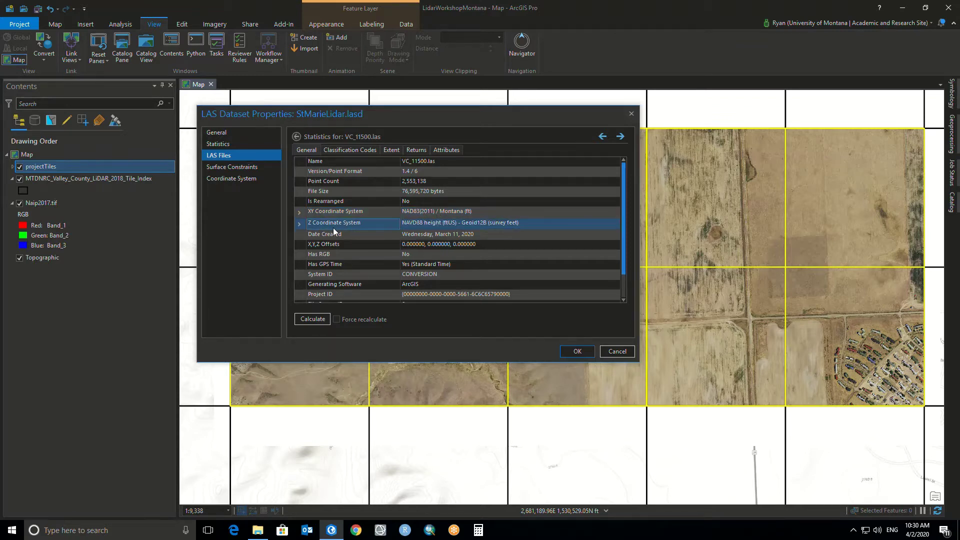
pyautogui.scroll(-1, 386, 256)
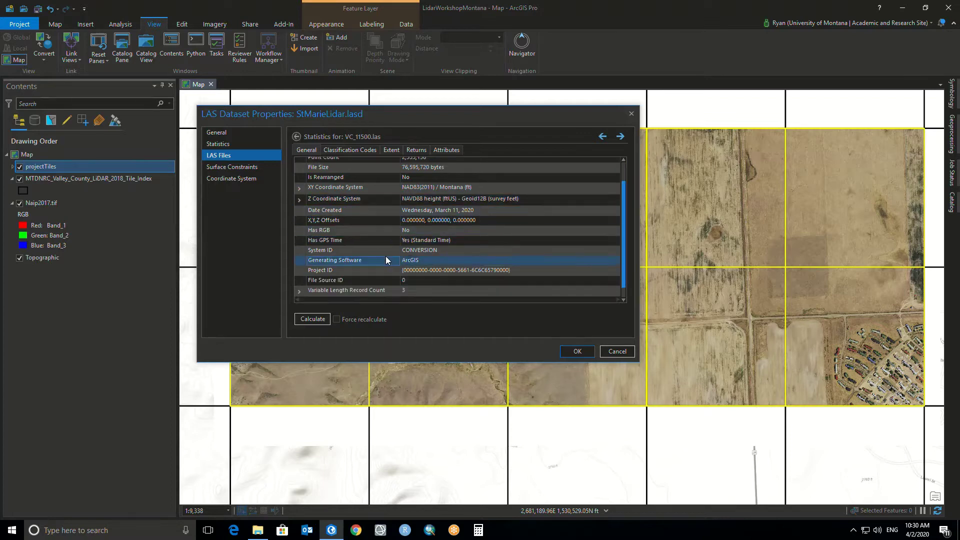
pyautogui.click(386, 256)
pyautogui.scroll(1, 386, 256)
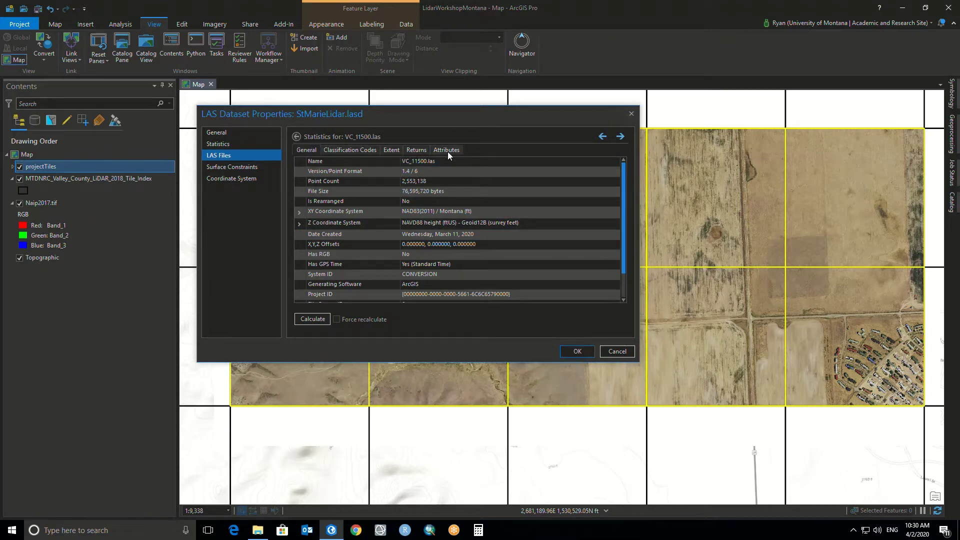
pyautogui.click(297, 139)
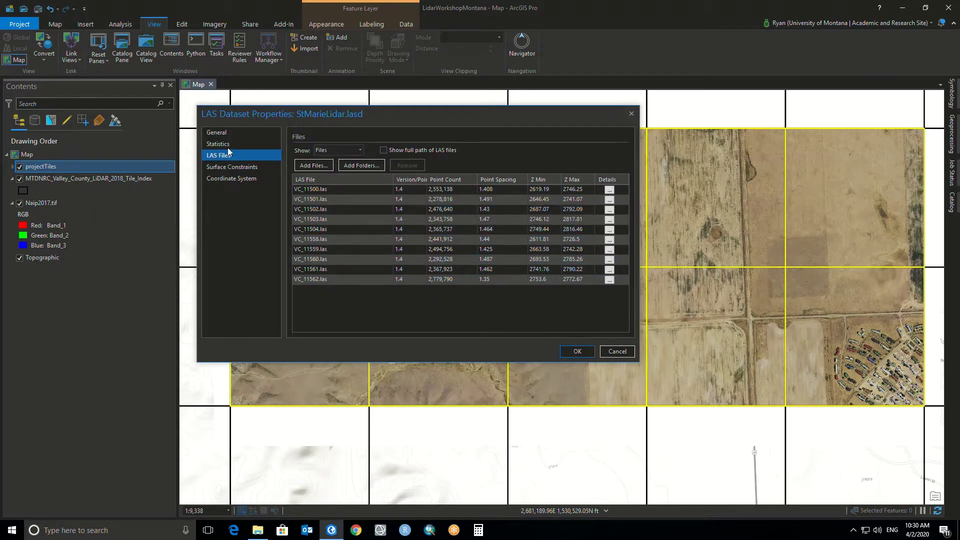
# Review the LAS dataset's general summary and extent, and accept its properties
pyautogui.click(225, 131)
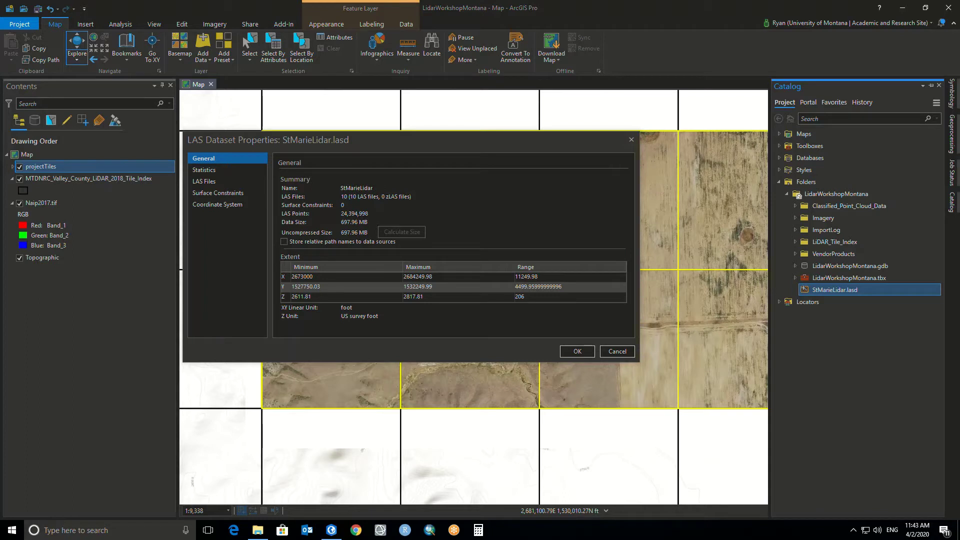
pyautogui.click(475, 141)
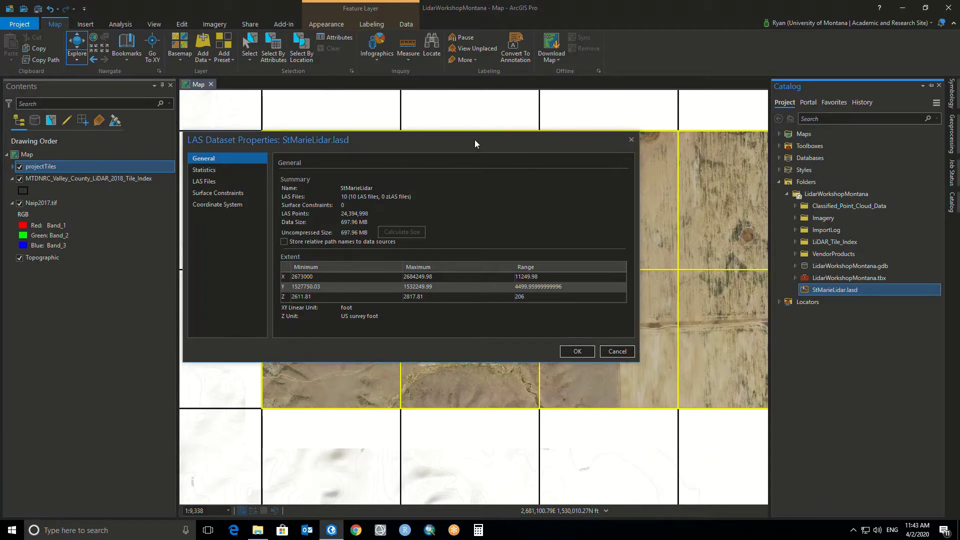
pyautogui.click(577, 353)
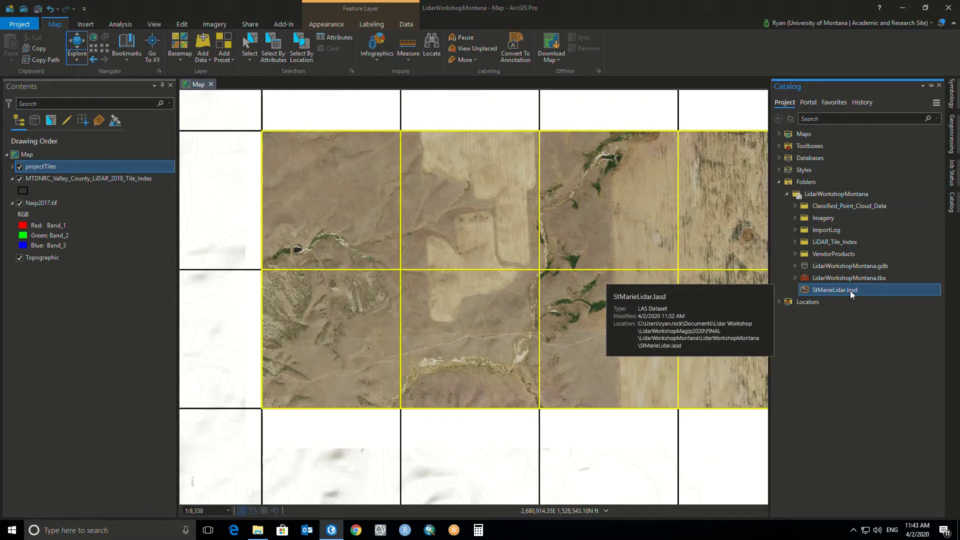
# Add StMarieLidar.lasd to the map and move its layer above projectTiles in the drawing order
pyautogui.moveTo(850, 290); pyautogui.dragTo(729, 296)
pyautogui.moveTo(469, 295); pyautogui.dragTo(469, 295)
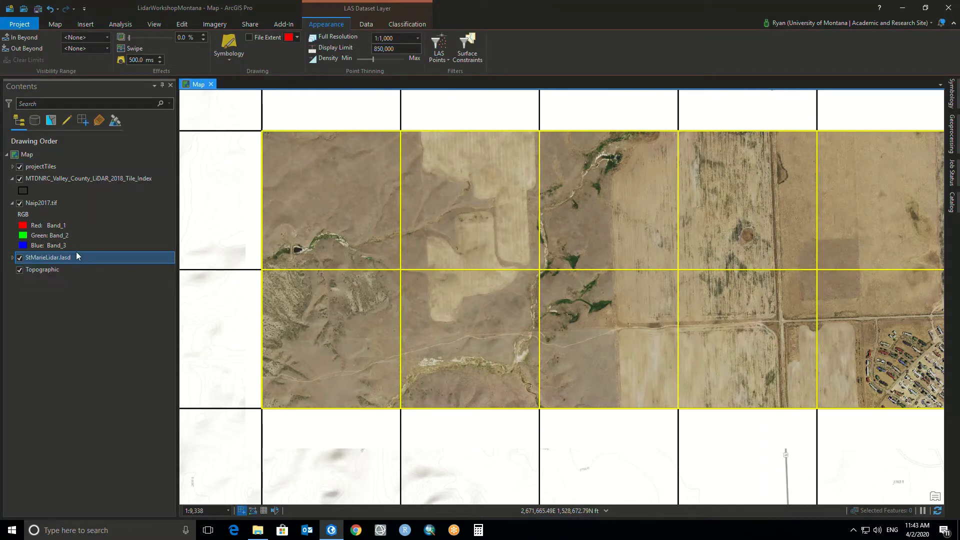
pyautogui.moveTo(70, 256); pyautogui.dragTo(65, 168)
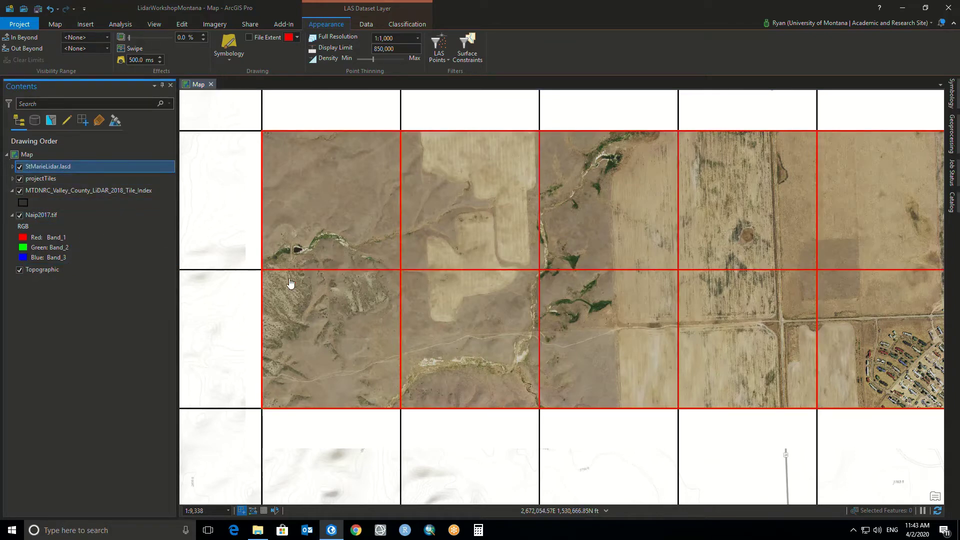
# Hide the projectTiles and MTDNRC_Valley_County_LiDAR_2018_Tile_Index layers, leaving the LAS file extents in view
pyautogui.moveTo(600, 359); pyautogui.dragTo(568, 363)
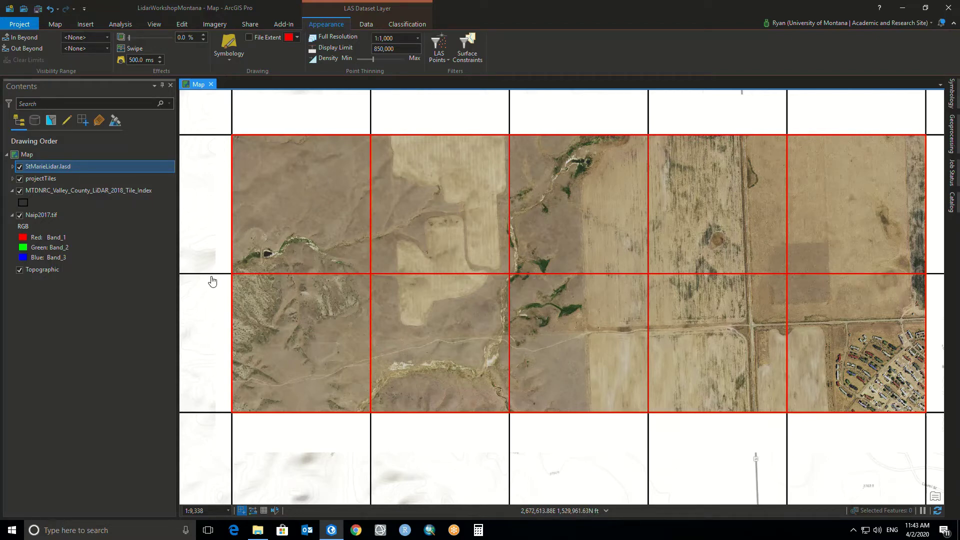
pyautogui.click(19, 178)
pyautogui.click(20, 191)
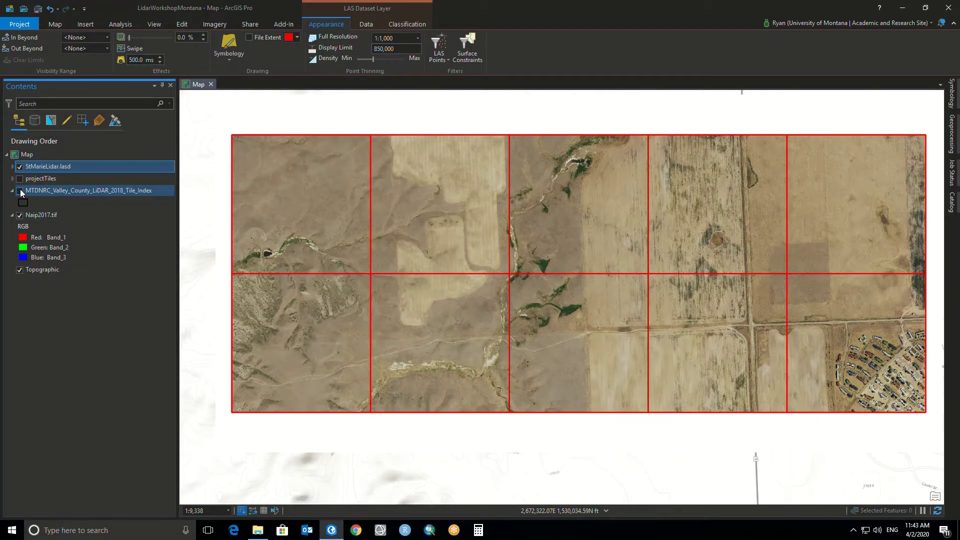
pyautogui.scroll(-1, 462, 438)
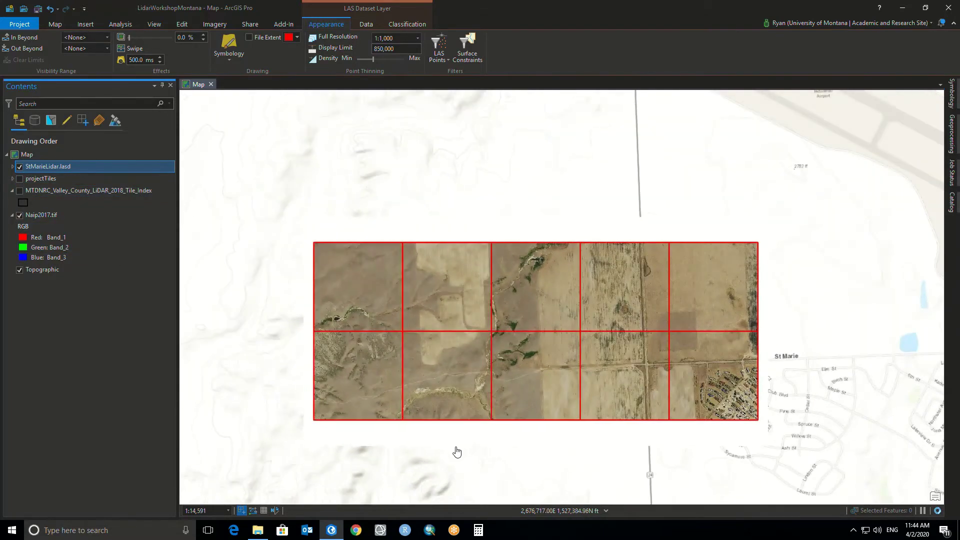
pyautogui.click(255, 285)
pyautogui.moveTo(255, 285); pyautogui.dragTo(248, 253)
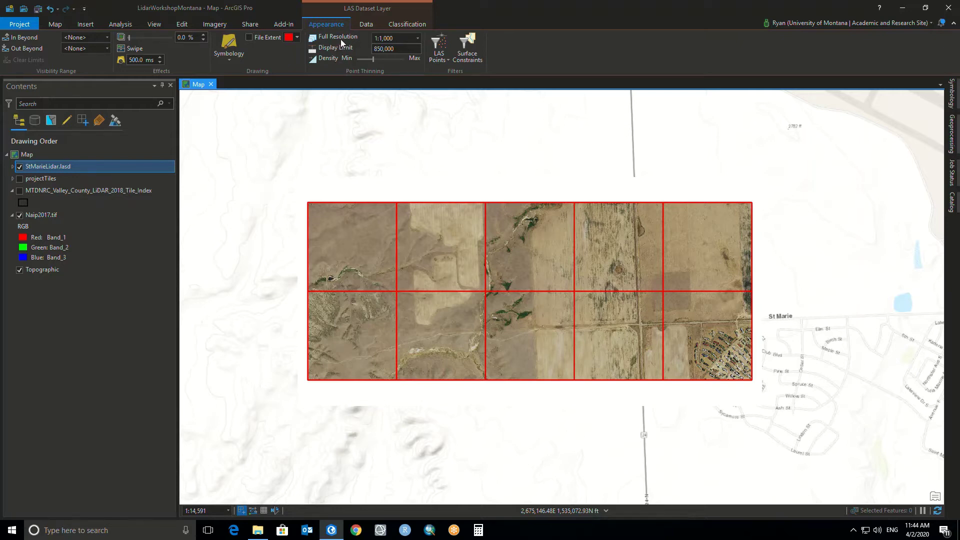
# Set the StMarieLidar layer's full-resolution scale to 1:1,000 and check its point density setting
pyautogui.click(418, 39)
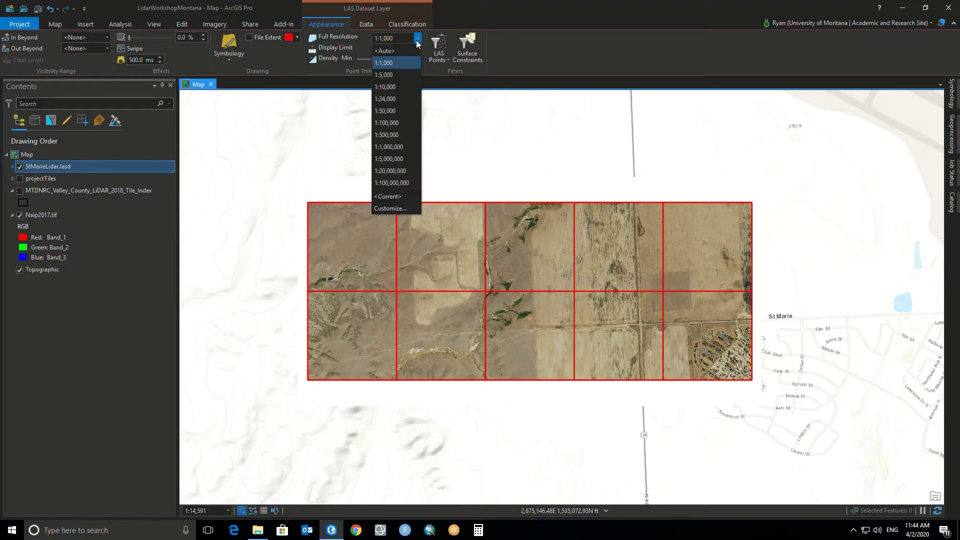
pyautogui.click(398, 63)
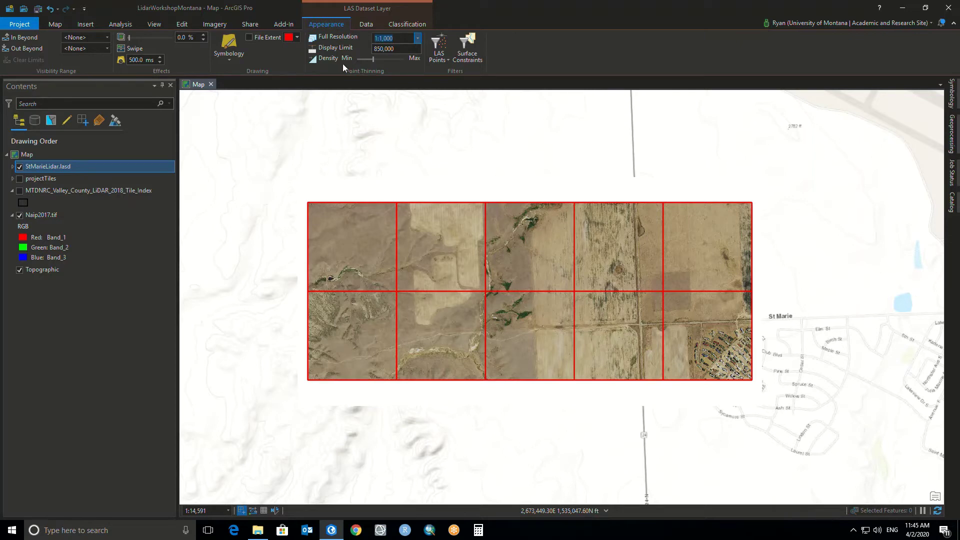
pyautogui.moveTo(374, 59); pyautogui.dragTo(379, 58)
# Examine how the StMarieLidar points draw over the imagery across several areas and at closer scales
pyautogui.scroll(3, 360, 278)
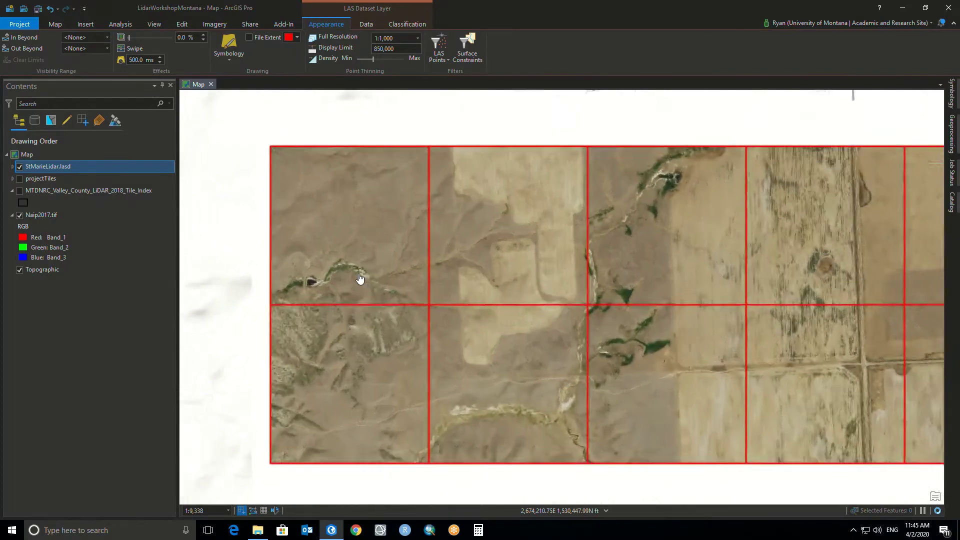
pyautogui.scroll(2, 360, 278)
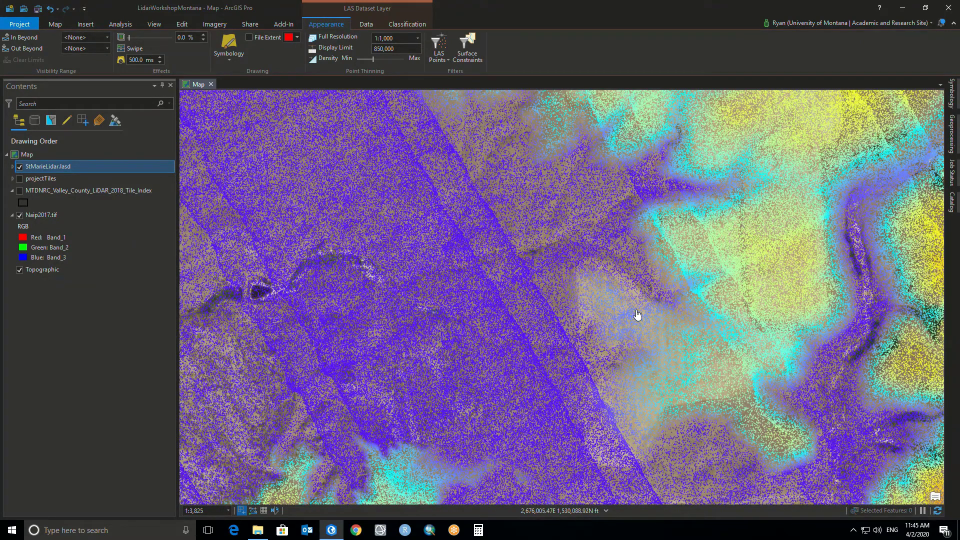
pyautogui.moveTo(564, 253); pyautogui.dragTo(416, 256)
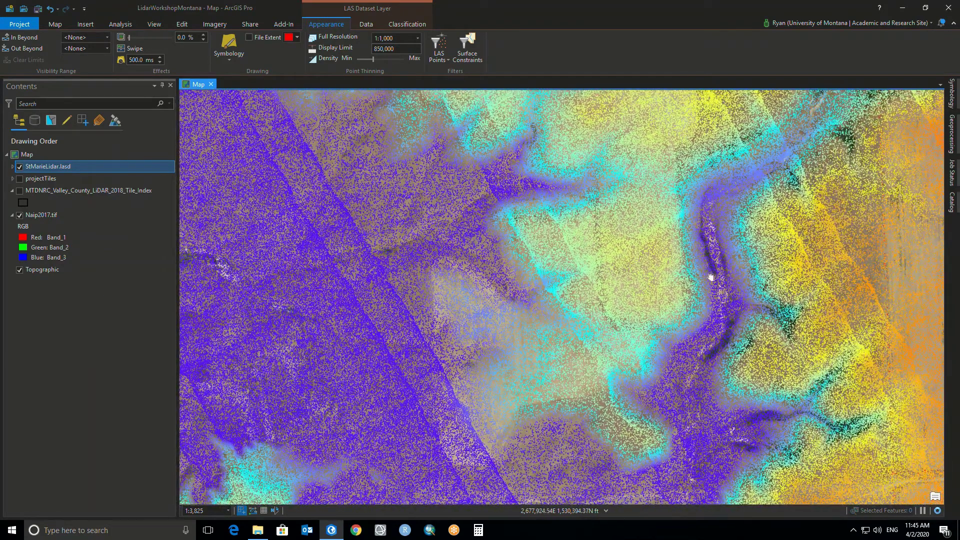
pyautogui.moveTo(729, 279); pyautogui.dragTo(571, 266)
pyautogui.moveTo(782, 276); pyautogui.dragTo(586, 268)
pyautogui.moveTo(789, 232); pyautogui.dragTo(608, 359)
pyautogui.moveTo(517, 171); pyautogui.dragTo(578, 287)
pyautogui.moveTo(283, 250); pyautogui.dragTo(435, 155)
pyautogui.moveTo(340, 319); pyautogui.dragTo(392, 248)
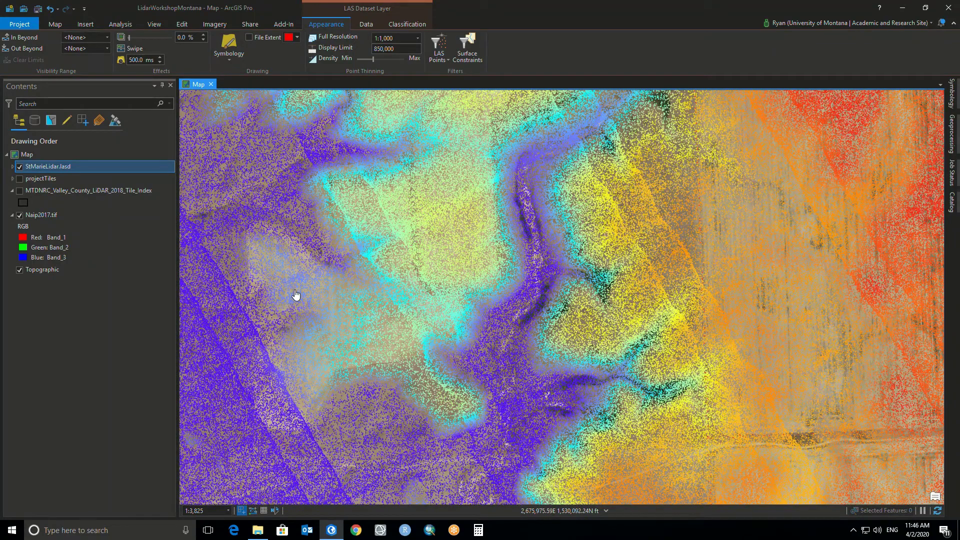
pyautogui.scroll(2, 298, 297)
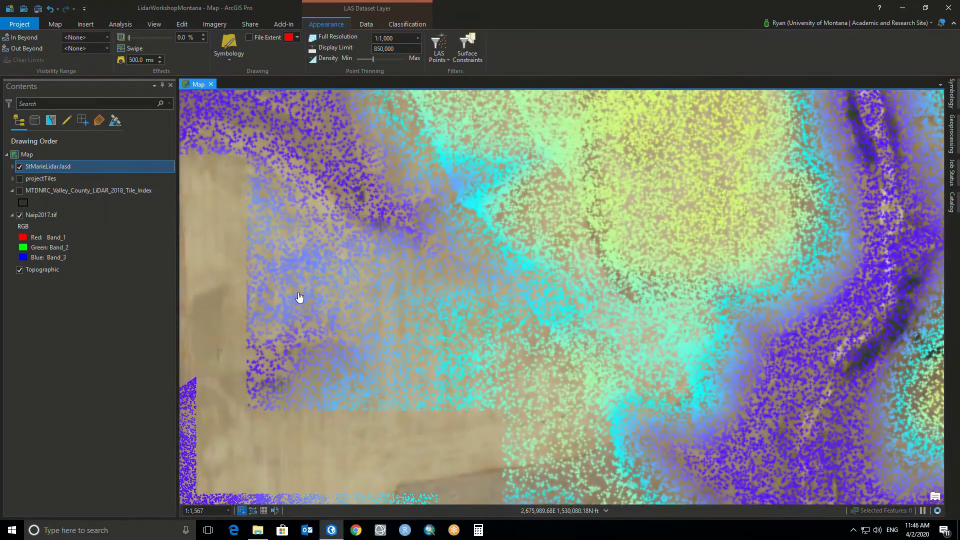
# Compare how densely the StMarieLidar points draw at map scales above and below the 1:1,000 full-resolution threshold
pyautogui.scroll(1, 299, 297)
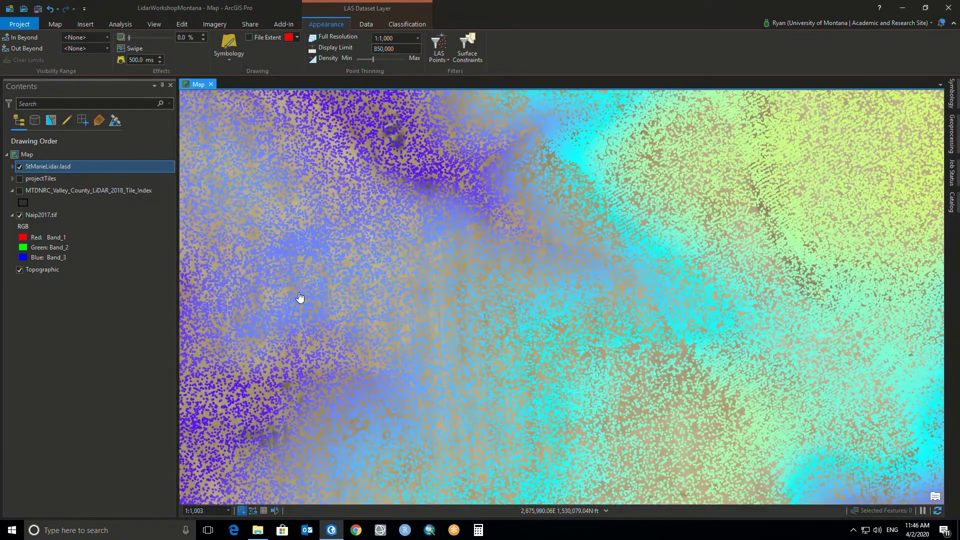
pyautogui.scroll(1, 300, 297)
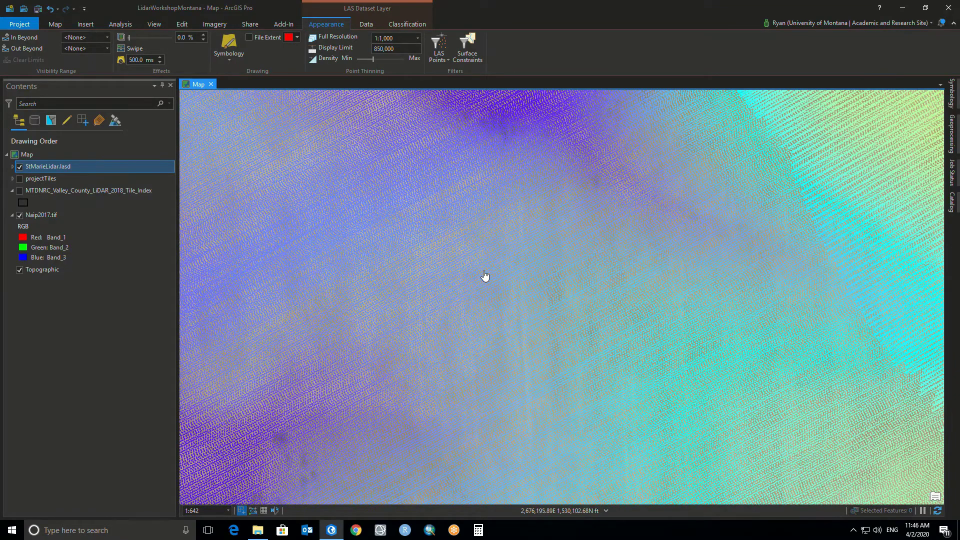
pyautogui.scroll(-4, 485, 276)
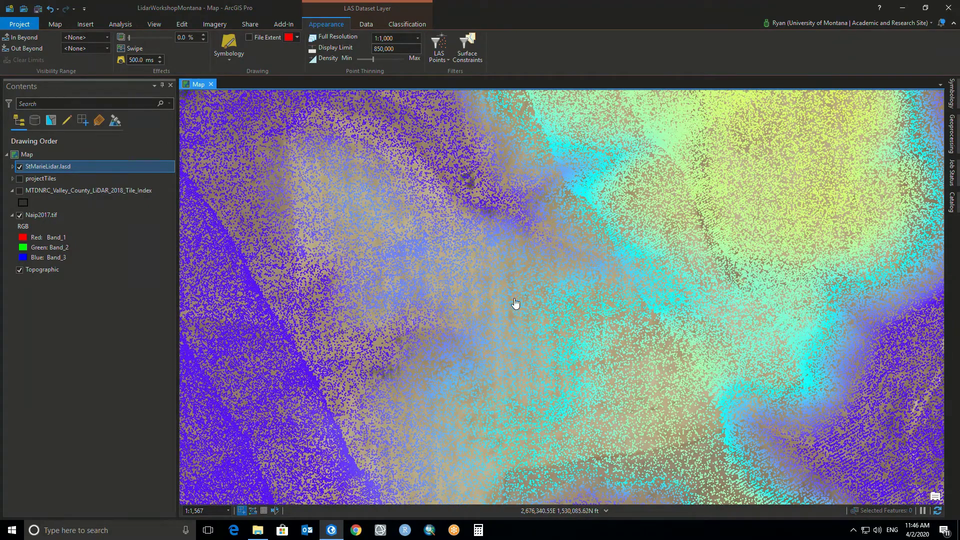
pyautogui.scroll(2, 344, 312)
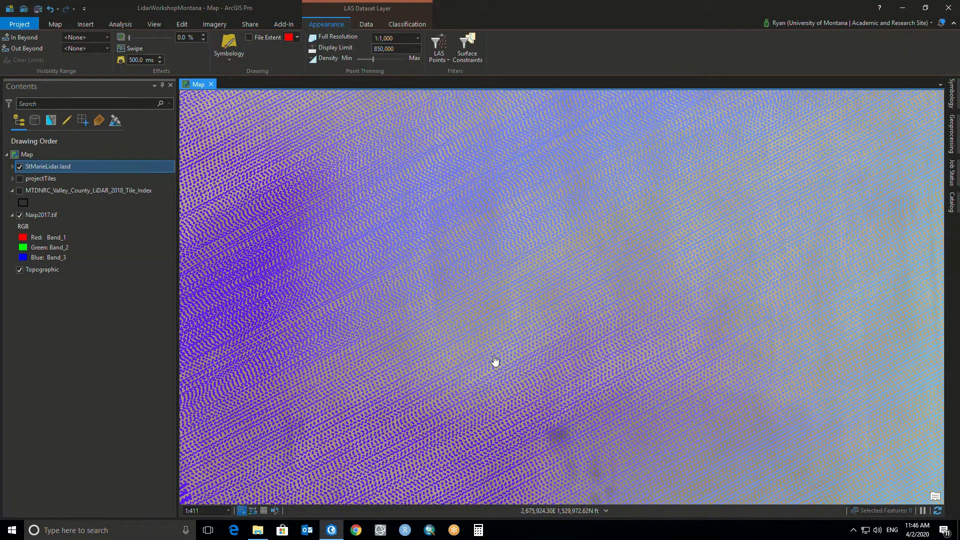
pyautogui.scroll(-2, 494, 360)
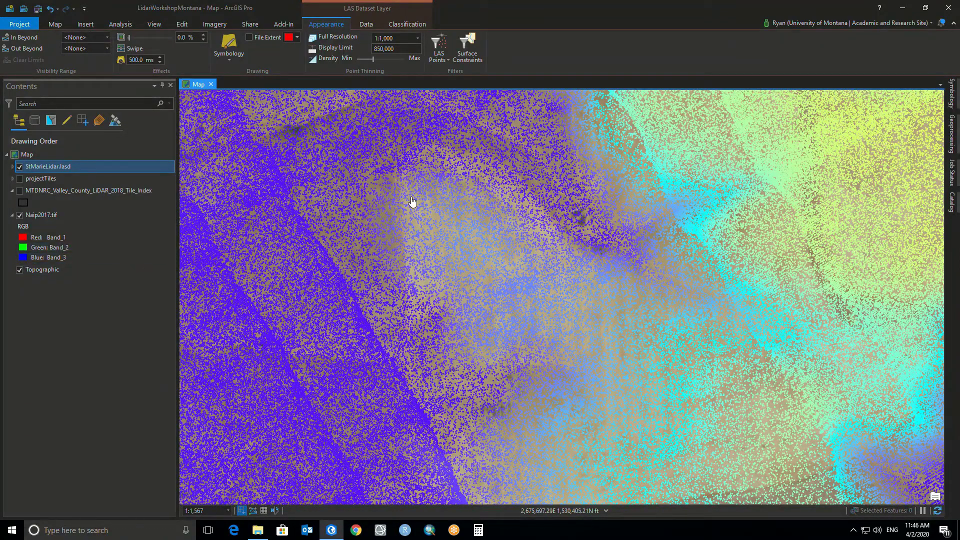
# Filter the StMarieLidar layer to Ground points, switch it to Non-Ground, and inspect those points around the drainages and shrubs
pyautogui.click(448, 61)
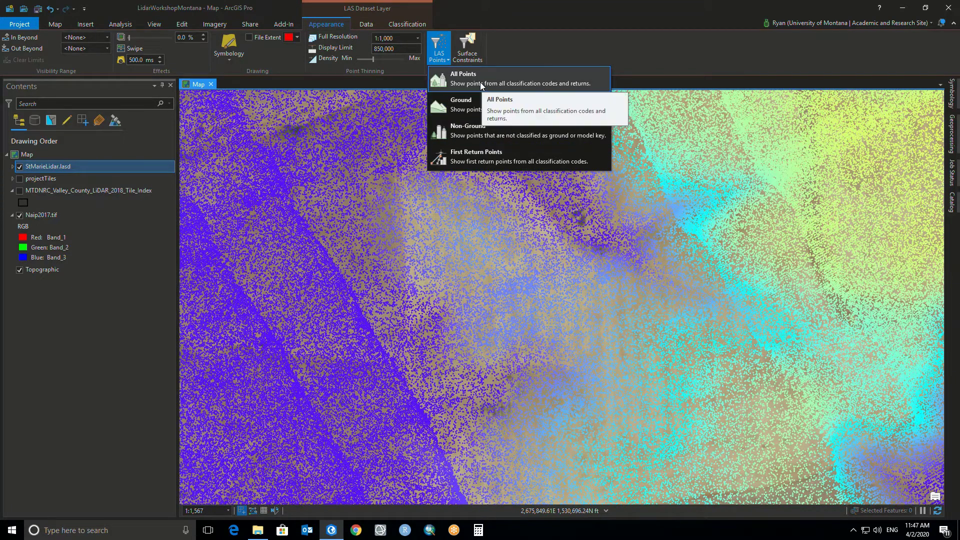
pyautogui.click(480, 105)
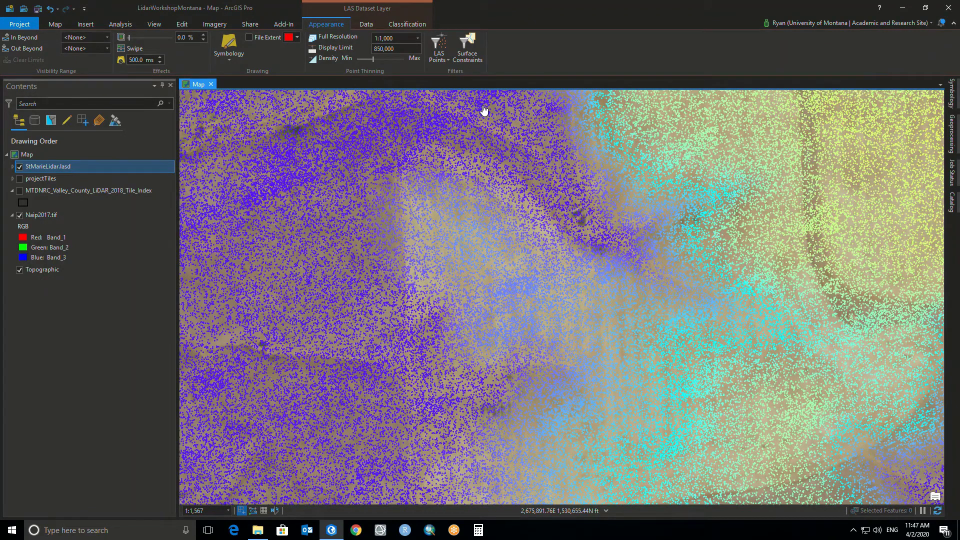
pyautogui.click(440, 61)
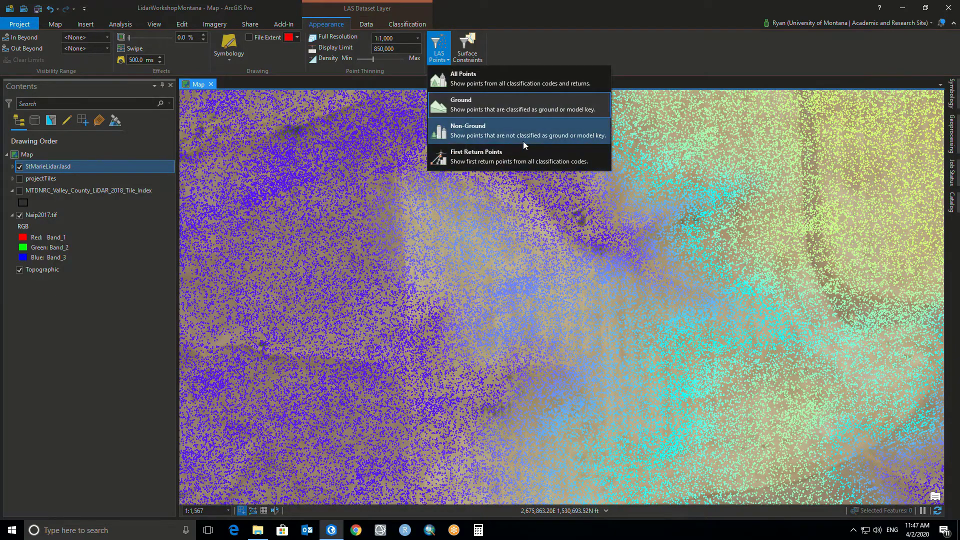
pyautogui.click(552, 134)
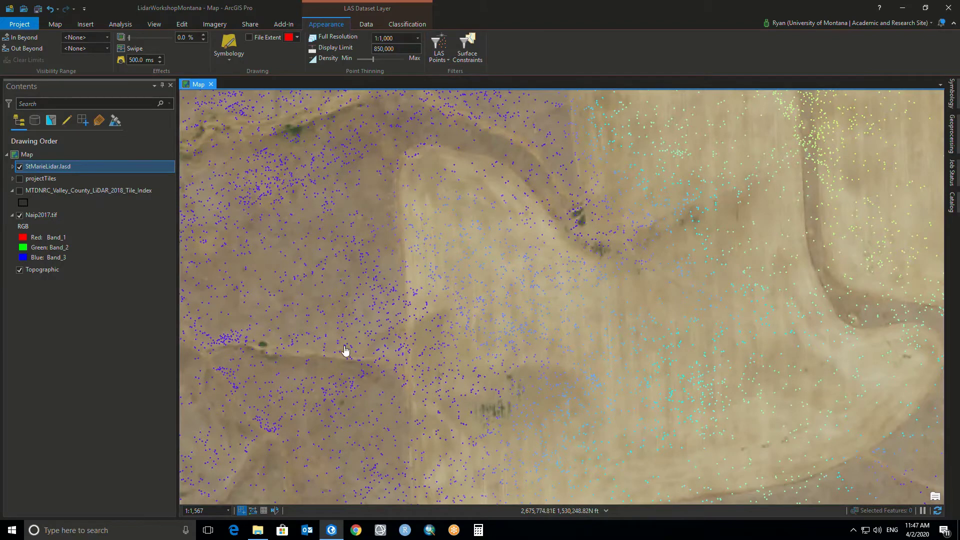
pyautogui.moveTo(319, 340); pyautogui.dragTo(576, 274)
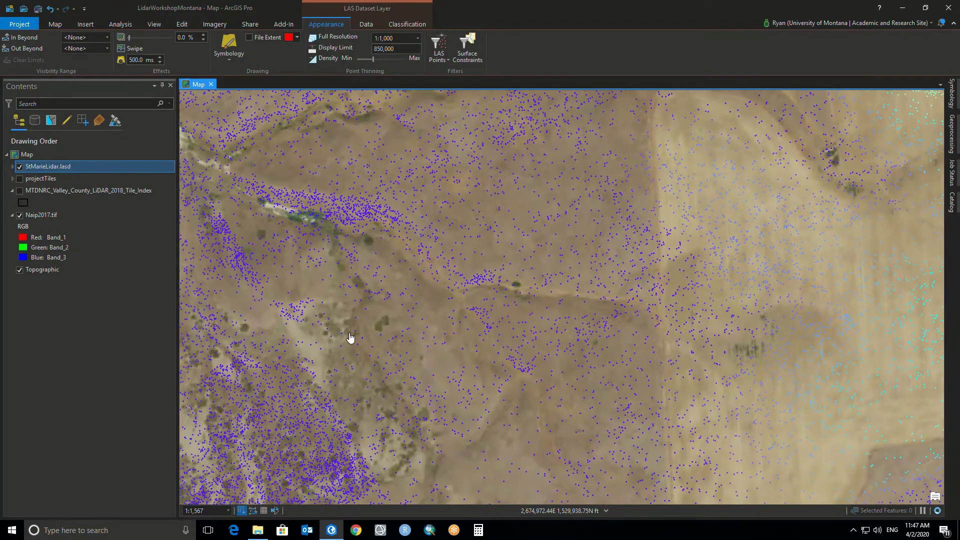
pyautogui.moveTo(351, 336); pyautogui.dragTo(509, 220)
pyautogui.moveTo(377, 322); pyautogui.dragTo(418, 333)
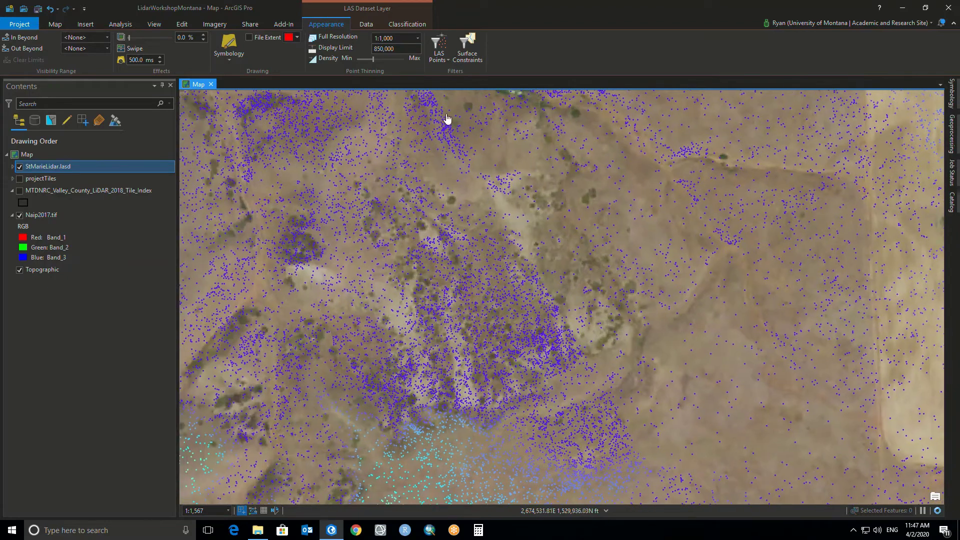
# Restore All Points on the StMarieLidar layer and review the classification codes, return values and flags in its LAS filter properties
pyautogui.click(445, 61)
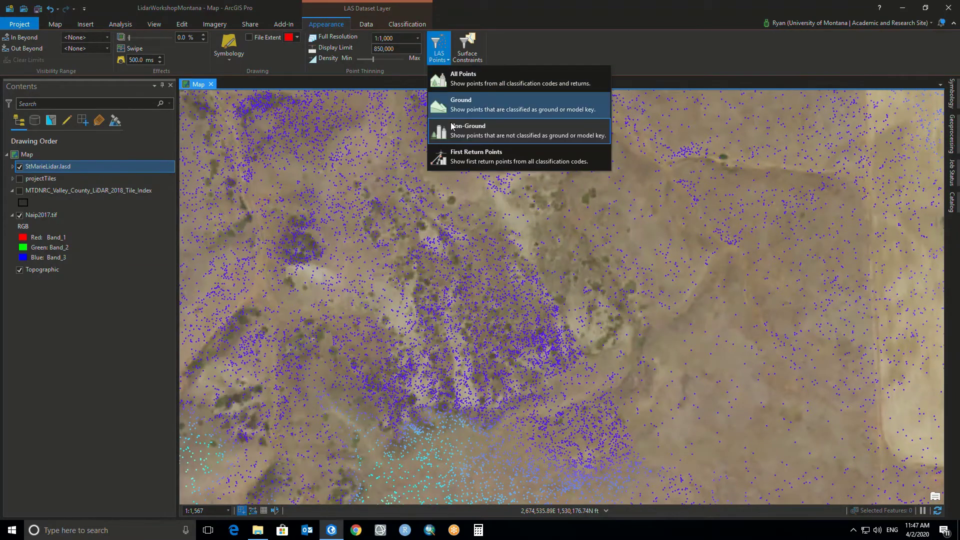
pyautogui.click(464, 85)
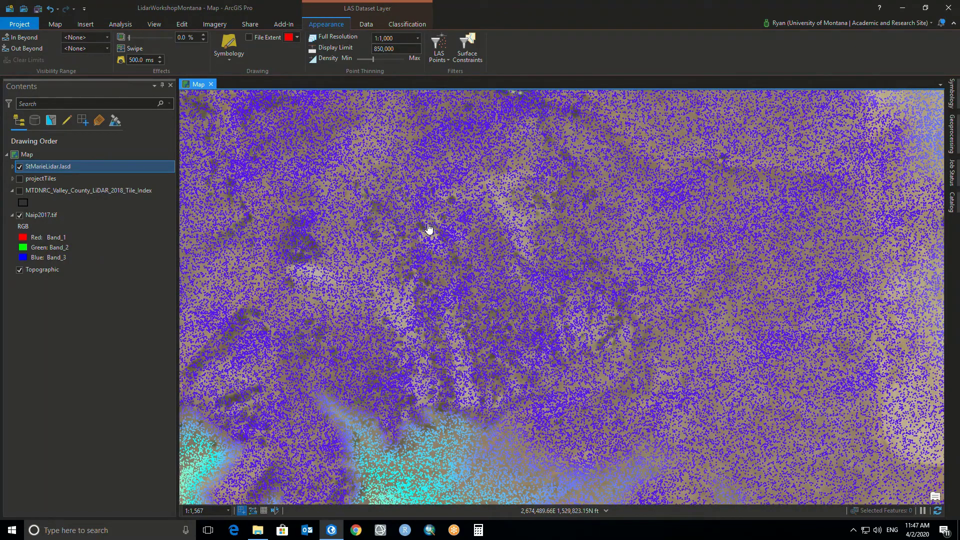
pyautogui.click(439, 44)
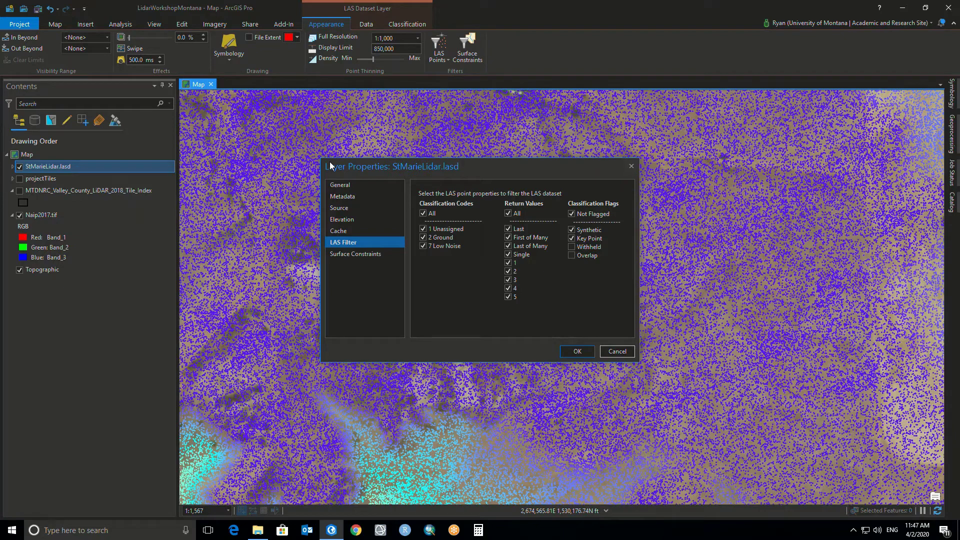
pyautogui.moveTo(324, 160); pyautogui.dragTo(245, 131)
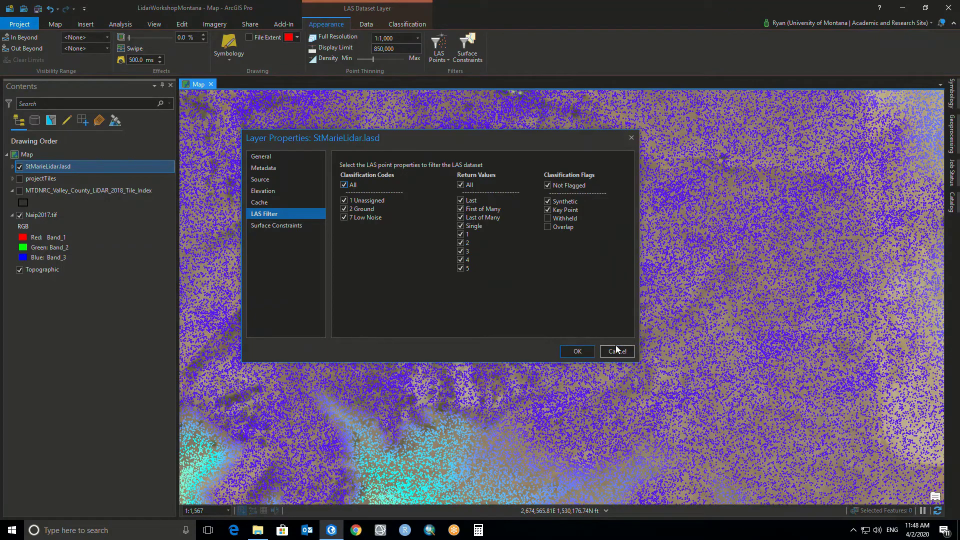
pyautogui.click(578, 352)
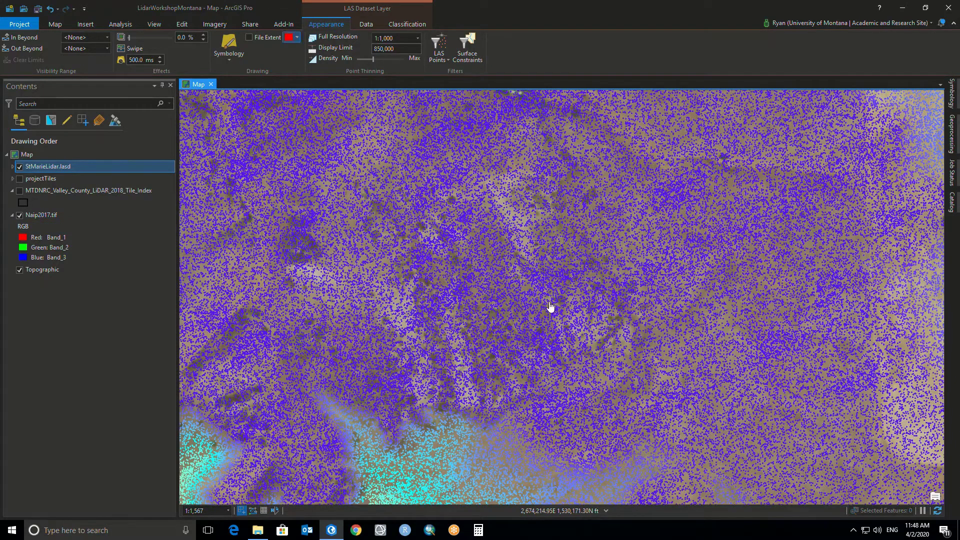
# Add the StMarie_int.tif intensity raster from the project's VendorProducts folder to the map
pyautogui.moveTo(531, 283); pyautogui.dragTo(528, 257)
pyautogui.moveTo(257, 337); pyautogui.dragTo(401, 314)
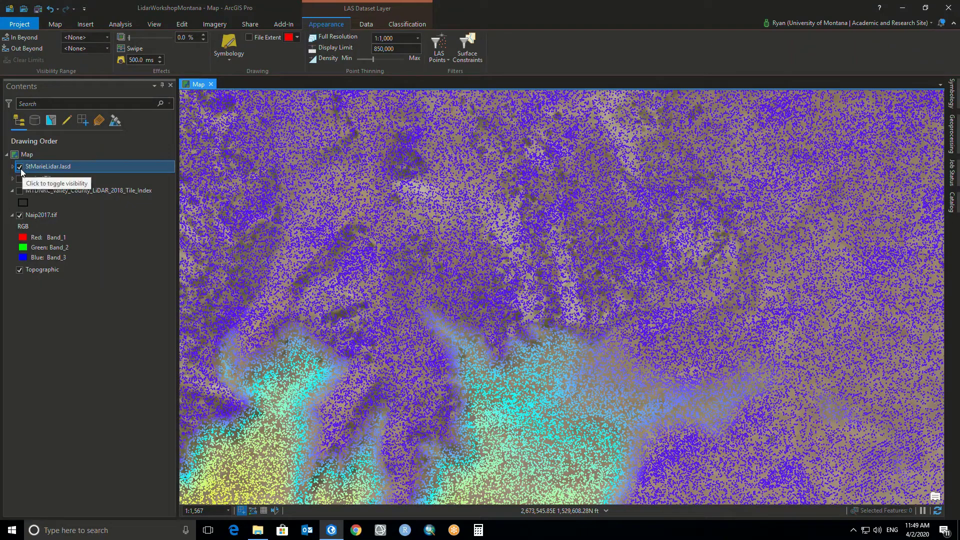
pyautogui.click(951, 205)
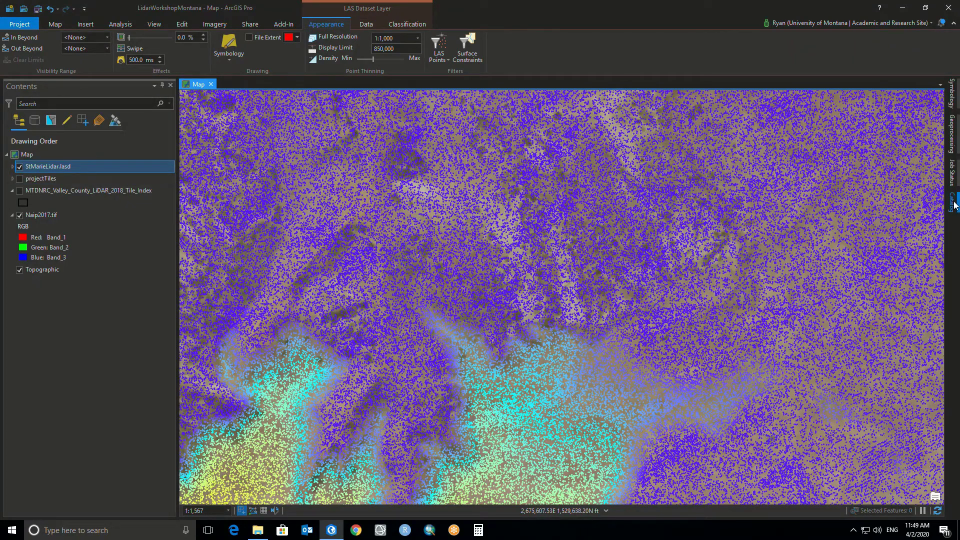
pyautogui.click(807, 182)
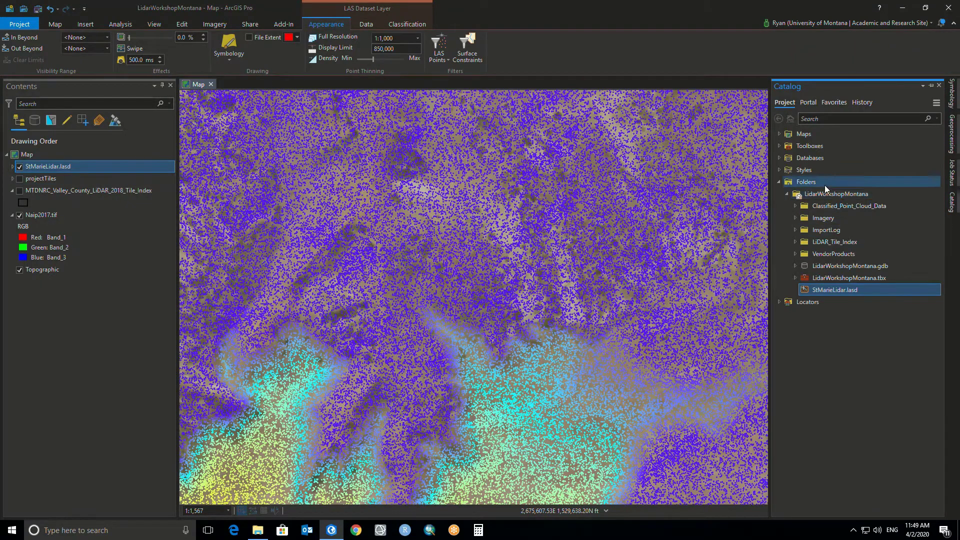
pyautogui.click(818, 195)
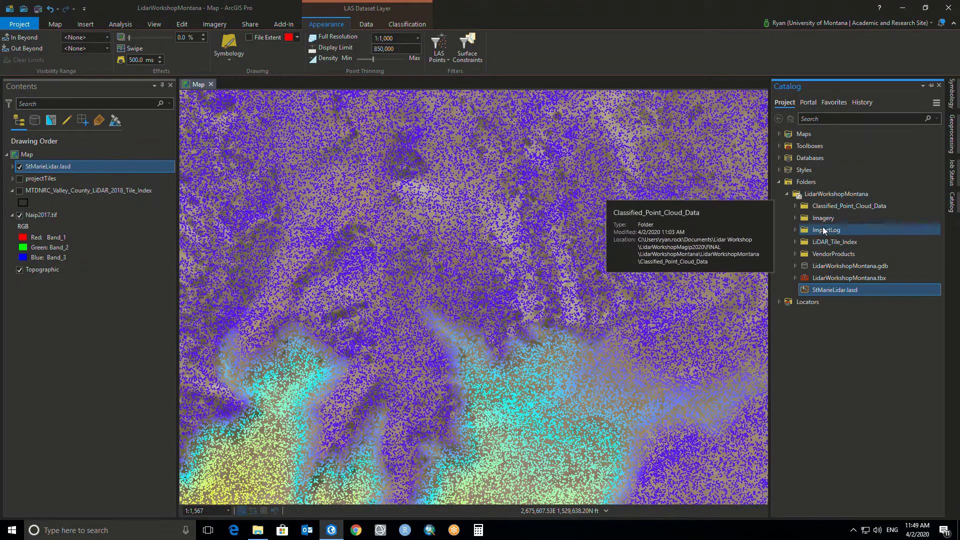
pyautogui.click(796, 253)
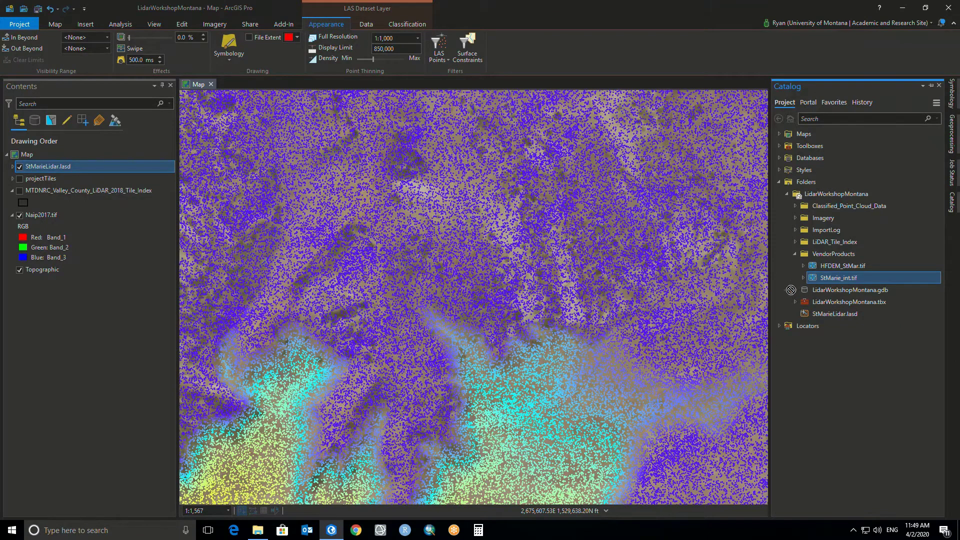
pyautogui.moveTo(538, 285); pyautogui.dragTo(538, 286)
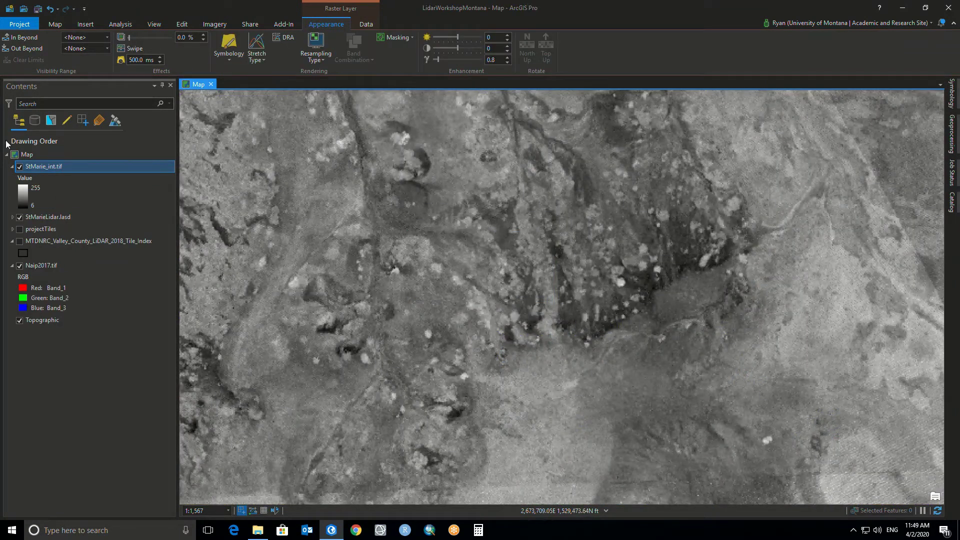
# Zoom the map to the StMarie_int.tif layer and move it below StMarieLidar.lasd in the drawing order
pyautogui.rightClick(63, 170)
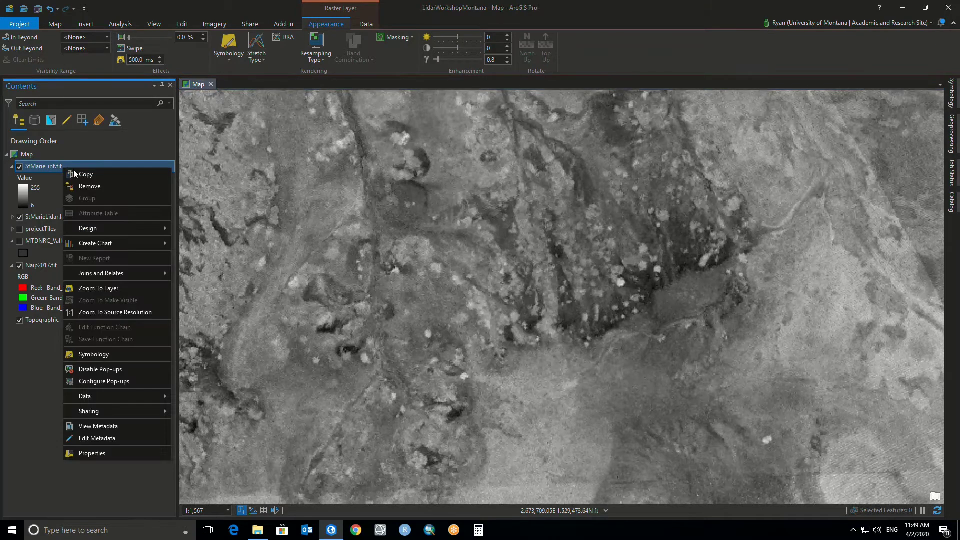
pyautogui.click(100, 288)
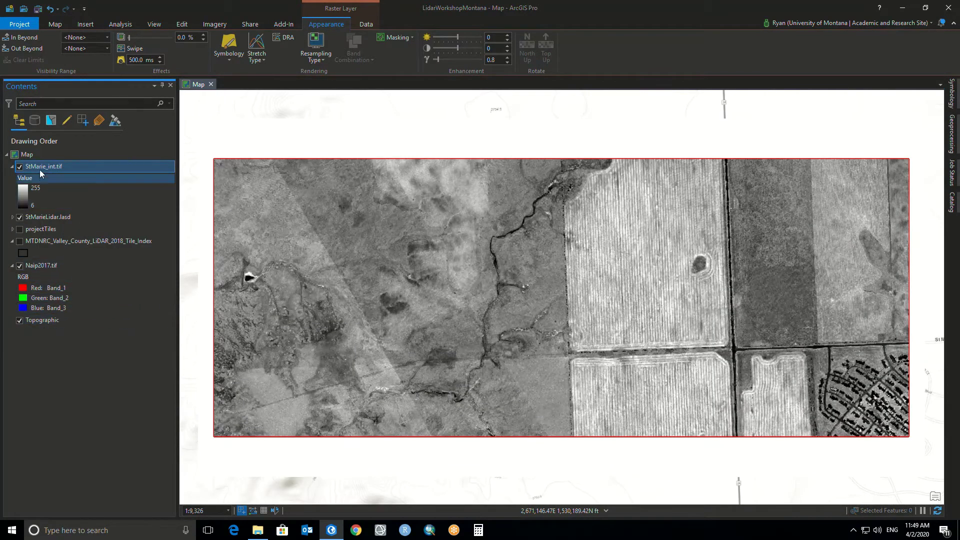
pyautogui.moveTo(52, 170); pyautogui.dragTo(51, 229)
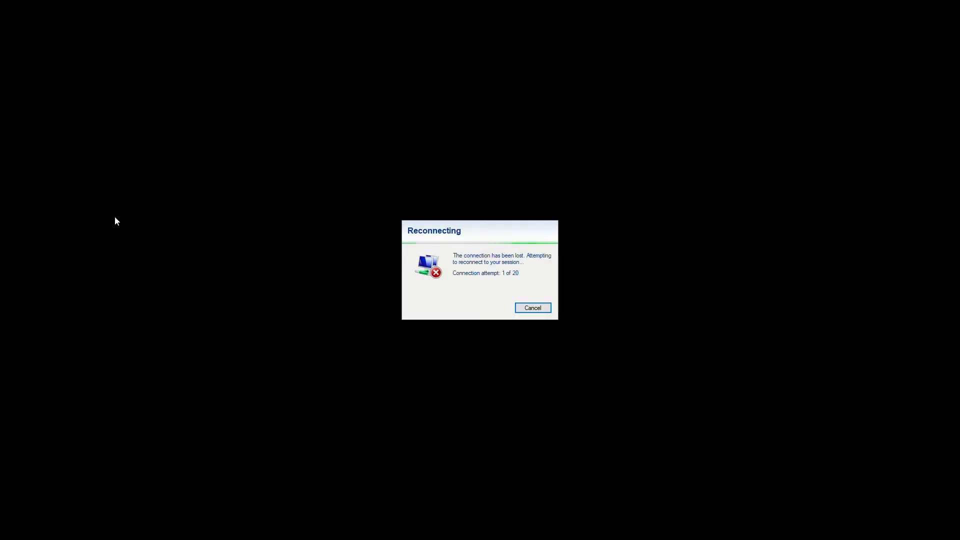
pyautogui.click(534, 308)
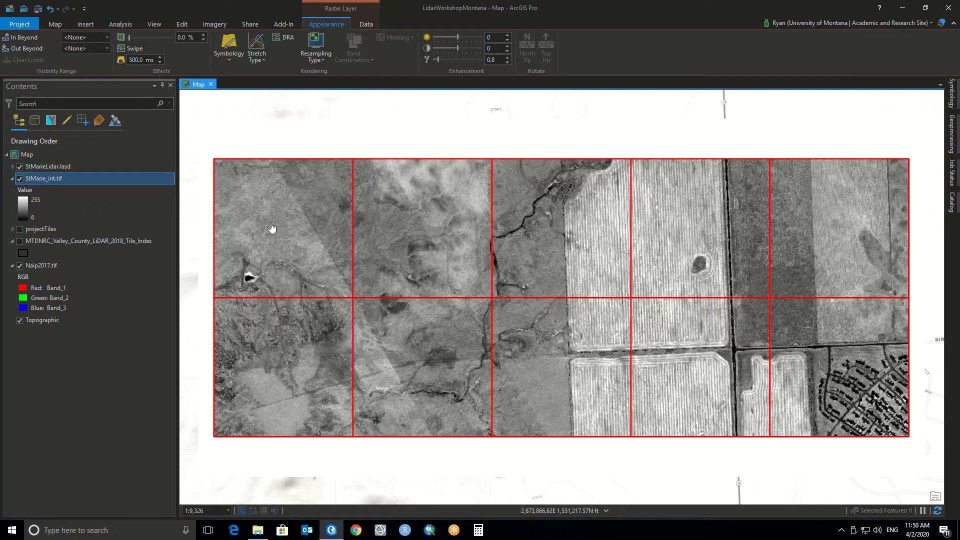
# Examine how the StMarieLidar points overlay the StMarie_int.tif intensity raster across the northwestern tiles
pyautogui.scroll(3, 268, 234)
pyautogui.moveTo(278, 236); pyautogui.dragTo(375, 272)
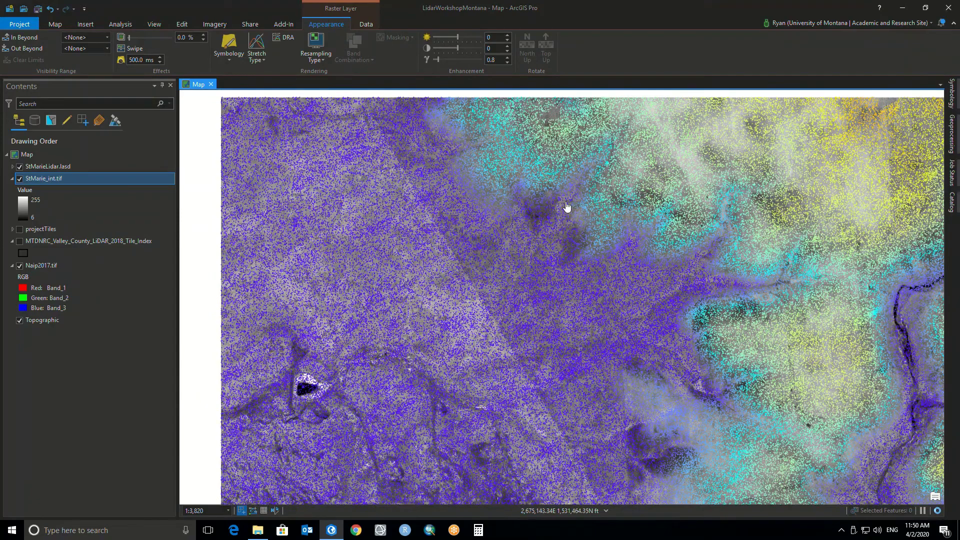
pyautogui.scroll(2, 549, 182)
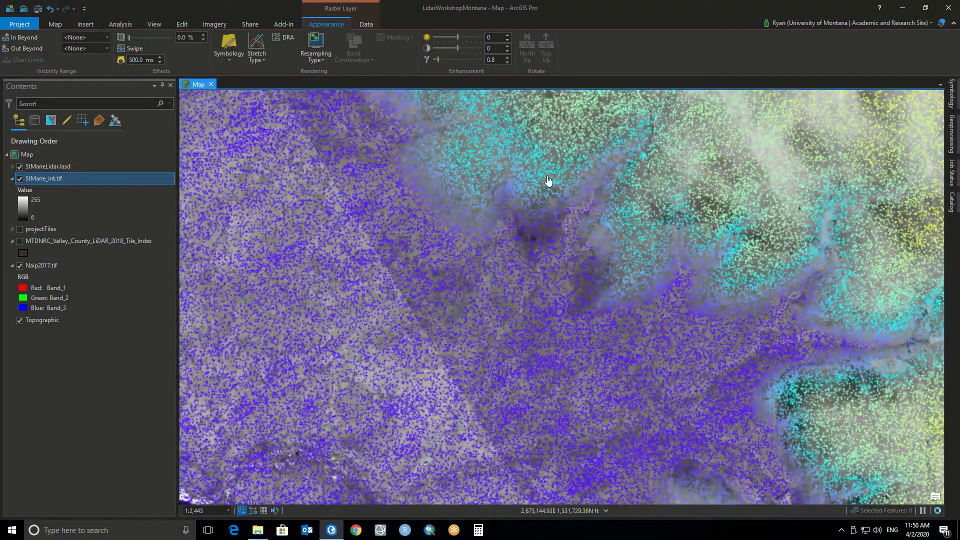
pyautogui.moveTo(605, 242); pyautogui.dragTo(440, 246)
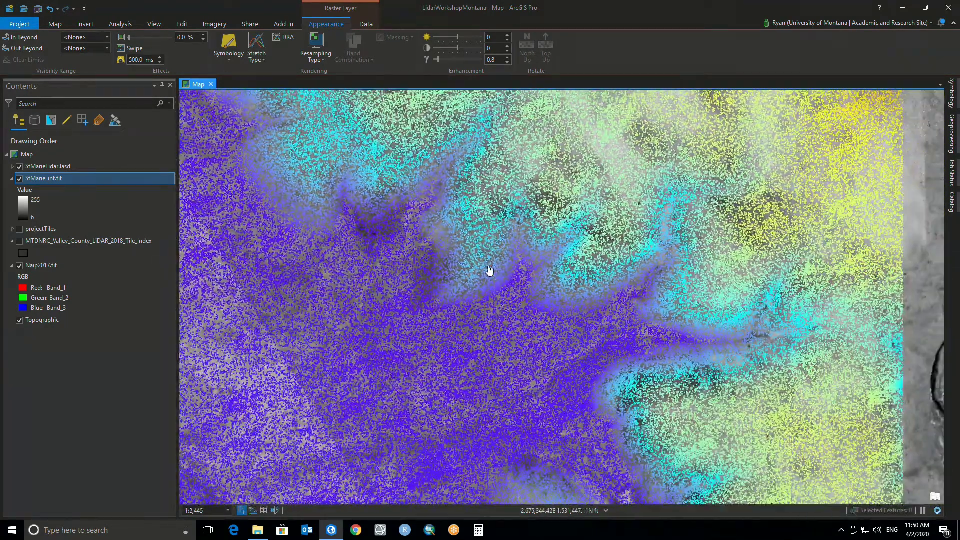
pyautogui.moveTo(668, 293); pyautogui.dragTo(549, 241)
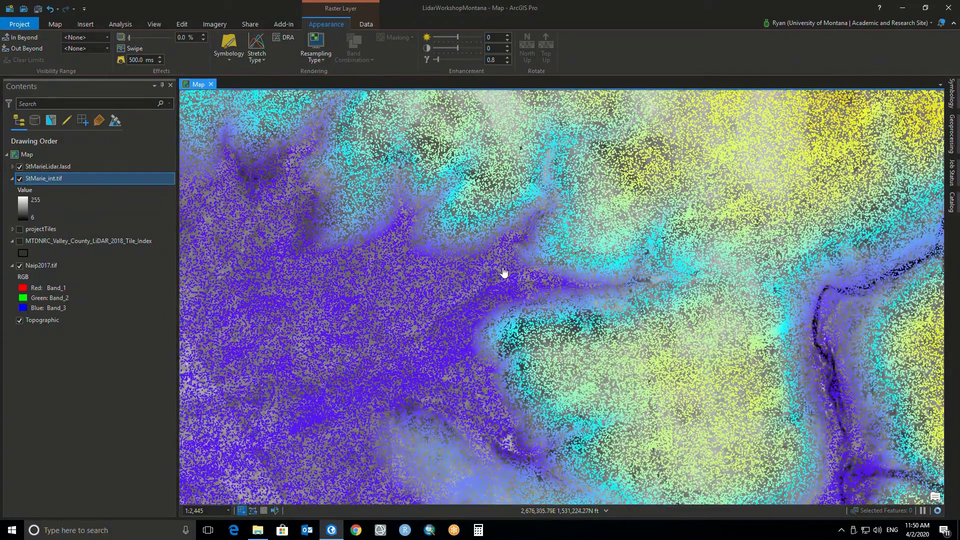
pyautogui.scroll(-3, 495, 275)
pyautogui.scroll(-2, 498, 275)
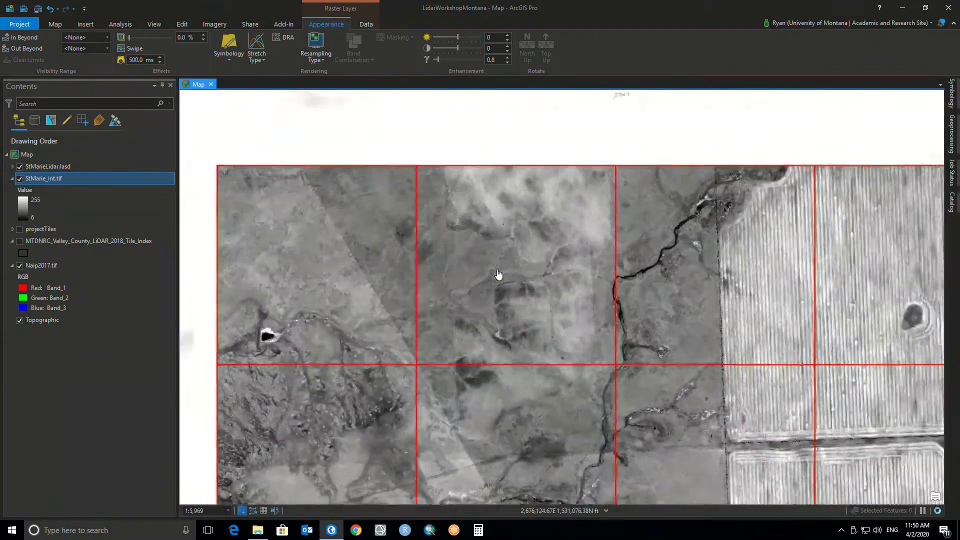
# Hide the StMarieLidar layer and set the StMarie_int.tif raster's stretch type to None
pyautogui.click(19, 167)
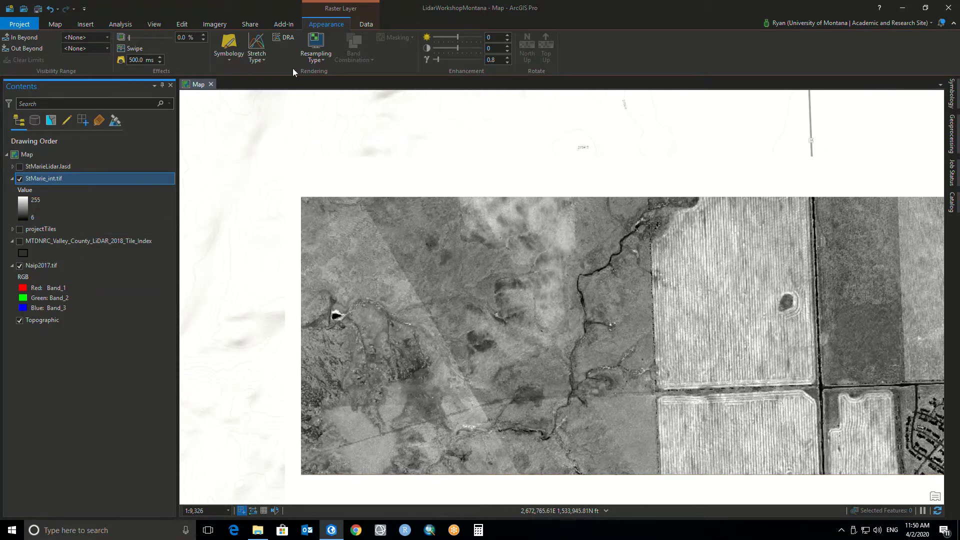
pyautogui.click(265, 58)
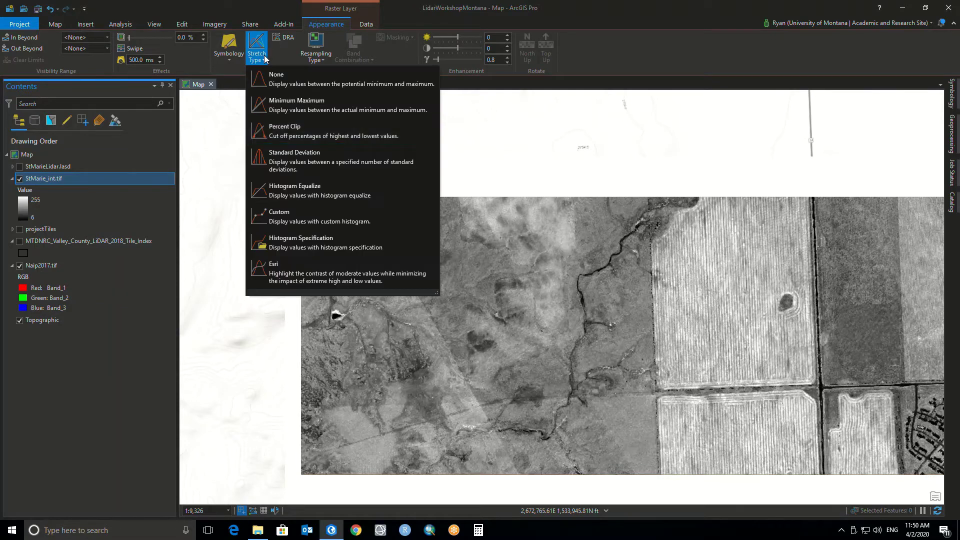
pyautogui.click(282, 84)
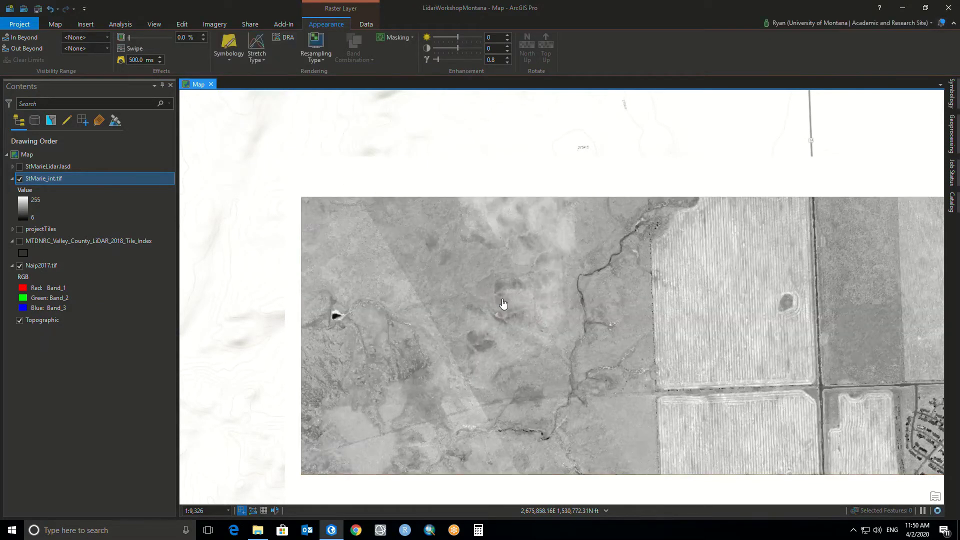
pyautogui.moveTo(501, 304); pyautogui.dragTo(429, 259)
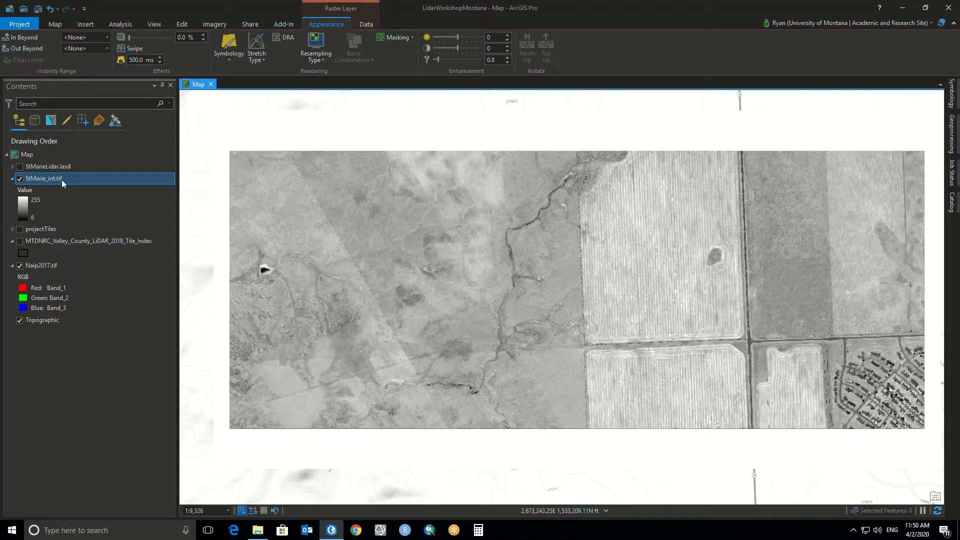
# Use the Swipe tool and examine the StMarie_int.tif intensity raster from the western pond eastward to the creek and fields
pyautogui.click(134, 50)
pyautogui.moveTo(273, 156); pyautogui.dragTo(243, 202)
pyautogui.scroll(5, 272, 278)
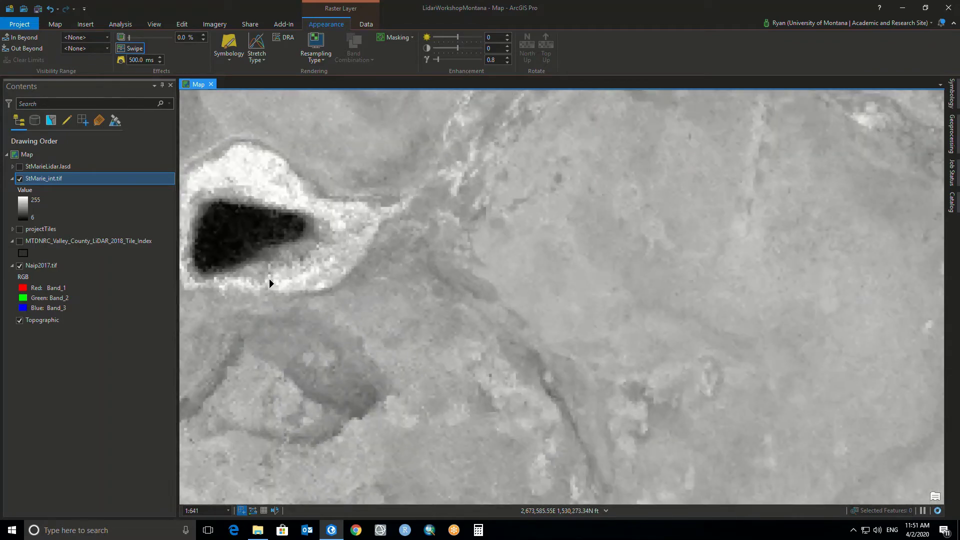
pyautogui.moveTo(279, 136); pyautogui.dragTo(309, 141)
pyautogui.scroll(-2, 688, 250)
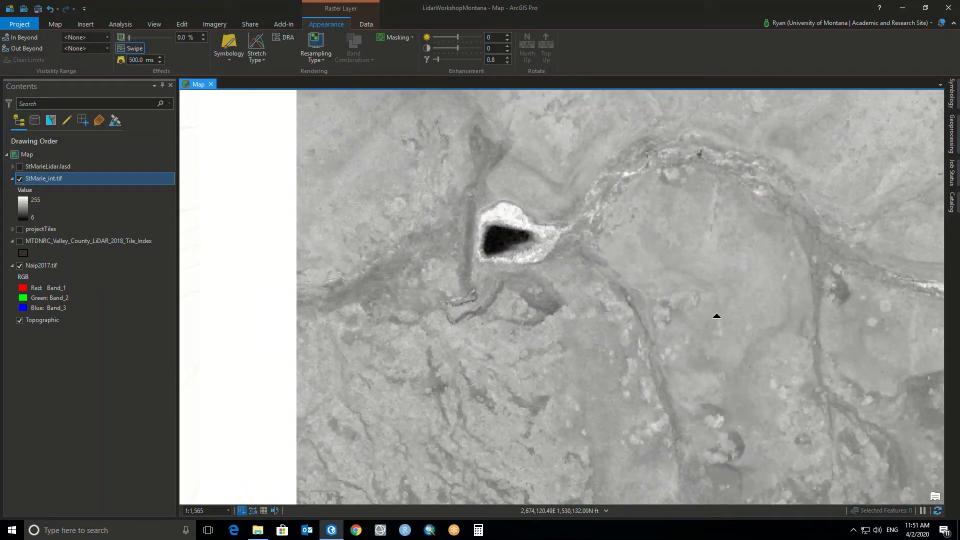
pyautogui.moveTo(763, 290); pyautogui.dragTo(524, 268)
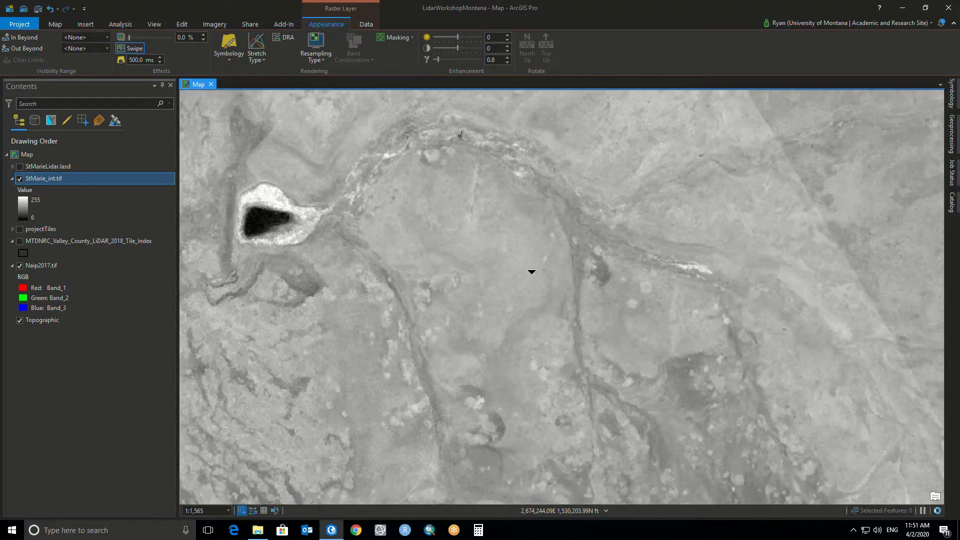
pyautogui.moveTo(882, 313); pyautogui.dragTo(476, 266)
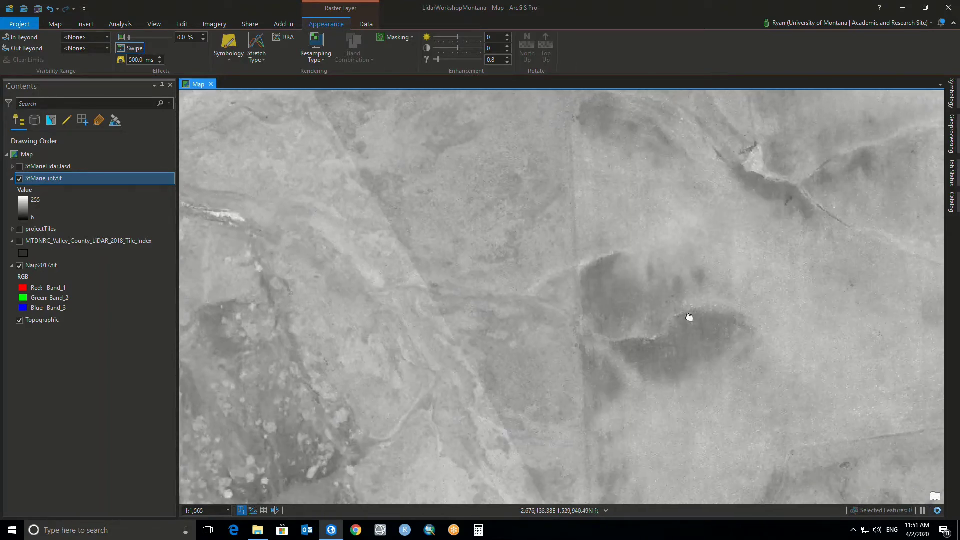
pyautogui.moveTo(710, 317); pyautogui.dragTo(420, 275)
pyautogui.moveTo(761, 214); pyautogui.dragTo(721, 92)
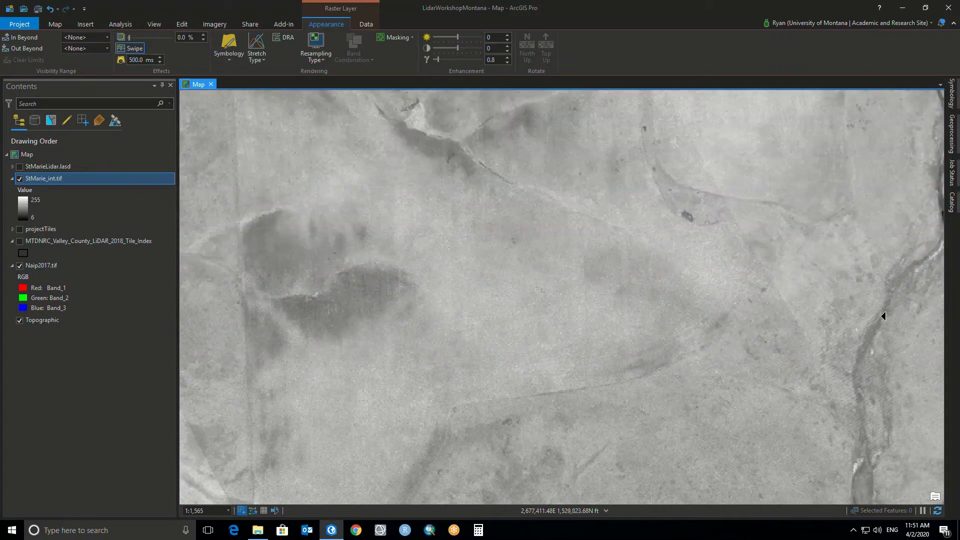
pyautogui.moveTo(857, 311); pyautogui.dragTo(638, 285)
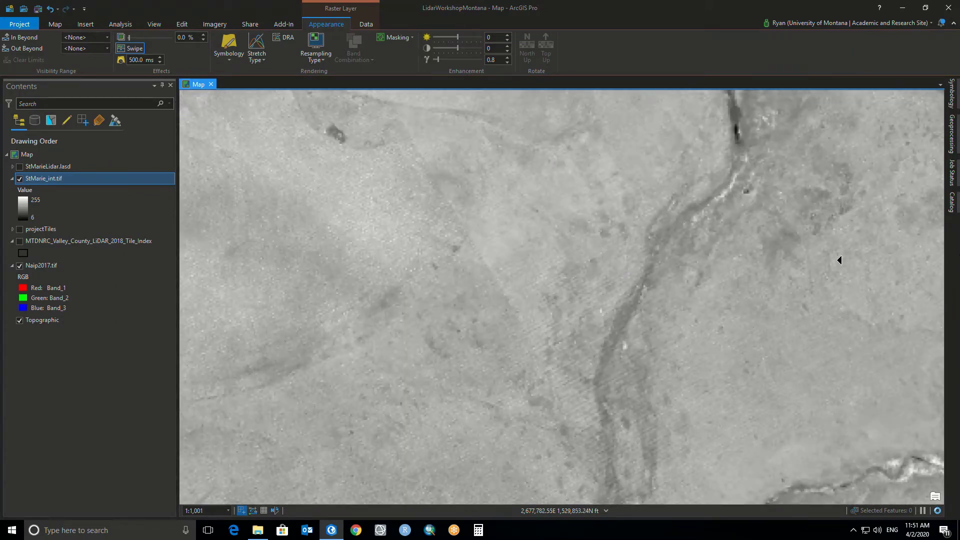
pyautogui.scroll(-2, 839, 260)
pyautogui.scroll(-4, 840, 260)
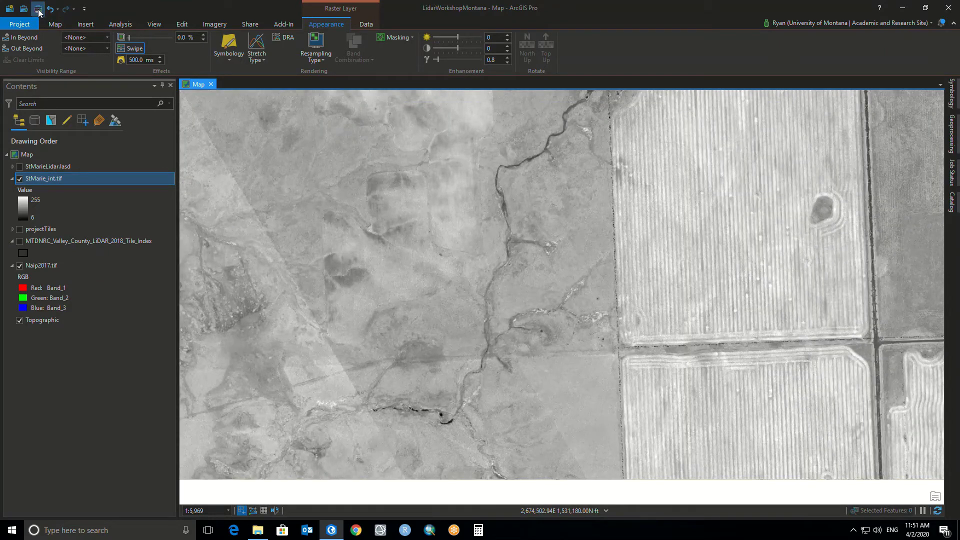
# Save the project
pyautogui.click(39, 10)
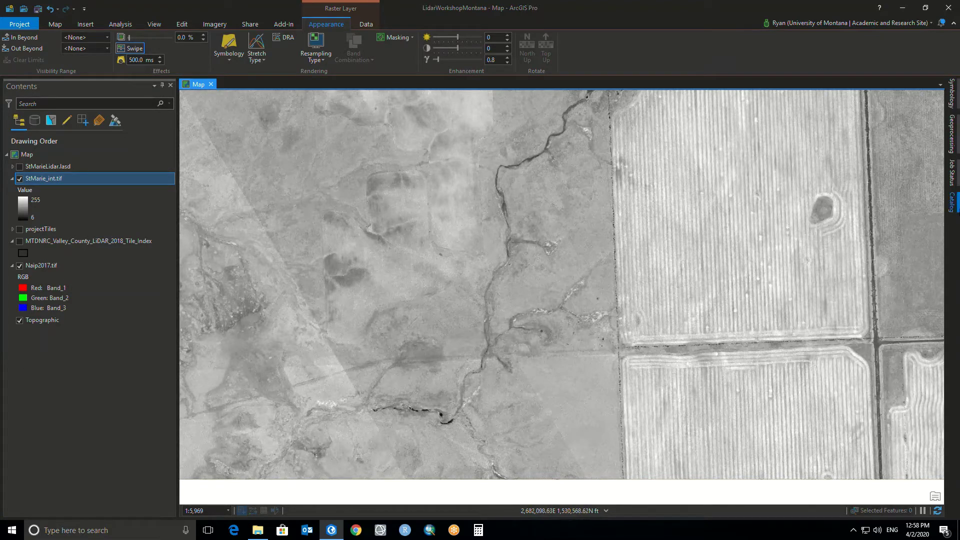
# Open the statistics in the StMarieLidar.lasd dataset properties and enlarge the dialog to show the full classification table
pyautogui.click(957, 213)
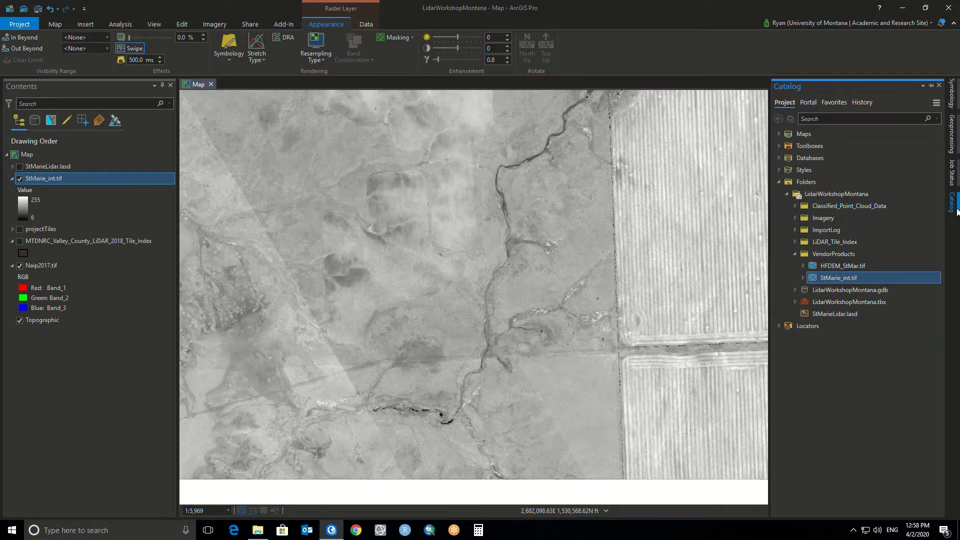
pyautogui.rightClick(845, 313)
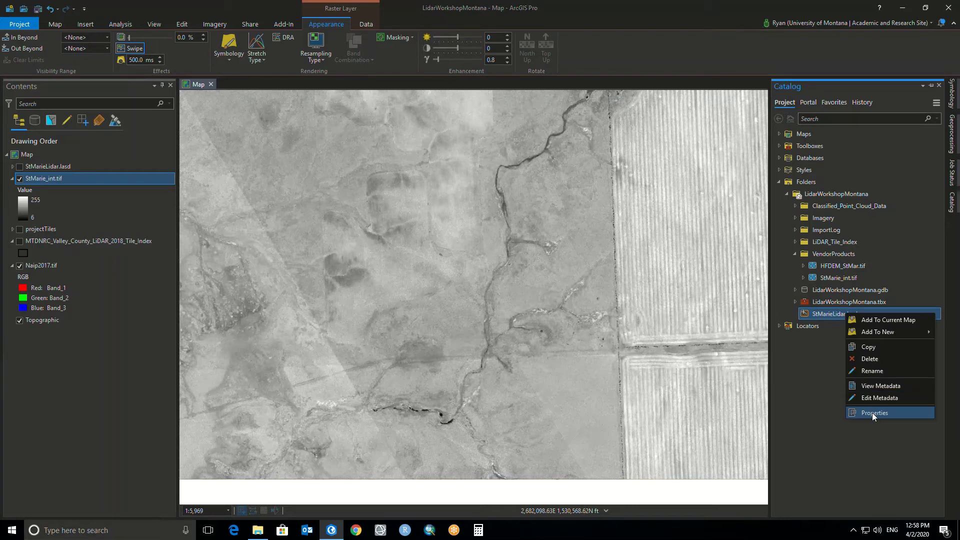
pyautogui.click(872, 413)
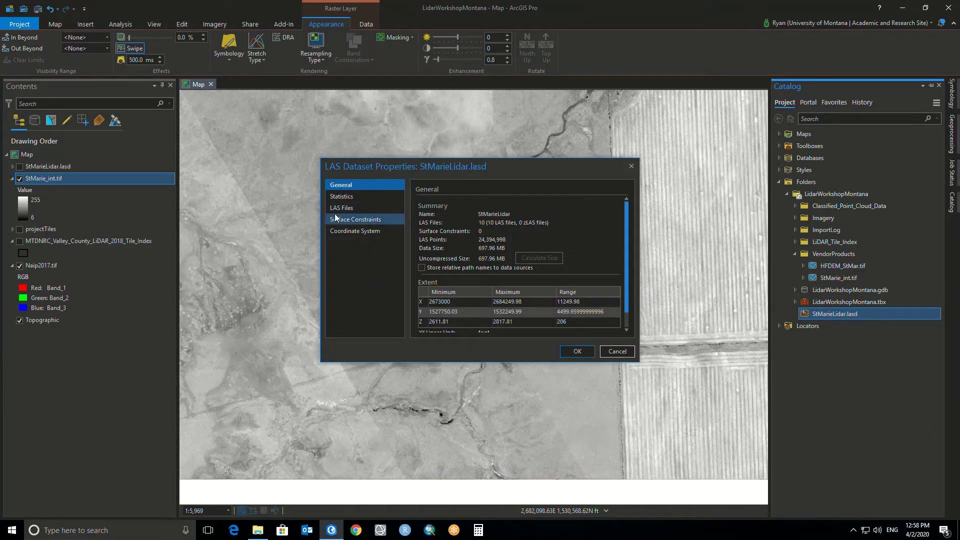
pyautogui.click(335, 196)
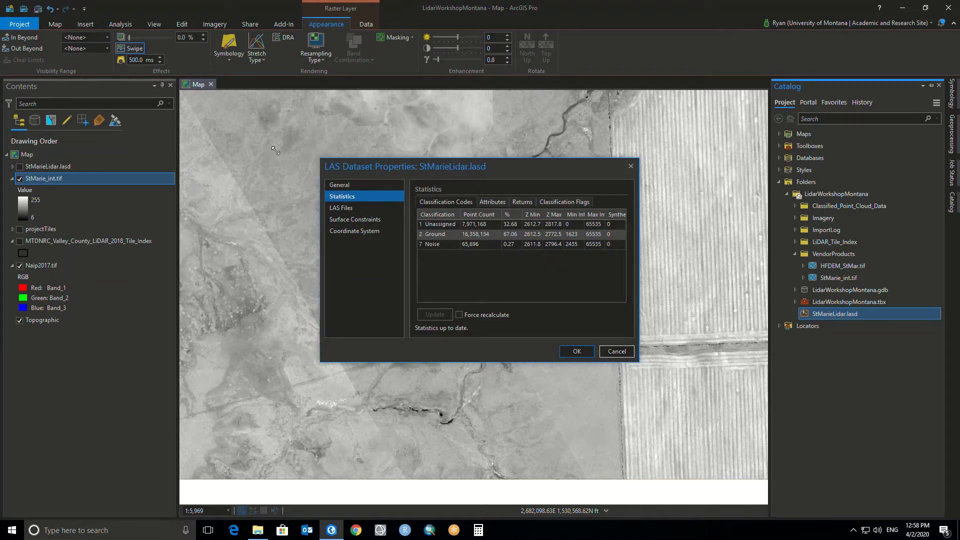
pyautogui.moveTo(321, 158); pyautogui.dragTo(209, 132)
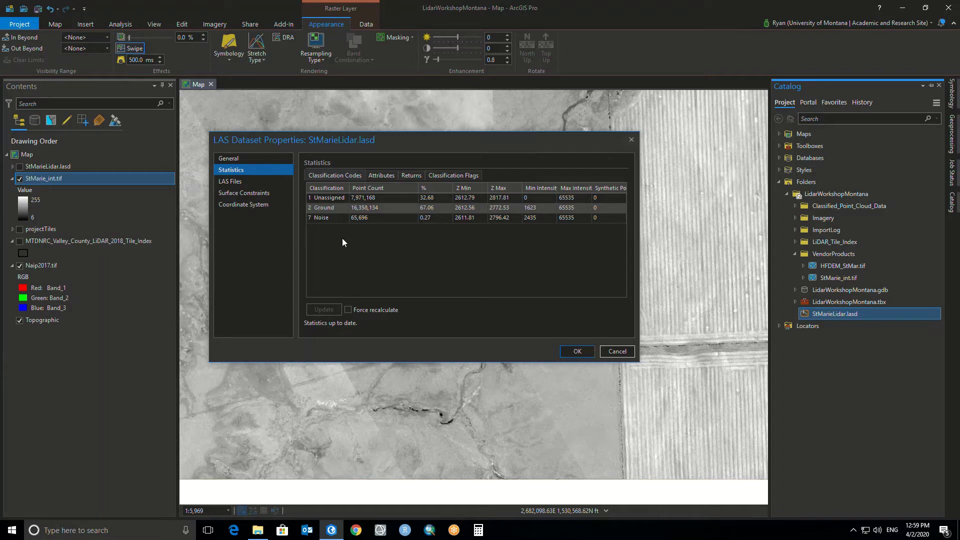
# Review the point counts and percentages for the Unassigned, Ground and Noise classification codes, and close the dataset properties
pyautogui.click(340, 200)
pyautogui.click(337, 208)
pyautogui.click(335, 218)
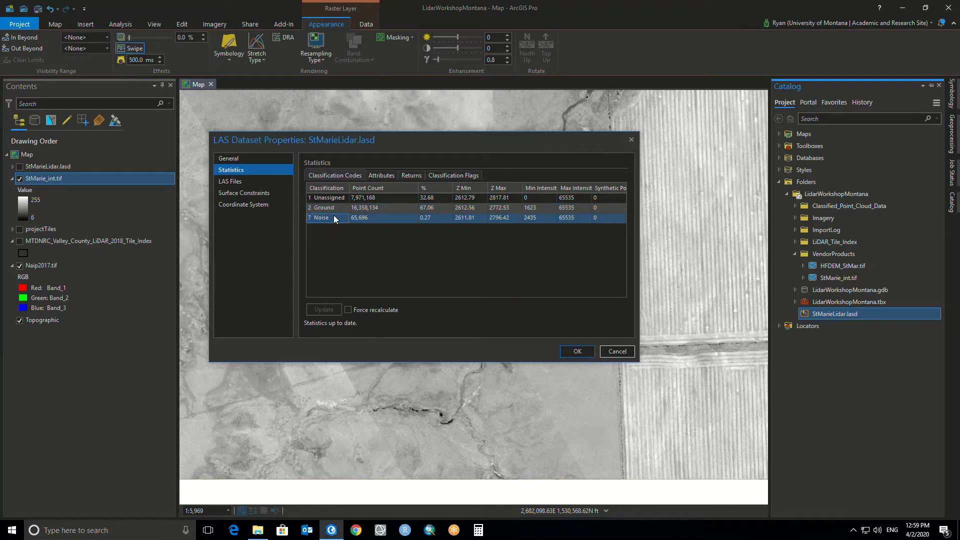
pyautogui.click(371, 199)
pyautogui.click(377, 219)
pyautogui.click(374, 199)
pyautogui.click(369, 217)
pyautogui.click(375, 200)
pyautogui.click(431, 218)
pyautogui.keyDown('ctrl'); pyautogui.click(434, 221); pyautogui.keyUp('ctrl')
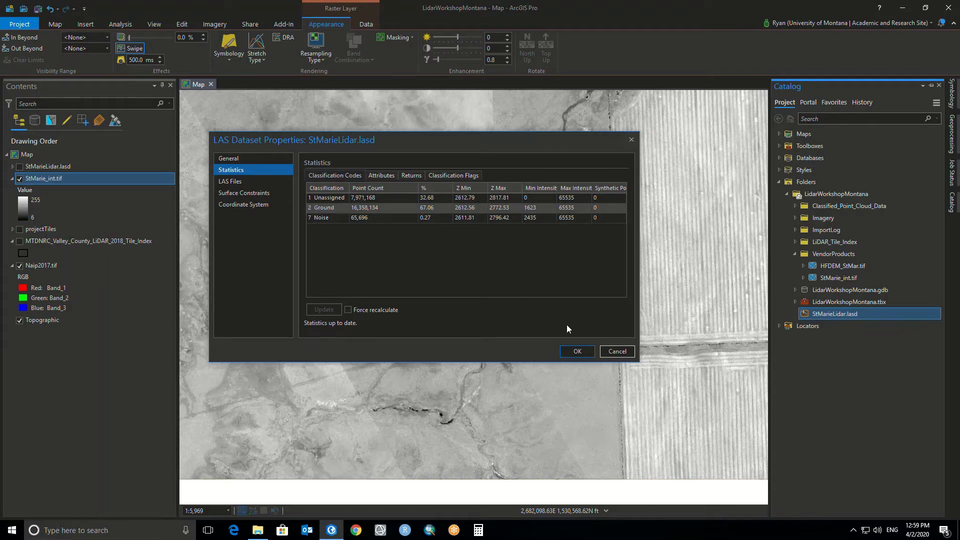
pyautogui.click(578, 353)
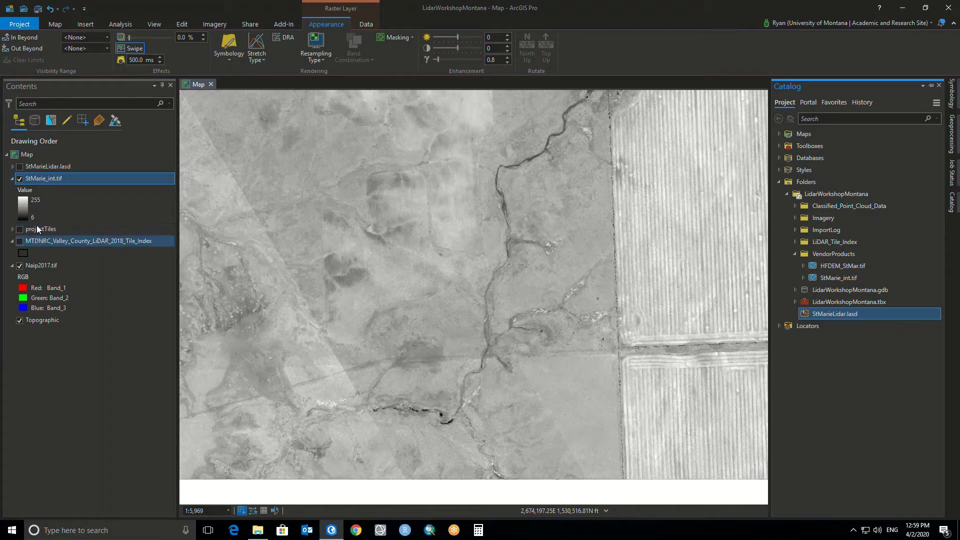
# Hide the StMarie_int.tif raster, show the StMarieLidar.lasd layer and zoom the map to its extent
pyautogui.click(25, 208)
pyautogui.click(23, 191)
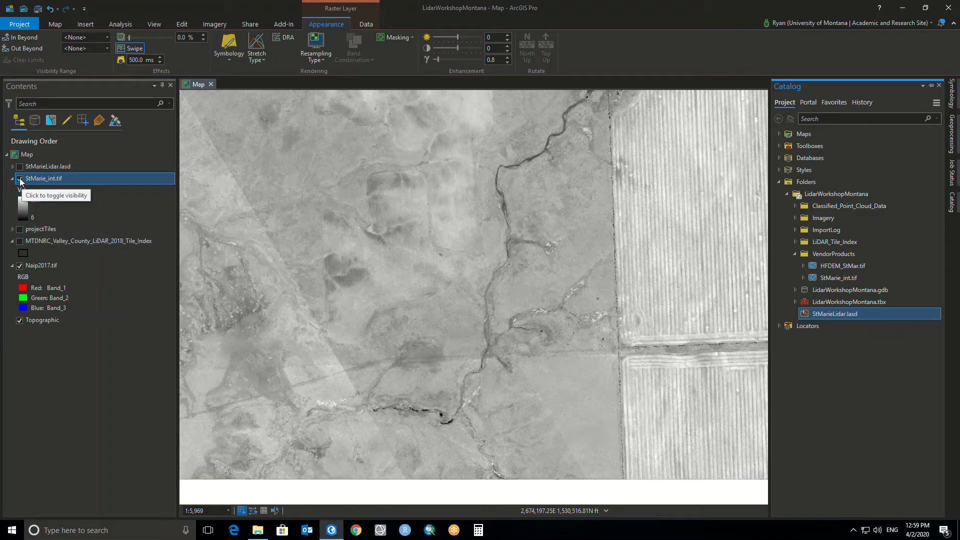
pyautogui.click(19, 178)
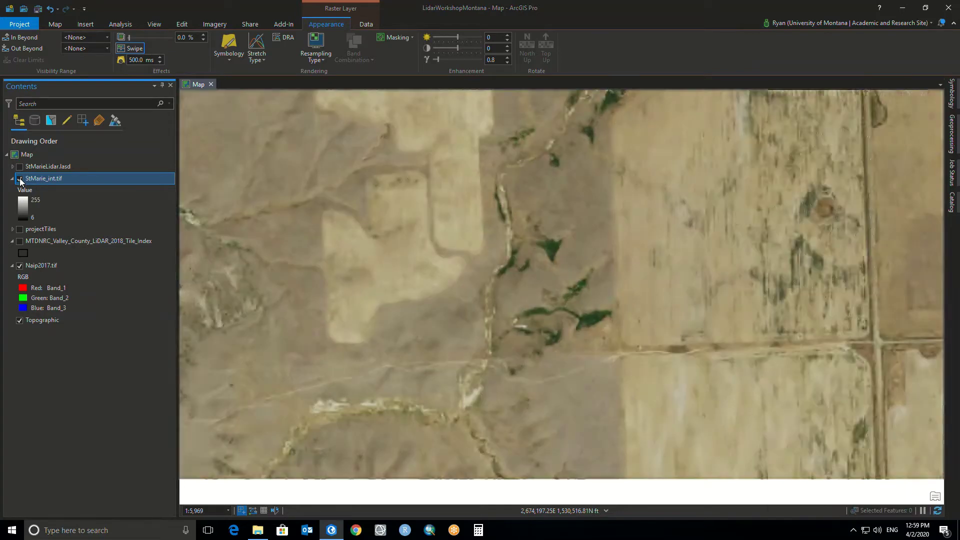
pyautogui.click(19, 168)
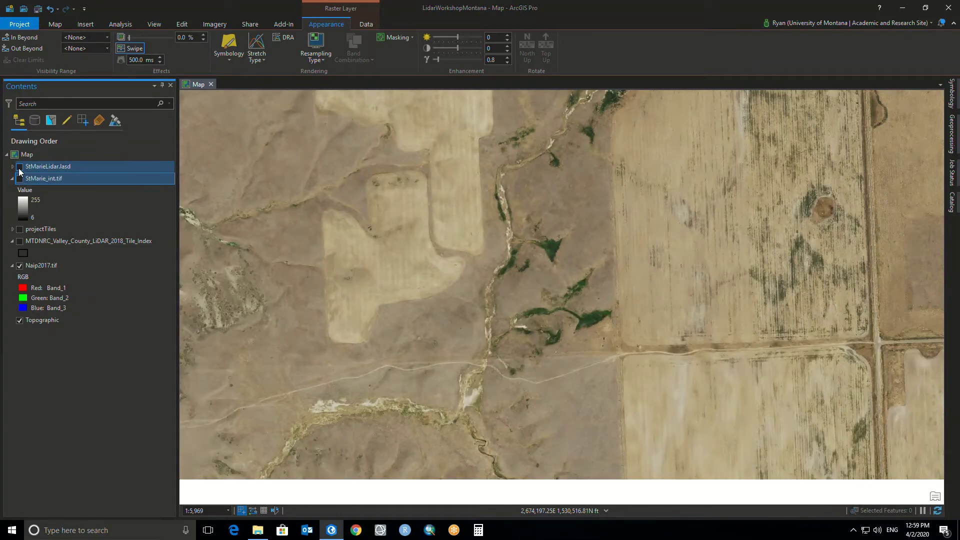
pyautogui.click(53, 167)
pyautogui.rightClick(53, 167)
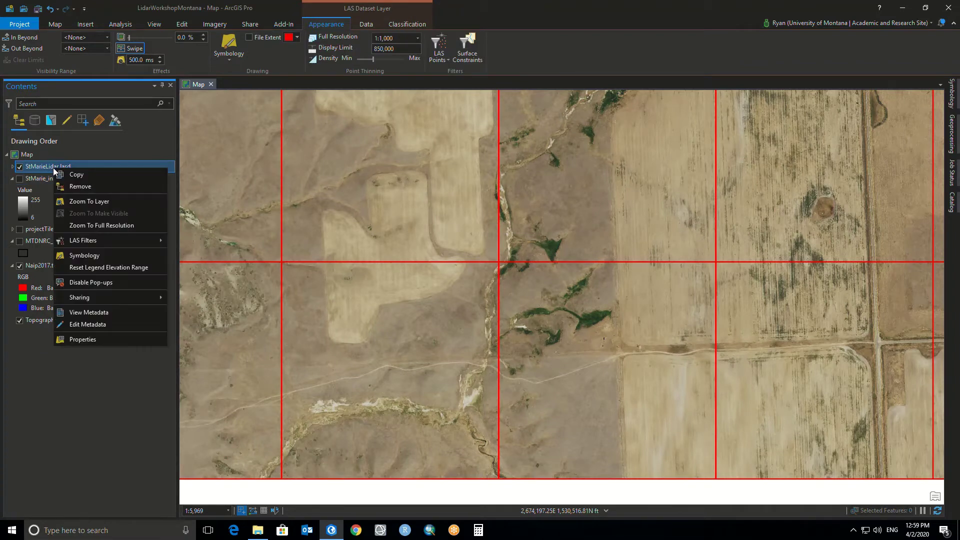
pyautogui.click(63, 200)
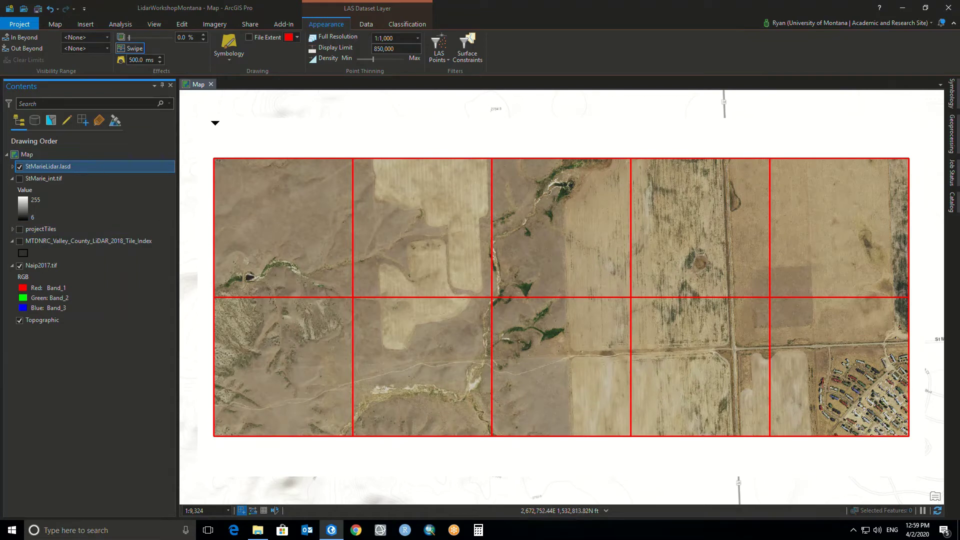
# Symbolize the StMarieLidar.lasd points by classification and expand the layer's legend
pyautogui.click(228, 60)
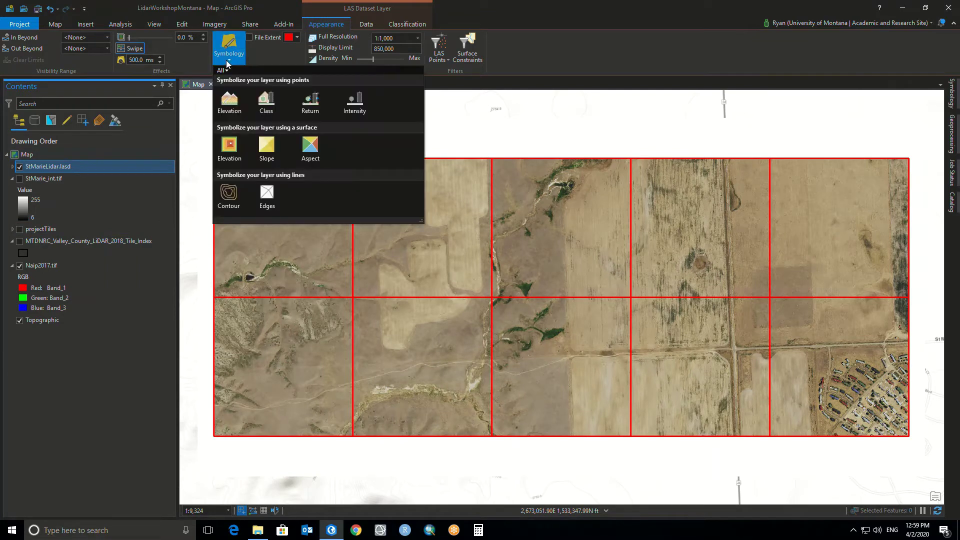
pyautogui.click(266, 111)
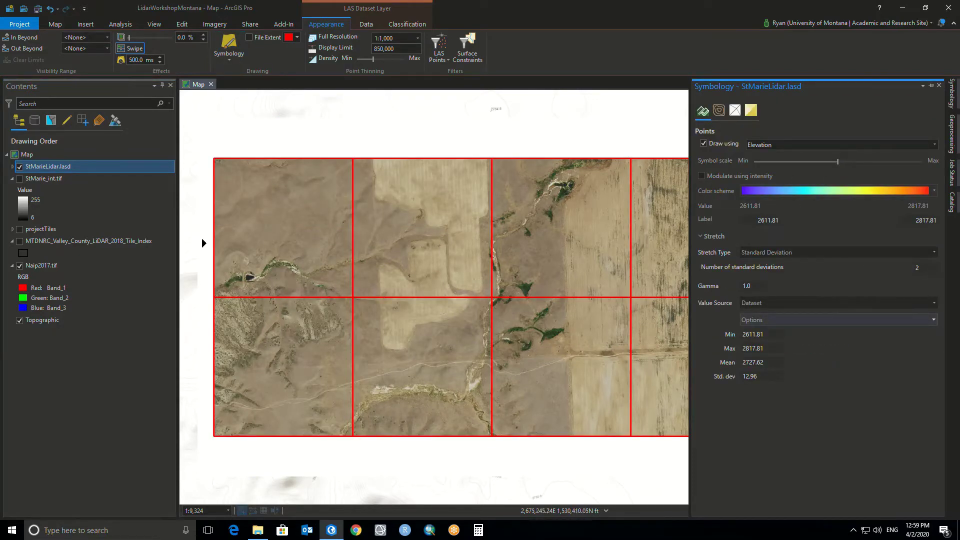
pyautogui.click(13, 168)
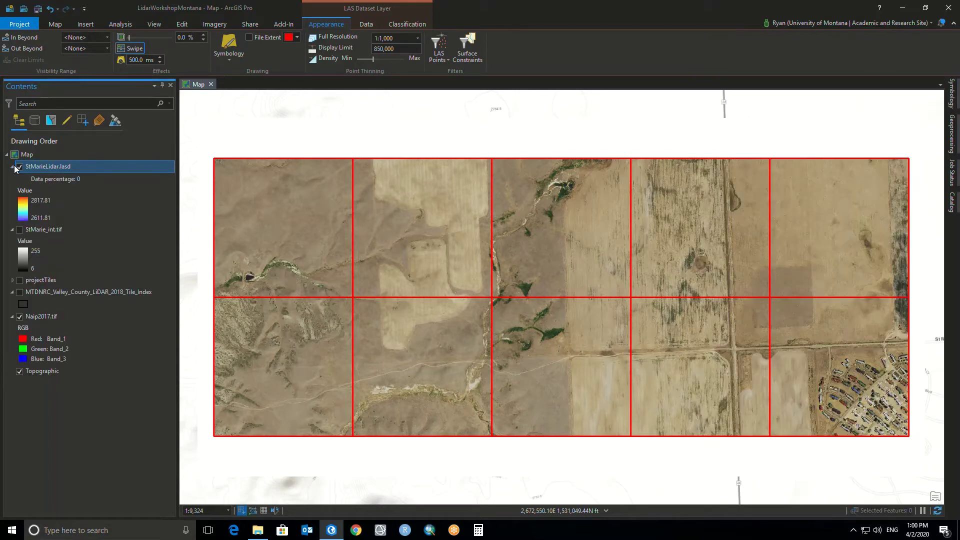
pyautogui.click(230, 55)
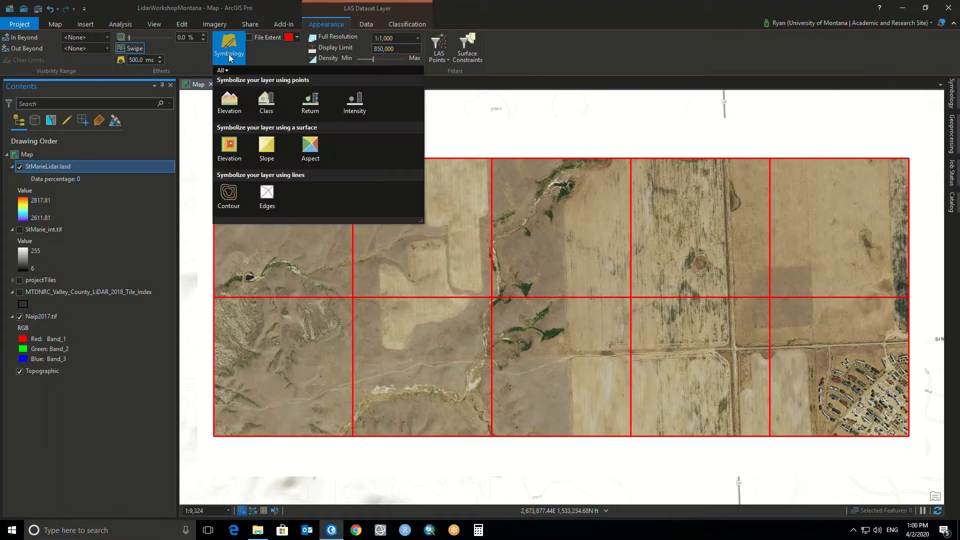
pyautogui.click(272, 112)
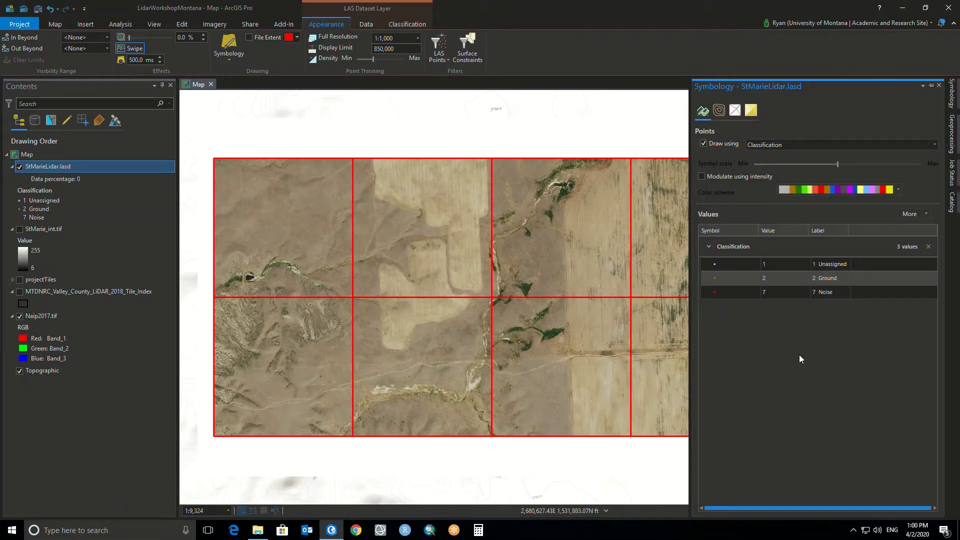
pyautogui.click(933, 88)
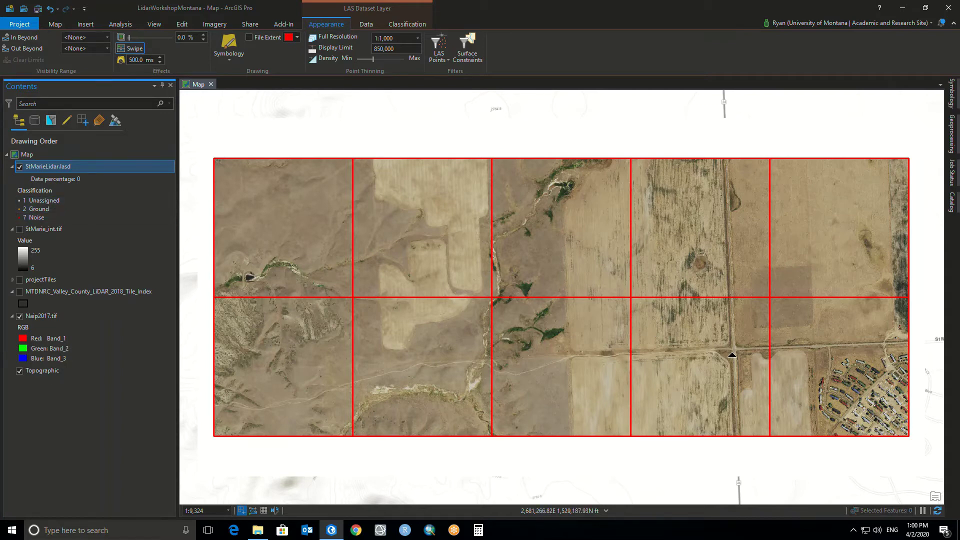
# Switch to the Explore tool and zoom in on the area east of the creek until the classified points draw
pyautogui.click(55, 25)
pyautogui.click(77, 47)
pyautogui.moveTo(365, 262); pyautogui.dragTo(317, 229)
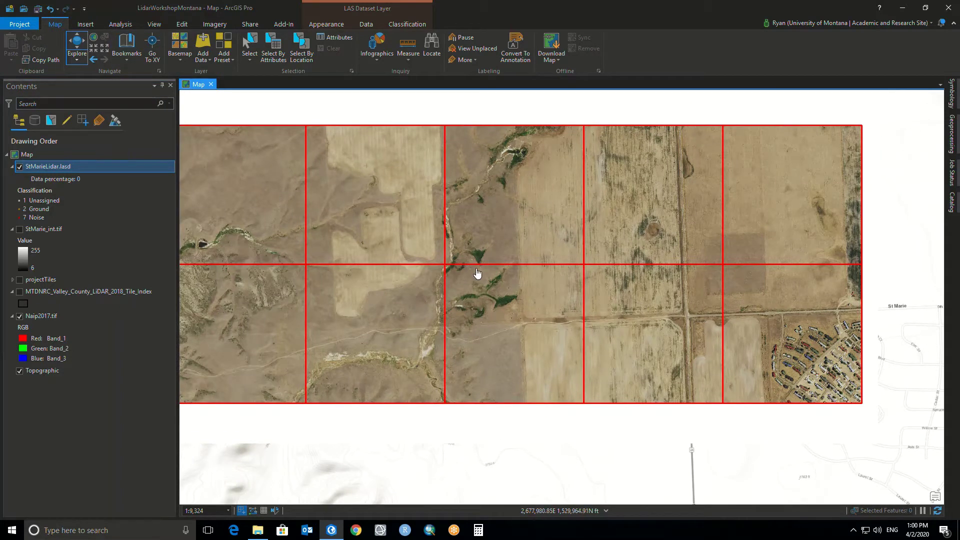
pyautogui.scroll(3, 515, 306)
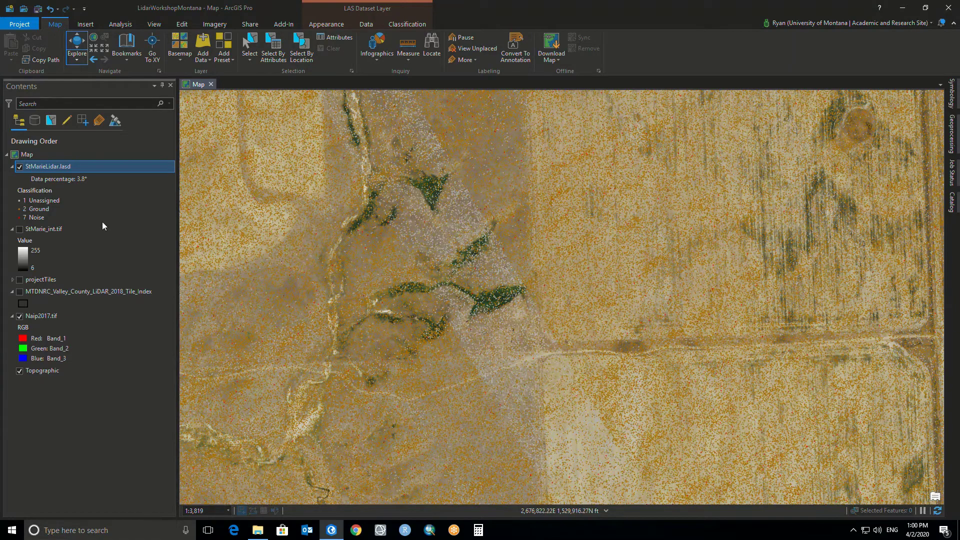
pyautogui.click(22, 200)
pyautogui.click(20, 210)
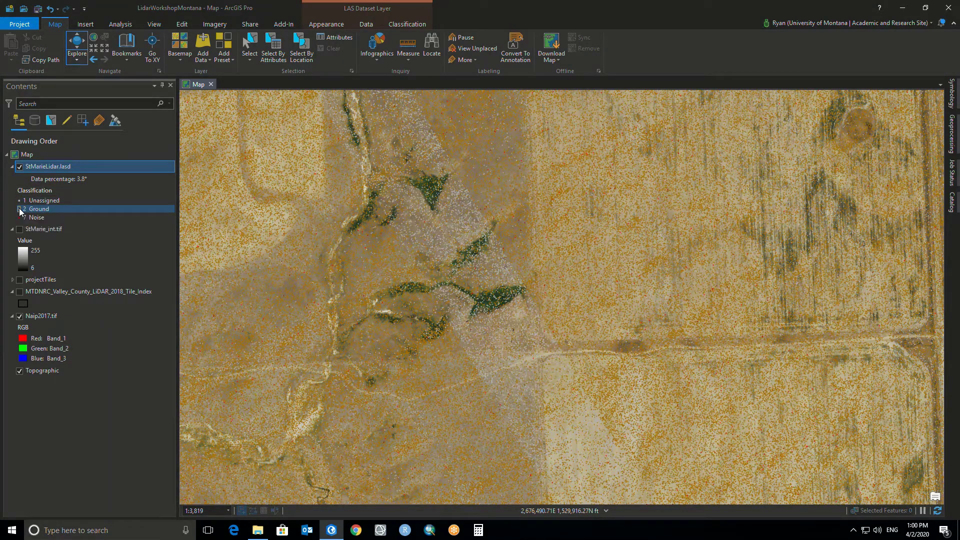
pyautogui.click(20, 210)
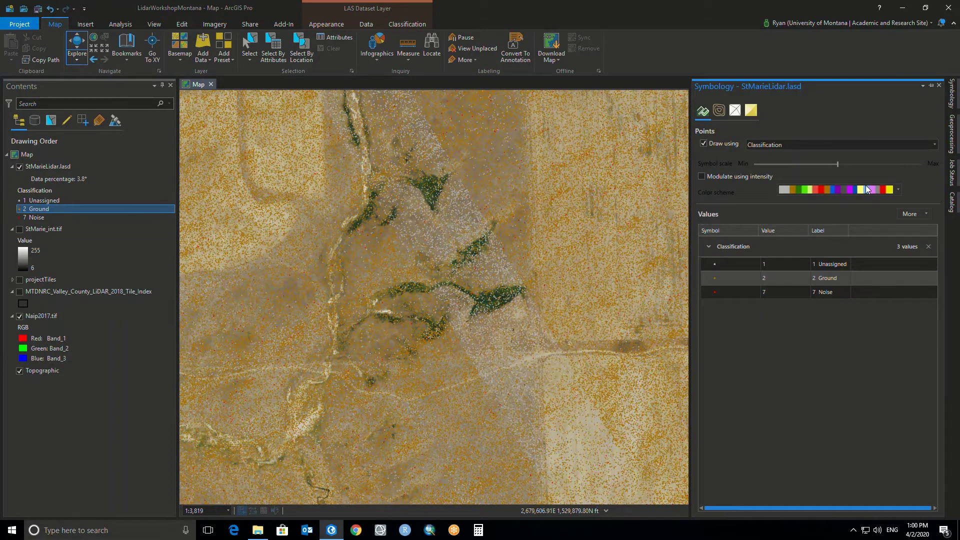
pyautogui.click(467, 243)
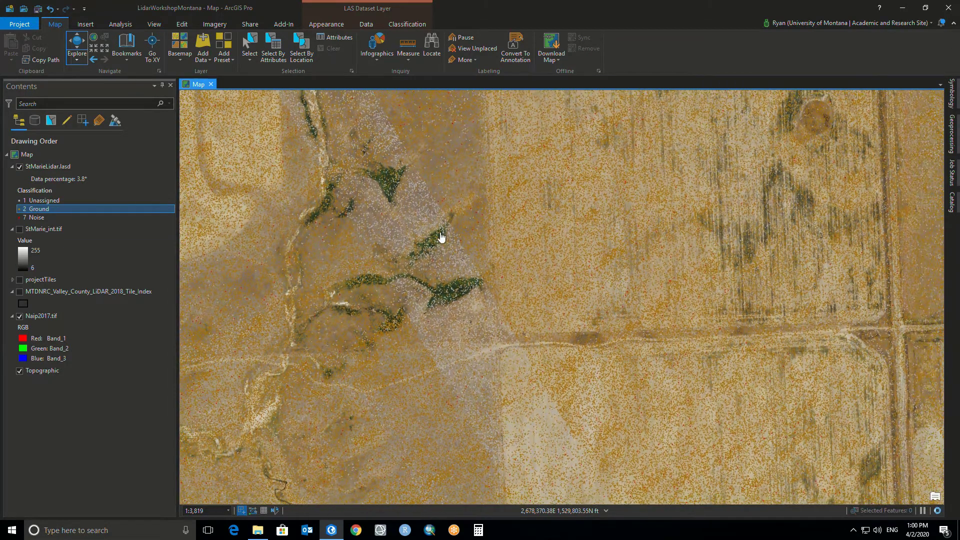
# Examine the distribution of Unassigned, Ground and Noise points across the fields east of the creek
pyautogui.moveTo(714, 291); pyautogui.dragTo(645, 270)
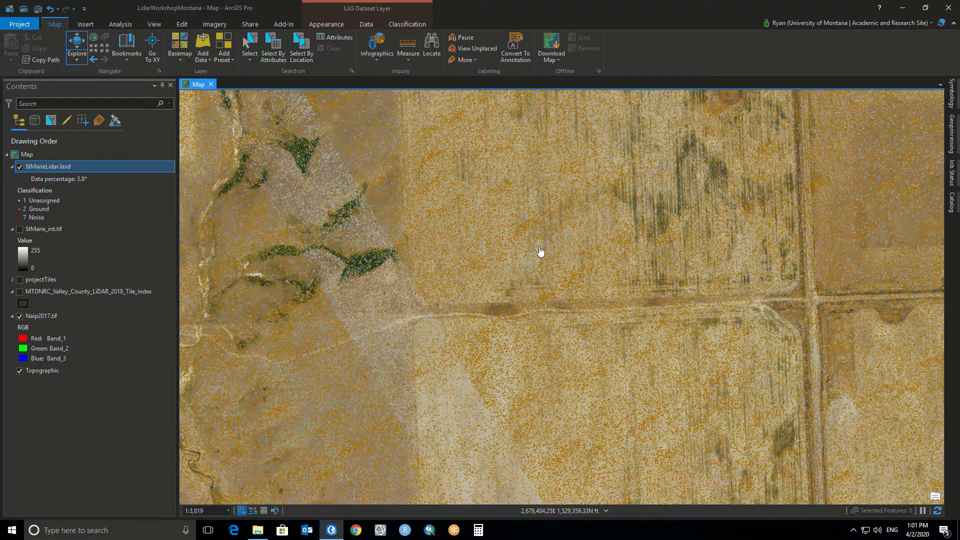
pyautogui.scroll(3, 509, 201)
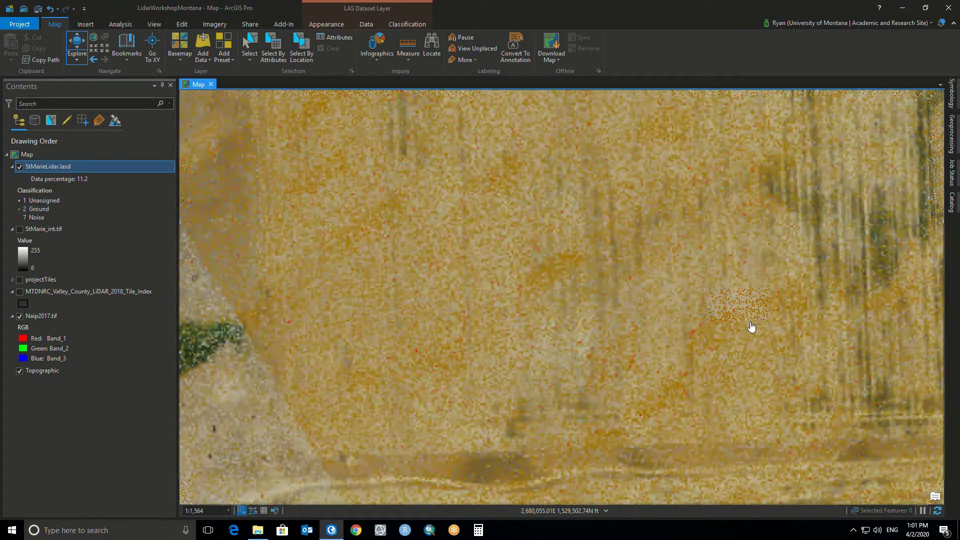
pyautogui.scroll(-3, 748, 328)
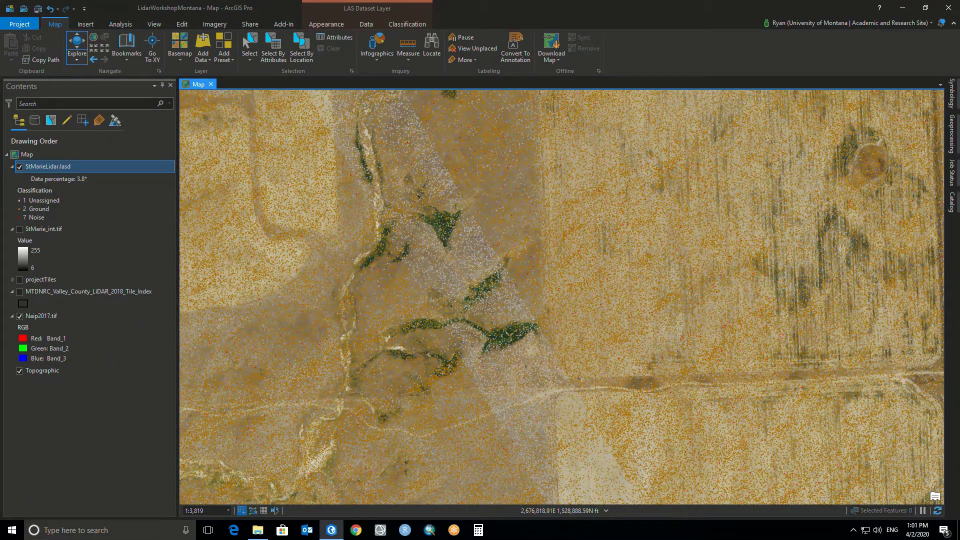
# Bring the St Marie housing area at the southeast corner of the imagery into view with its classified lidar points drawn
pyautogui.scroll(-3, 807, 325)
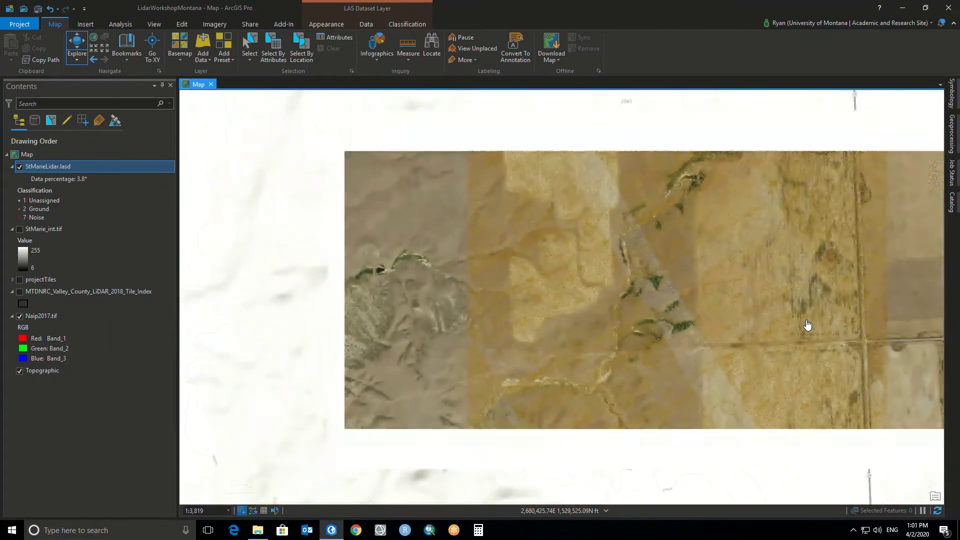
pyautogui.moveTo(818, 329); pyautogui.dragTo(469, 315)
pyautogui.moveTo(618, 360); pyautogui.dragTo(584, 325)
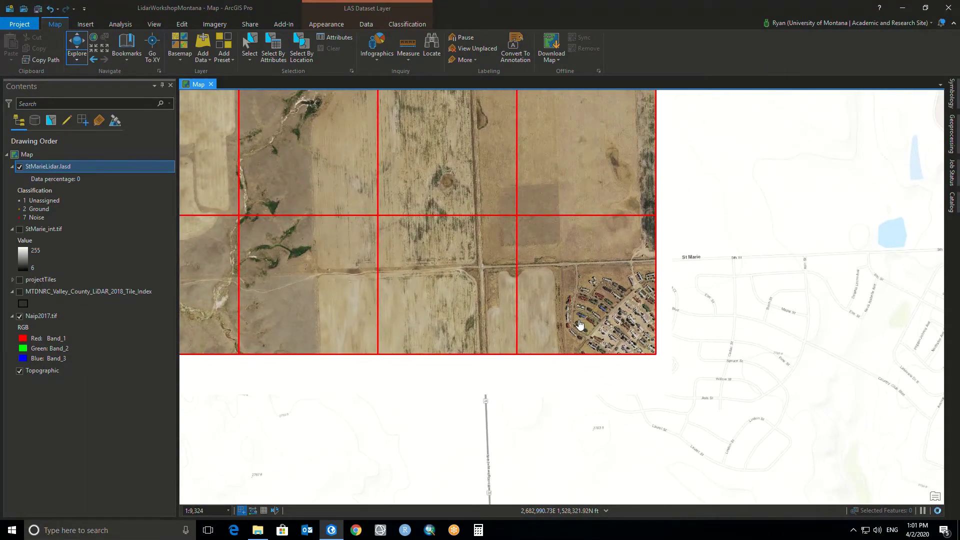
pyautogui.scroll(4, 564, 321)
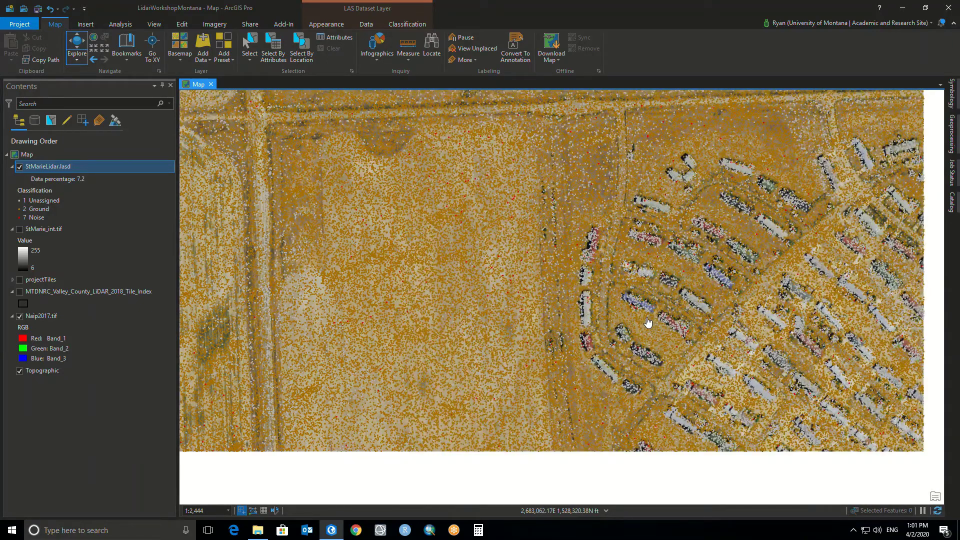
pyautogui.press('Right')
pyautogui.press('Right')
pyautogui.press('Right')
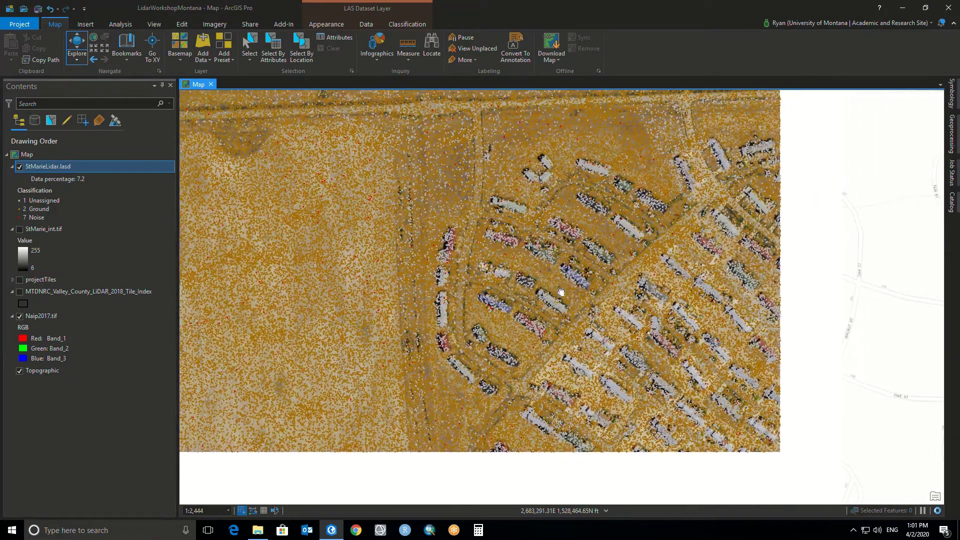
pyautogui.moveTo(646, 262); pyautogui.dragTo(577, 281)
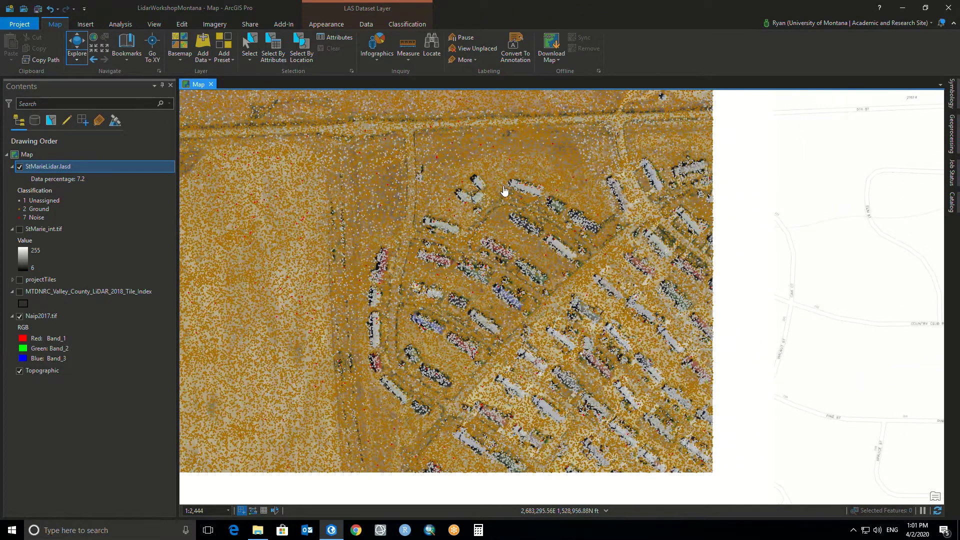
# Examine up close how the points on the building roofs, trees and surrounding ground in the housing area are classified
pyautogui.scroll(3, 542, 194)
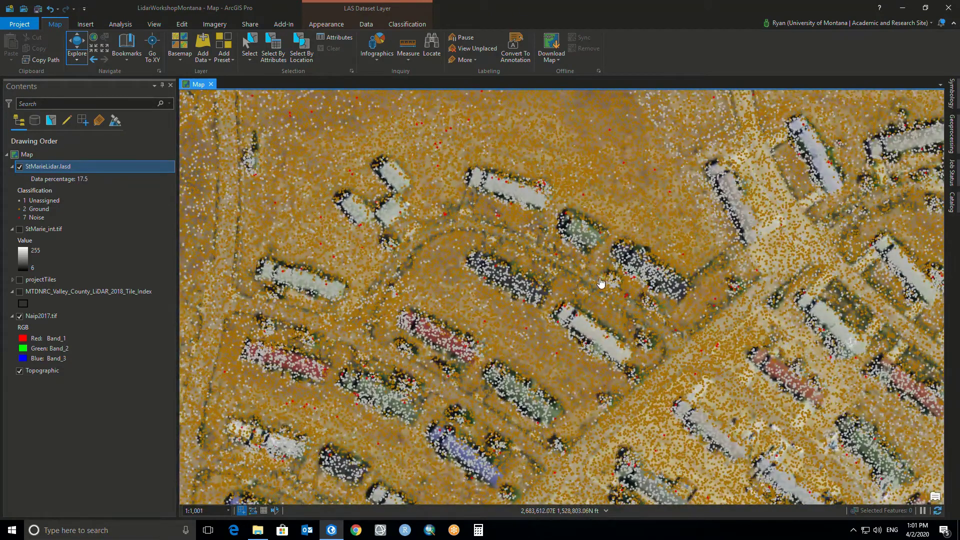
pyautogui.moveTo(595, 268); pyautogui.dragTo(550, 197)
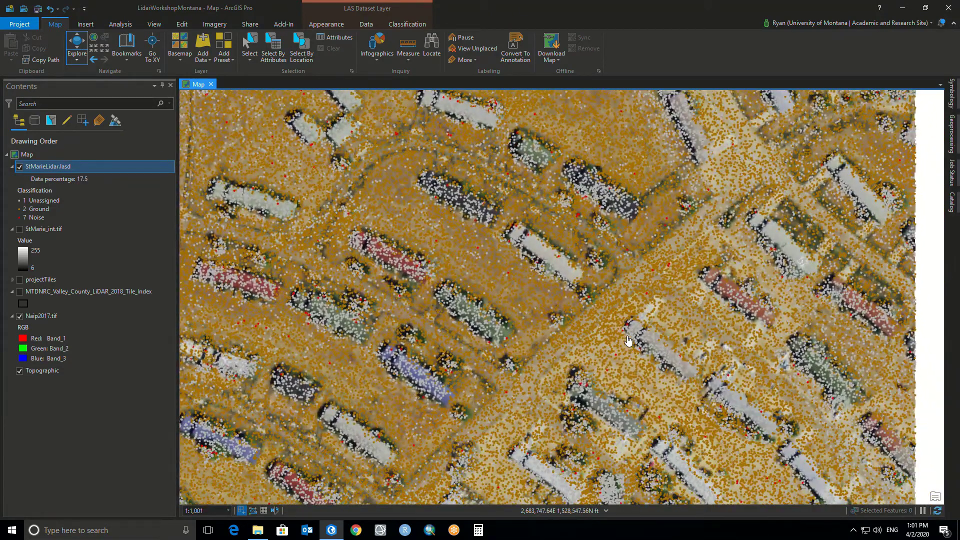
pyautogui.moveTo(631, 348); pyautogui.dragTo(613, 231)
pyautogui.scroll(-2, 613, 231)
pyautogui.scroll(2, 442, 339)
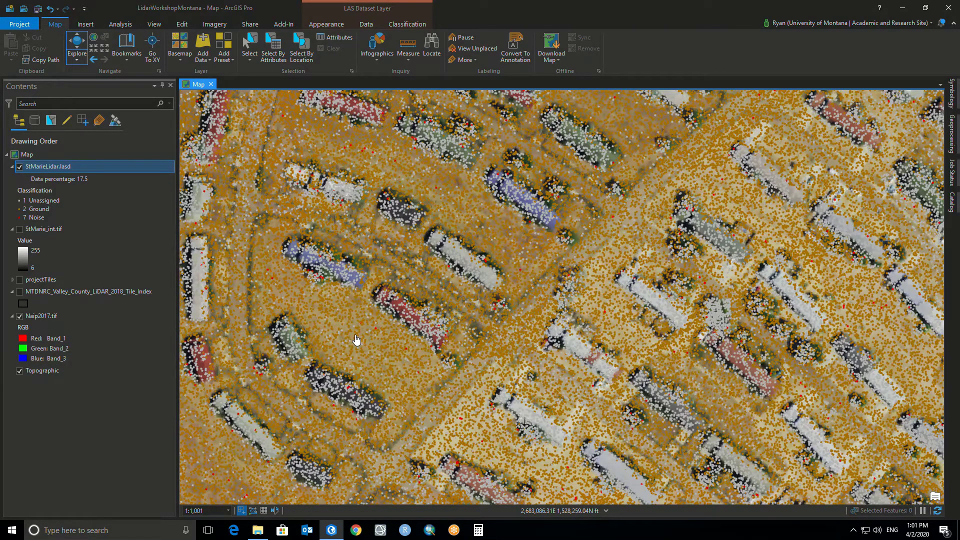
pyautogui.scroll(-4, 357, 340)
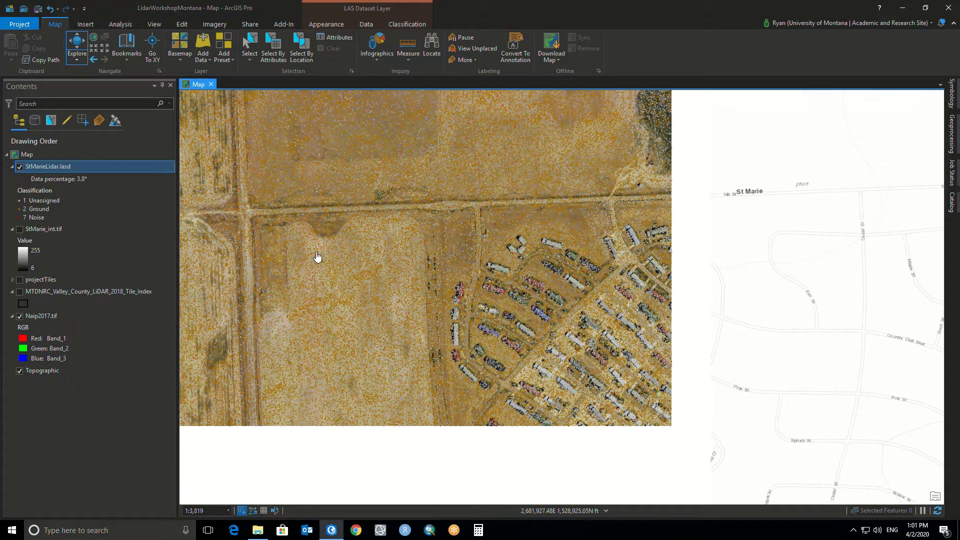
pyautogui.moveTo(279, 236); pyautogui.dragTo(400, 257)
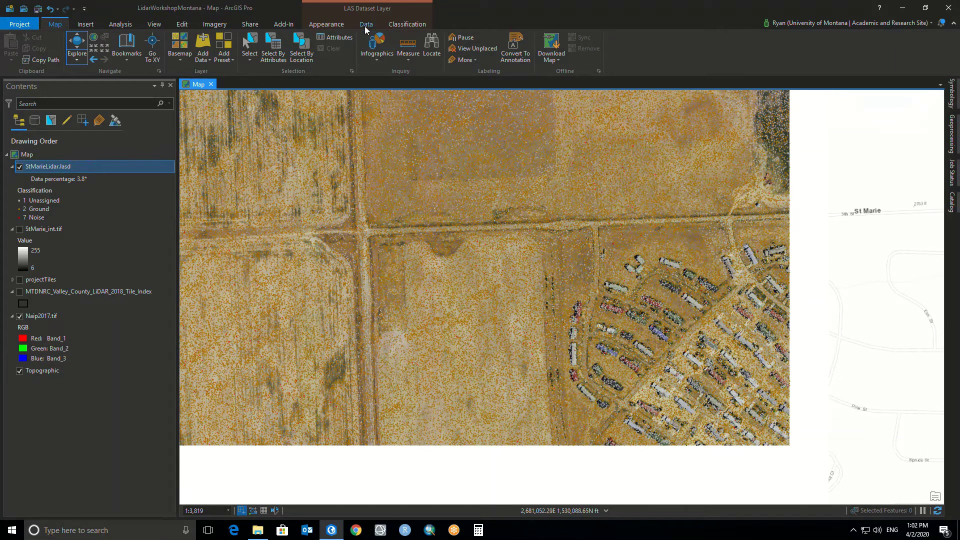
# Review the automated classification tools and the LAS point filters for StMarieLidar.lasd, keeping the All Points filter
pyautogui.click(396, 26)
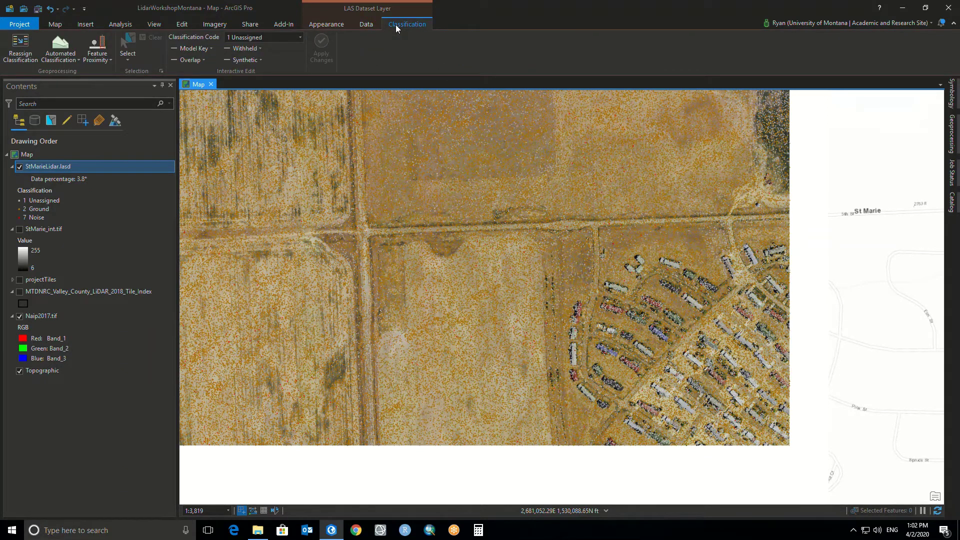
pyautogui.click(70, 62)
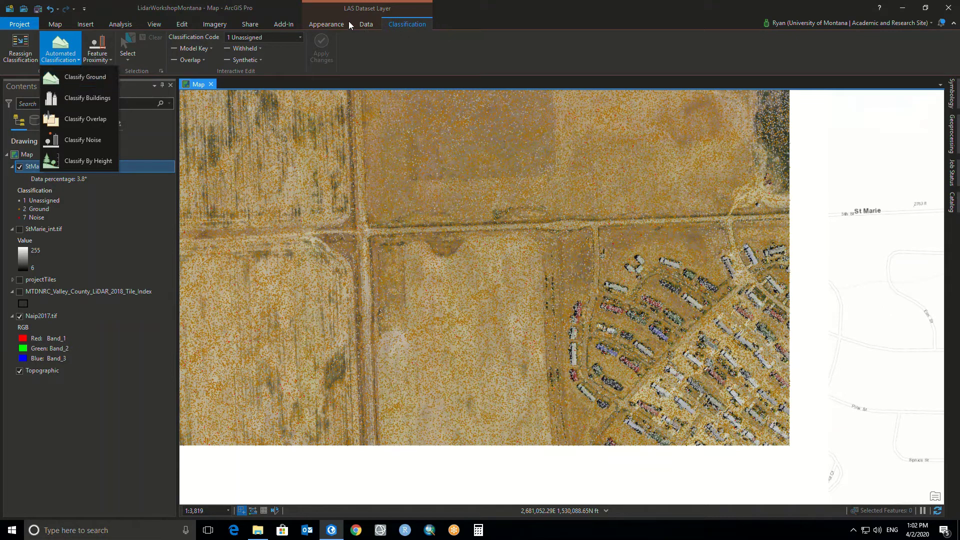
pyautogui.click(328, 26)
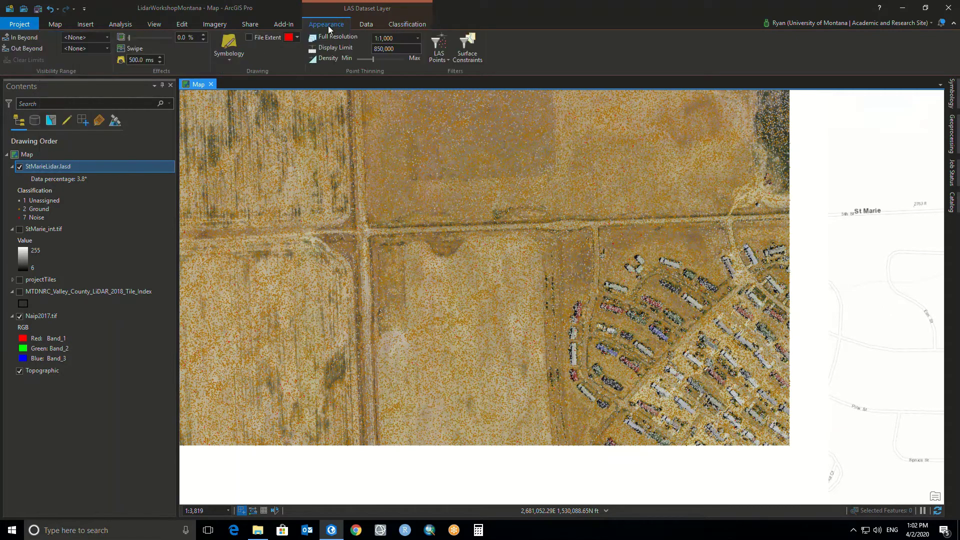
pyautogui.click(441, 60)
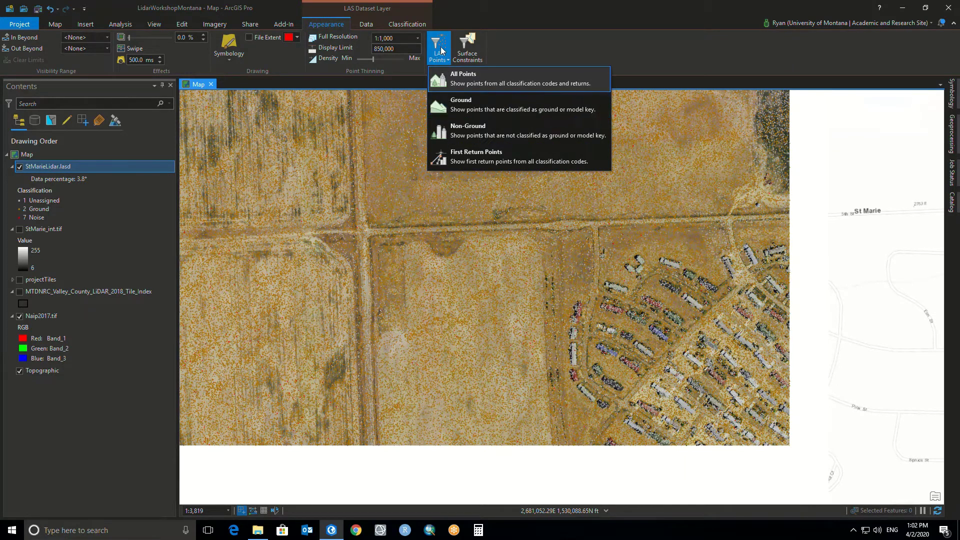
pyautogui.click(449, 74)
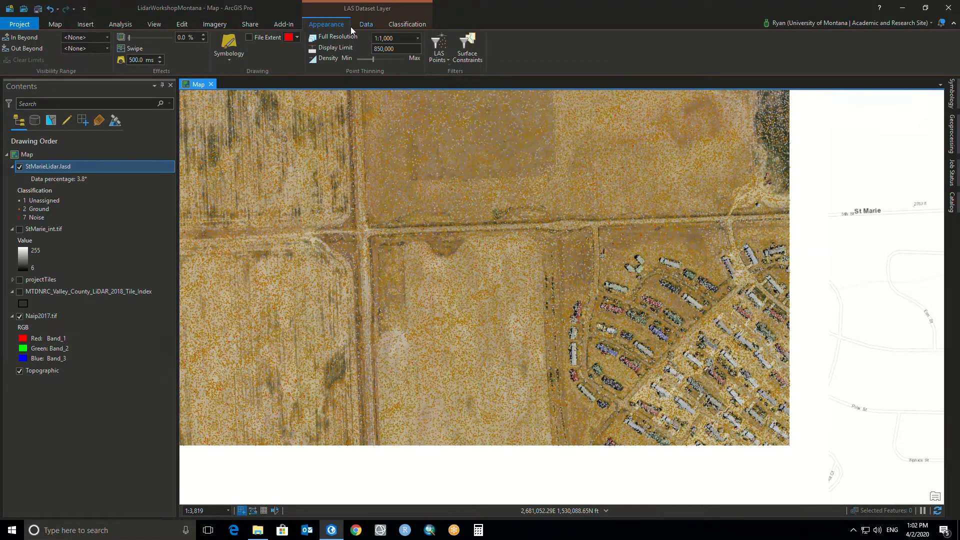
# Open the Classify LAS Ground tool for StMarieLidar.lasd and set the ground detection method to Conservative Classification
pyautogui.click(405, 24)
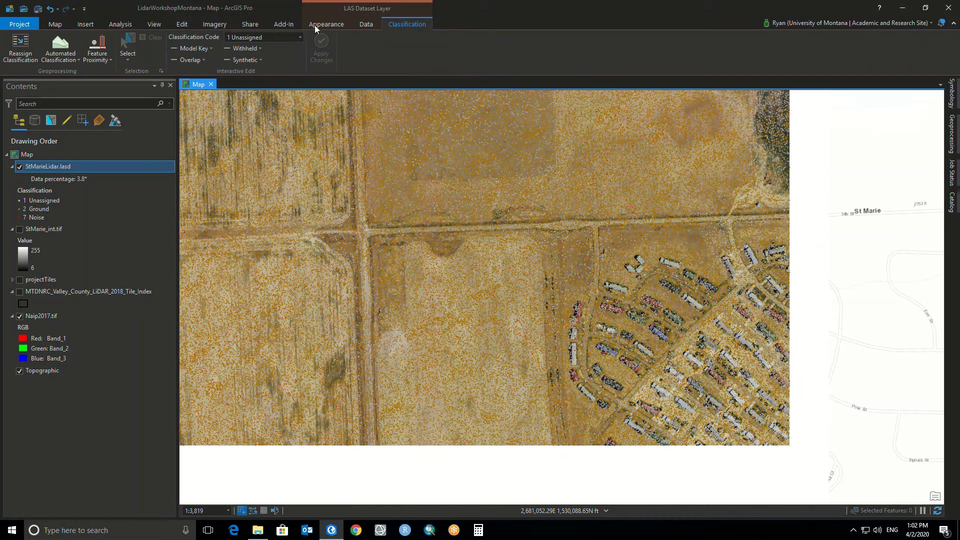
pyautogui.click(64, 58)
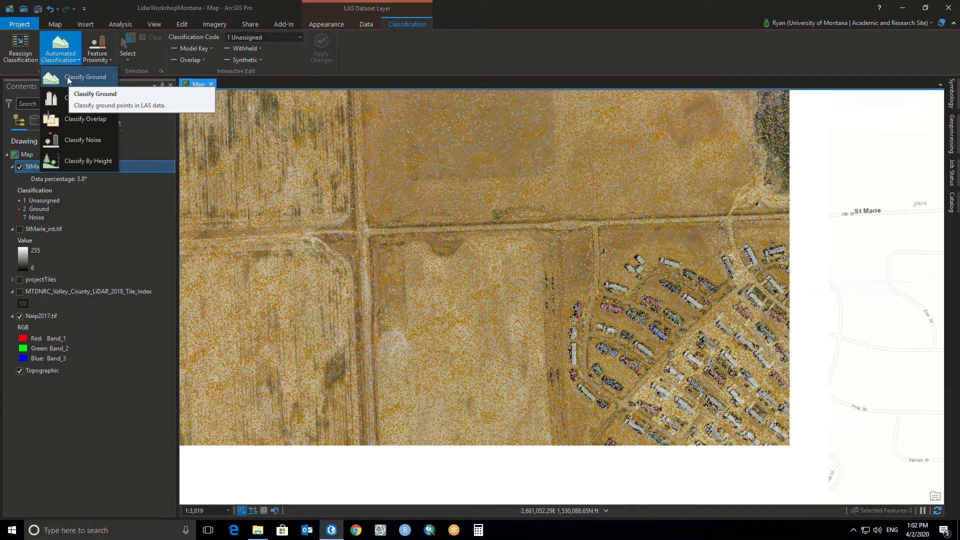
pyautogui.click(68, 79)
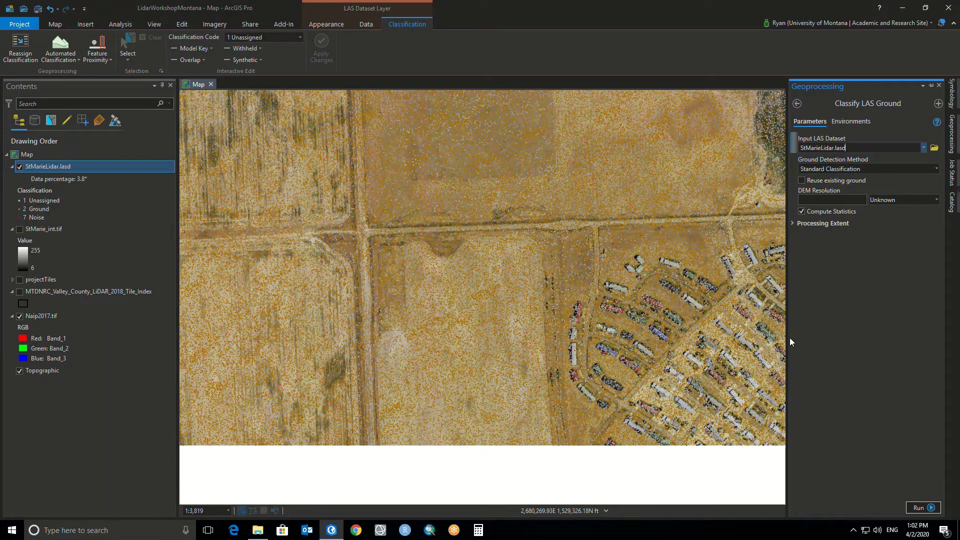
pyautogui.moveTo(793, 339); pyautogui.dragTo(724, 339)
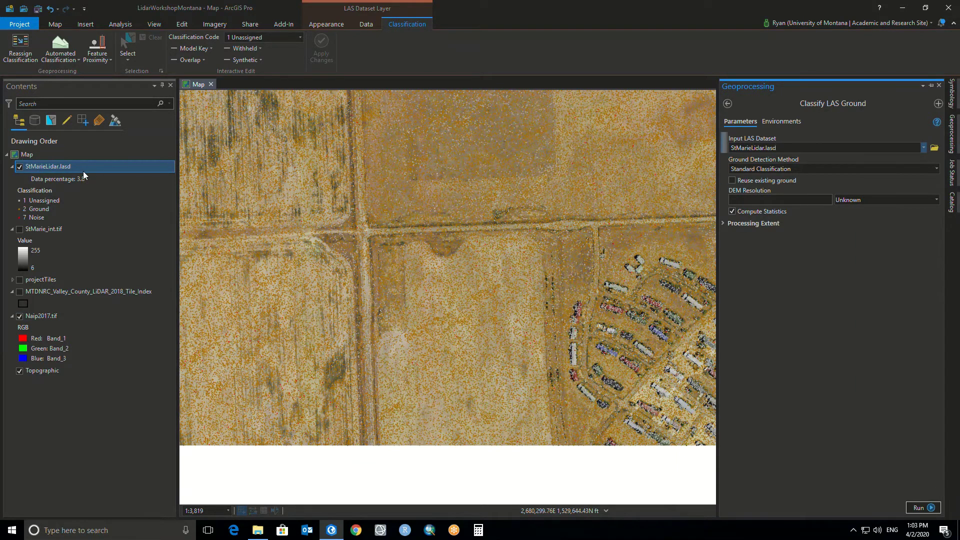
pyautogui.click(937, 170)
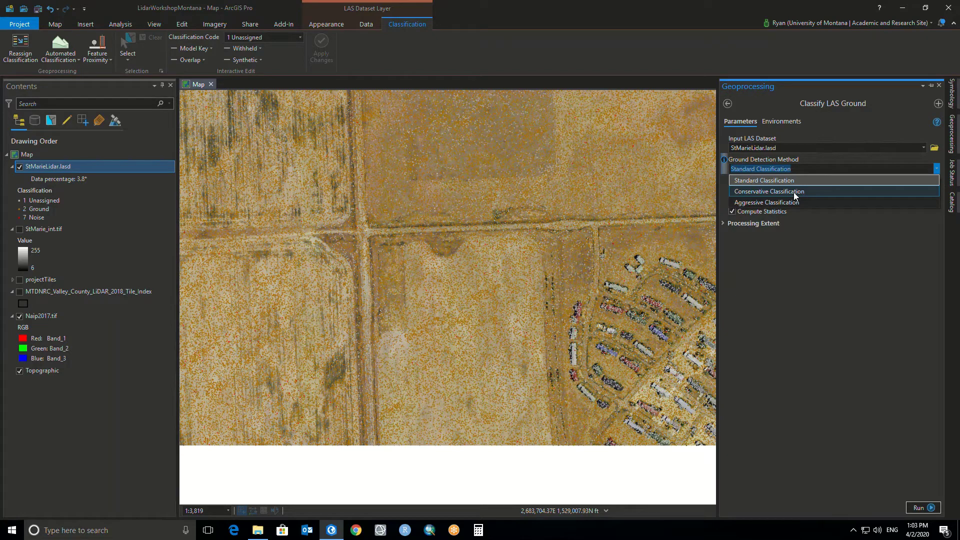
pyautogui.click(795, 195)
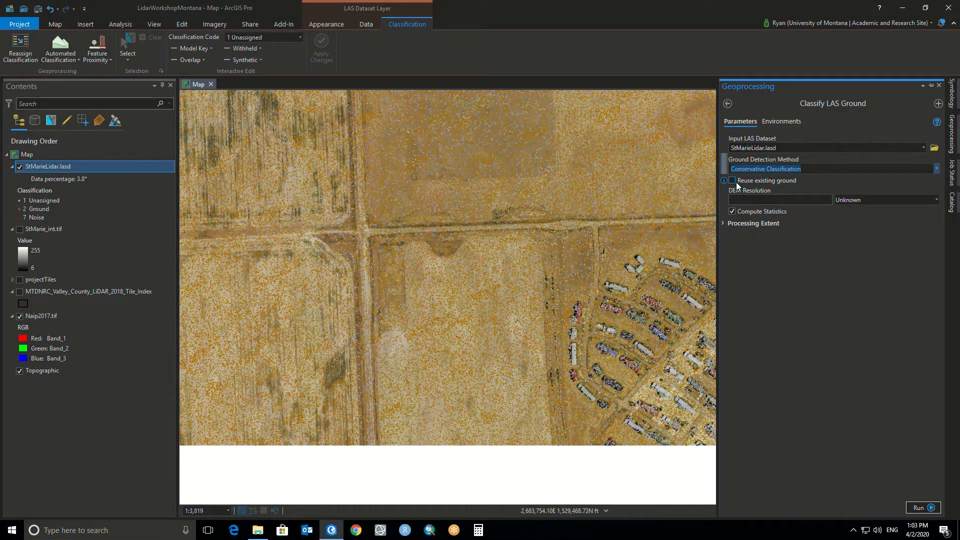
# Enable reuse of the existing ground points in the Classify LAS Ground settings
pyautogui.moveTo(725, 182)
pyautogui.click(439, 292)
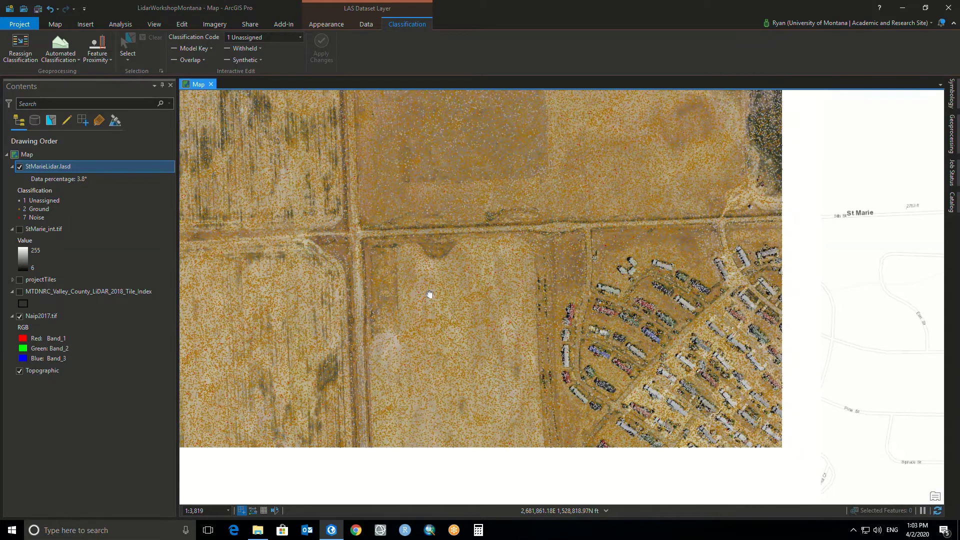
pyautogui.click(952, 142)
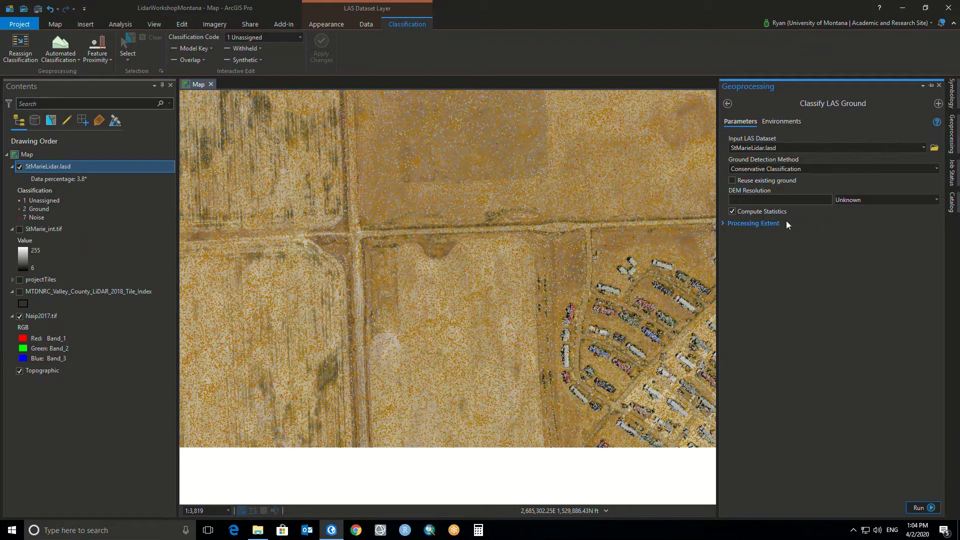
pyautogui.click(736, 181)
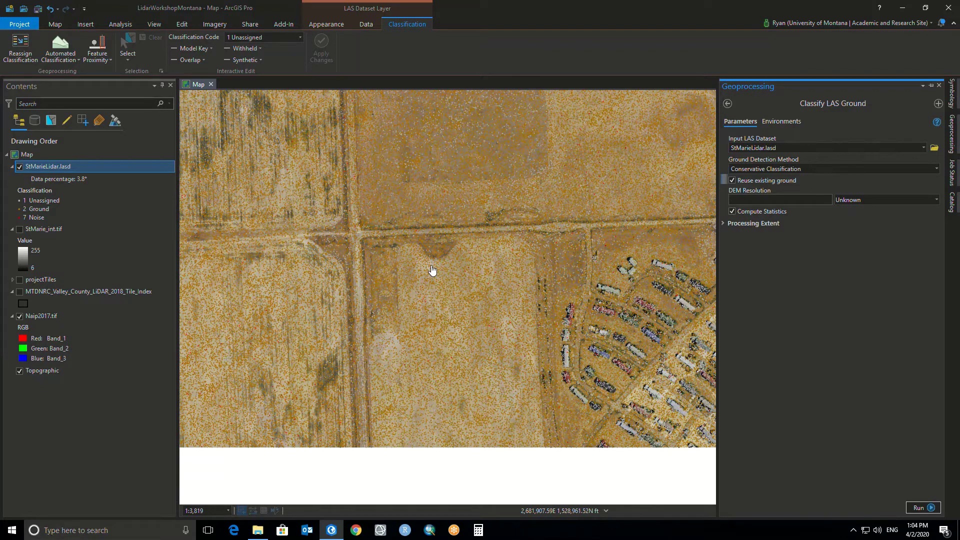
pyautogui.click(483, 305)
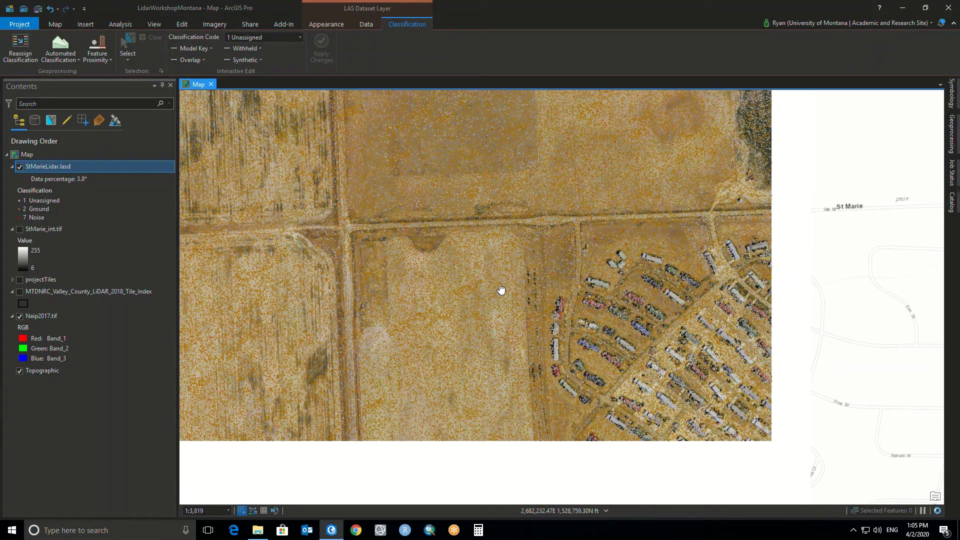
pyautogui.click(952, 134)
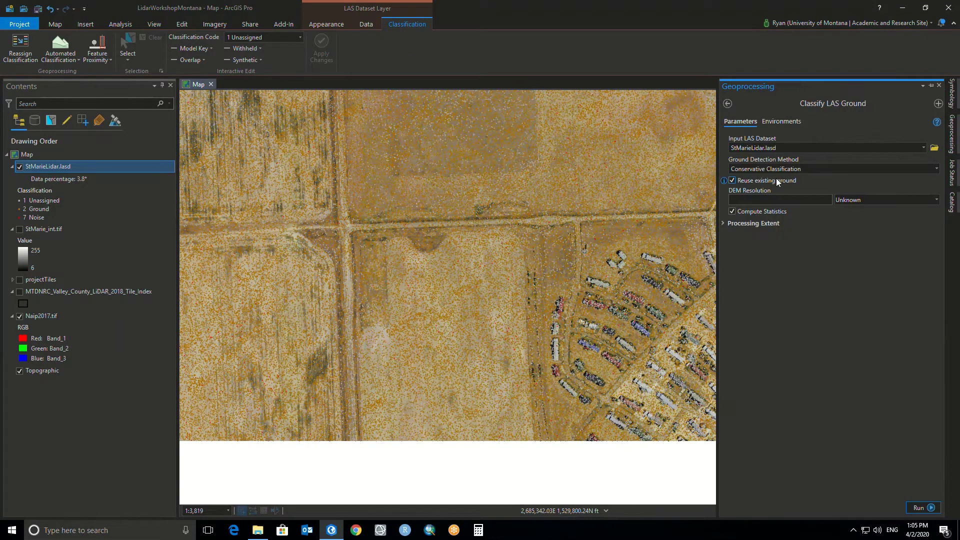
# Check the processing extent options, keep the extent at Default, and run Classify LAS Ground
pyautogui.click(723, 226)
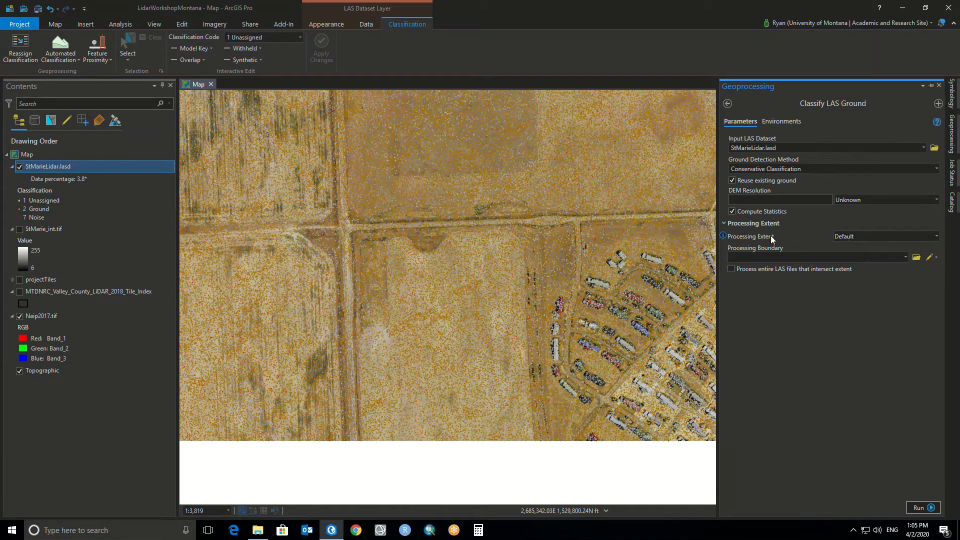
pyautogui.click(937, 236)
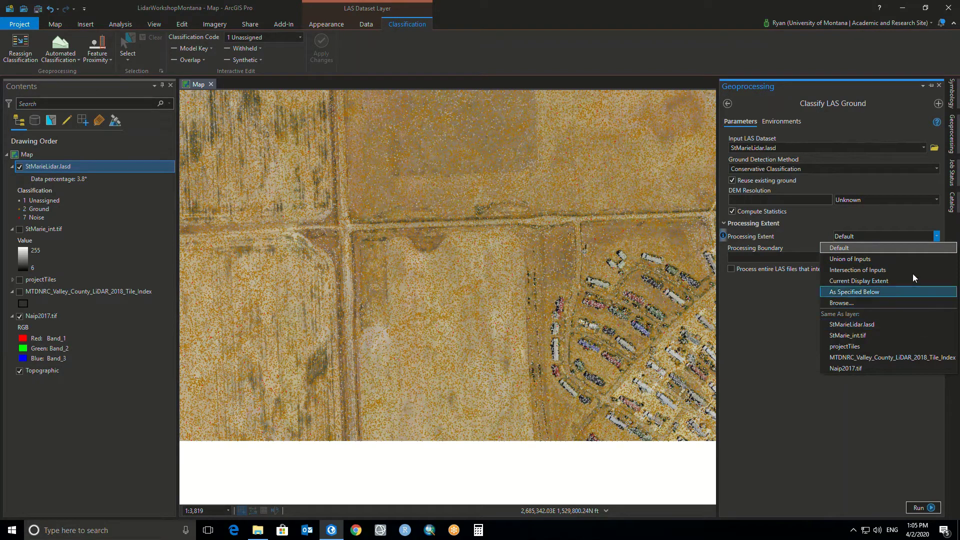
pyautogui.click(938, 239)
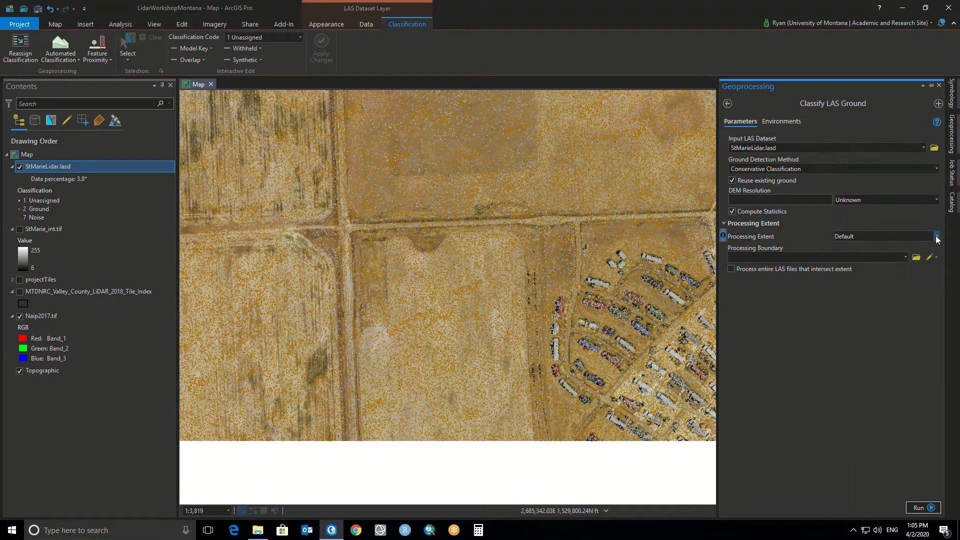
pyautogui.click(722, 223)
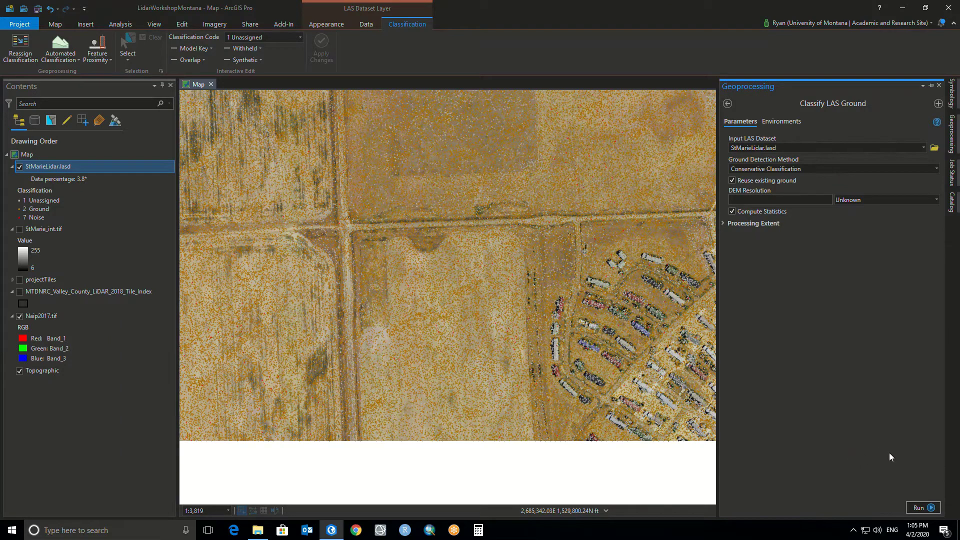
pyautogui.click(929, 508)
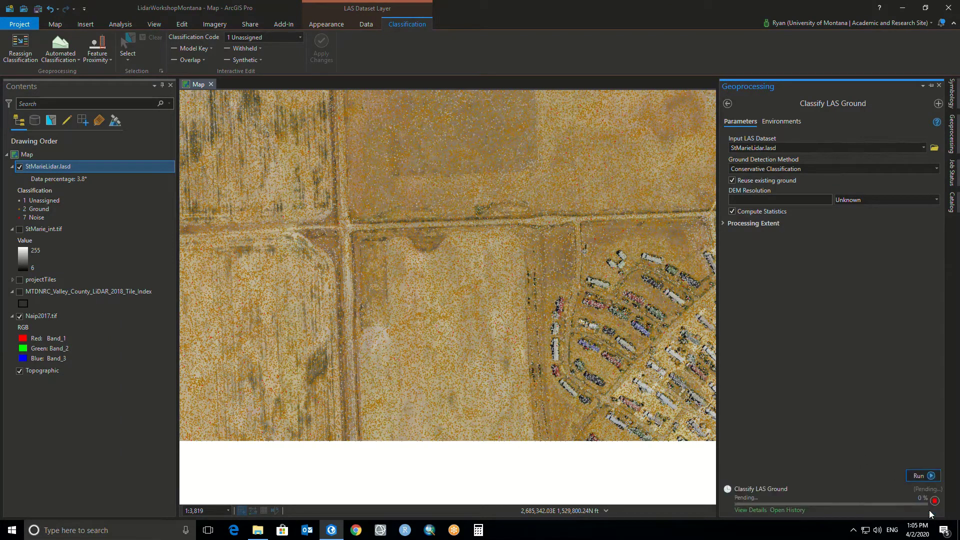
pyautogui.moveTo(930, 510)
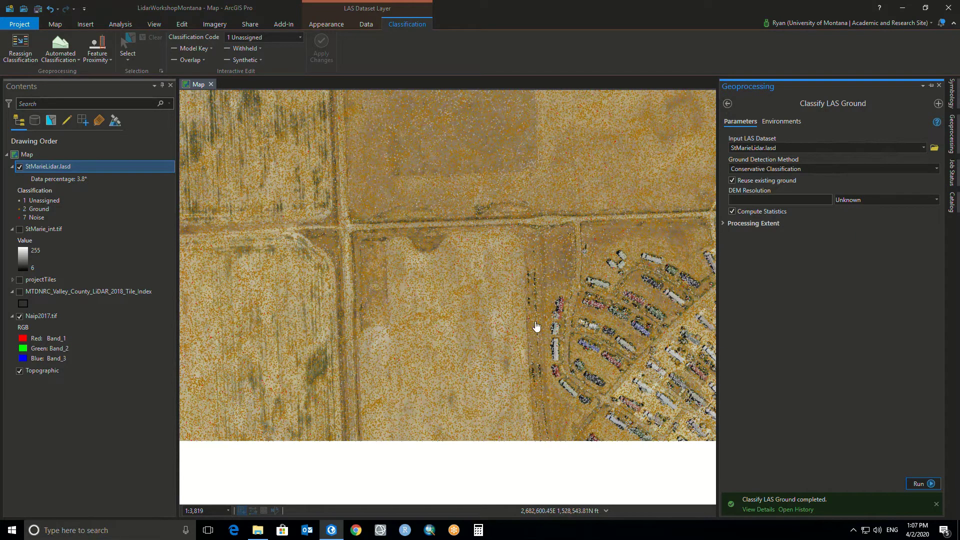
# Zoom in on the northern buildings of the St Marie housing area to inspect the points after the ground classification
pyautogui.moveTo(521, 308); pyautogui.dragTo(435, 302)
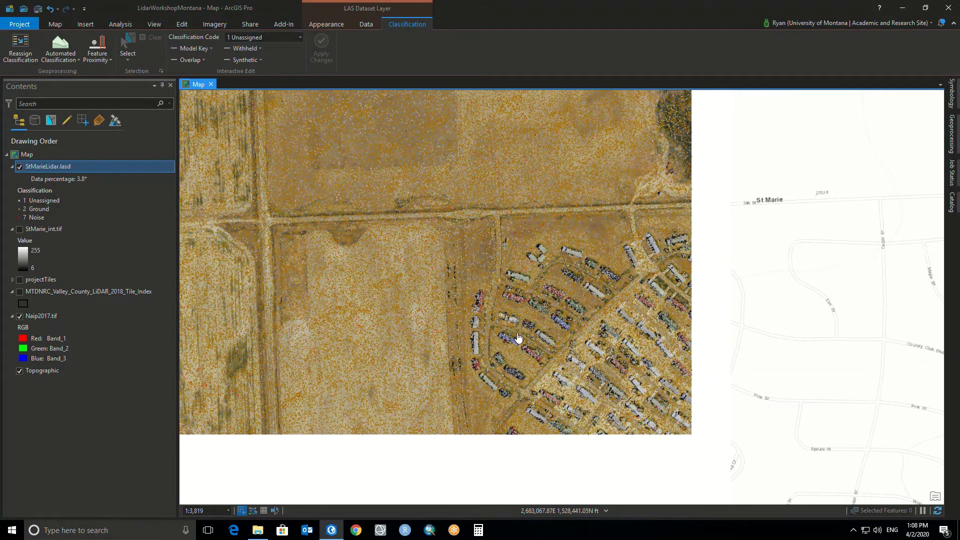
pyautogui.moveTo(516, 339); pyautogui.dragTo(473, 313)
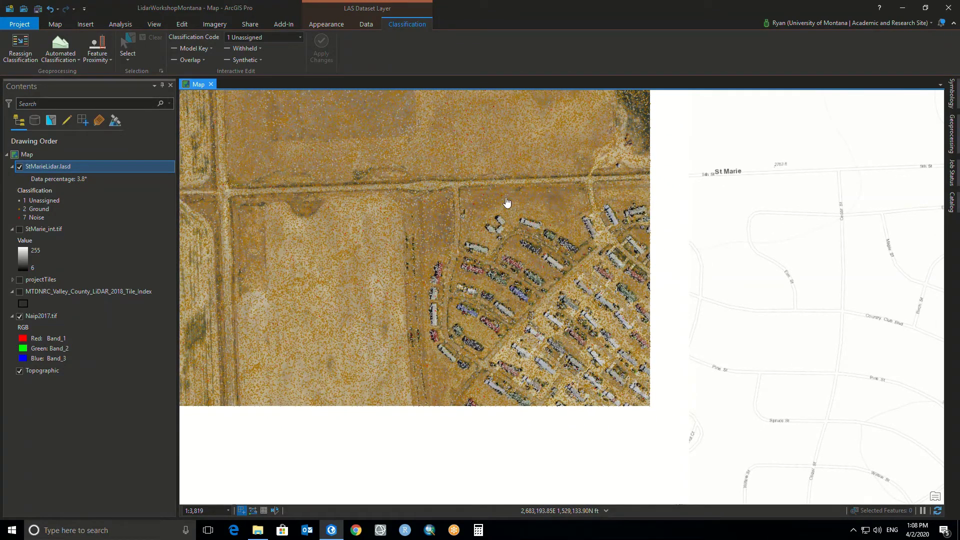
pyautogui.scroll(3, 519, 204)
pyautogui.scroll(4, 559, 216)
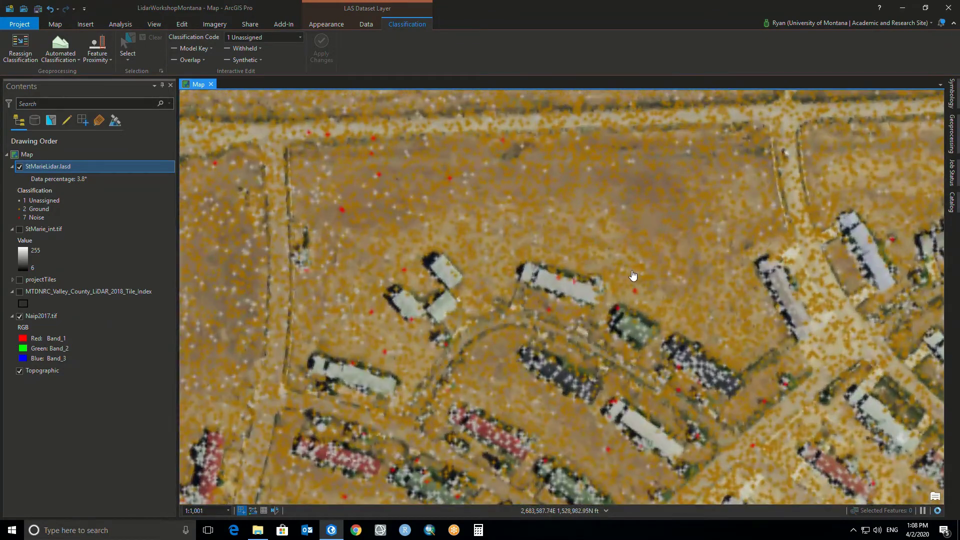
# Inspect the classified points across the central and southern buildings of the St Marie housing area
pyautogui.moveTo(621, 249); pyautogui.dragTo(557, 200)
pyautogui.moveTo(654, 269); pyautogui.dragTo(592, 229)
pyautogui.moveTo(636, 271); pyautogui.dragTo(626, 210)
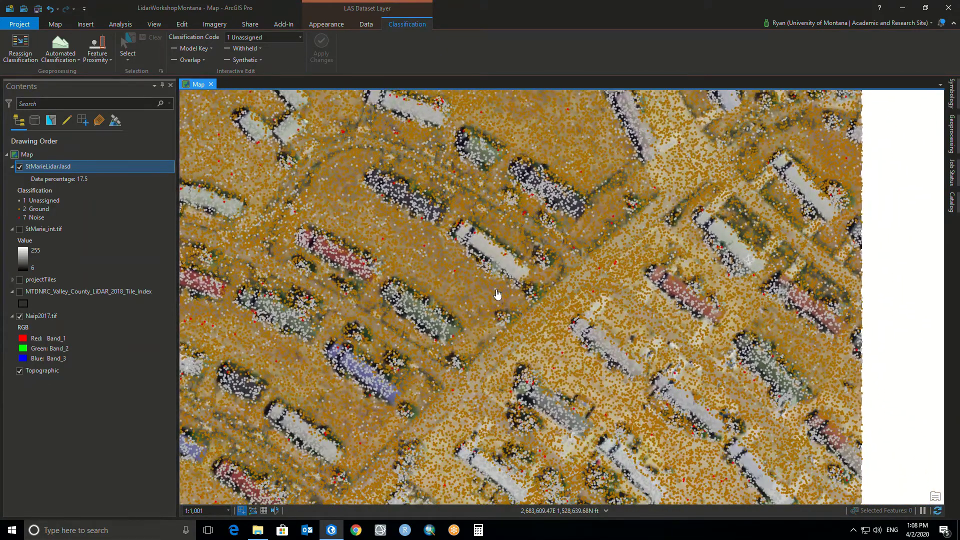
pyautogui.moveTo(497, 294); pyautogui.dragTo(515, 217)
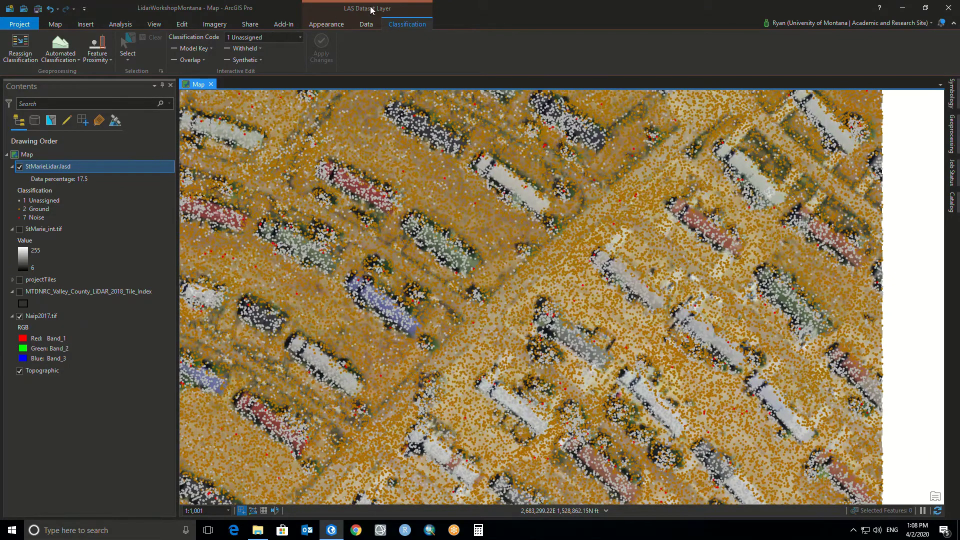
# Filter the StMarieLidar.lasd display to ground points and examine the coverage over the fields west of the housing area
pyautogui.click(320, 26)
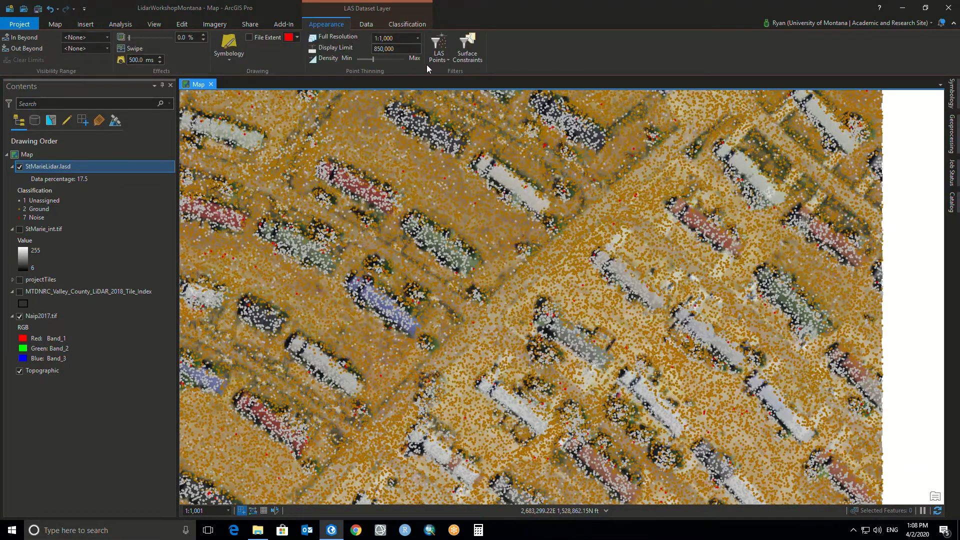
pyautogui.click(439, 50)
pyautogui.click(452, 102)
pyautogui.scroll(-5, 370, 238)
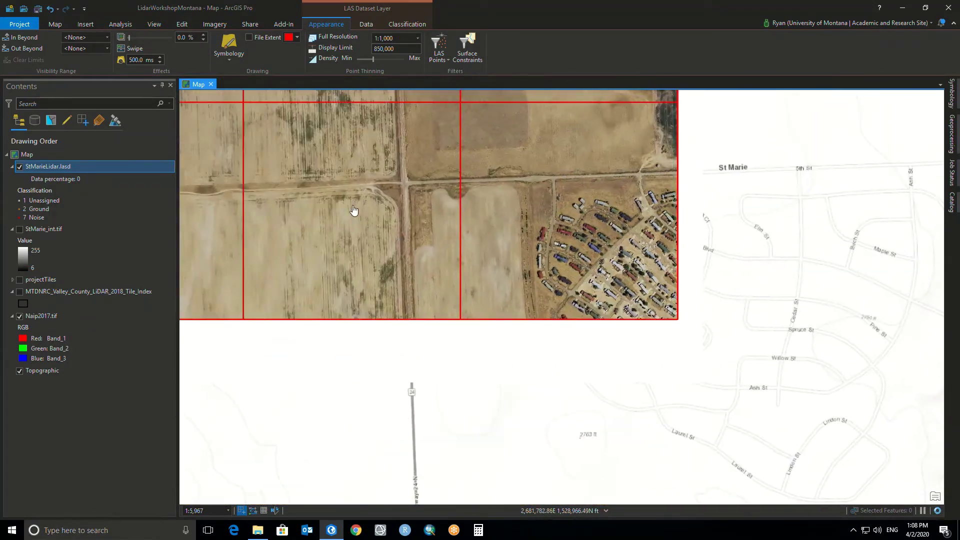
pyautogui.scroll(5, 356, 210)
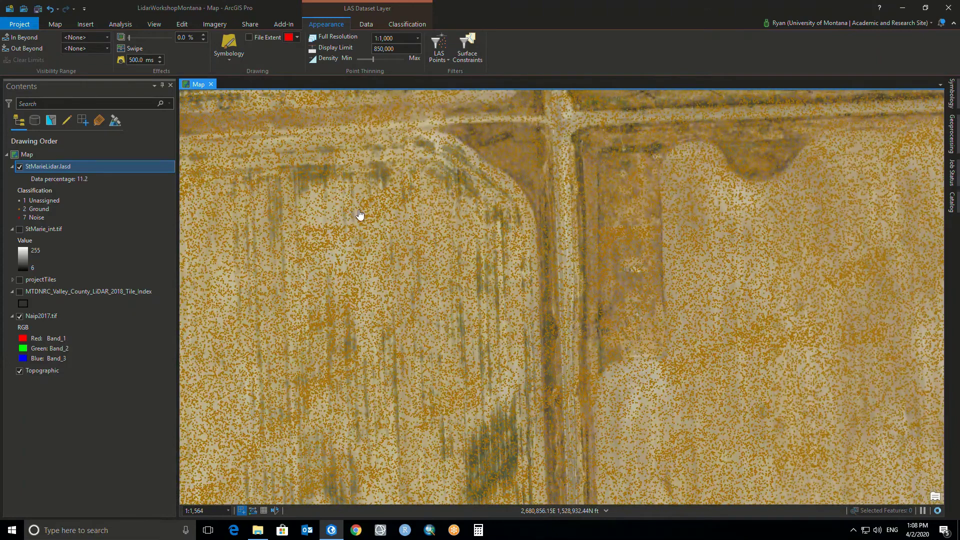
pyautogui.moveTo(303, 250); pyautogui.dragTo(455, 236)
pyautogui.moveTo(339, 240); pyautogui.dragTo(508, 227)
pyautogui.moveTo(339, 225); pyautogui.dragTo(581, 227)
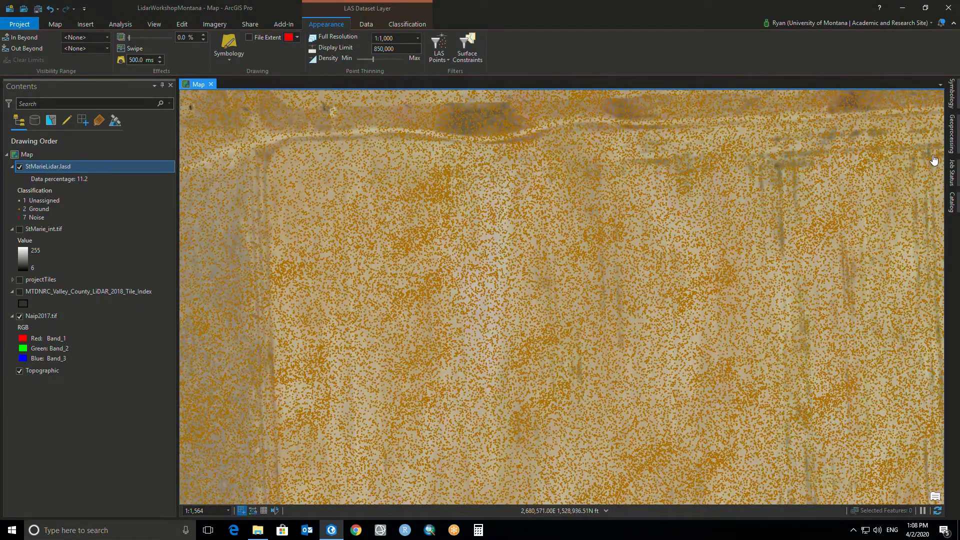
# Review the classification code statistics in the StMarieLidar.lasd dataset properties, comparing point counts and percentages for Unassigned, Ground and Noise
pyautogui.click(953, 202)
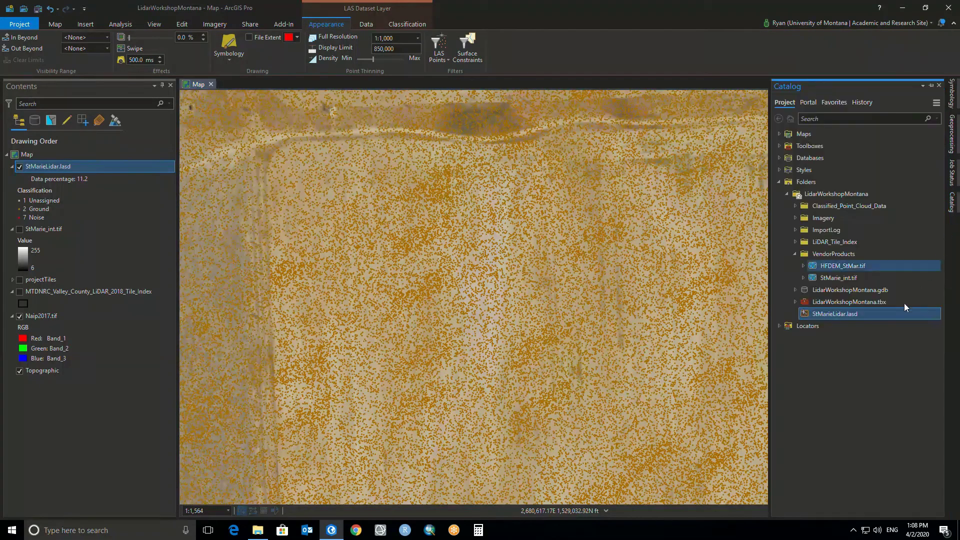
pyautogui.rightClick(848, 316)
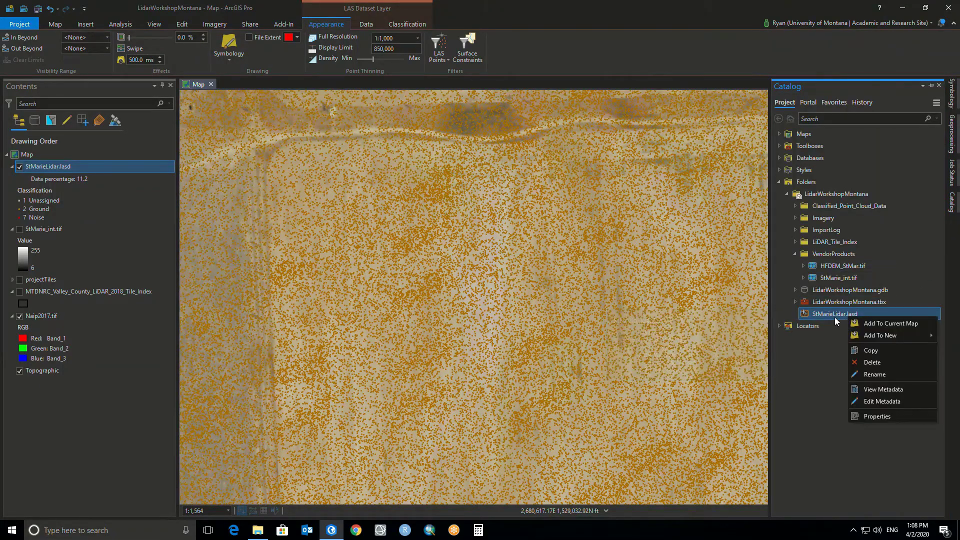
pyautogui.click(886, 418)
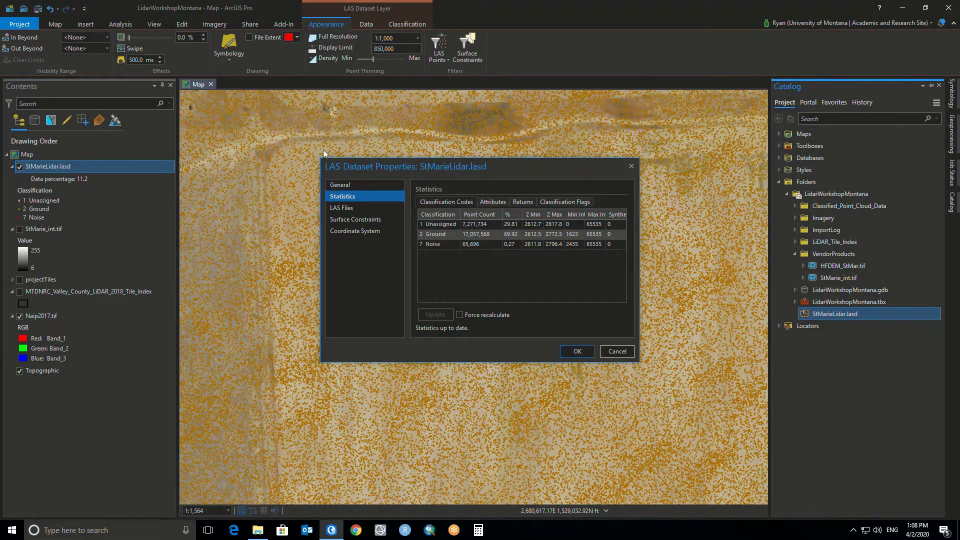
pyautogui.moveTo(323, 162); pyautogui.dragTo(228, 152)
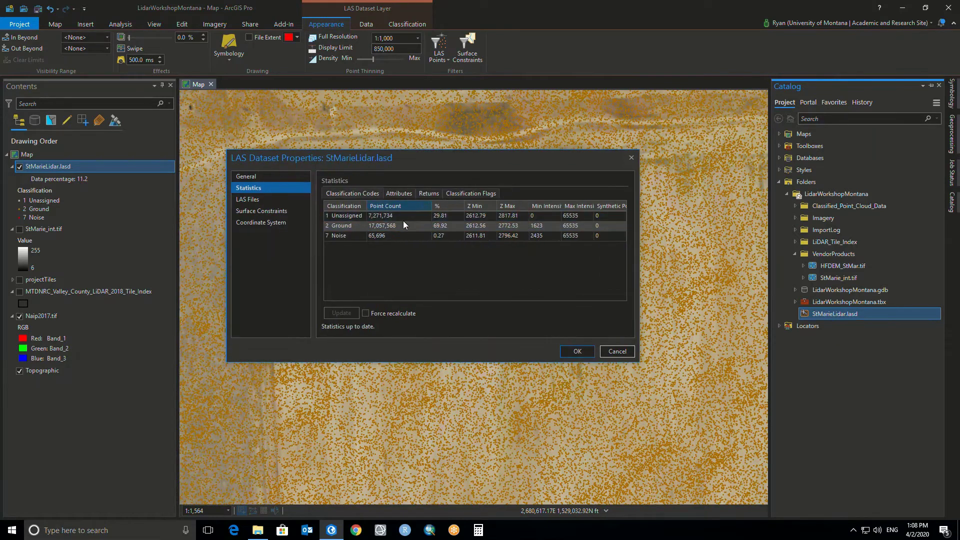
pyautogui.click(441, 216)
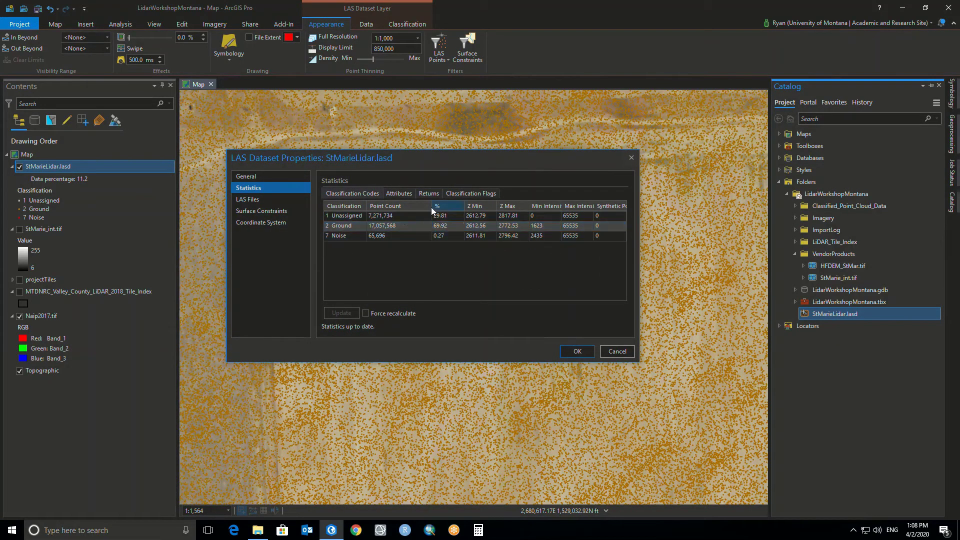
pyautogui.press('Down')
pyautogui.click(453, 235)
pyautogui.click(411, 229)
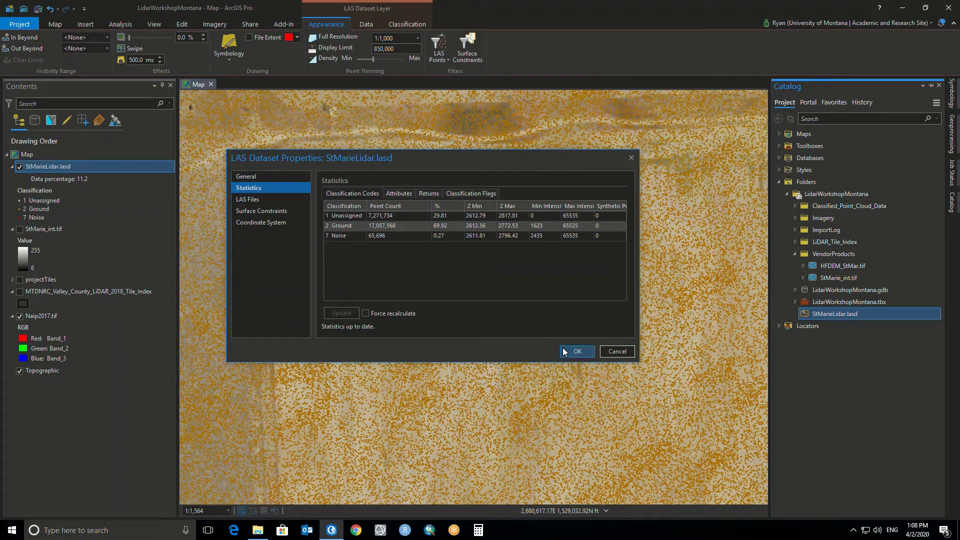
pyautogui.click(578, 352)
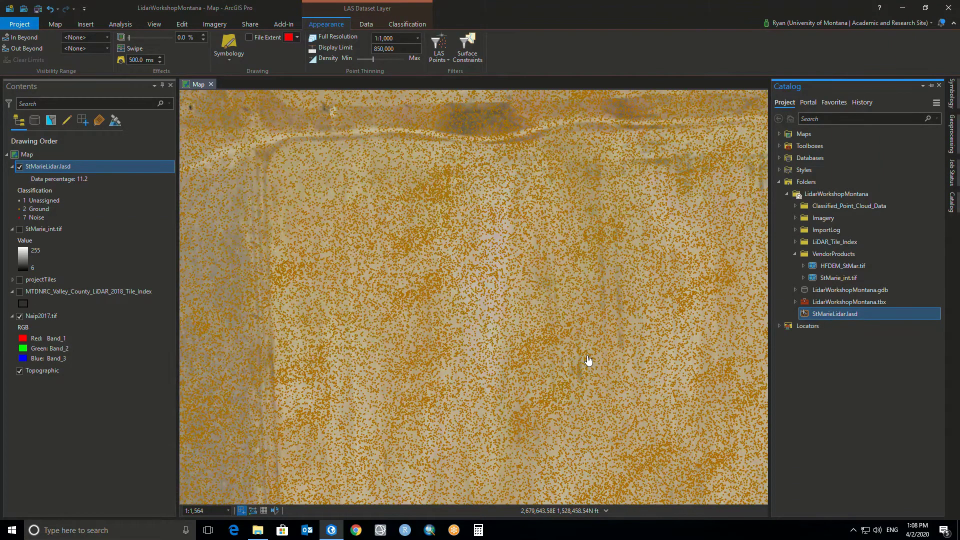
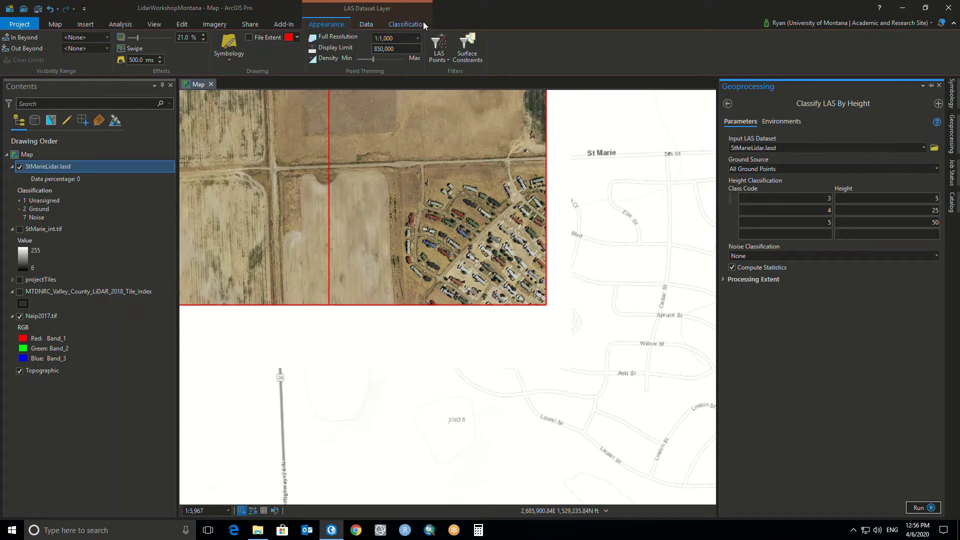
# Open the Classify LAS By Height tool, review its ground source and height class settings, and leave it without running
pyautogui.click(397, 23)
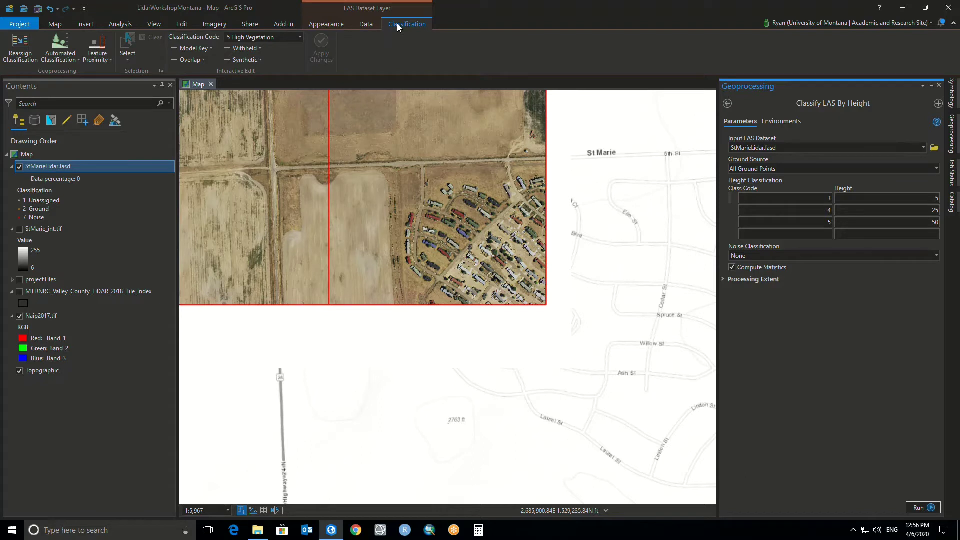
pyautogui.click(74, 59)
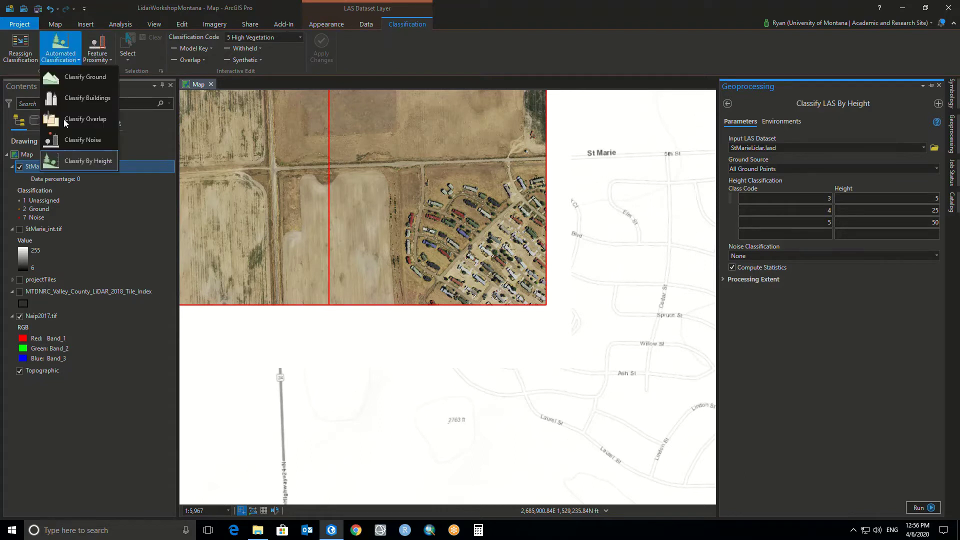
pyautogui.click(62, 164)
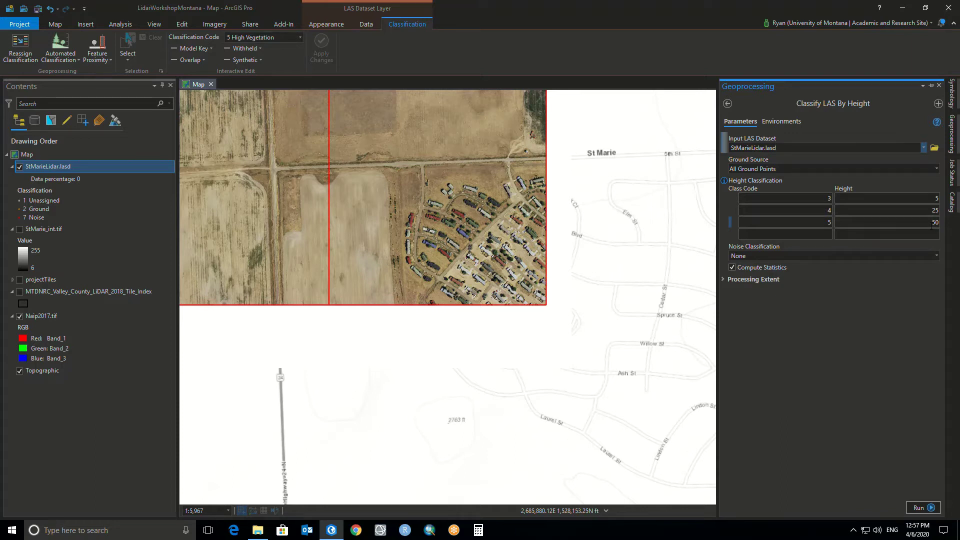
pyautogui.click(728, 104)
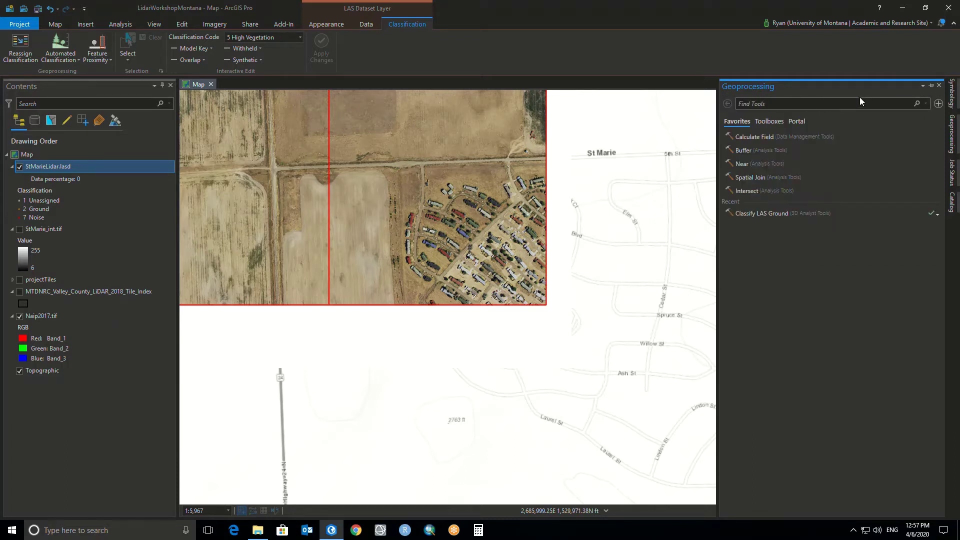
# Set the StMarieLidar.lasd layer transparency to 28% and try the Swipe tool over the St Marie housing area
pyautogui.moveTo(435, 214); pyautogui.dragTo(415, 225)
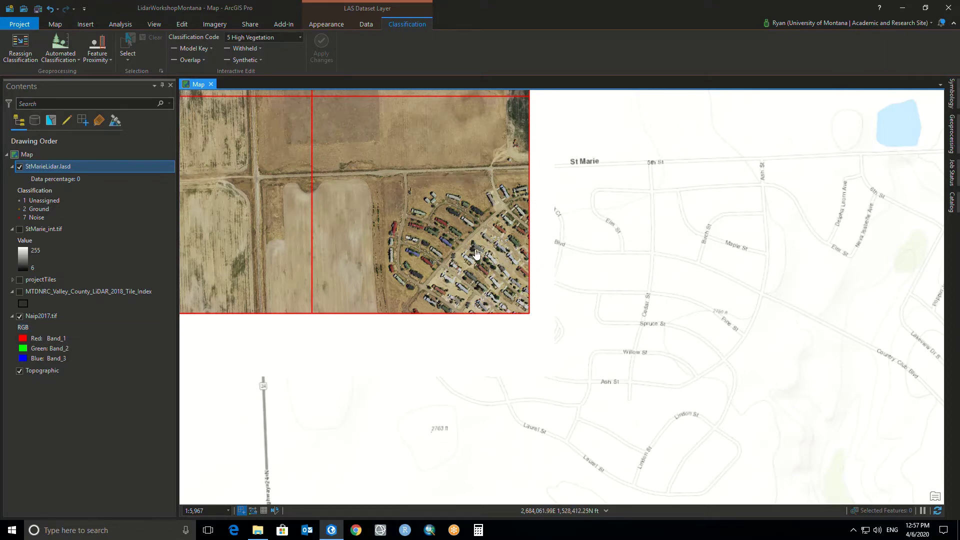
pyautogui.moveTo(471, 247); pyautogui.dragTo(447, 245)
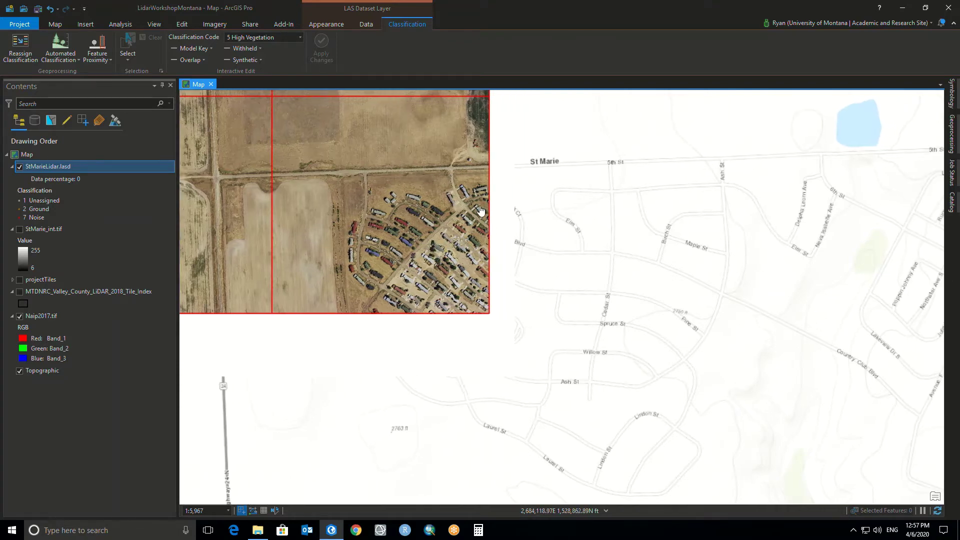
pyautogui.scroll(2, 479, 212)
pyautogui.scroll(2, 479, 212)
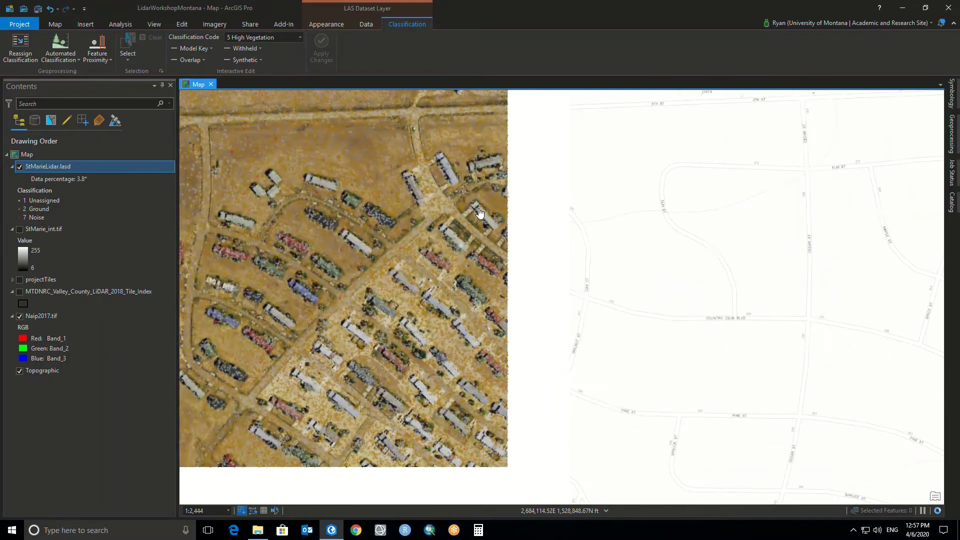
pyautogui.scroll(2, 488, 216)
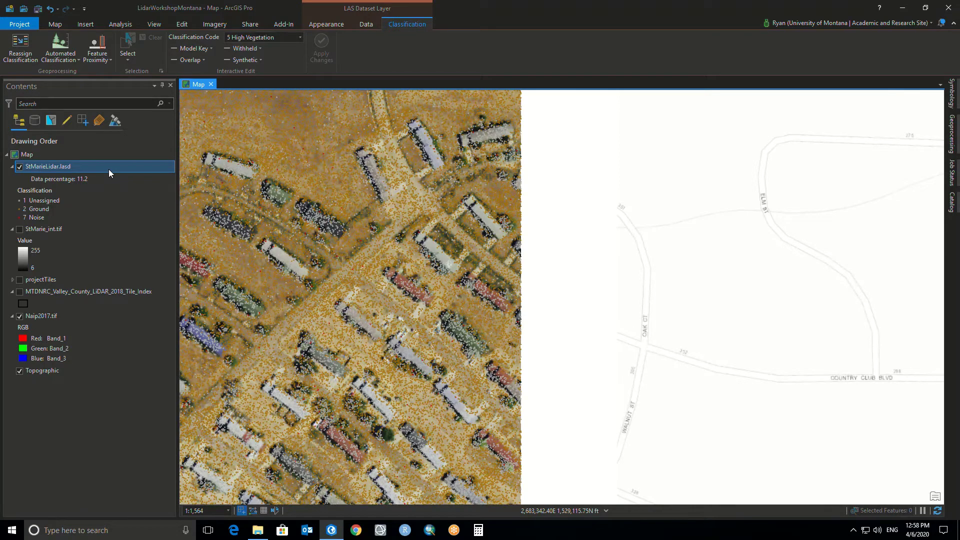
pyautogui.click(336, 24)
pyautogui.moveTo(140, 37)
pyautogui.mouseDown()
pyautogui.moveTo(164, 38)
pyautogui.moveTo(133, 38)
pyautogui.moveTo(142, 38)
pyautogui.mouseUp()
pyautogui.click(133, 49)
pyautogui.moveTo(338, 146); pyautogui.dragTo(320, 131)
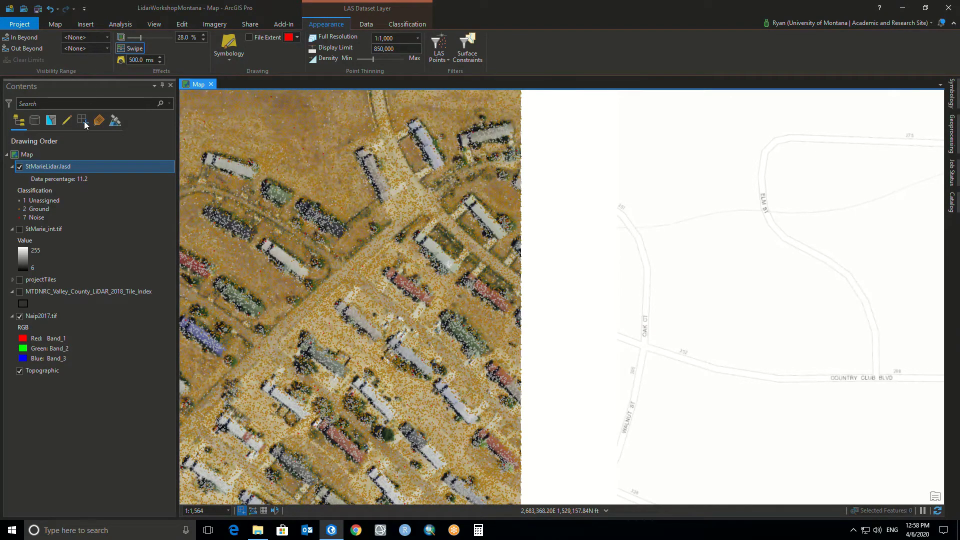
# Toggle the StMarieLidar.lasd layer off and on to compare its points with the imagery around the tree beside the easternmost building
pyautogui.click(22, 167)
pyautogui.click(20, 167)
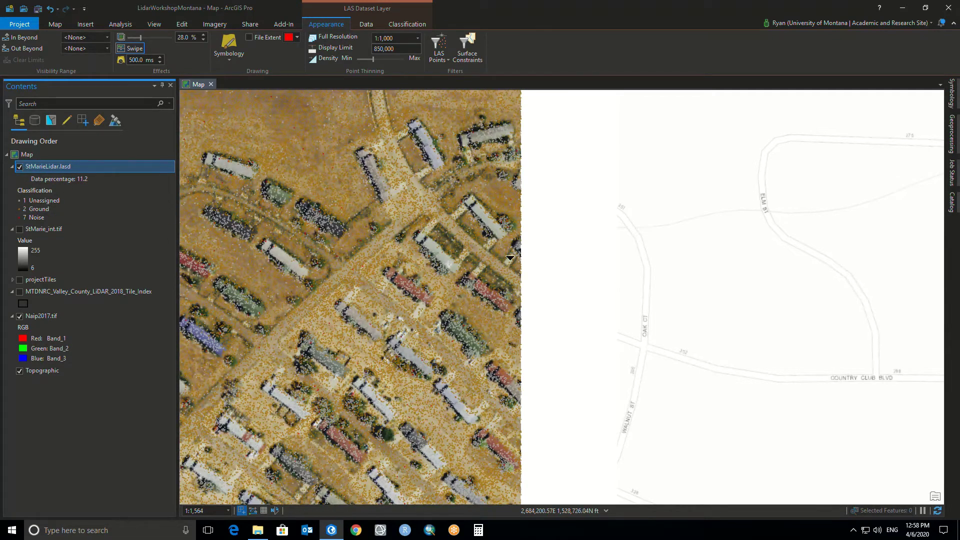
pyautogui.scroll(2, 517, 231)
pyautogui.scroll(2, 518, 231)
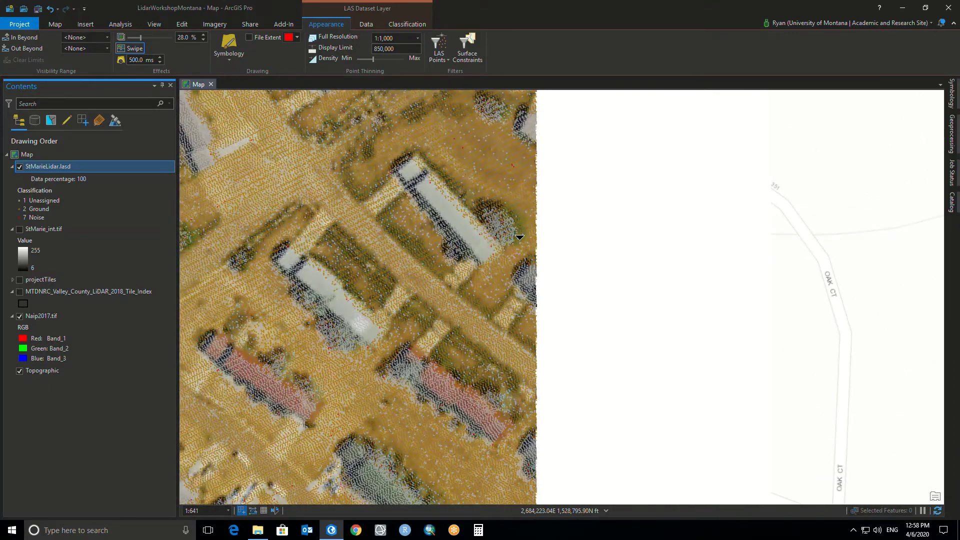
pyautogui.scroll(2, 520, 238)
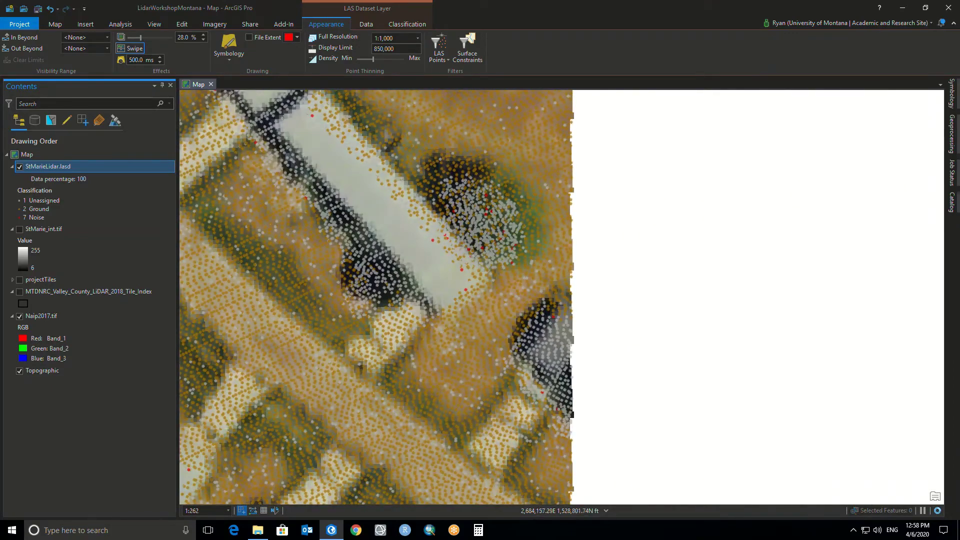
pyautogui.click(20, 166)
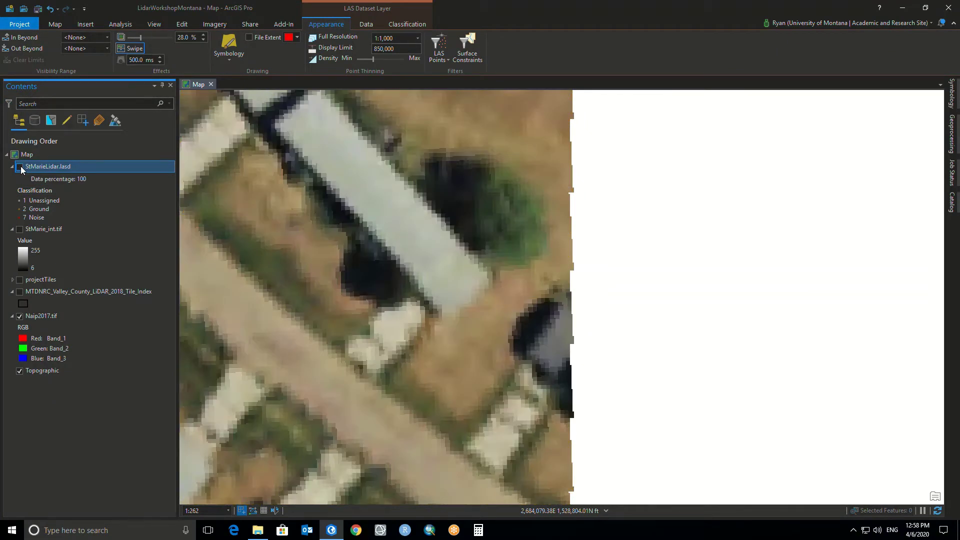
pyautogui.click(20, 166)
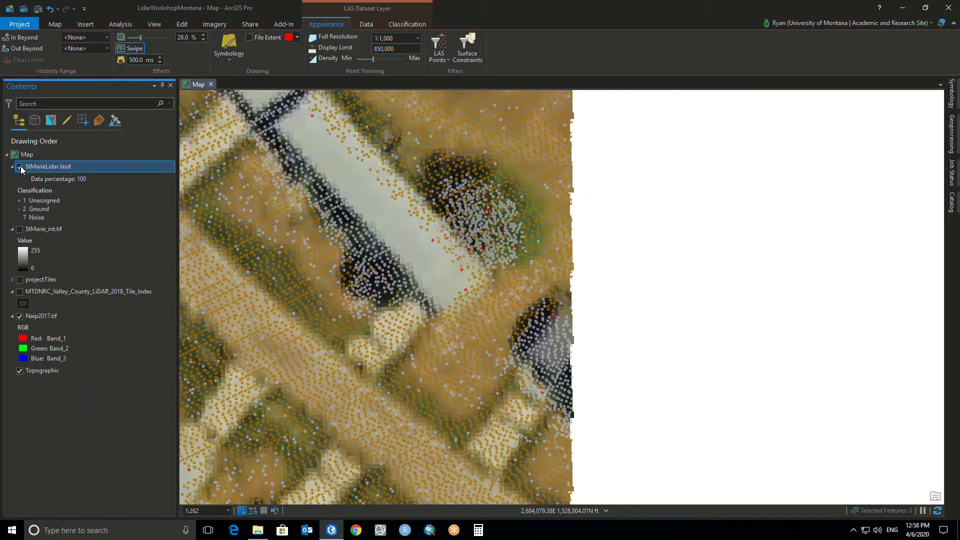
pyautogui.click(20, 166)
pyautogui.click(20, 166)
pyautogui.click(20, 167)
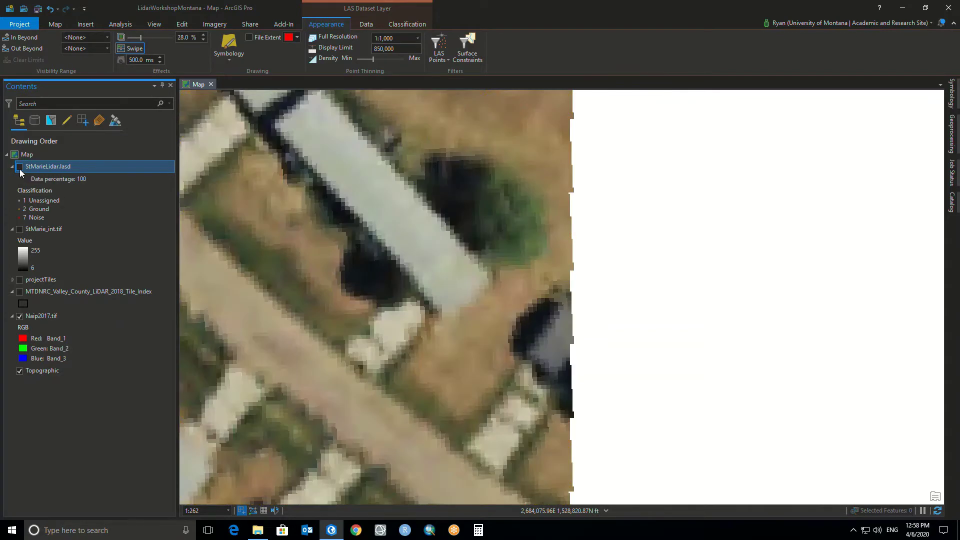
pyautogui.click(20, 167)
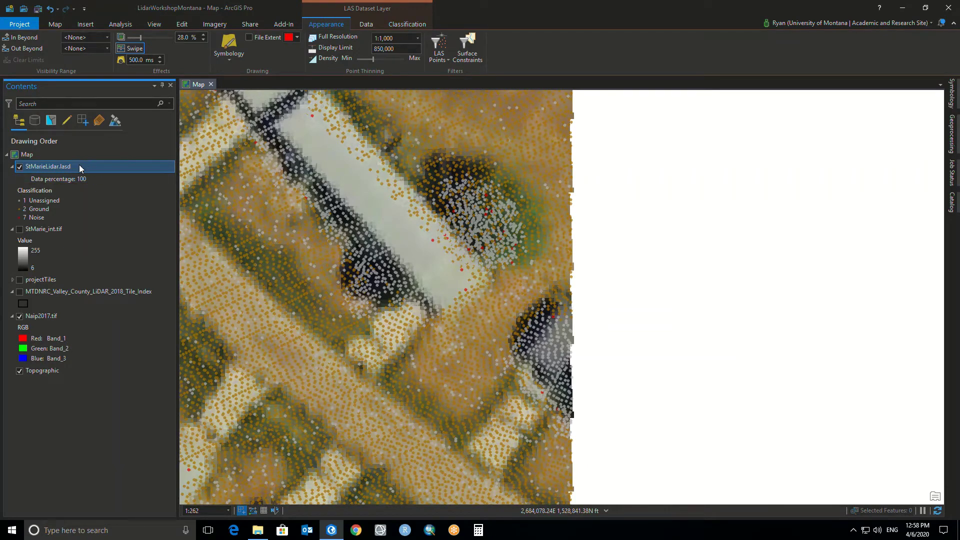
# Select the LAS points of the tree beside the easternmost building by outlining its canopy with a polygon selection
pyautogui.click(403, 25)
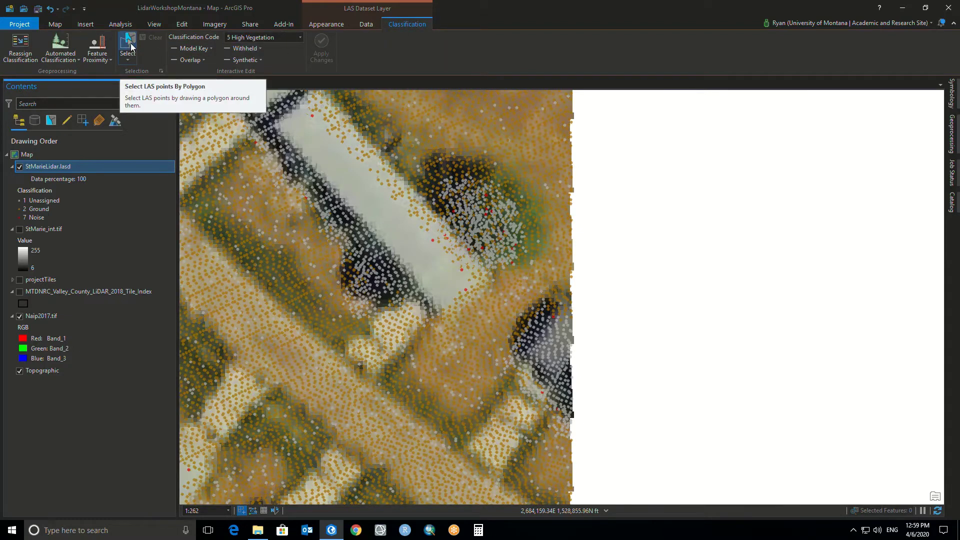
pyautogui.click(128, 59)
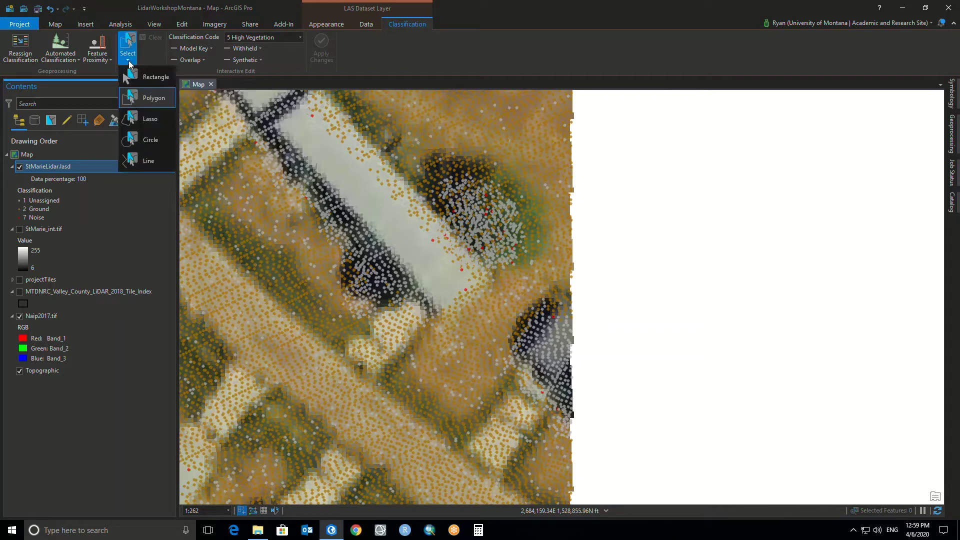
pyautogui.click(149, 100)
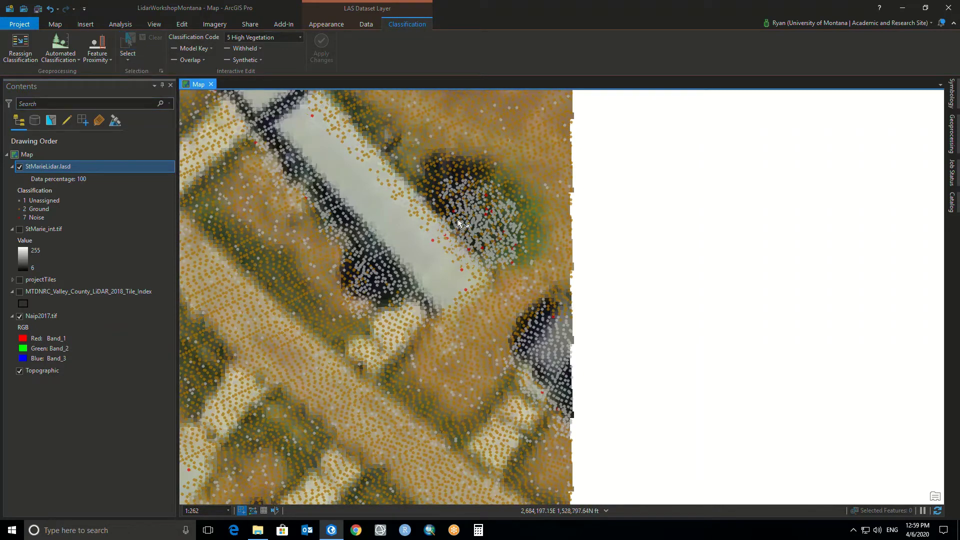
pyautogui.click(20, 167)
pyautogui.click(19, 168)
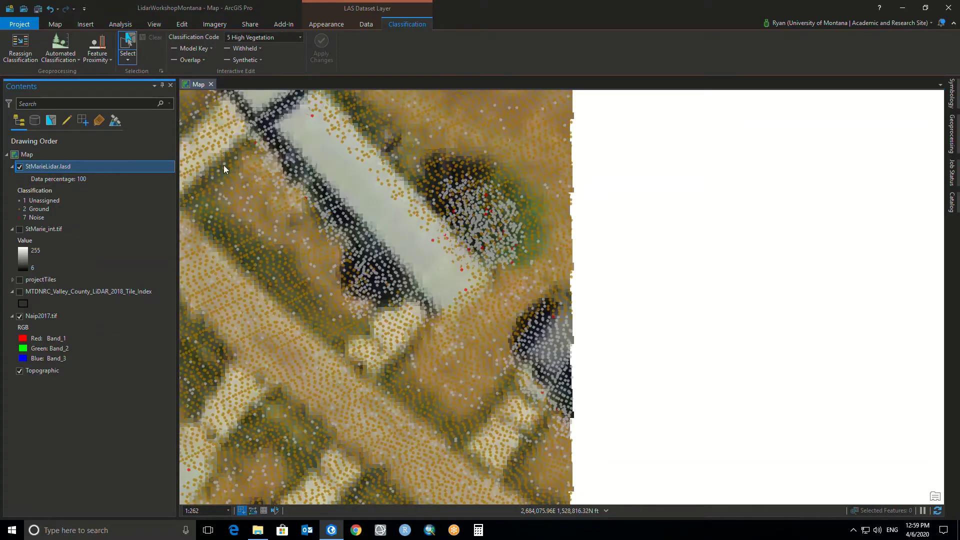
pyautogui.click(489, 168)
pyautogui.click(523, 186)
pyautogui.click(542, 216)
pyautogui.click(543, 254)
pyautogui.click(522, 270)
pyautogui.click(496, 263)
pyautogui.click(470, 237)
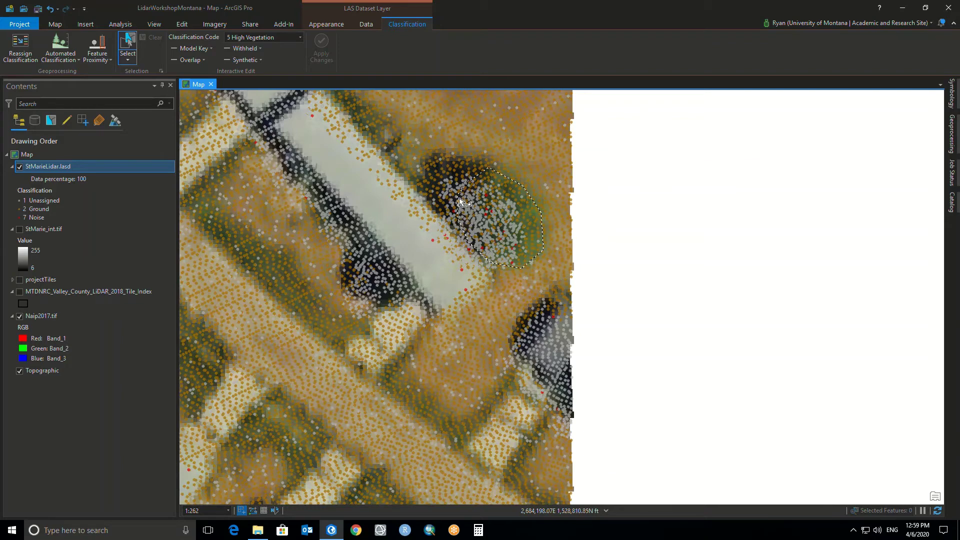
pyautogui.doubleClick(460, 201)
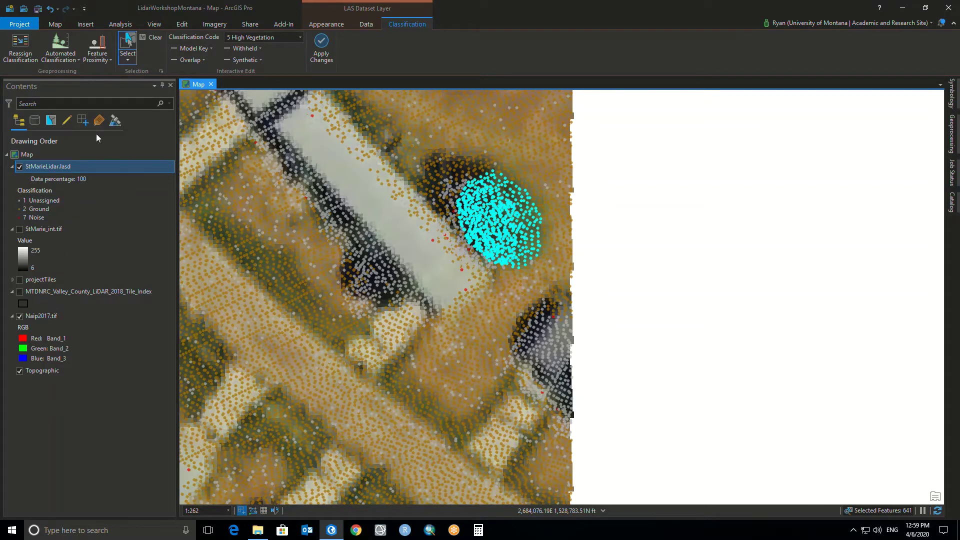
# Browse the available classification codes for the selected tree points
pyautogui.click(299, 40)
pyautogui.scroll(2, 281, 65)
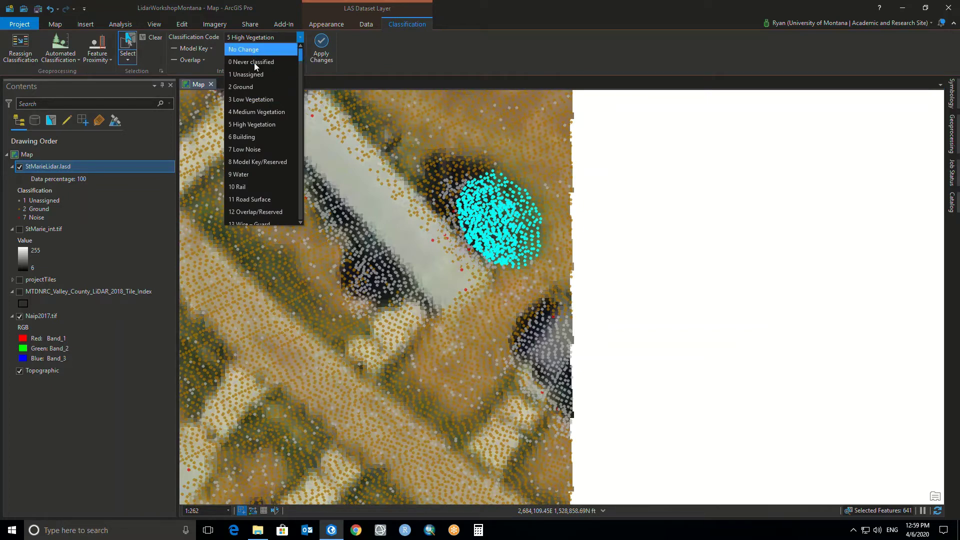
pyautogui.scroll(-2, 265, 134)
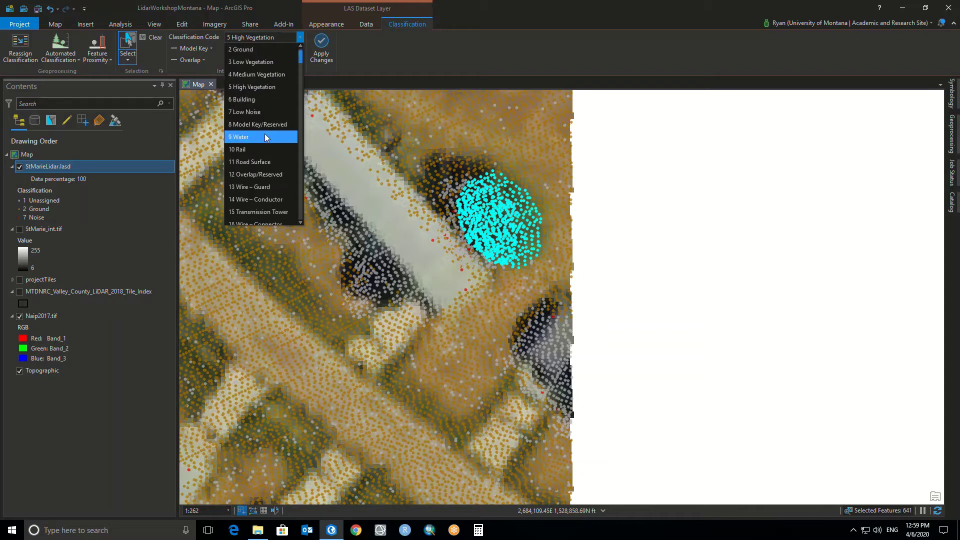
pyautogui.scroll(1, 266, 139)
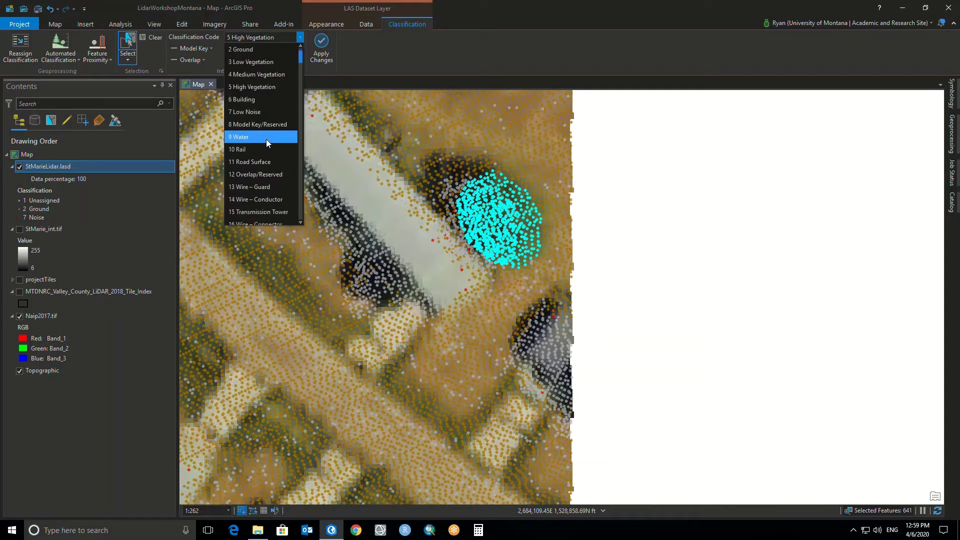
# Reclassify the selected tree points to classification code 5 High Vegetation and apply the changes
pyautogui.click(263, 88)
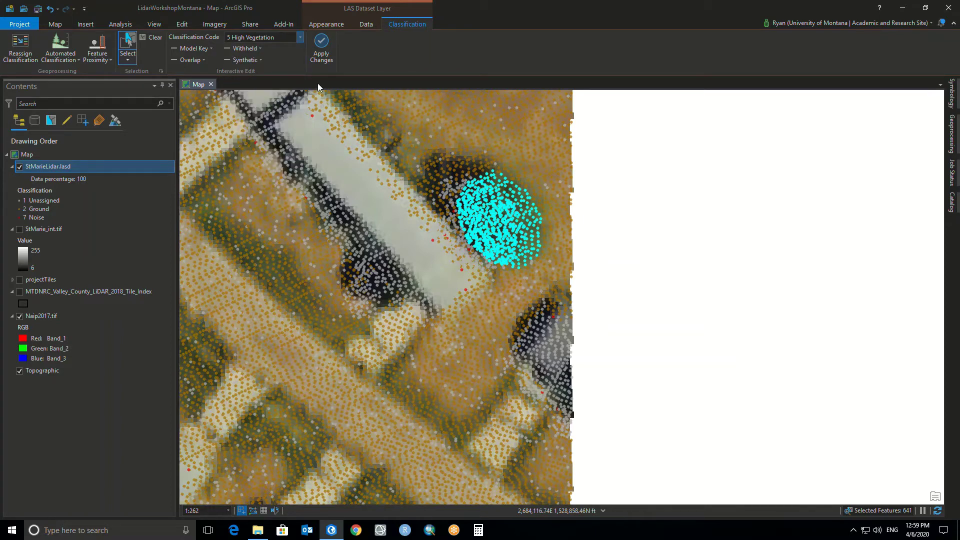
pyautogui.click(325, 45)
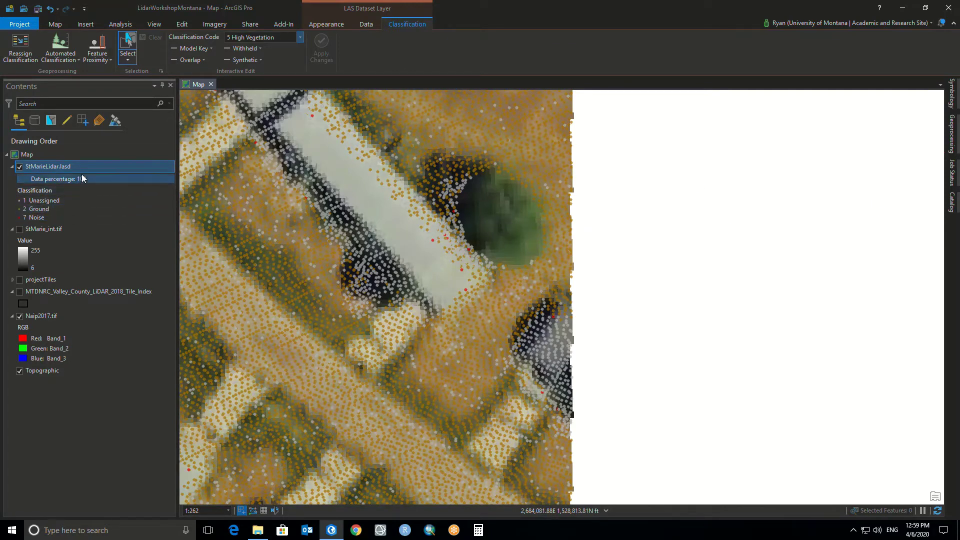
# Symbolize the StMarieLidar.lasd points by class and add the value 5 High Vegetation to the symbology
pyautogui.click(333, 27)
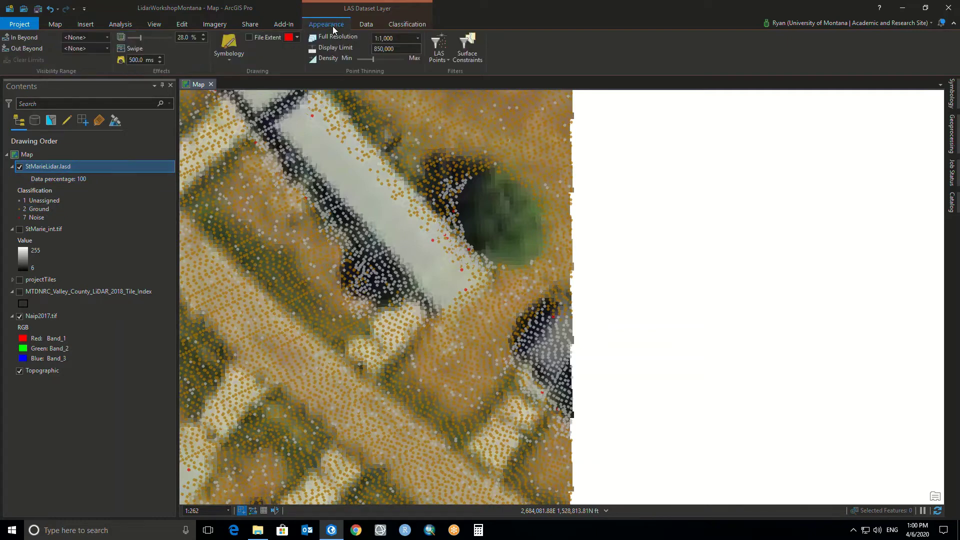
pyautogui.click(227, 50)
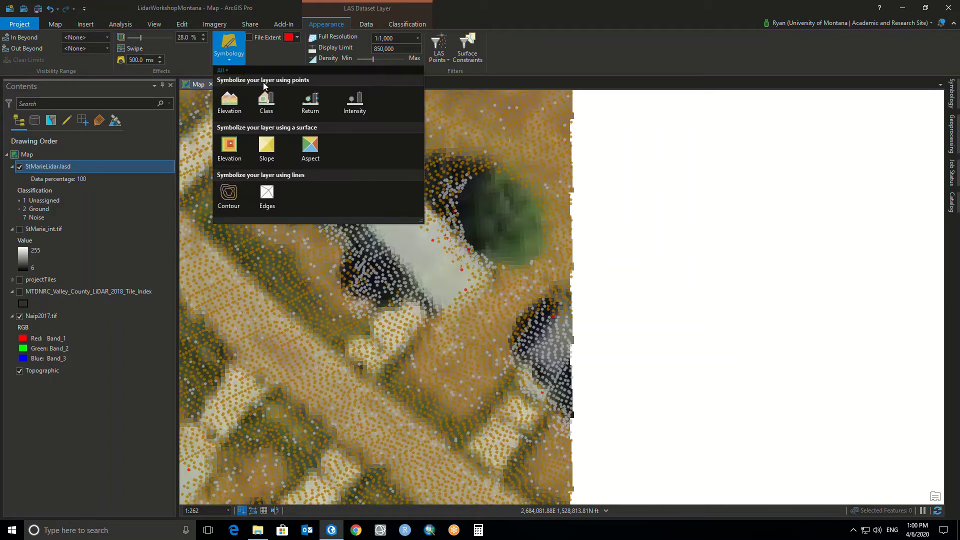
pyautogui.click(267, 102)
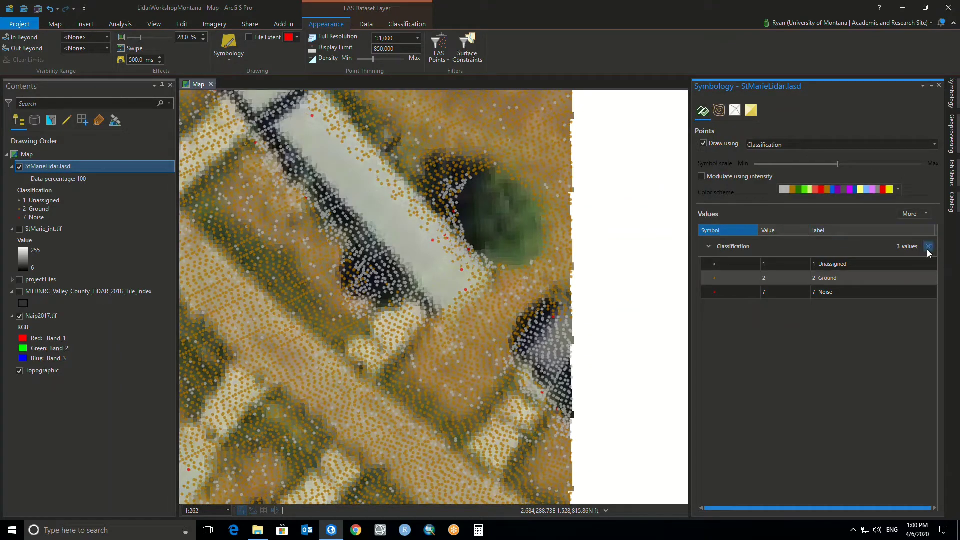
pyautogui.click(919, 214)
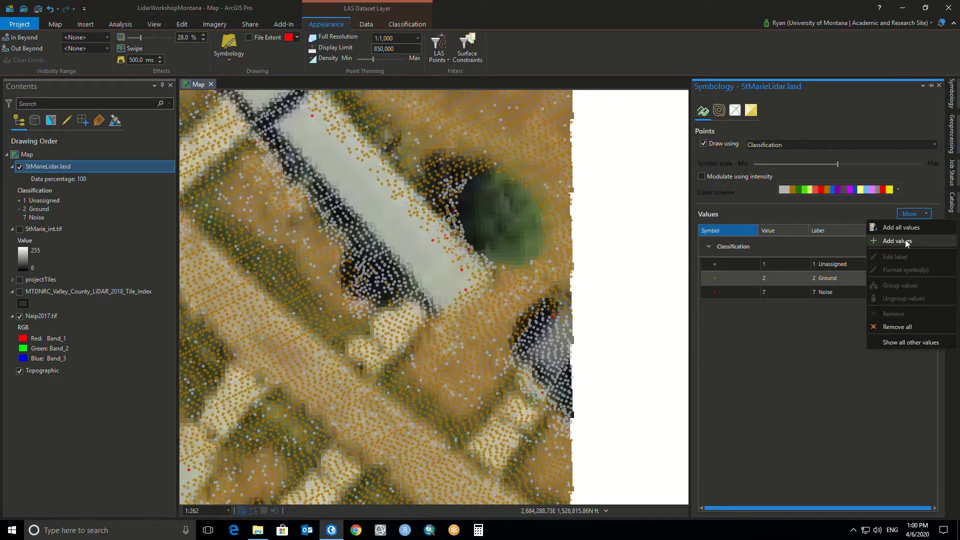
pyautogui.click(907, 242)
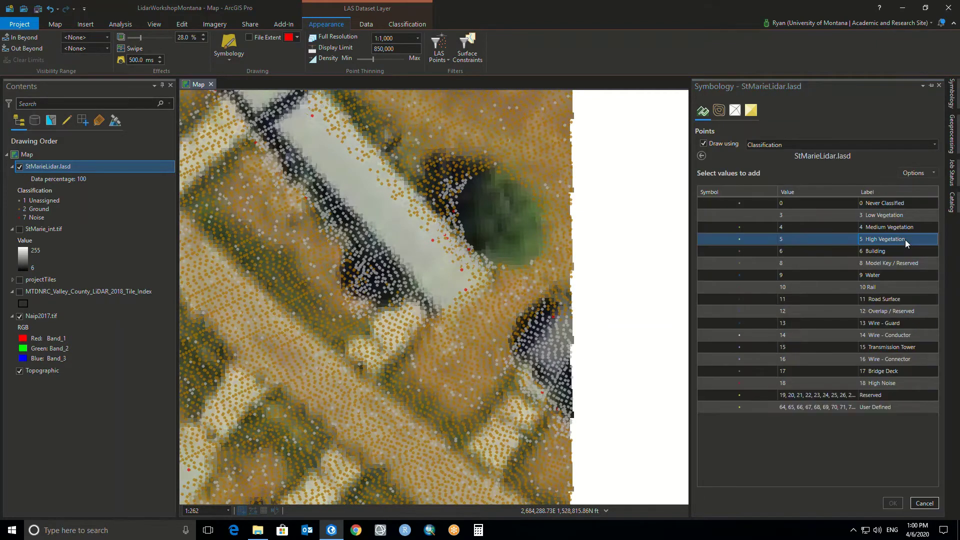
pyautogui.click(874, 241)
pyautogui.click(884, 242)
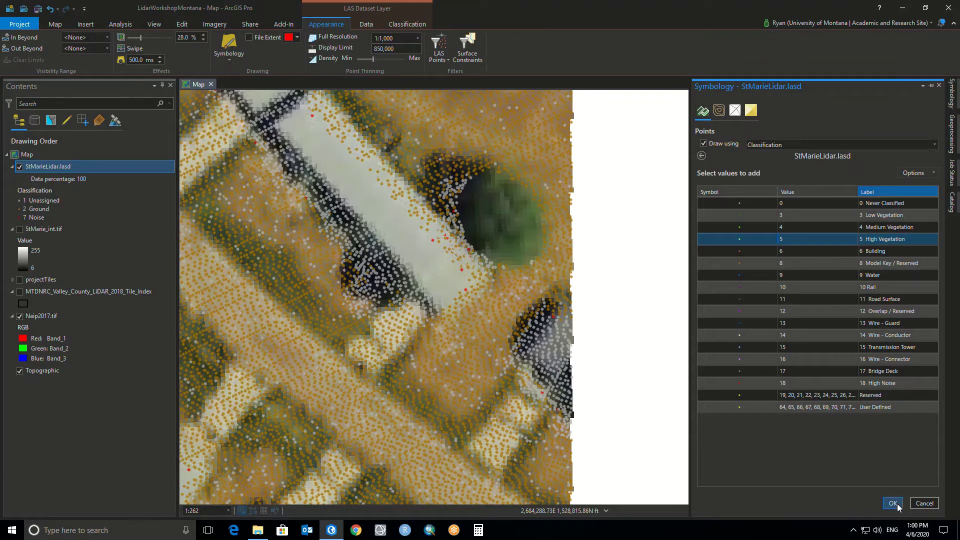
pyautogui.click(893, 504)
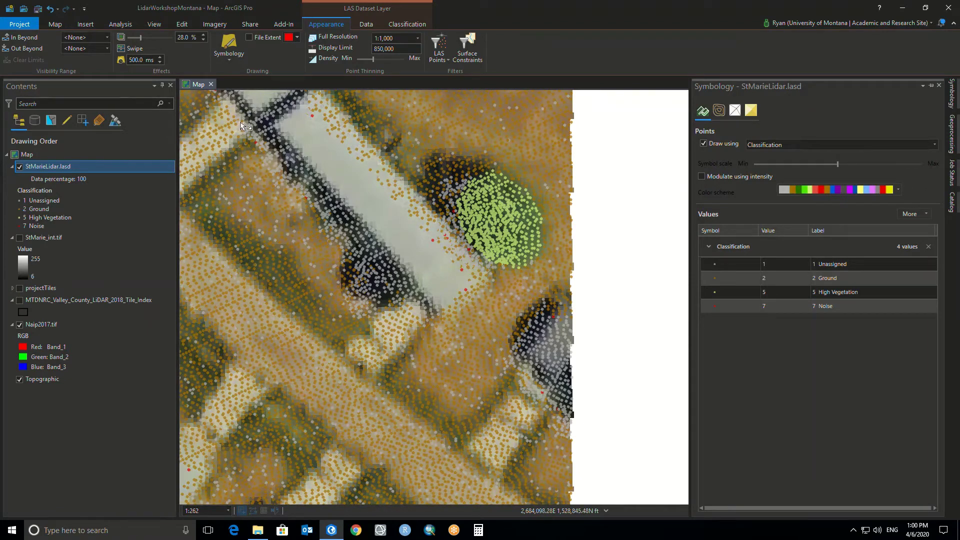
pyautogui.scroll(-2, 256, 258)
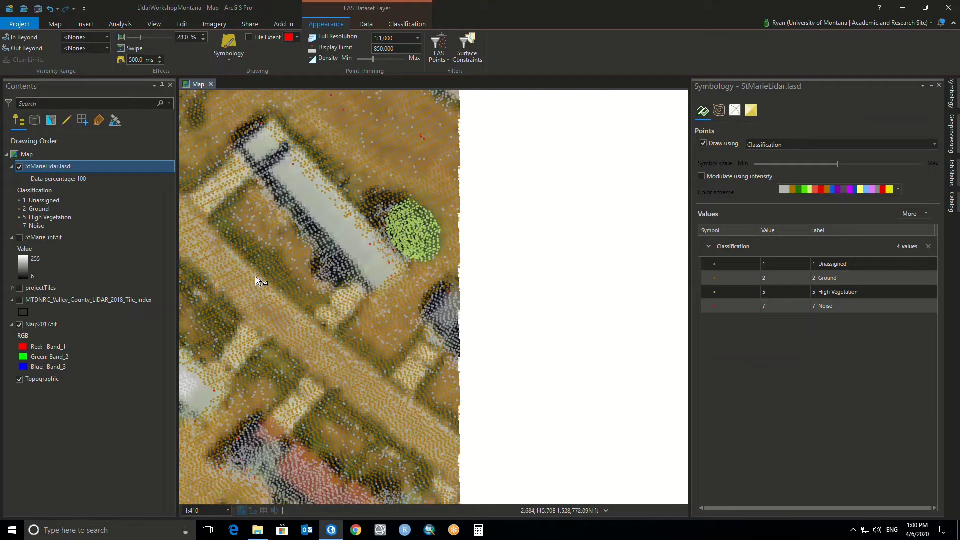
pyautogui.scroll(-2, 257, 281)
pyautogui.moveTo(295, 280); pyautogui.dragTo(484, 278)
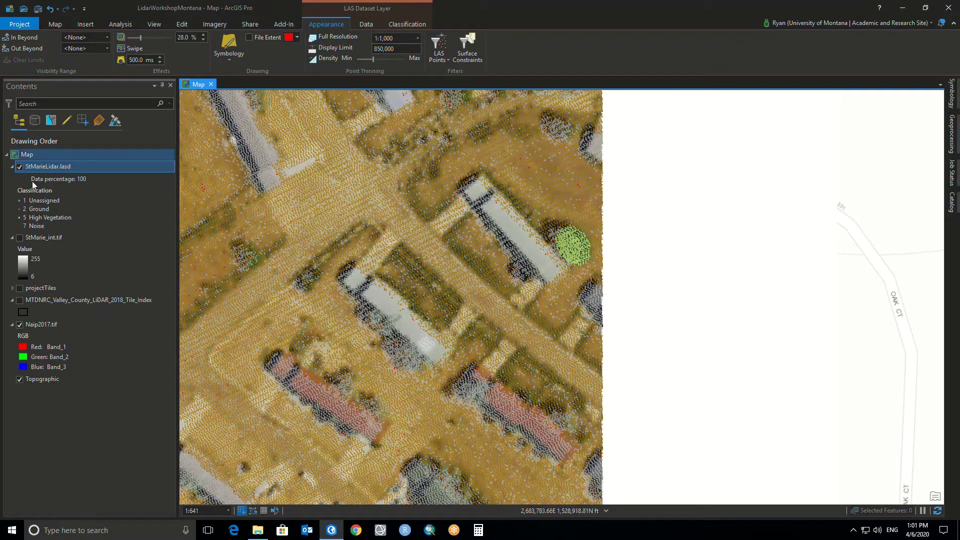
pyautogui.rightClick(49, 166)
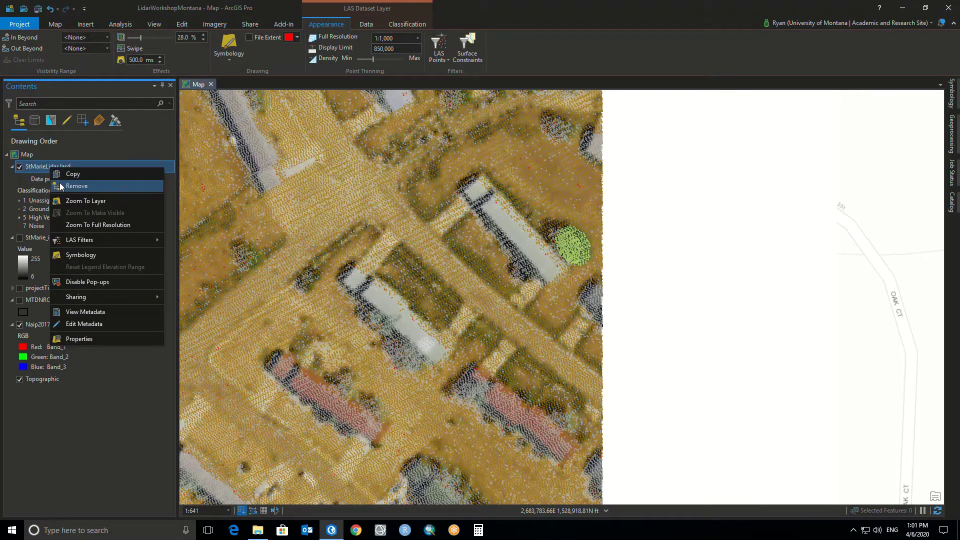
pyautogui.click(667, 270)
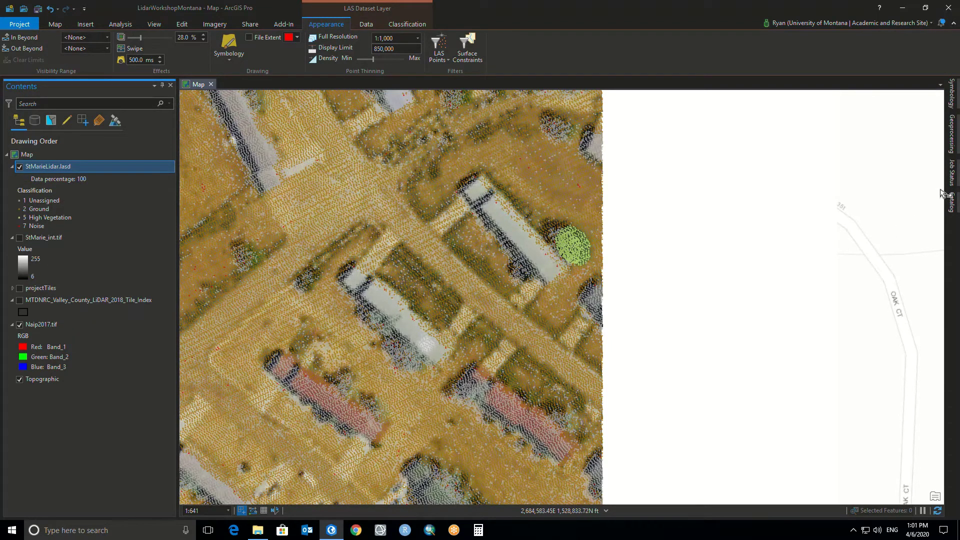
# Browse the contents of the LidarWorkshopMontana folder in the project catalog
pyautogui.click(952, 202)
pyautogui.doubleClick(679, 182)
pyautogui.click(693, 198)
pyautogui.doubleClick(693, 198)
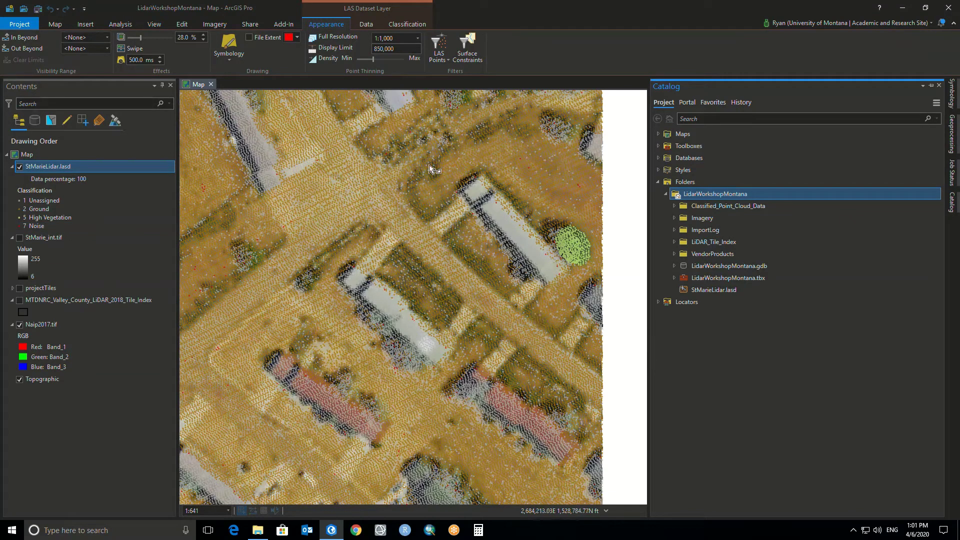
pyautogui.click(55, 24)
pyautogui.click(76, 45)
pyautogui.moveTo(377, 329); pyautogui.dragTo(419, 322)
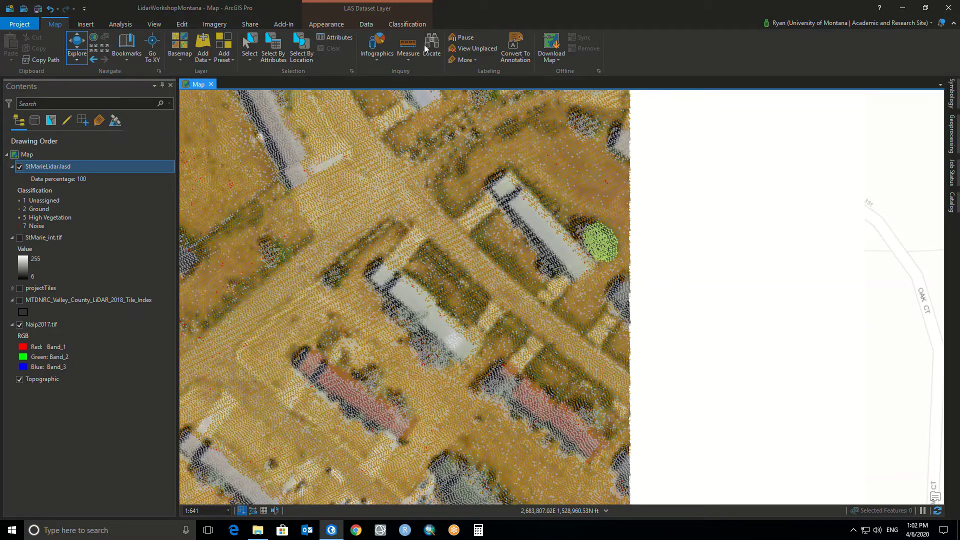
pyautogui.click(408, 24)
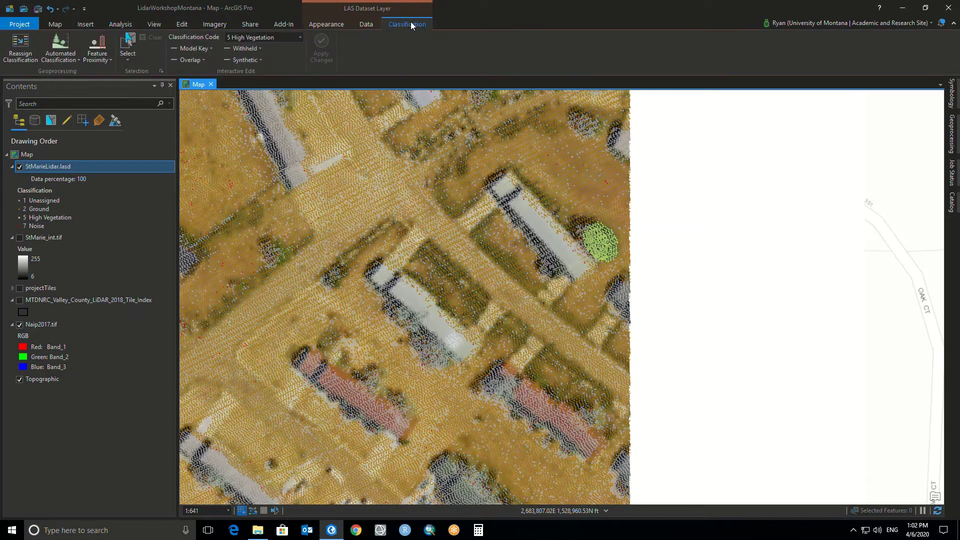
pyautogui.click(365, 25)
# Filter the StMarieLidar.lasd layer to use only the Ground points
pyautogui.click(326, 23)
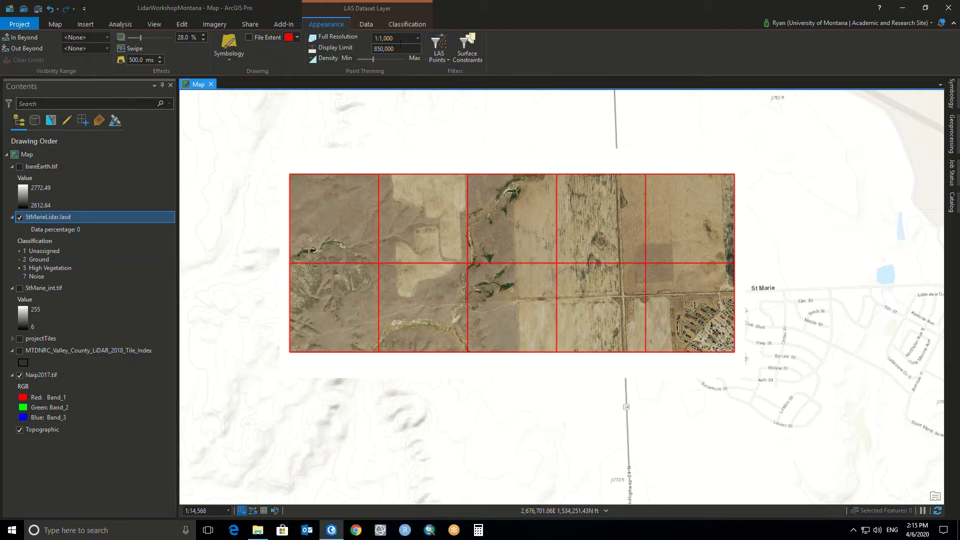
pyautogui.click(448, 60)
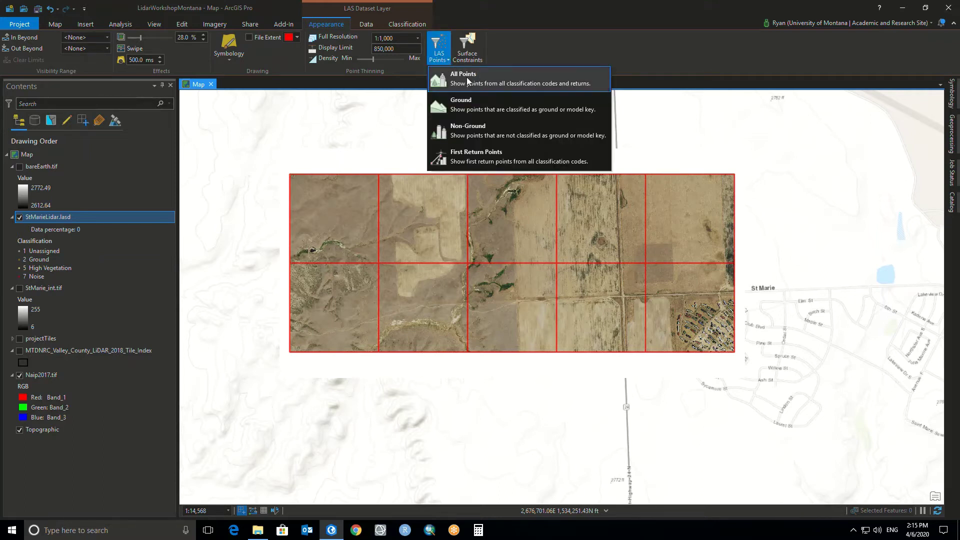
pyautogui.click(464, 113)
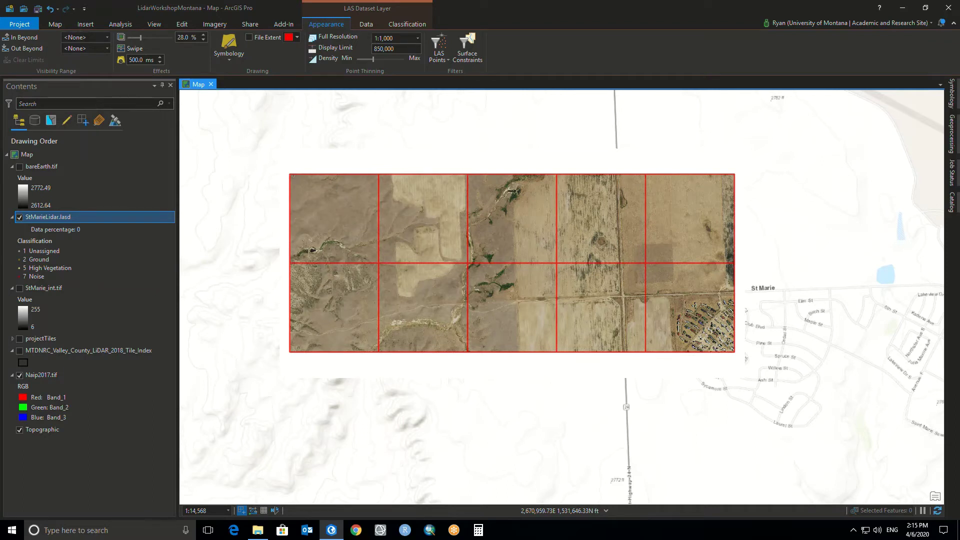
# Start a raster export of StMarieLidar.lasd with the LAS Dataset To Raster tool
pyautogui.click(367, 24)
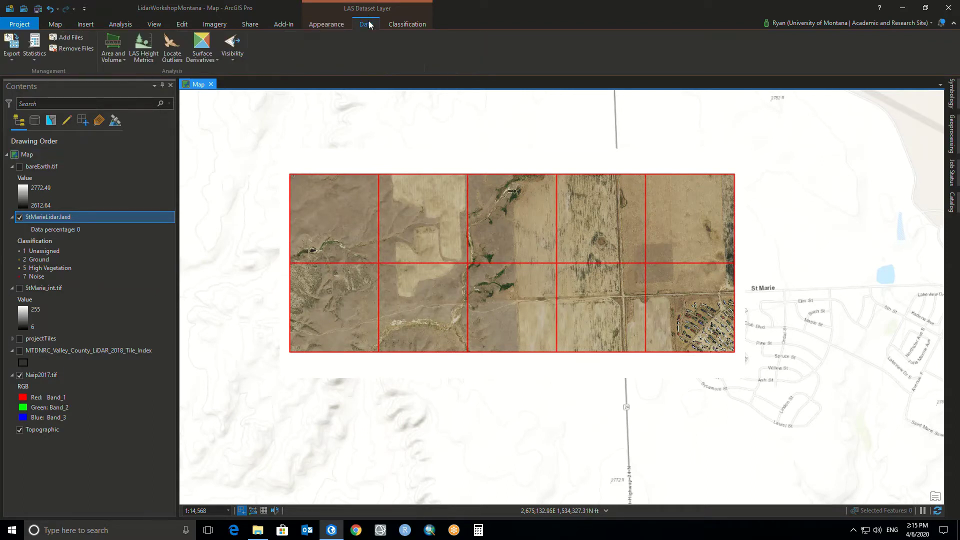
pyautogui.click(8, 61)
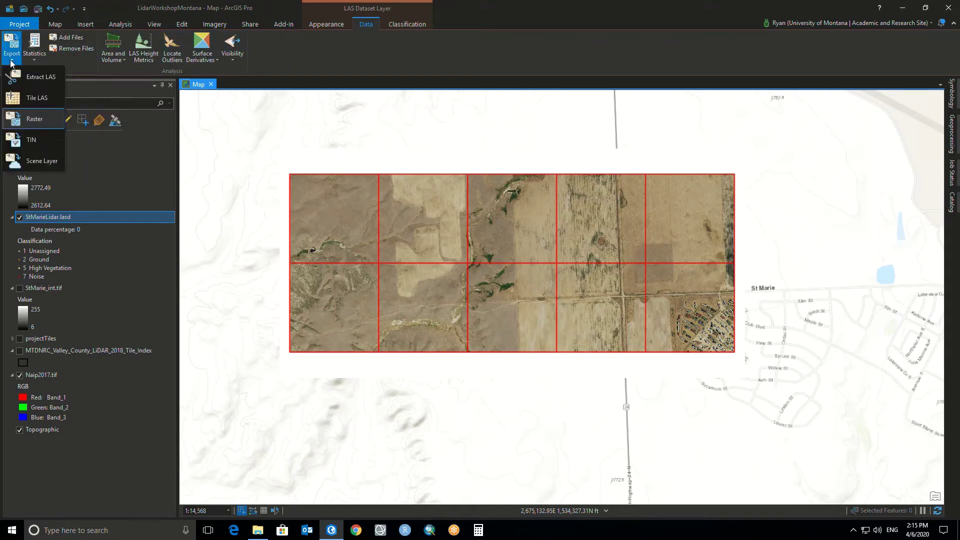
pyautogui.click(38, 124)
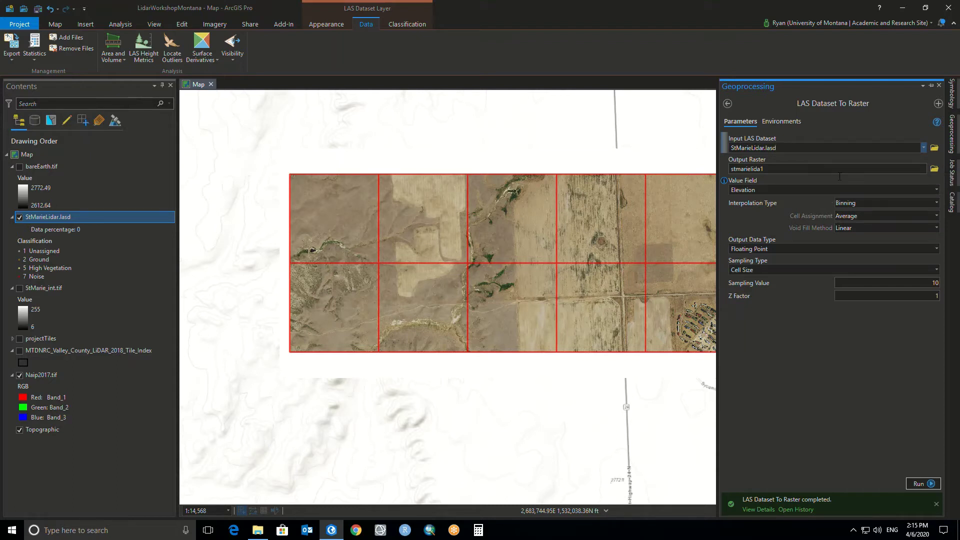
pyautogui.click(934, 170)
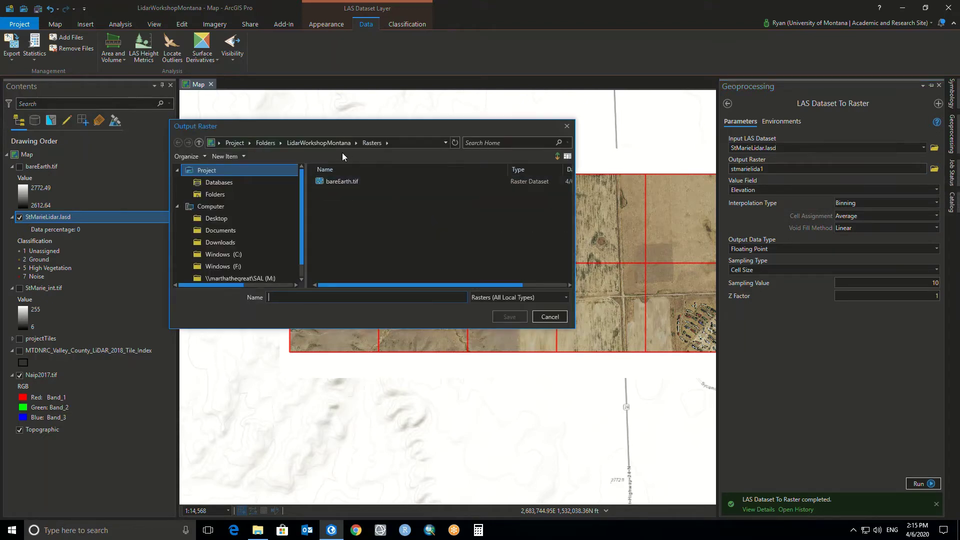
pyautogui.click(326, 144)
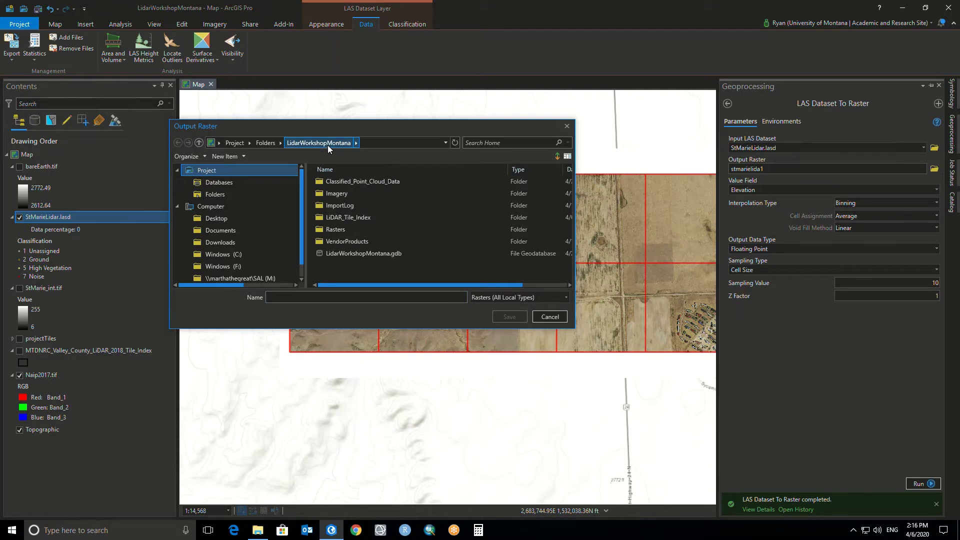
pyautogui.click(212, 172)
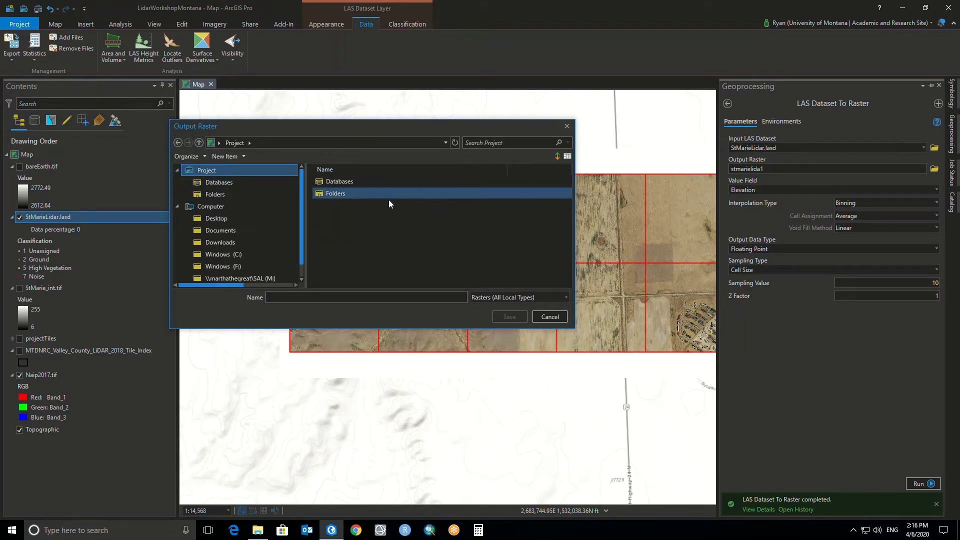
pyautogui.doubleClick(342, 195)
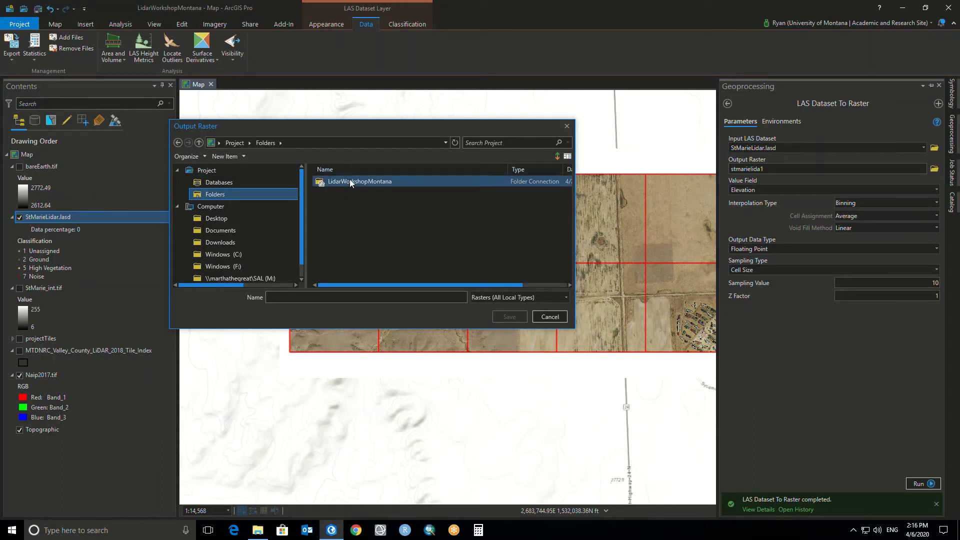
pyautogui.doubleClick(350, 182)
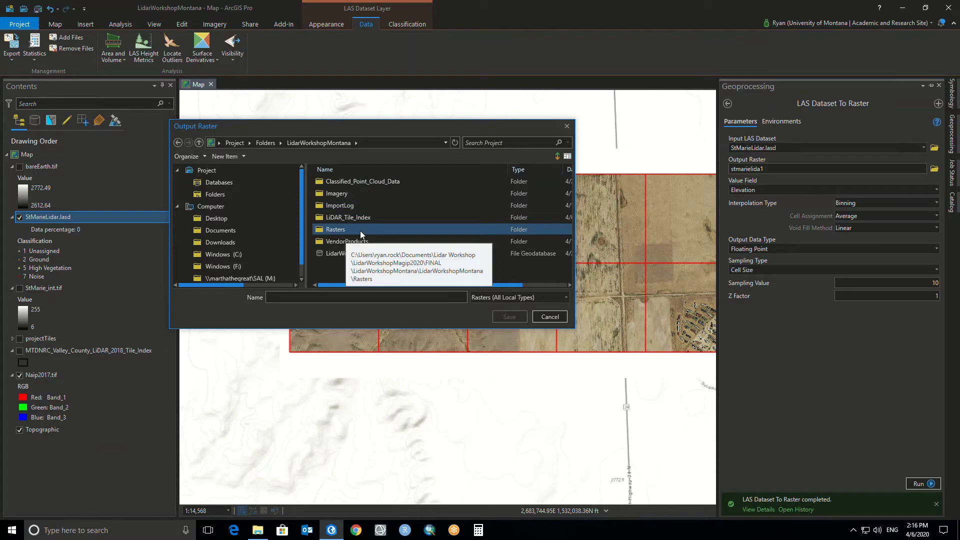
pyautogui.click(244, 158)
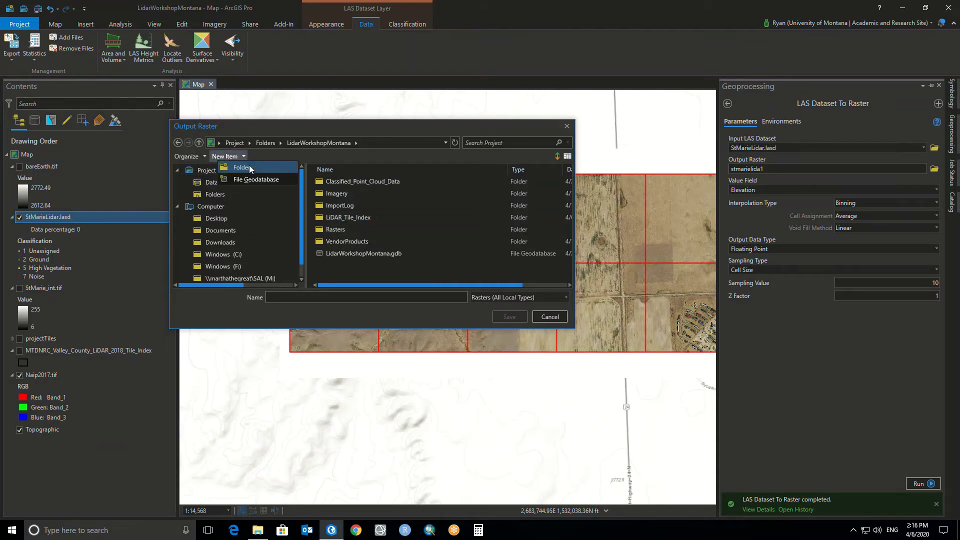
pyautogui.click(292, 157)
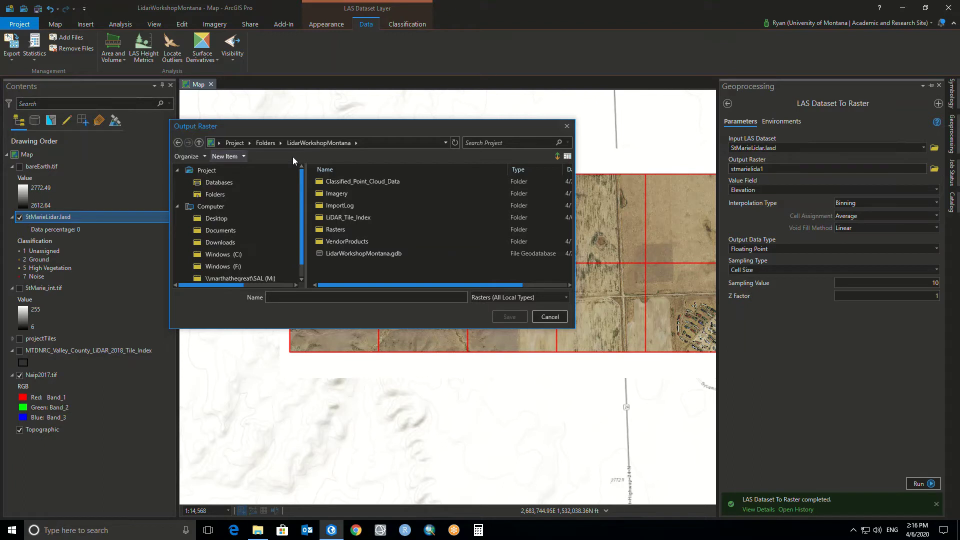
pyautogui.doubleClick(344, 232)
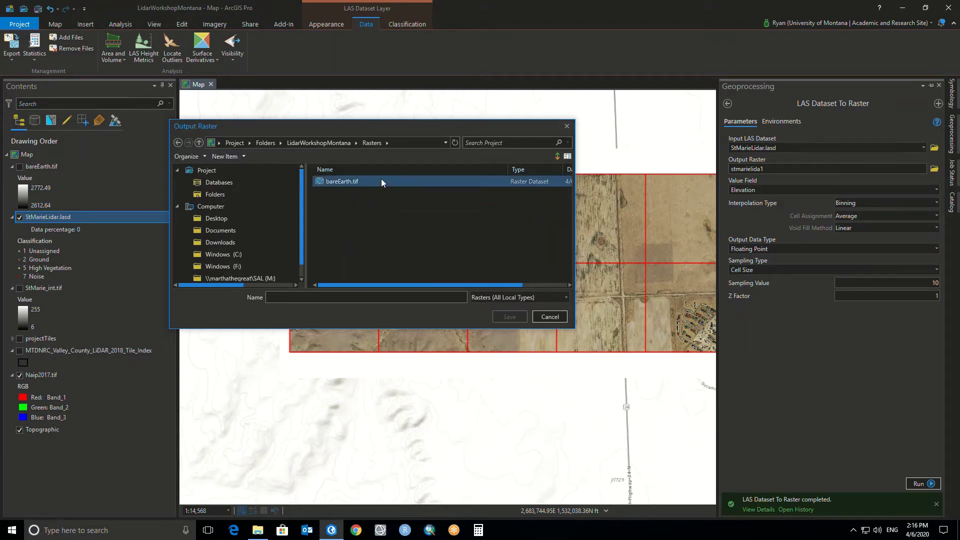
pyautogui.click(347, 296)
pyautogui.write('bareEarth')
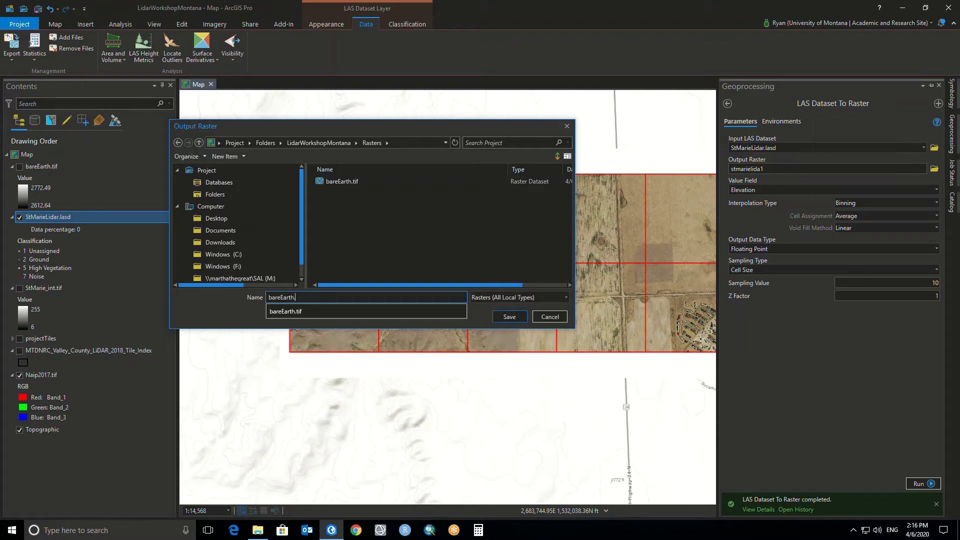
pyautogui.write('.tif')
pyautogui.click(550, 319)
pyautogui.hotkey('ctrl', 'v')
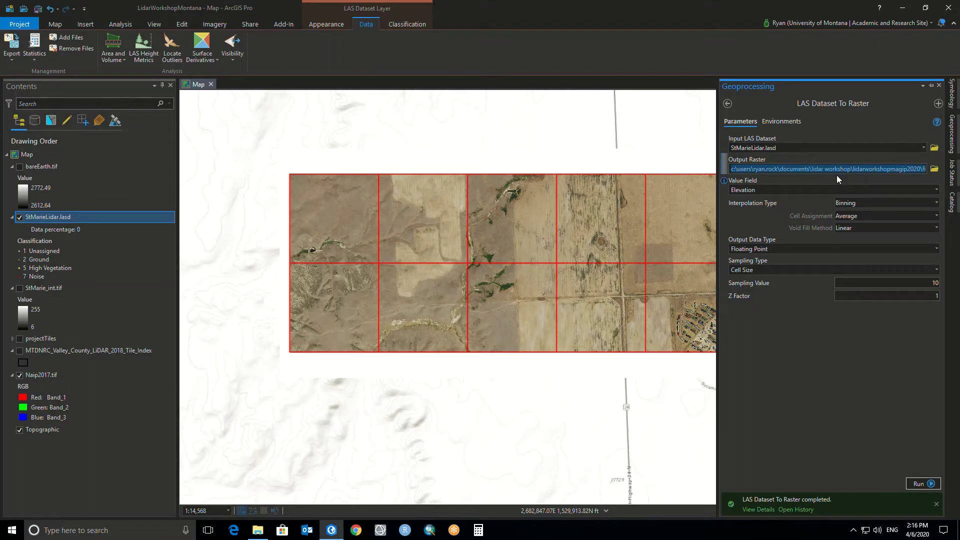
pyautogui.write('stmarielida1')
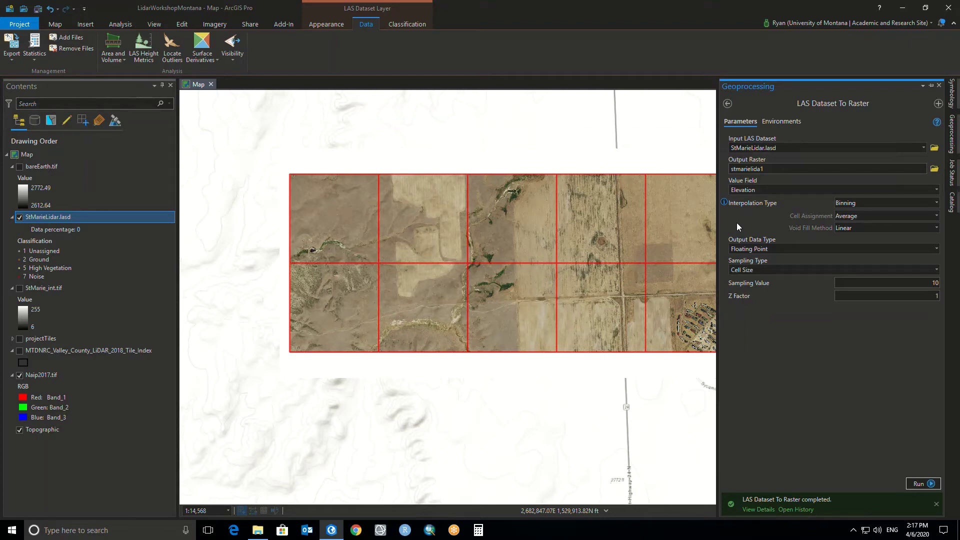
# Choose Binning as the interpolation type for the raster conversion
pyautogui.click(937, 203)
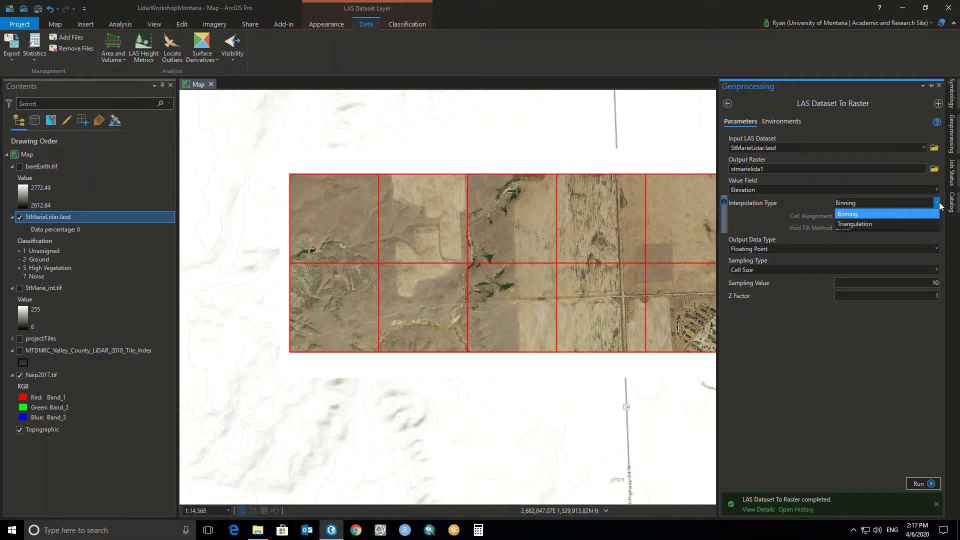
pyautogui.click(871, 214)
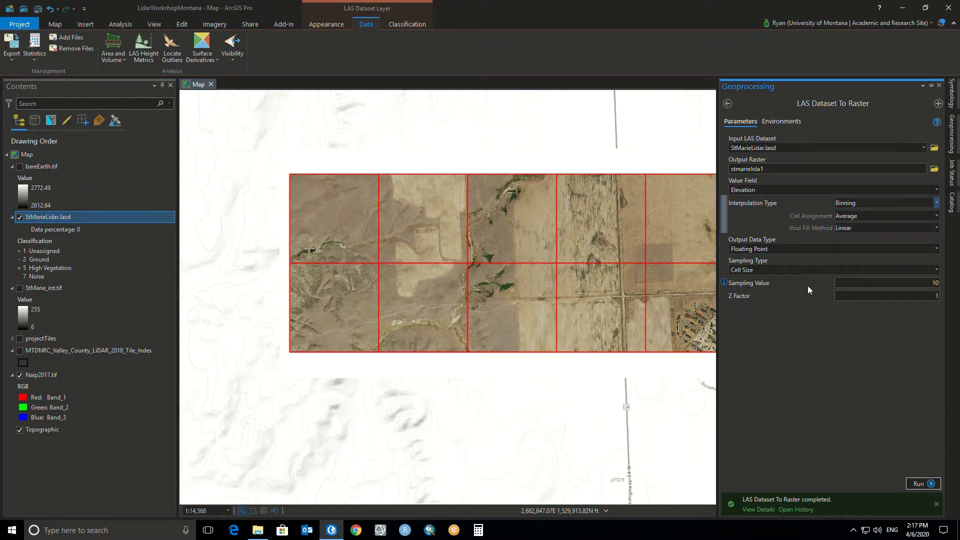
# Set the sampling value for the LAS Dataset To Raster cell size to 3.28
pyautogui.moveTo(728, 285)
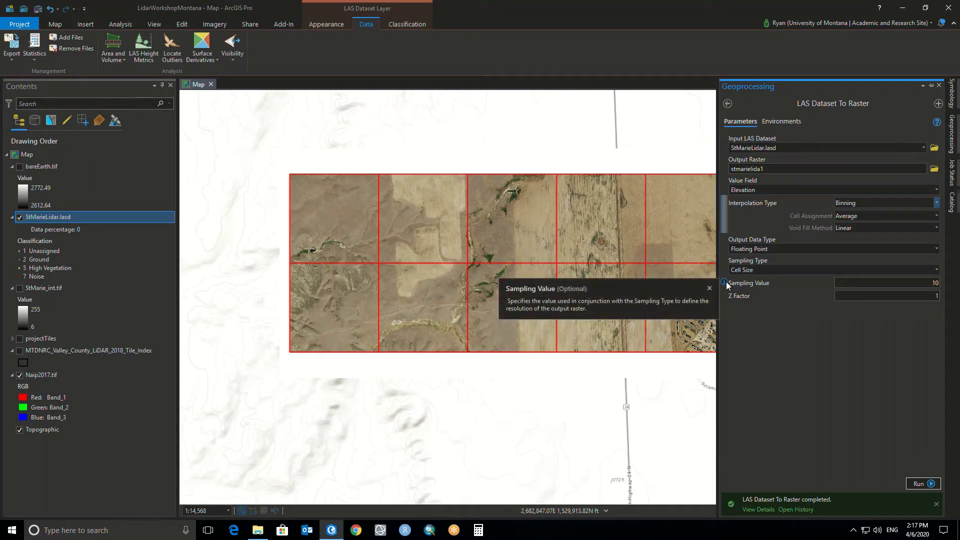
pyautogui.doubleClick(933, 283)
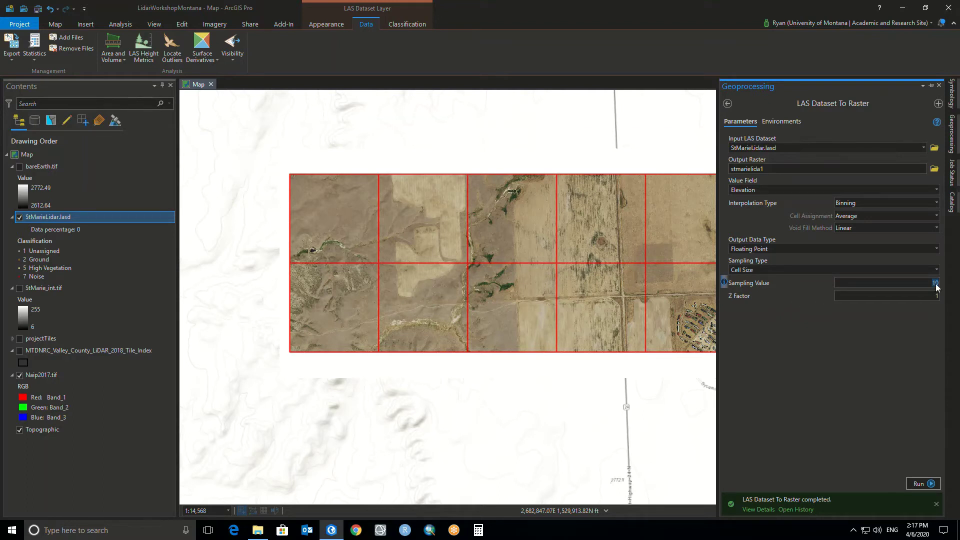
pyautogui.click(912, 340)
pyautogui.moveTo(932, 284); pyautogui.dragTo(943, 286)
pyautogui.write('3.28')
pyautogui.click(894, 352)
pyautogui.click(557, 250)
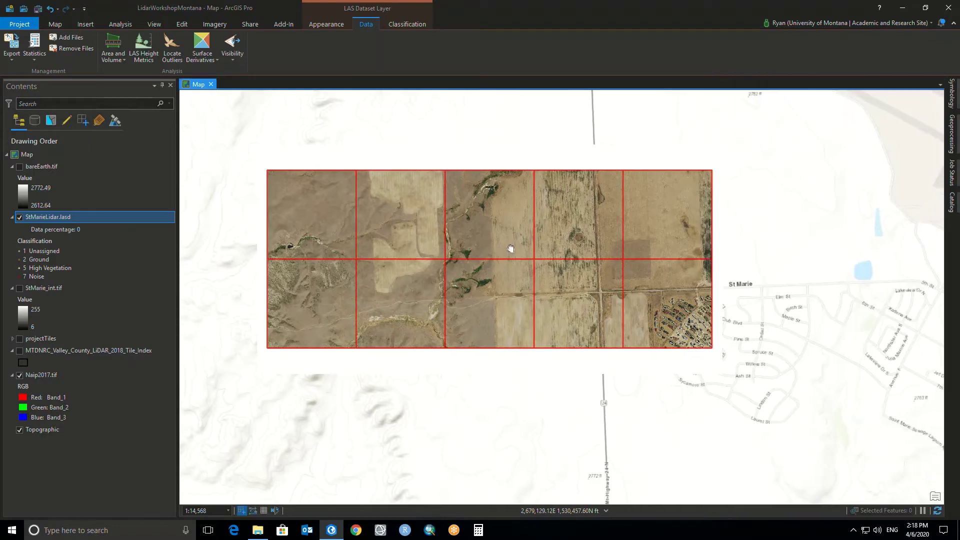
# Show the bareEarth.tif layer and inspect its southeastern corner near St Marie
pyautogui.click(20, 166)
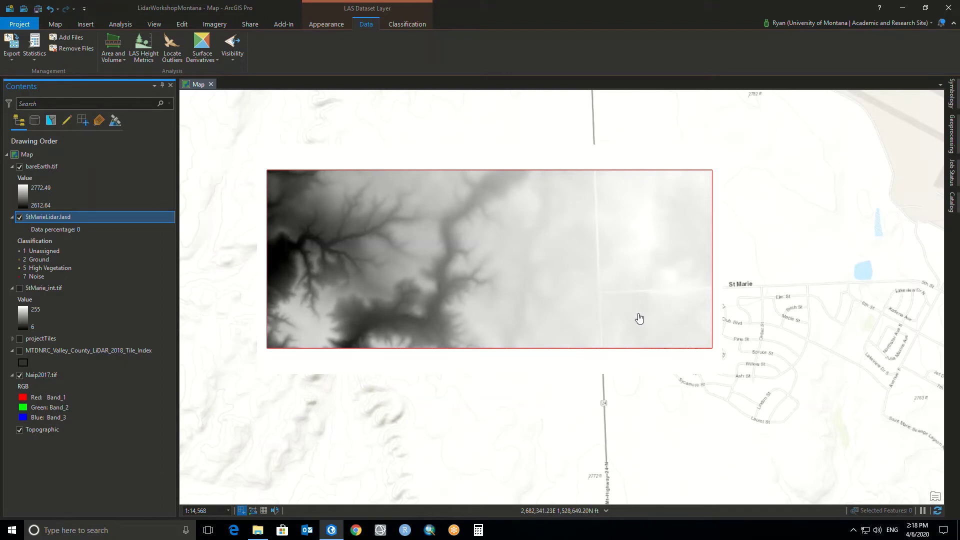
pyautogui.moveTo(609, 320); pyautogui.dragTo(543, 305)
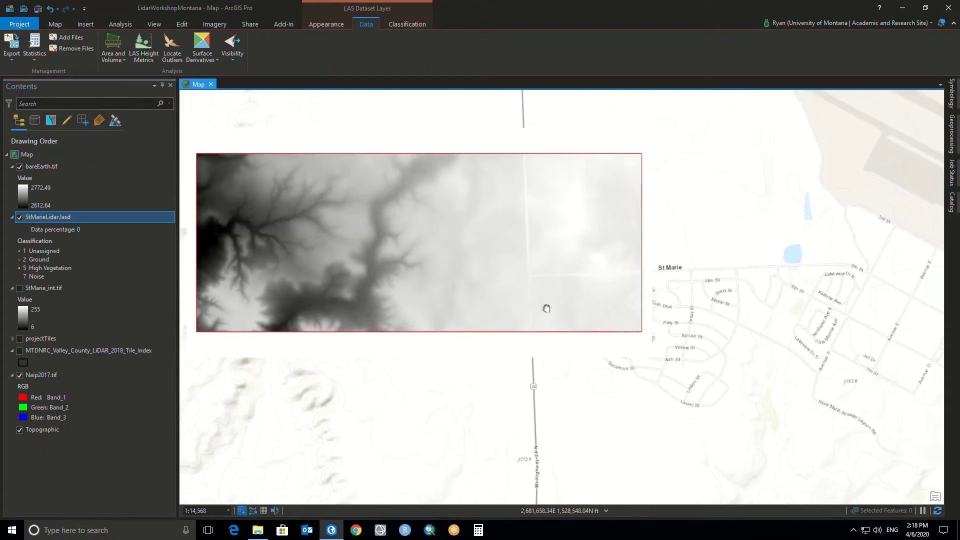
pyautogui.scroll(2, 611, 314)
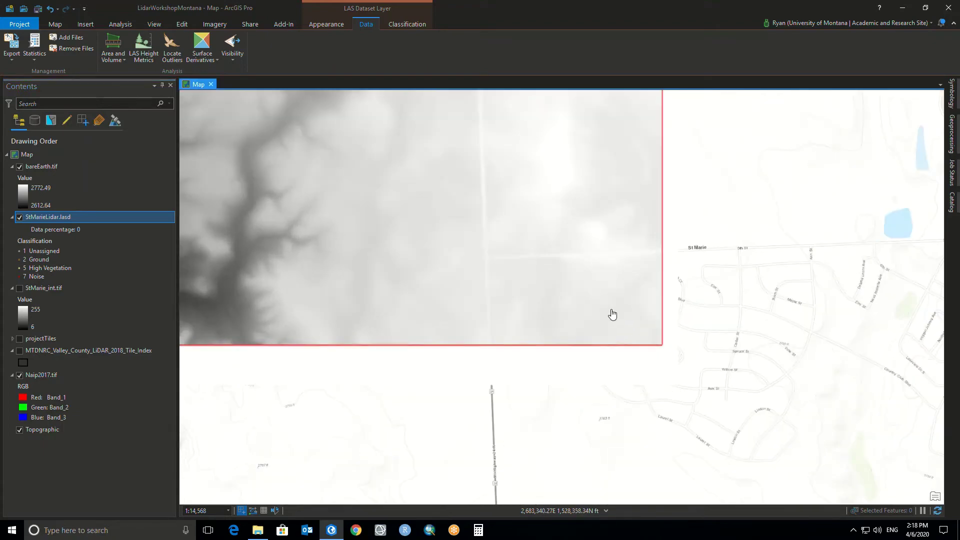
pyautogui.scroll(2, 620, 314)
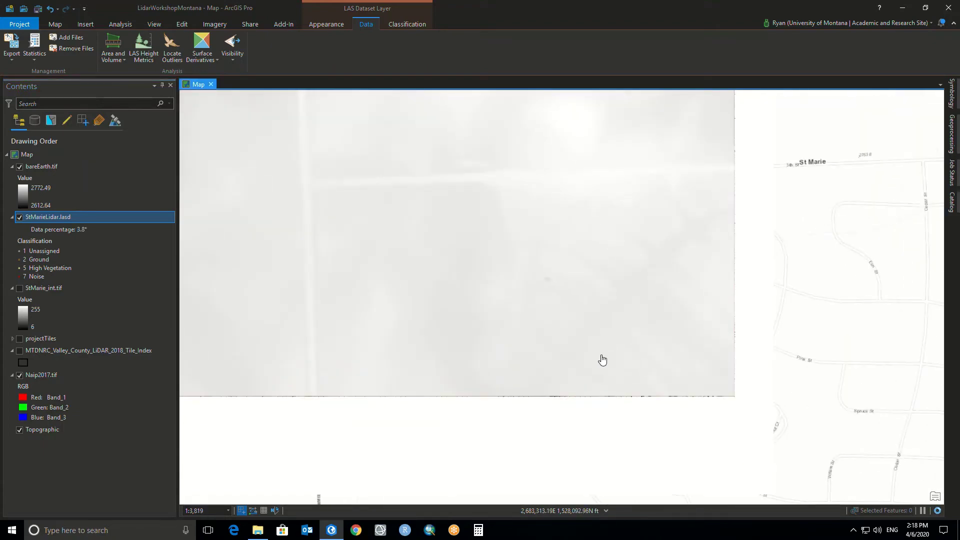
pyautogui.scroll(1, 572, 324)
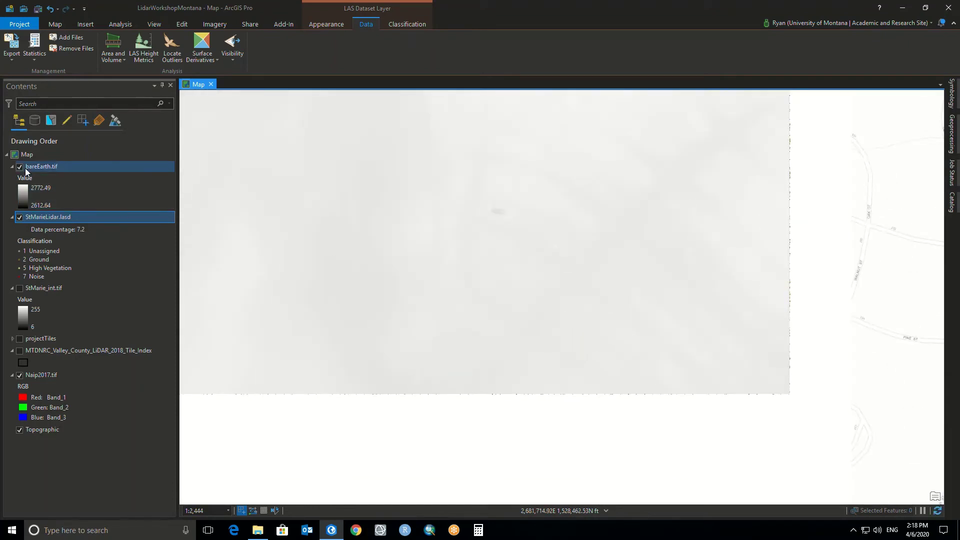
# Hide StMarieLidar.lasd and compare the bareEarth.tif surface with the aerial imagery of the housing area
pyautogui.click(20, 168)
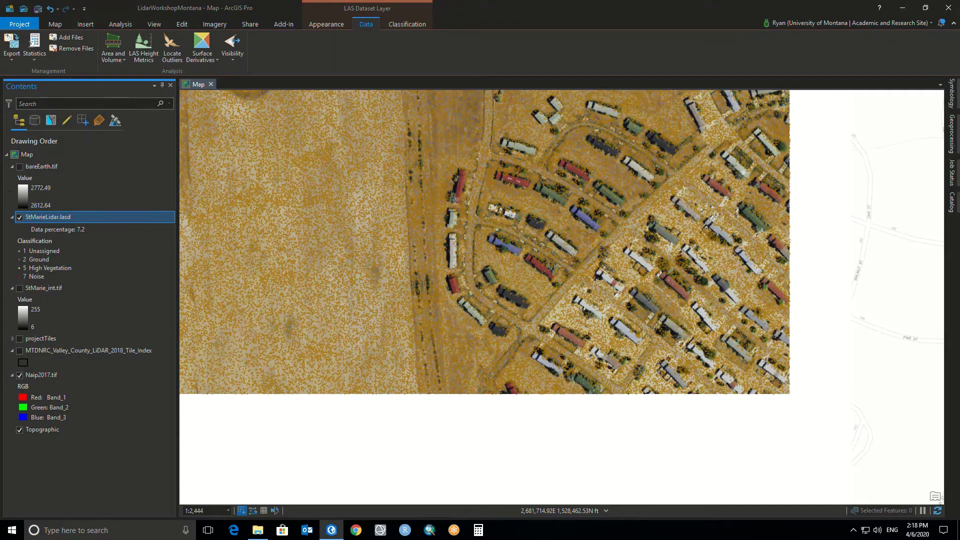
pyautogui.click(20, 217)
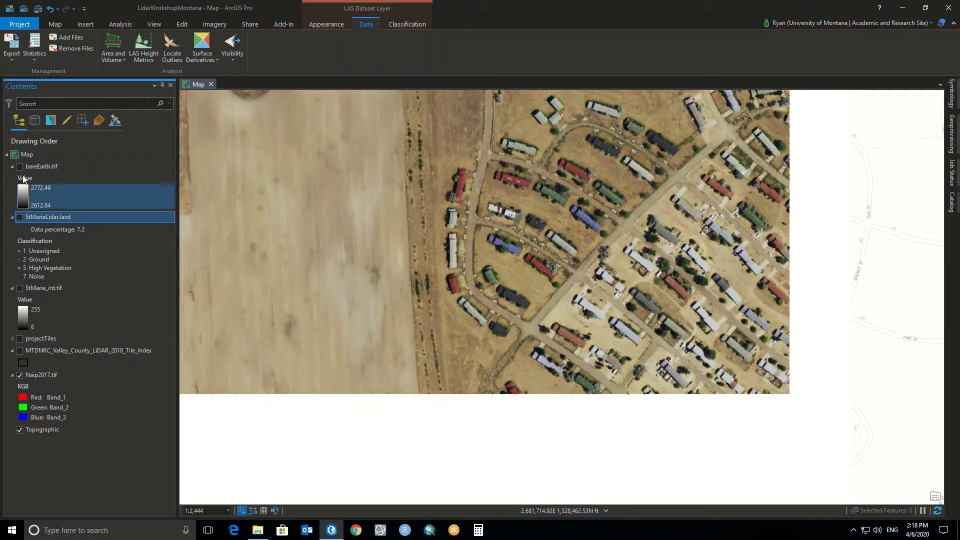
pyautogui.click(20, 167)
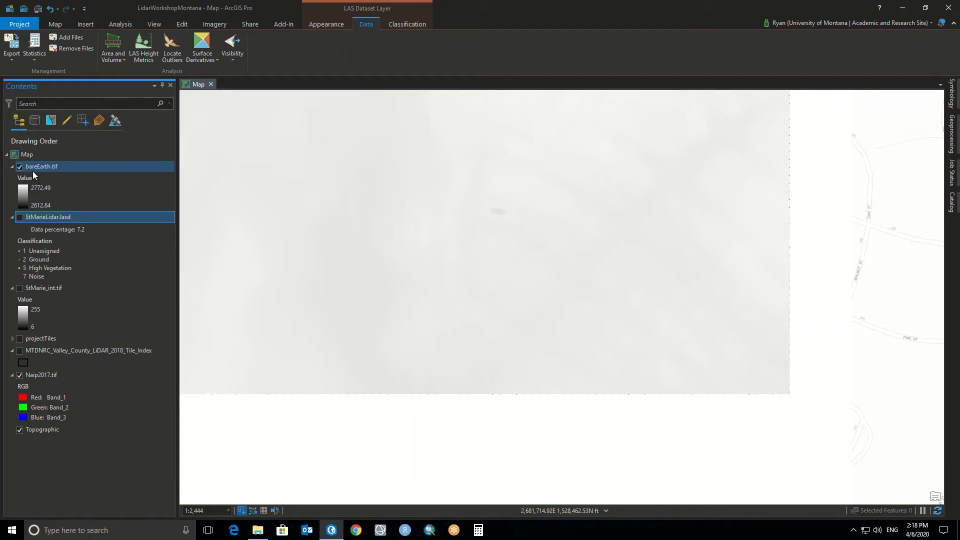
pyautogui.scroll(-2, 586, 293)
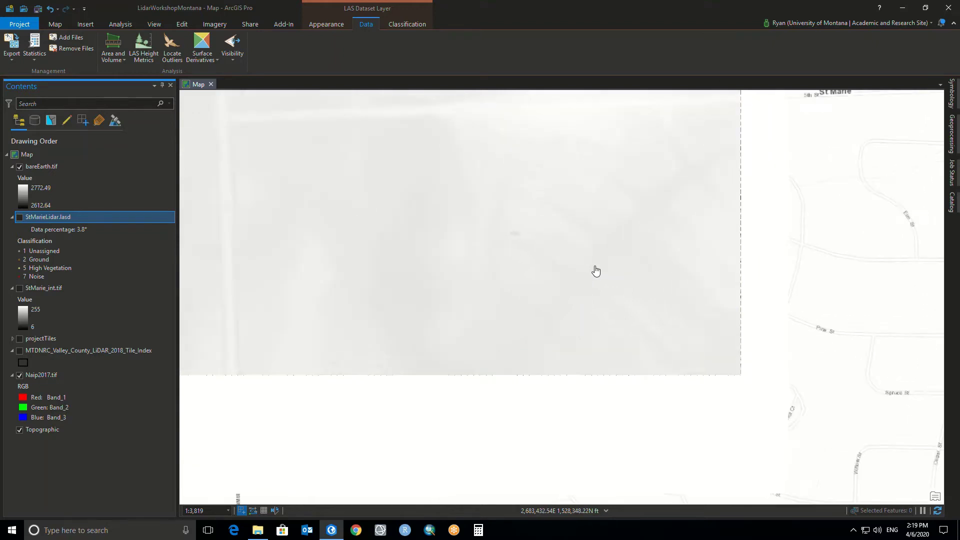
pyautogui.scroll(-4, 596, 271)
pyautogui.moveTo(372, 229); pyautogui.dragTo(517, 255)
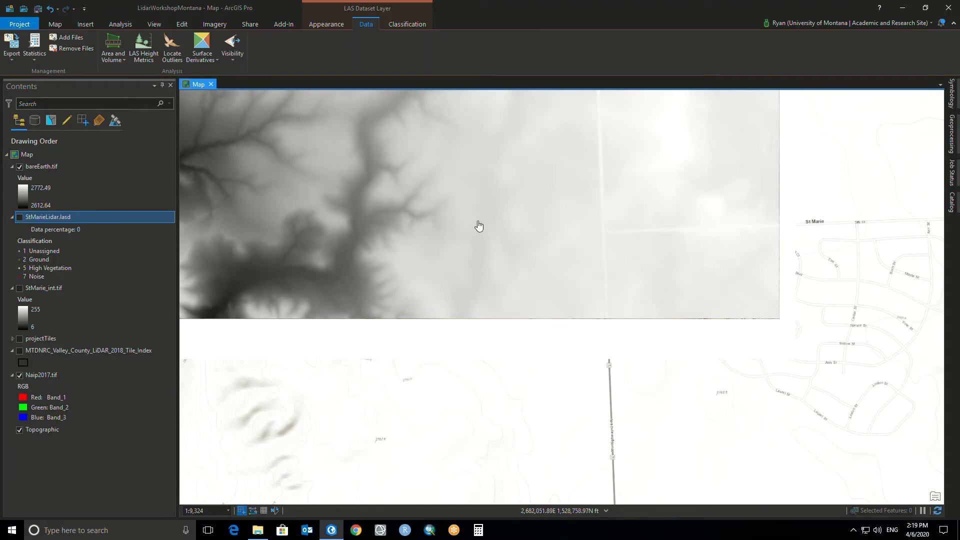
pyautogui.scroll(-2, 405, 257)
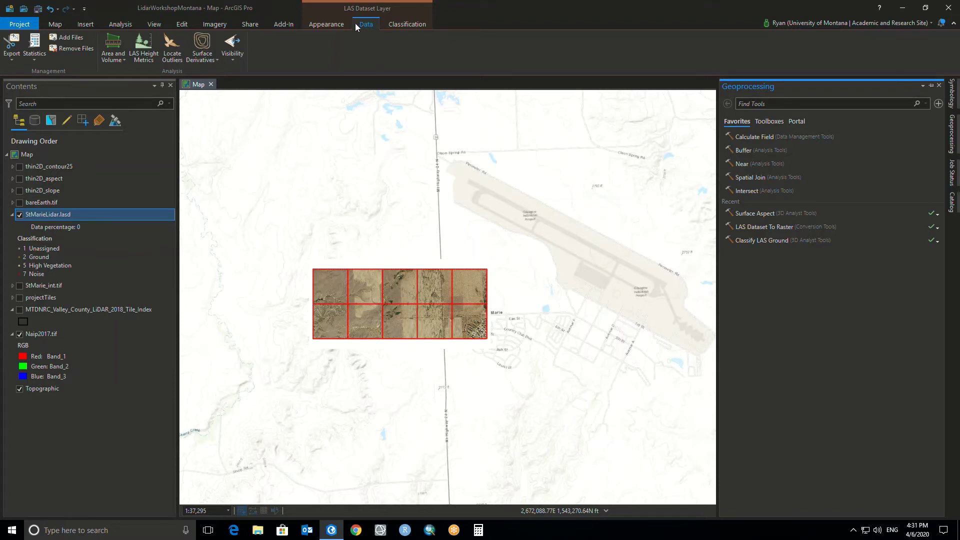
# Filter the StMarieLidar.lasd layer to Ground points for deriving surface products
pyautogui.click(330, 24)
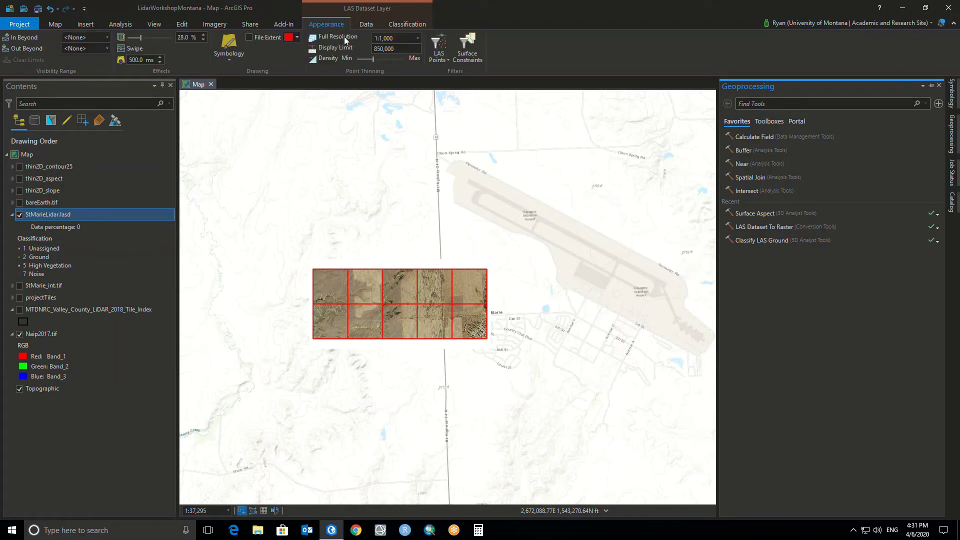
pyautogui.click(437, 59)
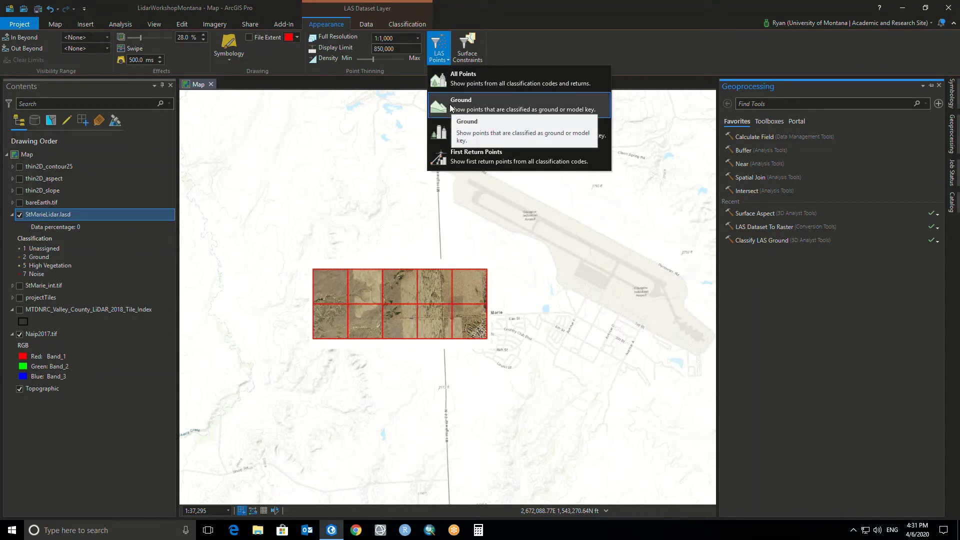
pyautogui.click(452, 109)
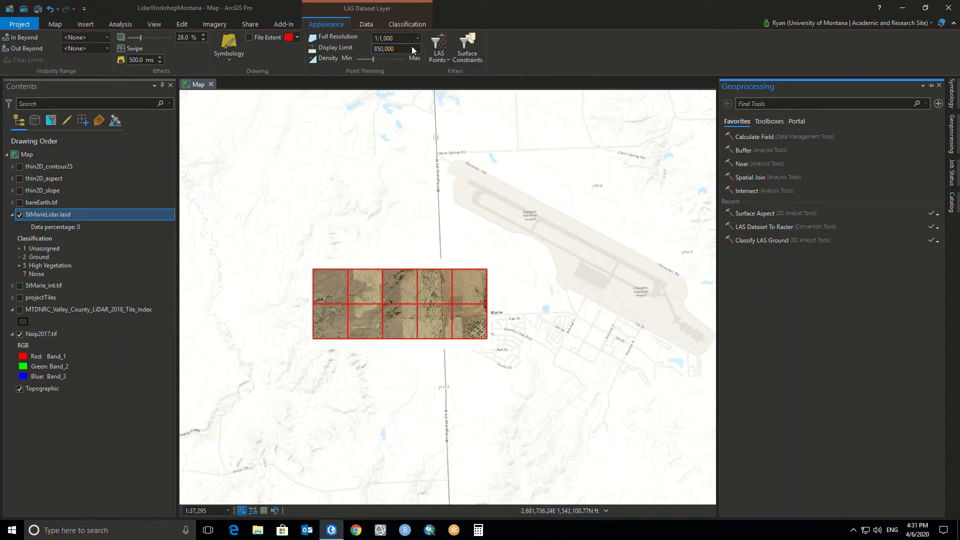
# Start the Surface Contour tool with StMarieLidar.lasd as the input surface
pyautogui.click(368, 25)
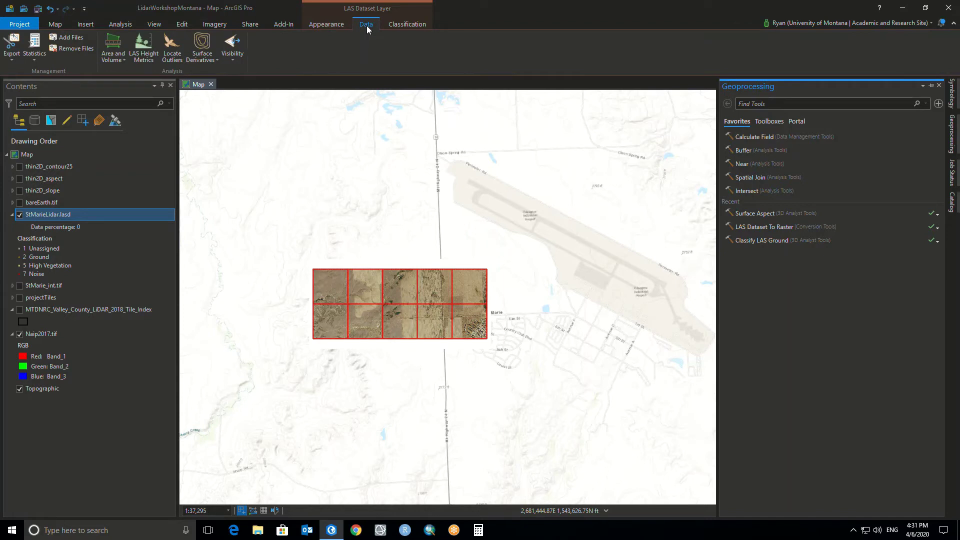
pyautogui.click(210, 60)
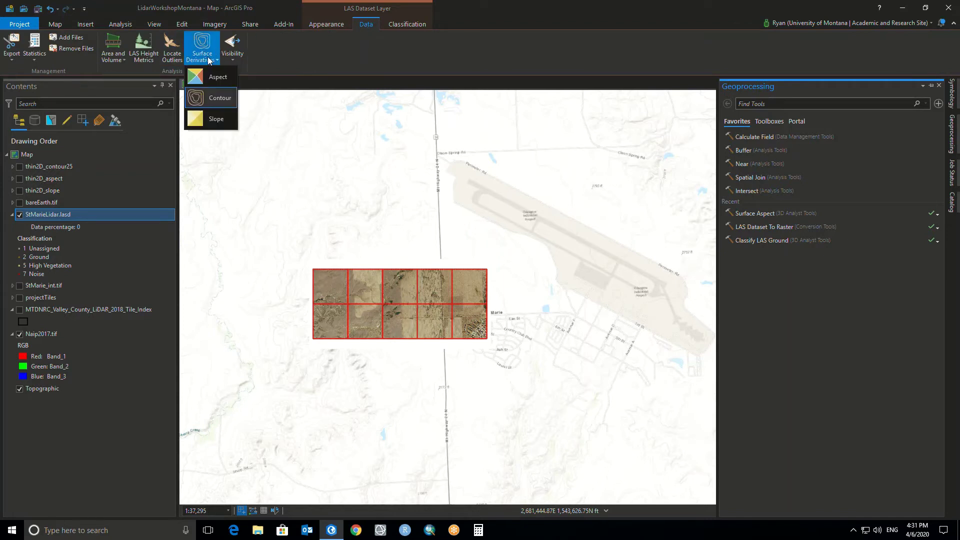
pyautogui.click(212, 97)
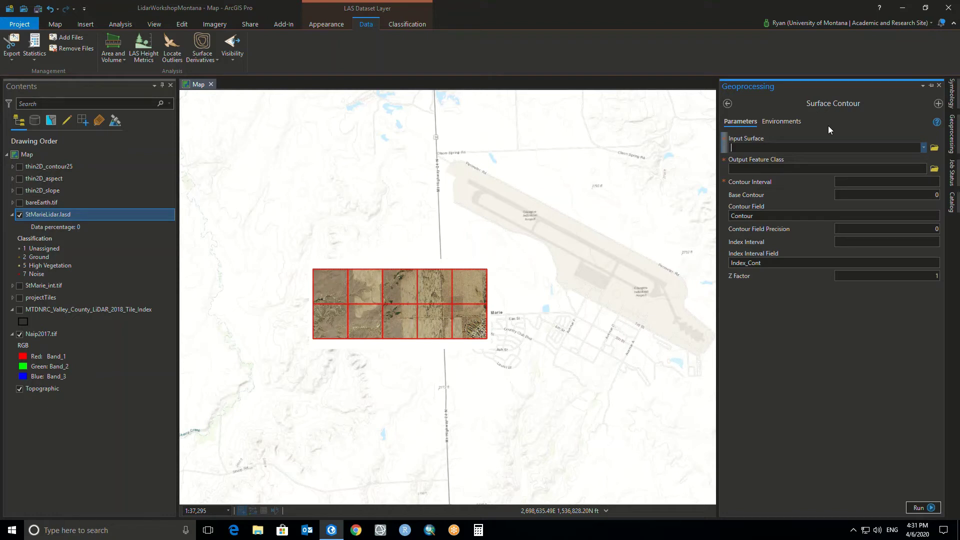
pyautogui.click(923, 148)
pyautogui.click(780, 159)
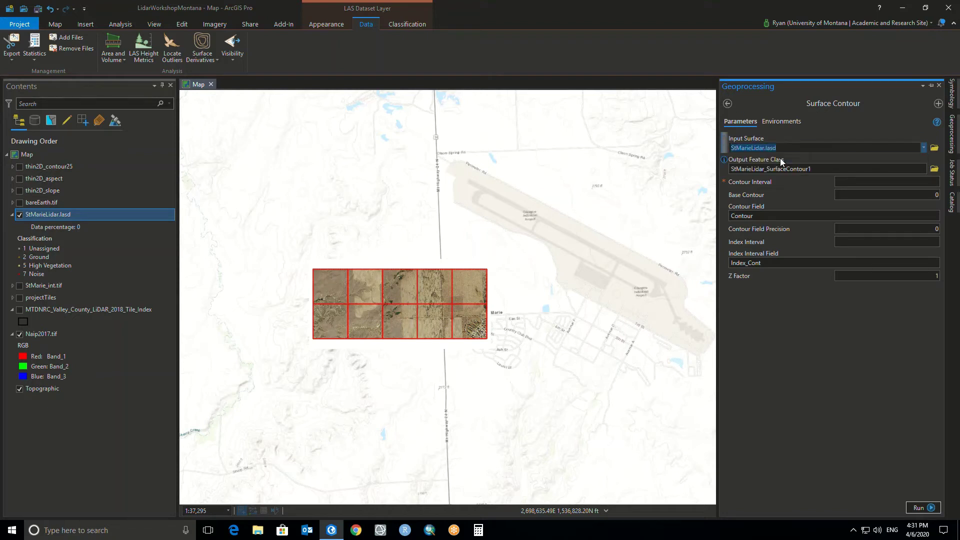
# Name the output feature class contour5_25 in the LidarWorkshopMontana geodatabase
pyautogui.click(827, 169)
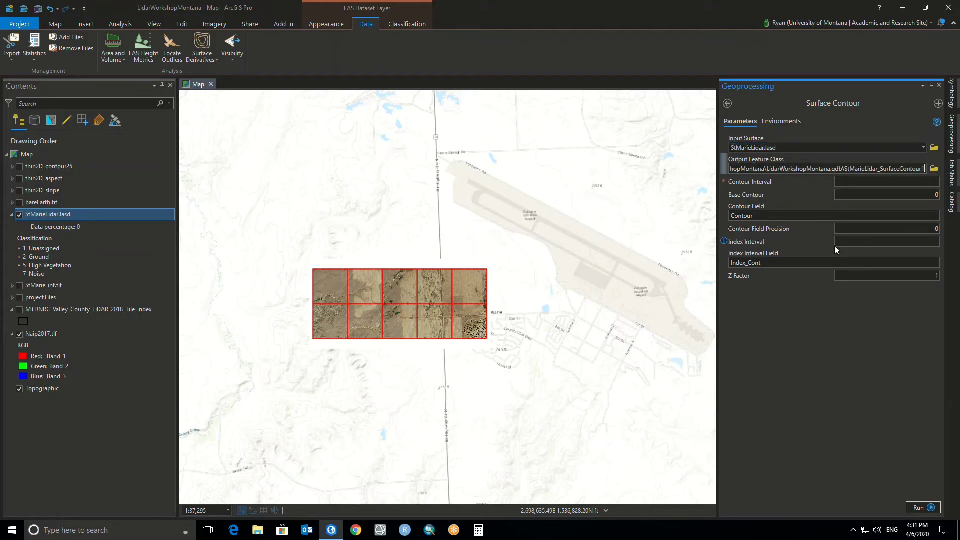
pyautogui.press('super')
pyautogui.press('super')
pyautogui.press('Left')
pyautogui.press('Left')
pyautogui.press('Left')
pyautogui.press('Left')
pyautogui.press('Left')
pyautogui.press('Left')
pyautogui.press('Left')
pyautogui.press('Left')
pyautogui.press('Left')
pyautogui.press('Left')
pyautogui.press('Left')
pyautogui.press('Left')
pyautogui.press('Left')
pyautogui.press('Left')
pyautogui.press('Left')
pyautogui.press('Left')
pyautogui.press('Left')
pyautogui.press('Left')
pyautogui.press('Left')
pyautogui.press('Left')
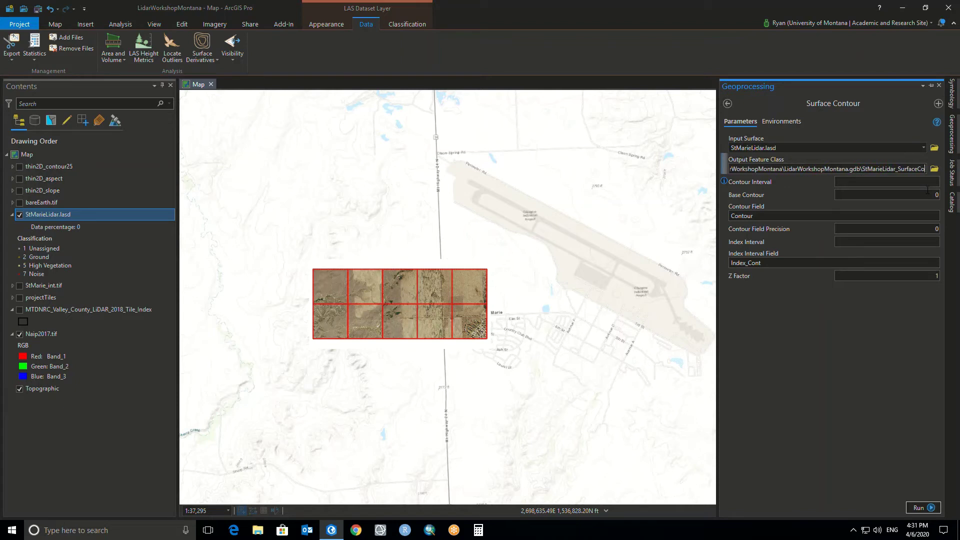
pyautogui.press('Left')
pyautogui.press('Left')
pyautogui.press('Left')
pyautogui.press('Left')
pyautogui.press('Left')
pyautogui.press('Left')
pyautogui.press('Left')
pyautogui.press('Left')
pyautogui.press('Left')
pyautogui.press('Left')
pyautogui.press('Left')
pyautogui.press('Left')
pyautogui.press('Left')
pyautogui.press('Left')
pyautogui.press('Left')
pyautogui.press('Left')
pyautogui.press('Left')
pyautogui.press('Left')
pyautogui.press('Left')
pyautogui.press('Left')
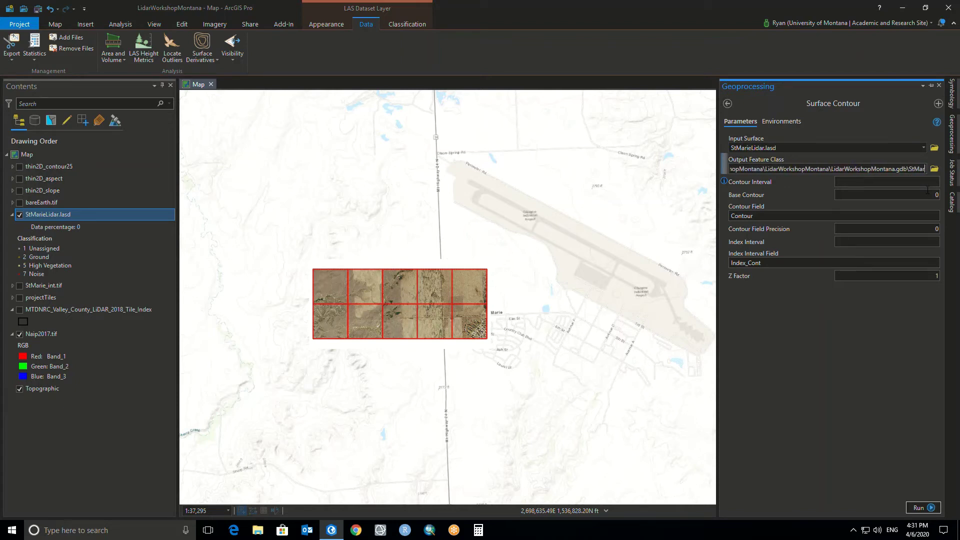
pyautogui.write('contour5')
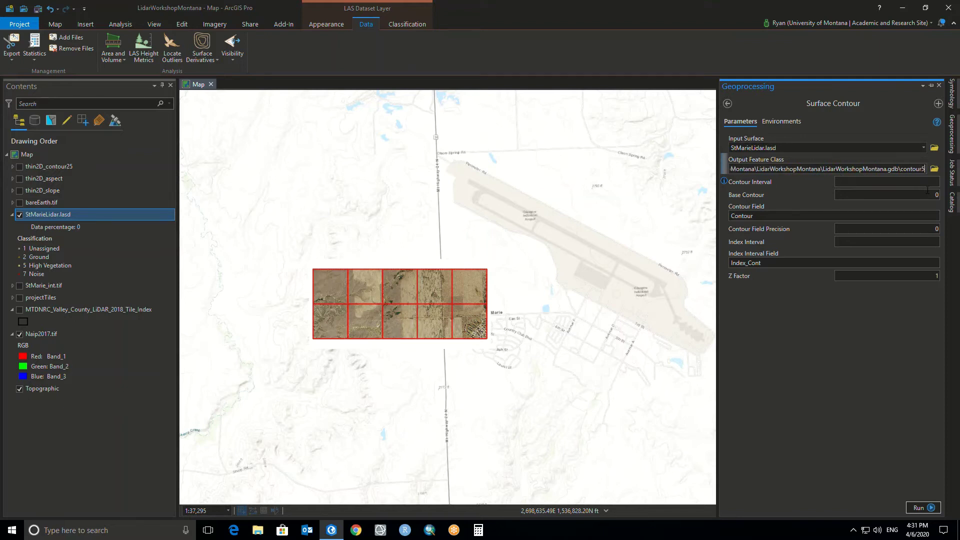
pyautogui.write('_25')
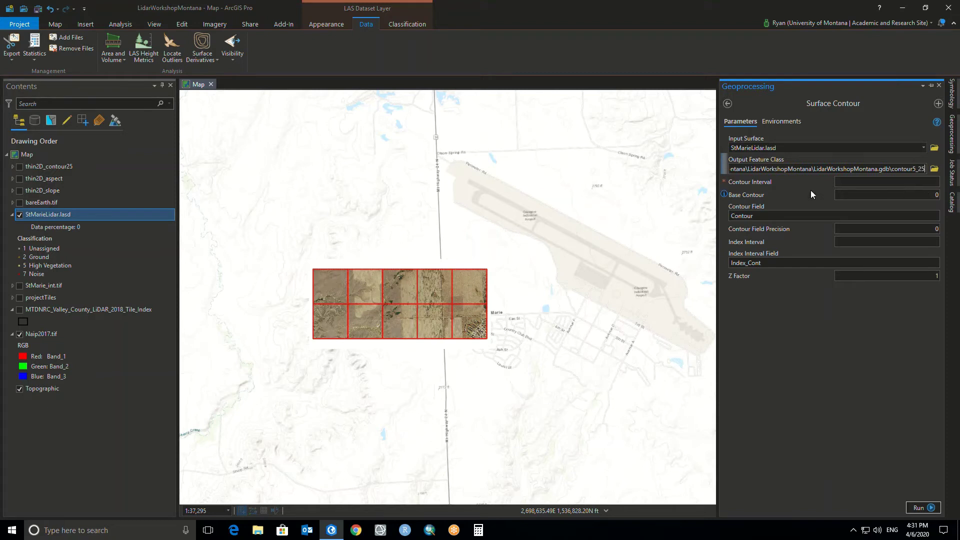
# Generate the contours with a contour interval of 5 and an index interval of 25
pyautogui.click(906, 184)
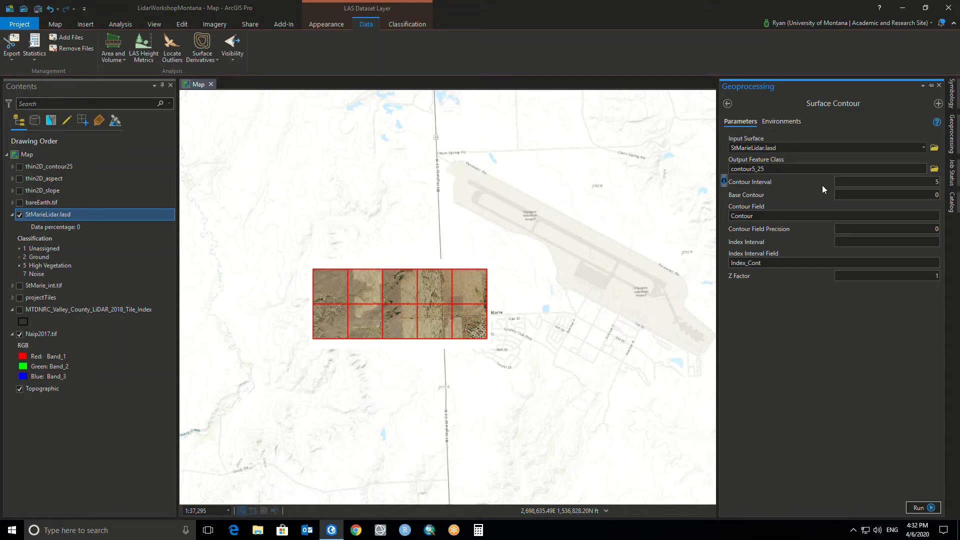
pyautogui.click(869, 248)
pyautogui.write('25')
pyautogui.click(924, 508)
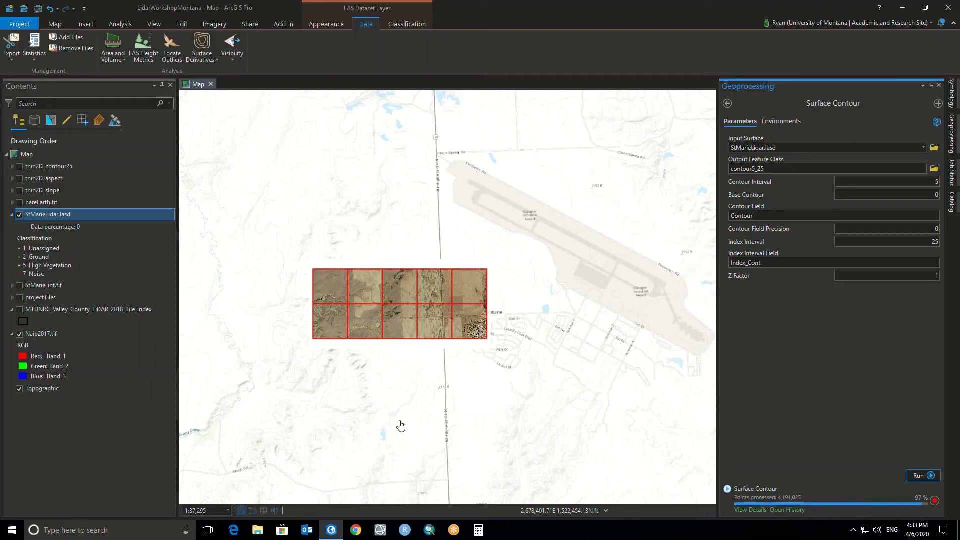
pyautogui.click(43, 389)
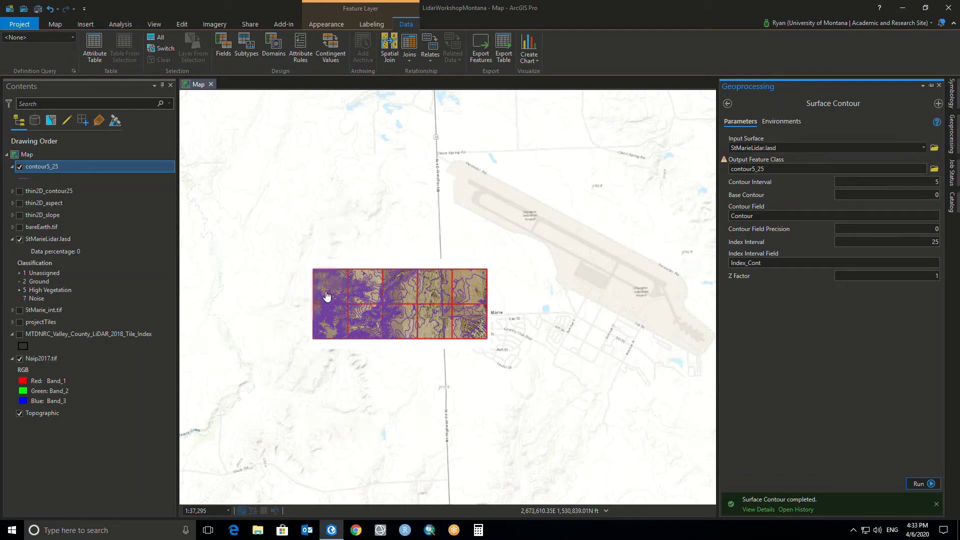
# Inspect the contour5_25 lines across the western tiles and hide the StMarieLidar.lasd layer
pyautogui.scroll(2, 326, 296)
pyautogui.scroll(2, 326, 296)
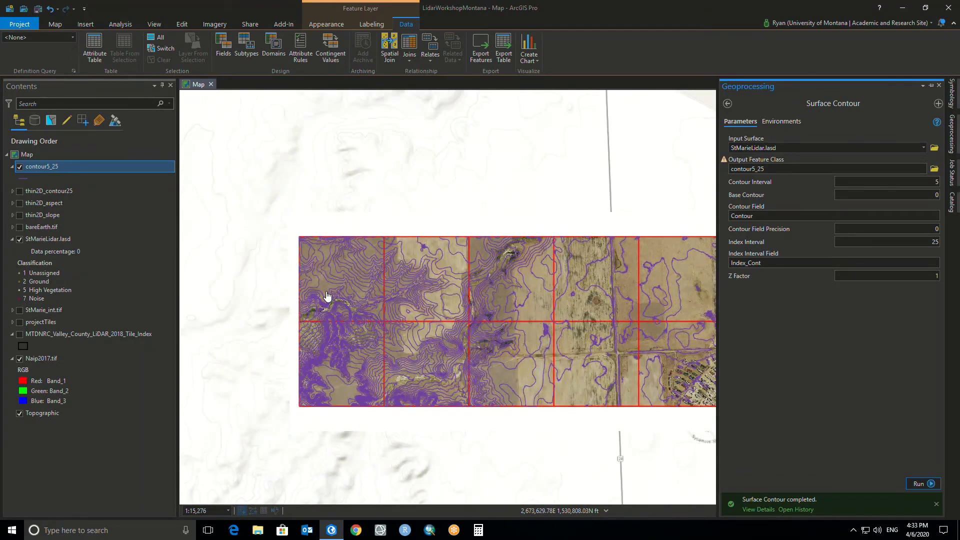
pyautogui.scroll(2, 332, 303)
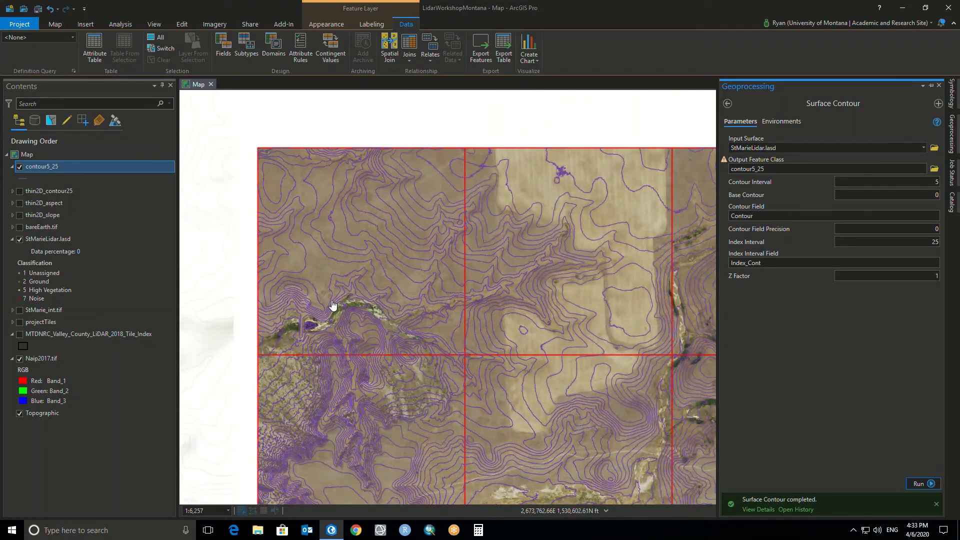
pyautogui.moveTo(434, 349); pyautogui.dragTo(382, 306)
pyautogui.moveTo(622, 382); pyautogui.dragTo(589, 295)
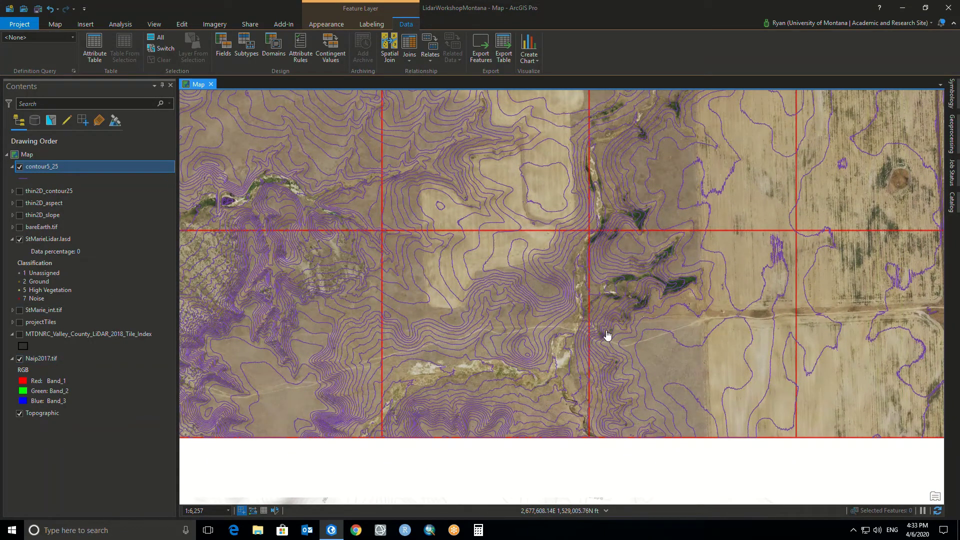
pyautogui.moveTo(606, 332); pyautogui.dragTo(576, 316)
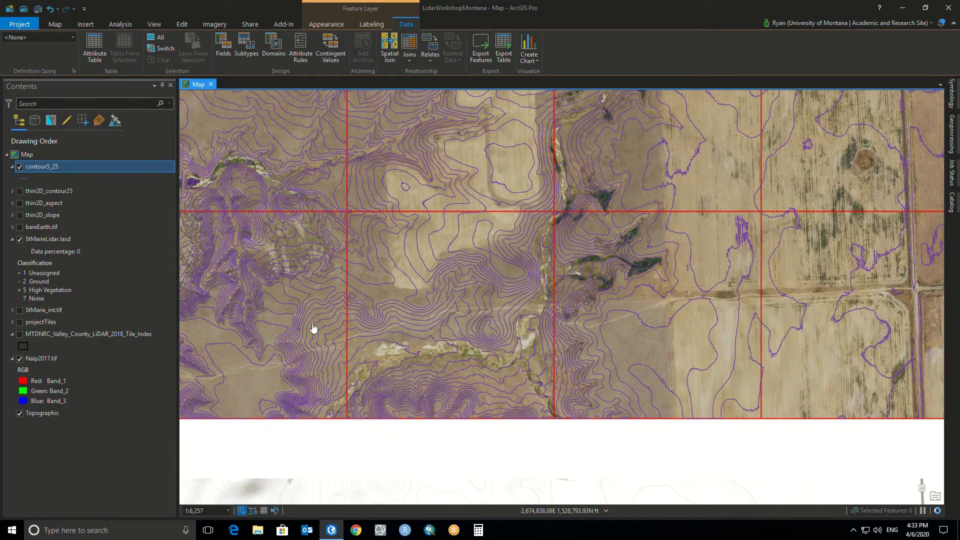
pyautogui.scroll(2, 314, 330)
pyautogui.moveTo(483, 242)
pyautogui.mouseDown()
pyautogui.moveTo(455, 311)
pyautogui.moveTo(429, 321)
pyautogui.mouseUp()
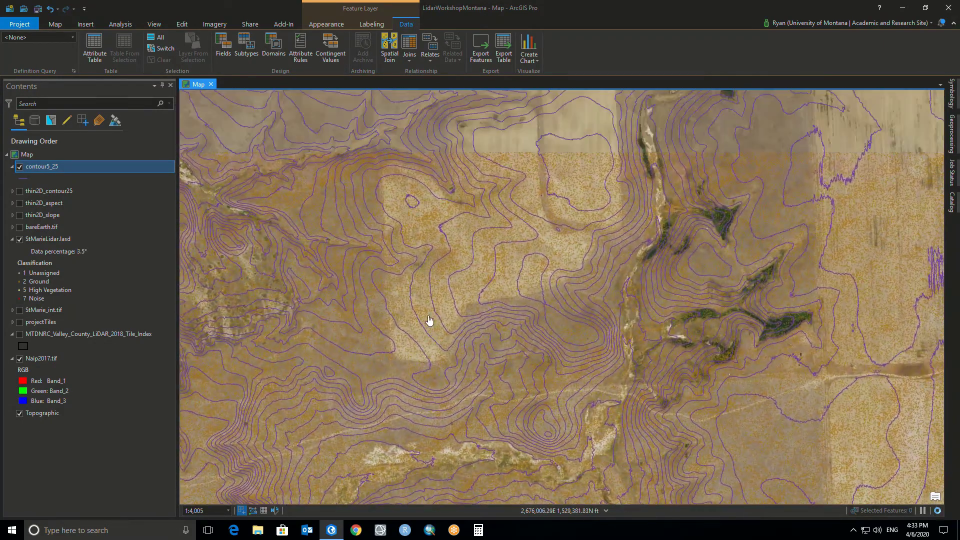
pyautogui.click(20, 240)
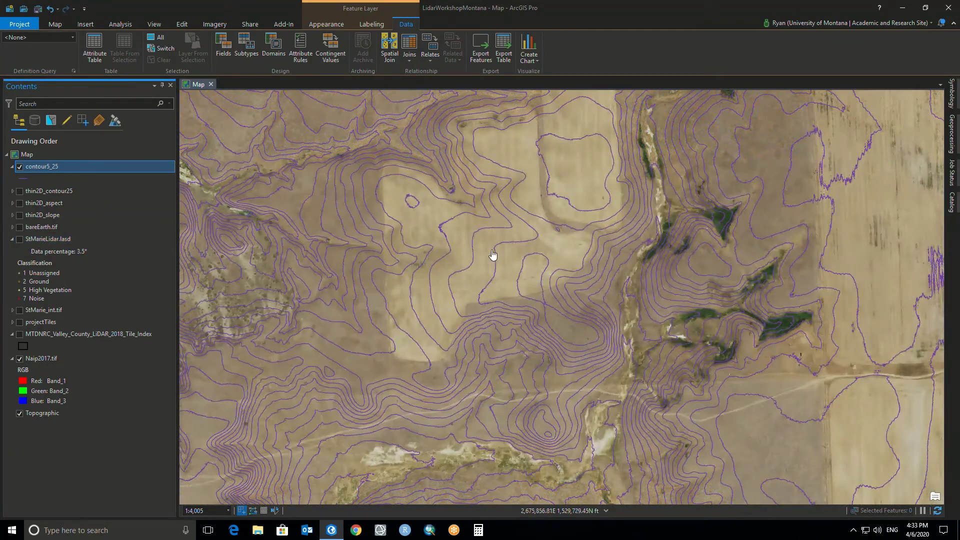
# Examine the contour5_25 line detail at close range in the light-coloured field and along the drainages to its northwest
pyautogui.scroll(3, 449, 229)
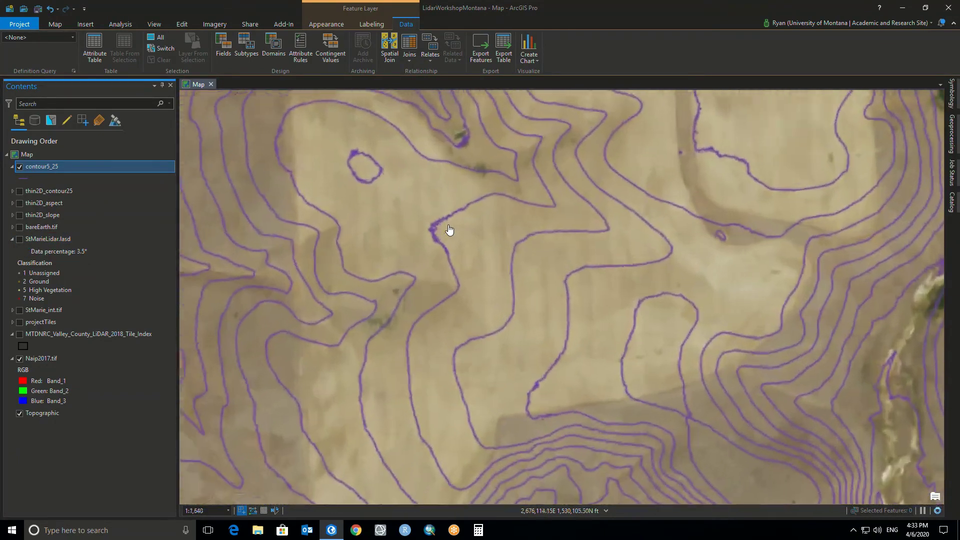
pyautogui.scroll(3, 449, 229)
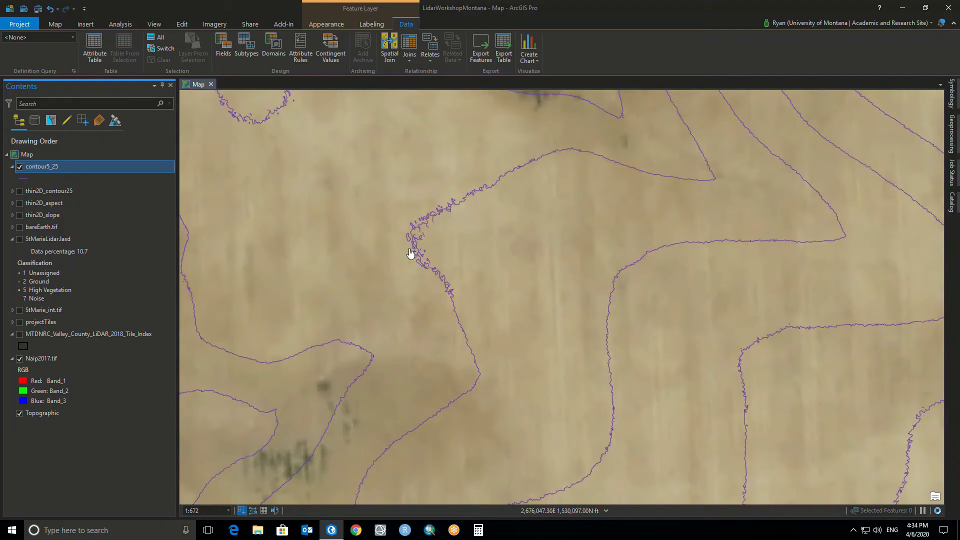
pyautogui.scroll(2, 438, 274)
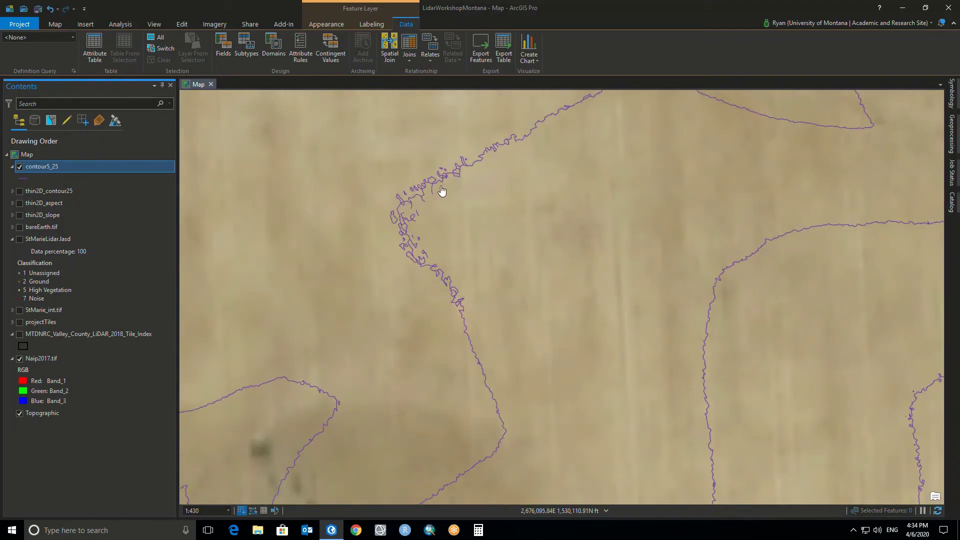
pyautogui.scroll(-3, 599, 280)
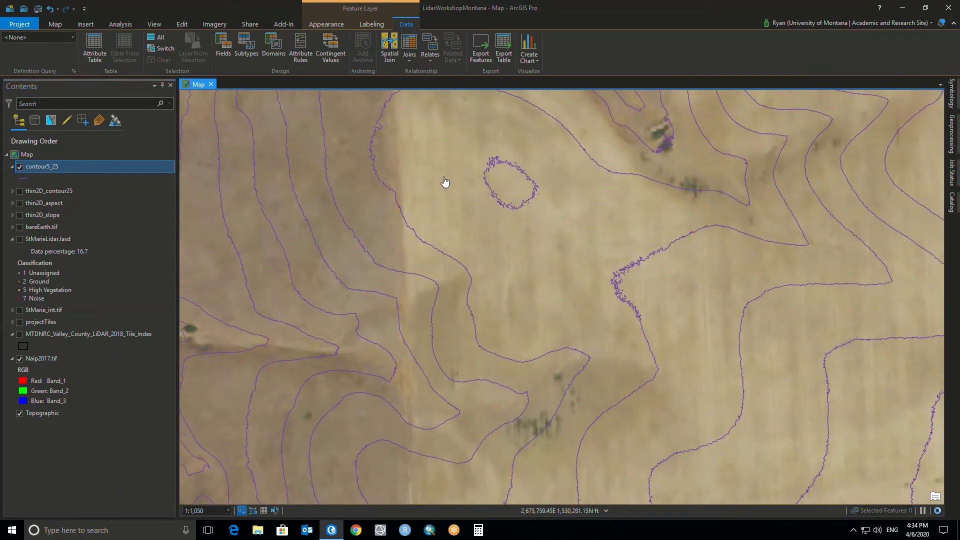
pyautogui.moveTo(444, 182); pyautogui.dragTo(508, 208)
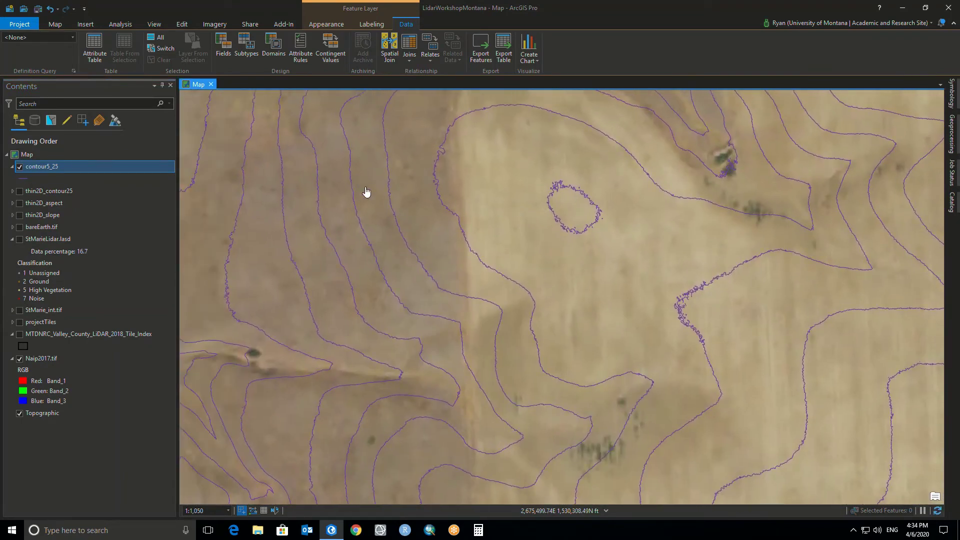
pyautogui.moveTo(369, 193); pyautogui.dragTo(473, 206)
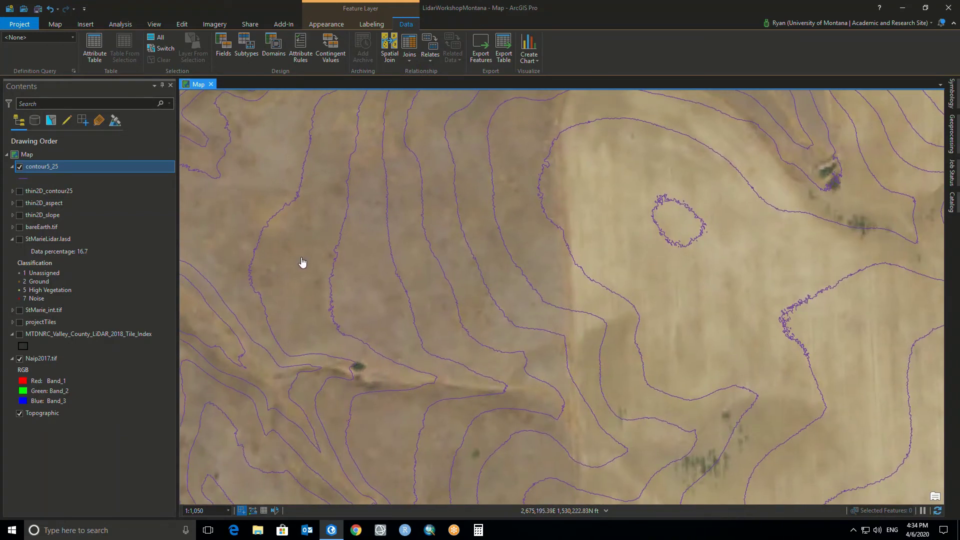
pyautogui.moveTo(302, 262); pyautogui.dragTo(345, 278)
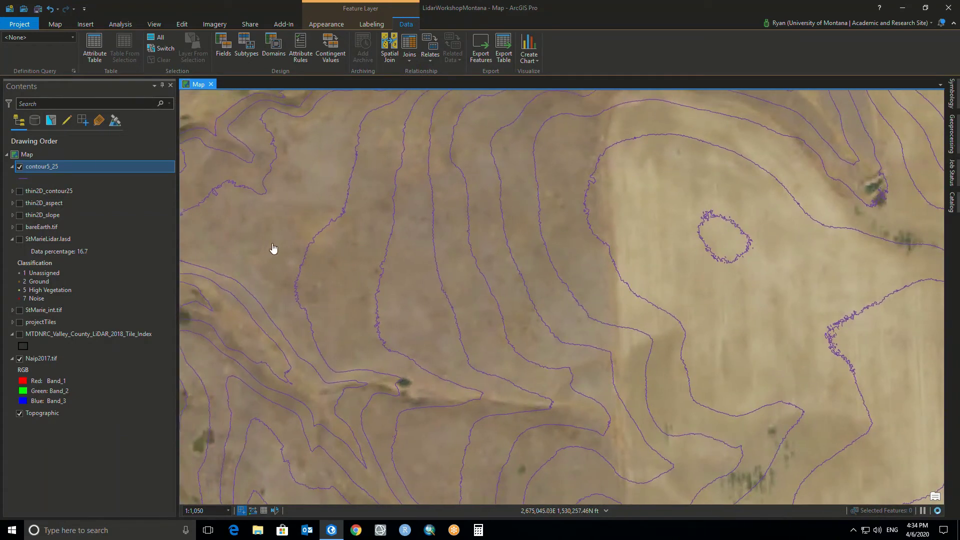
pyautogui.moveTo(268, 251); pyautogui.dragTo(361, 264)
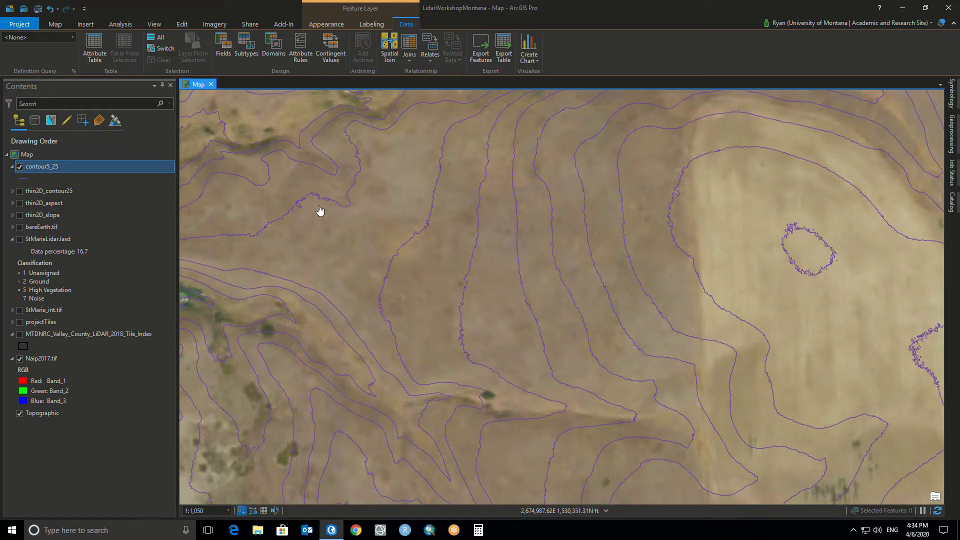
pyautogui.moveTo(286, 202); pyautogui.dragTo(335, 220)
pyautogui.moveTo(340, 224); pyautogui.dragTo(336, 220)
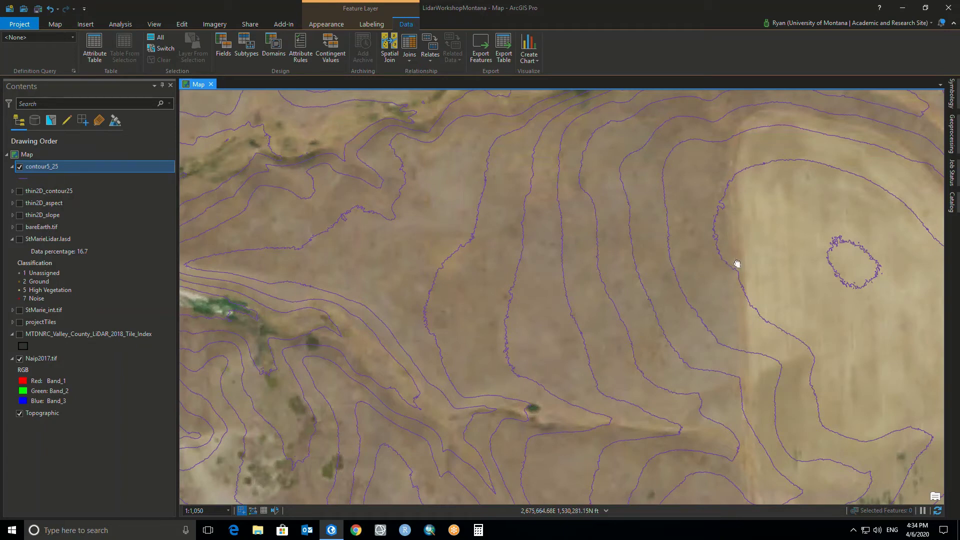
pyautogui.moveTo(739, 263); pyautogui.dragTo(761, 325)
pyautogui.moveTo(500, 242); pyautogui.dragTo(556, 271)
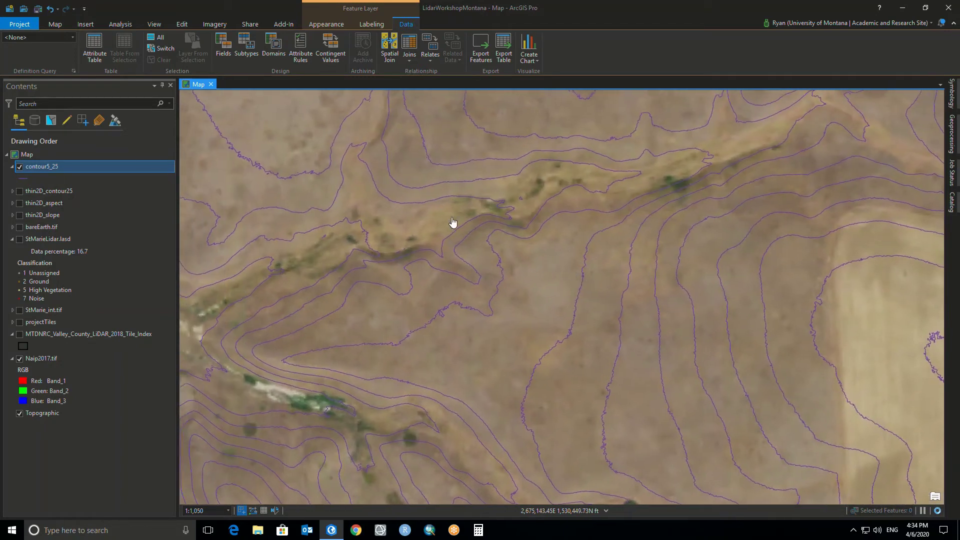
pyautogui.moveTo(305, 173); pyautogui.dragTo(377, 240)
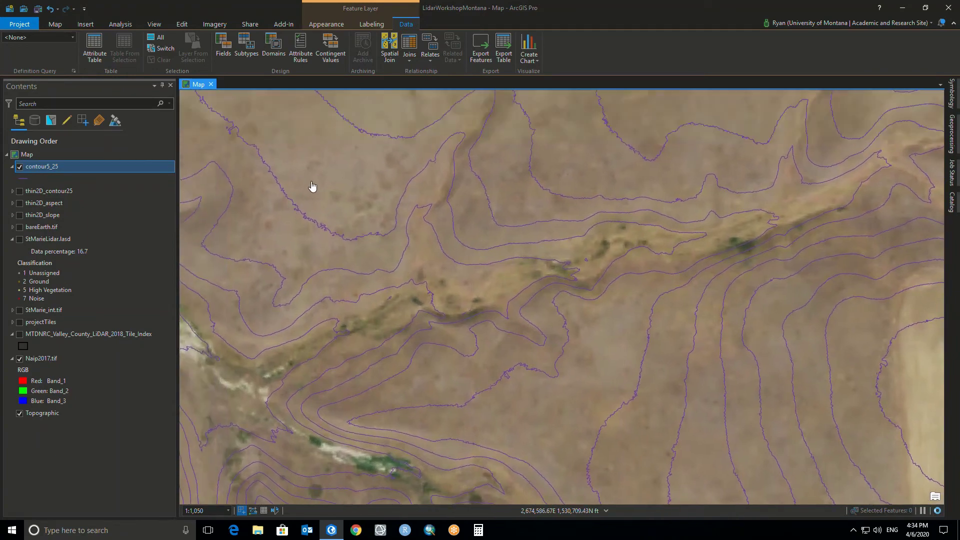
pyautogui.moveTo(298, 246); pyautogui.dragTo(352, 261)
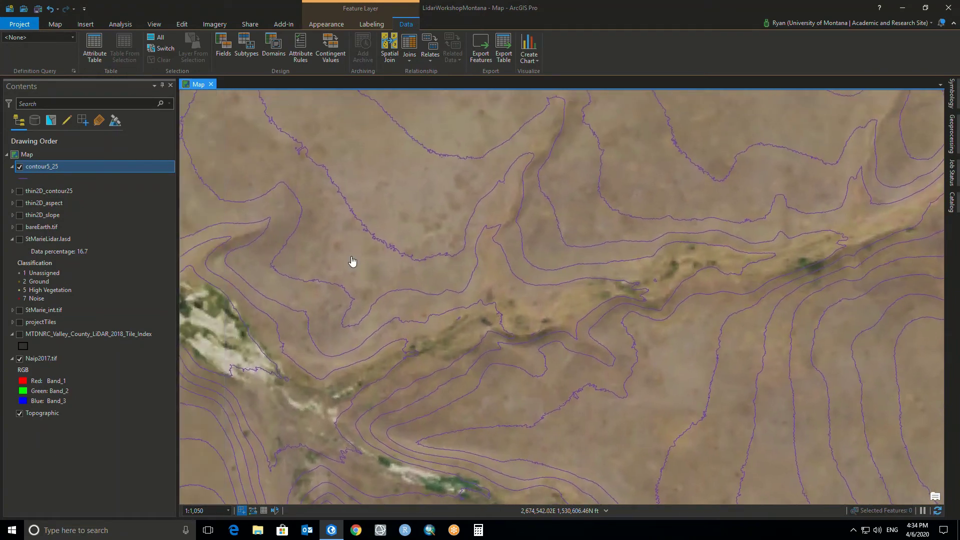
pyautogui.moveTo(274, 178); pyautogui.dragTo(318, 212)
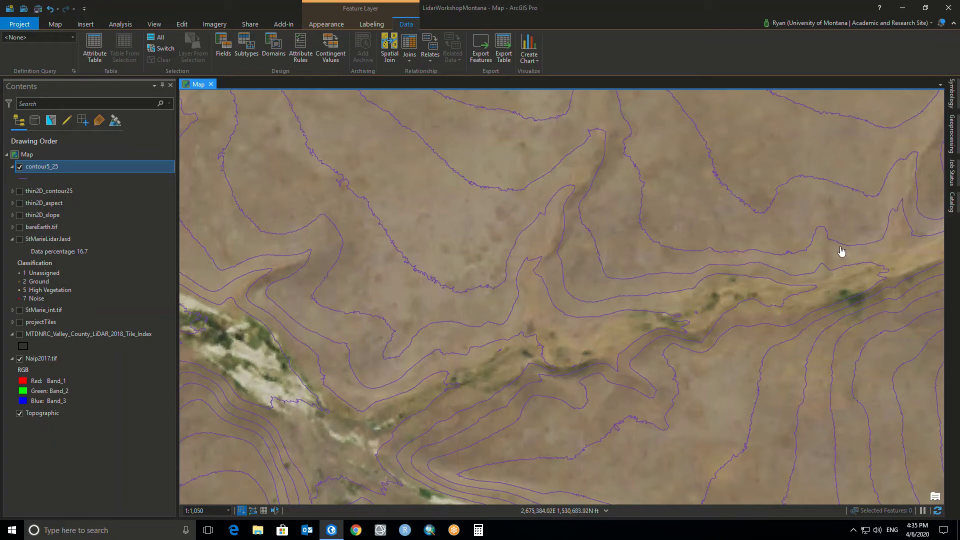
pyautogui.scroll(-2, 452, 266)
pyautogui.scroll(-3, 452, 266)
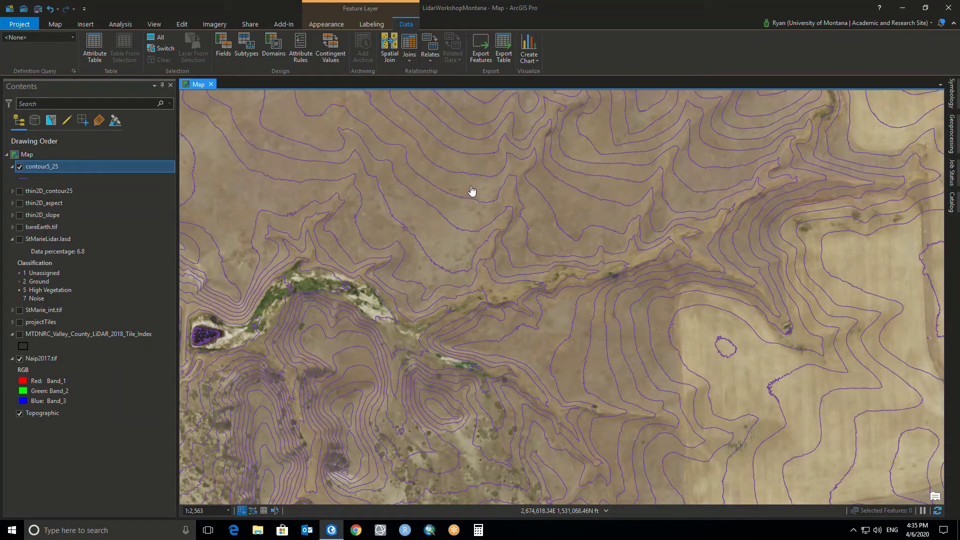
# Start the Thin LAS tool with StMarieLidar.lasd as the input LAS dataset
pyautogui.click(955, 142)
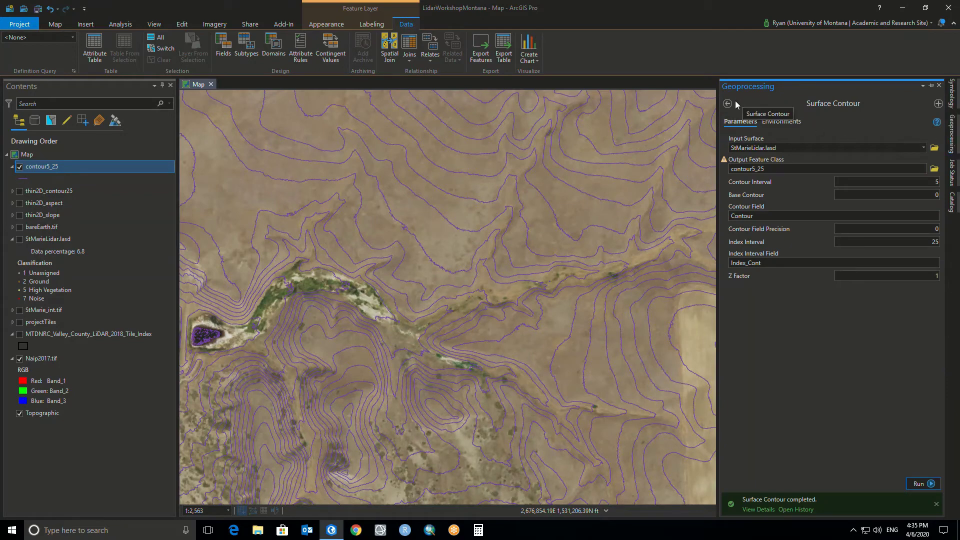
pyautogui.click(728, 104)
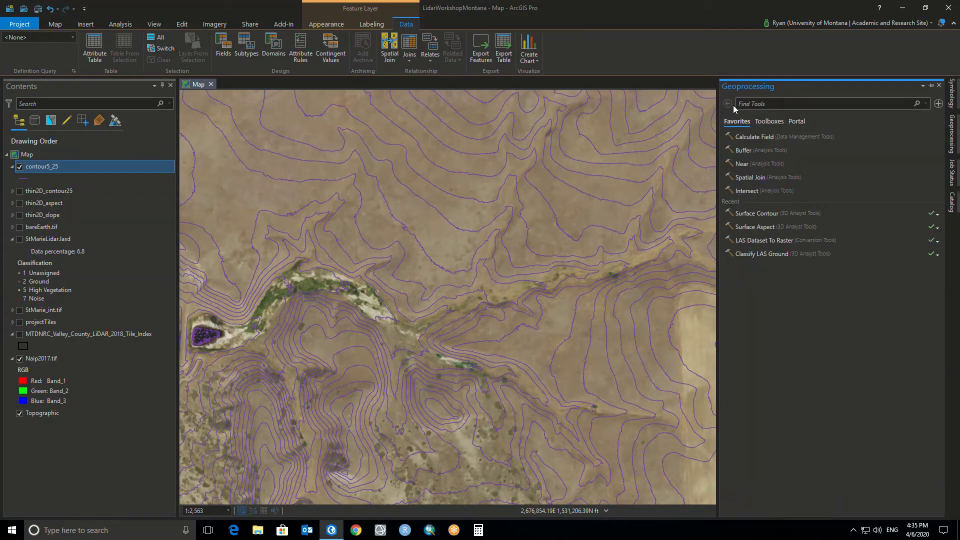
pyautogui.click(770, 102)
pyautogui.write('thin las')
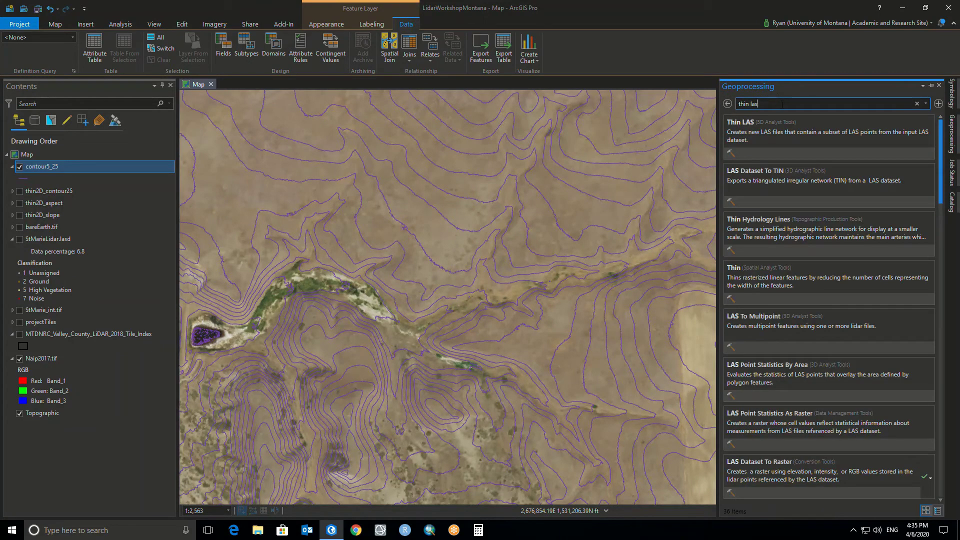
pyautogui.click(772, 140)
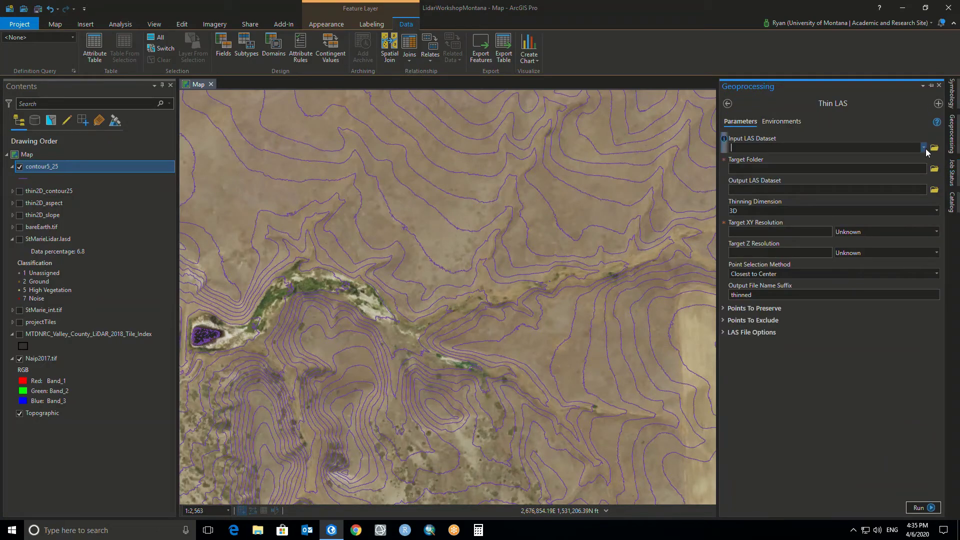
pyautogui.click(925, 148)
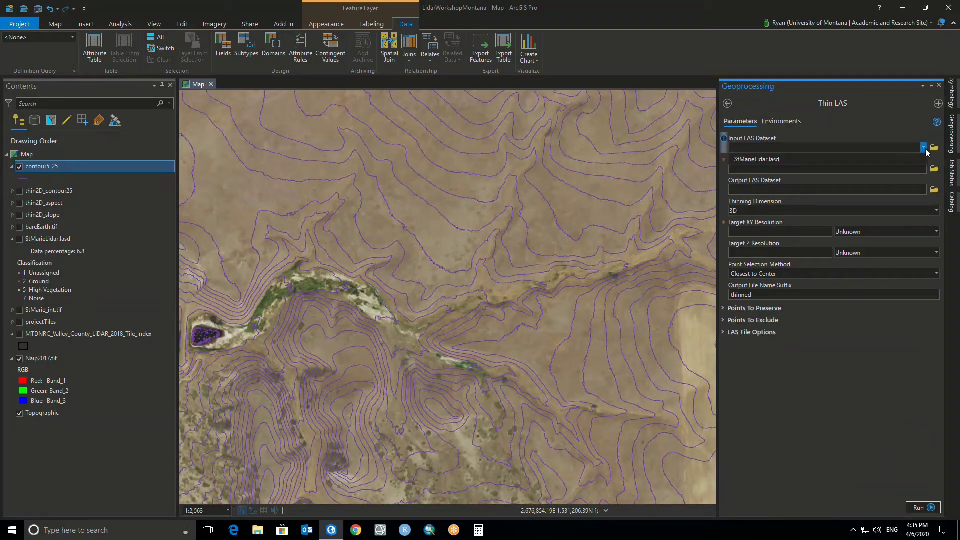
pyautogui.click(798, 159)
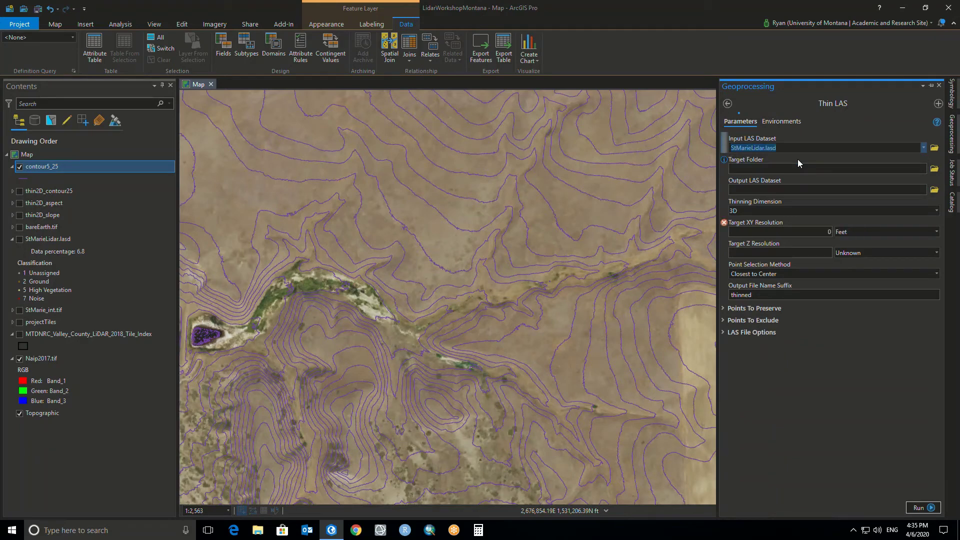
# Set the target folder to LidarWorkshopMontana and name the output LAS dataset Thinned_LAS
pyautogui.click(935, 169)
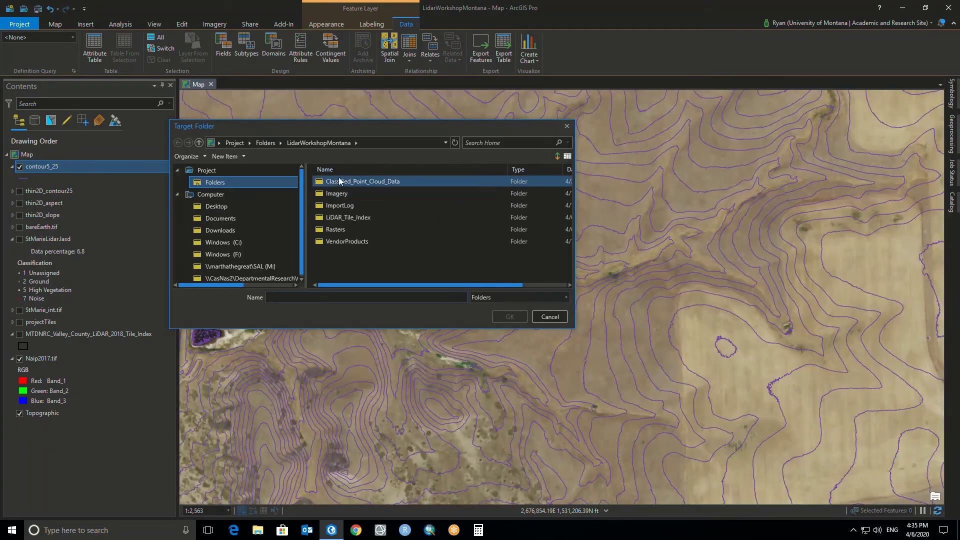
pyautogui.click(270, 143)
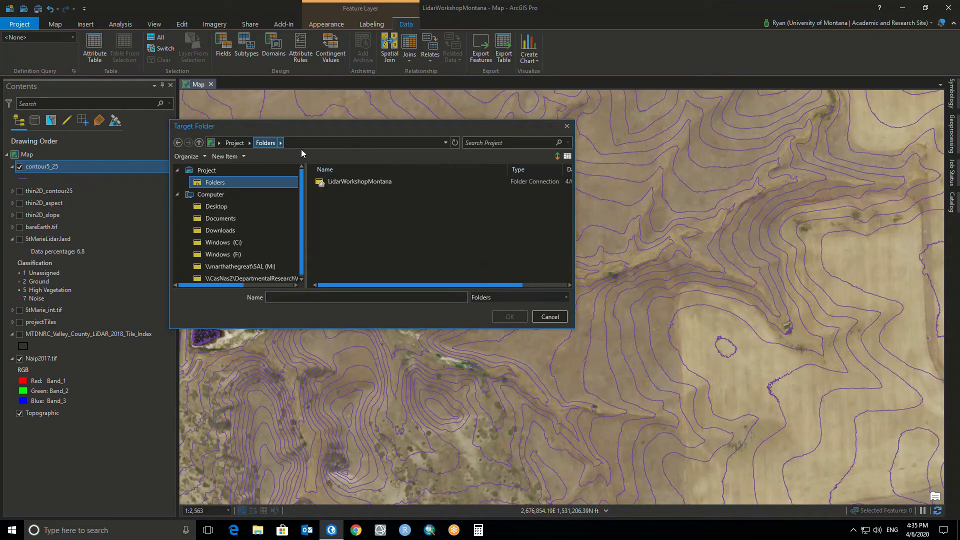
pyautogui.doubleClick(356, 181)
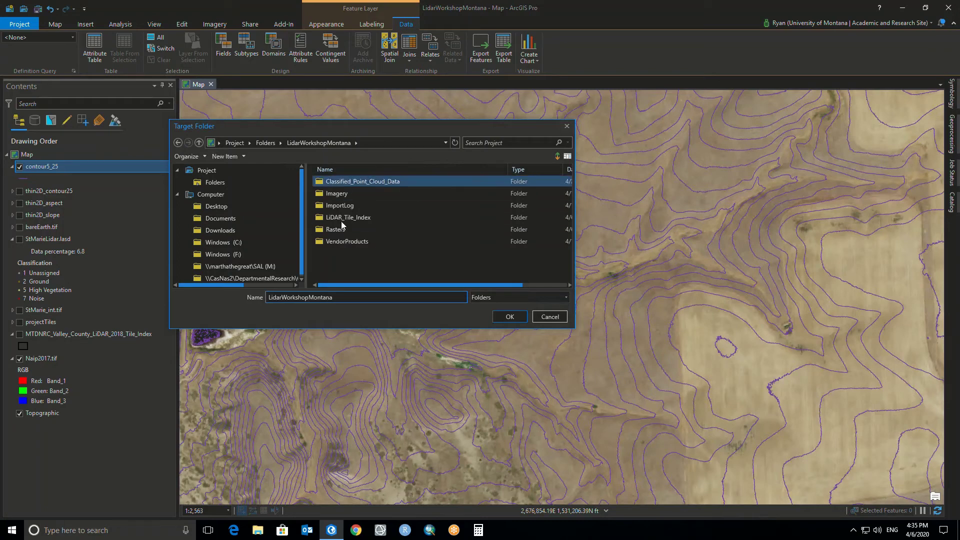
pyautogui.click(509, 317)
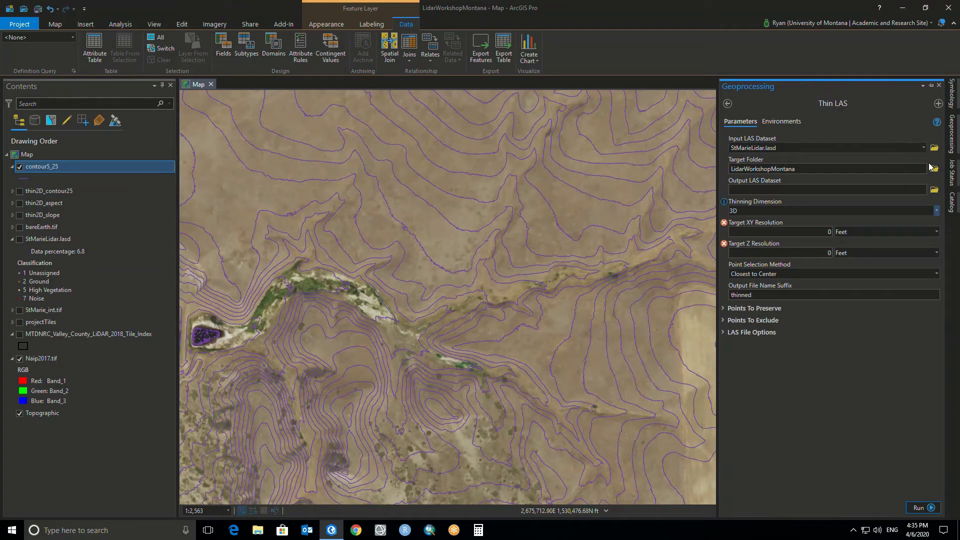
pyautogui.click(923, 194)
pyautogui.write('Thinne')
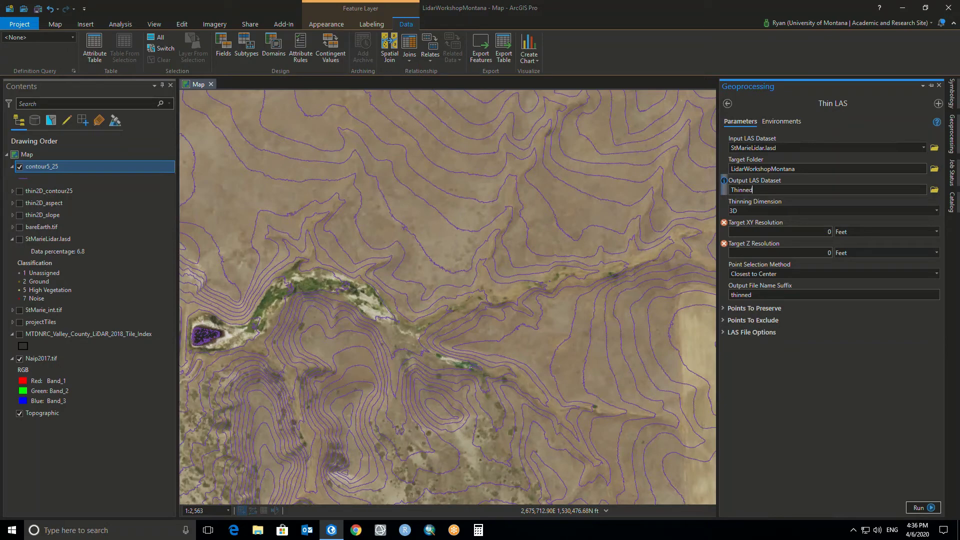
pyautogui.write('d_LAS')
# Thin the LAS dataset in 2D with a target XY resolution of 10 feet, selecting points by Closest to Average Height
pyautogui.click(937, 211)
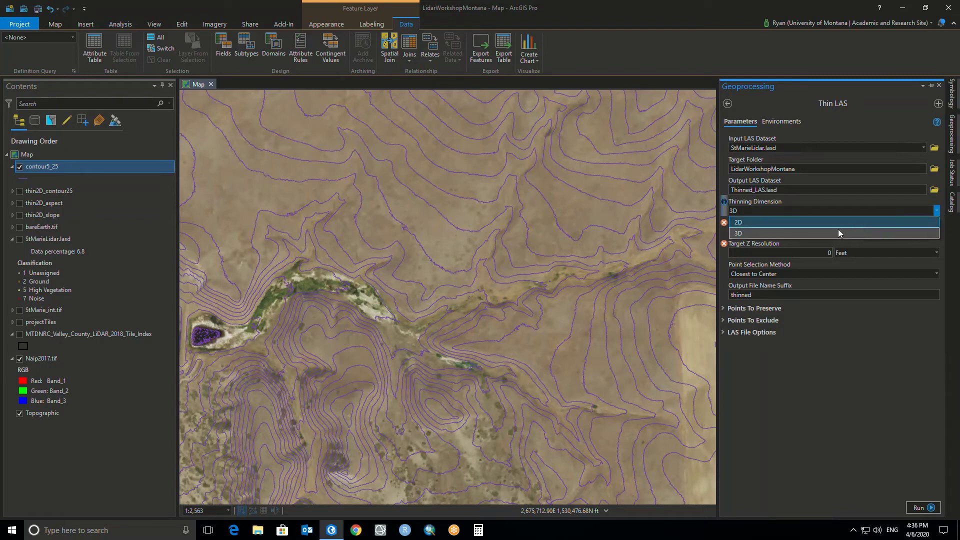
pyautogui.click(829, 224)
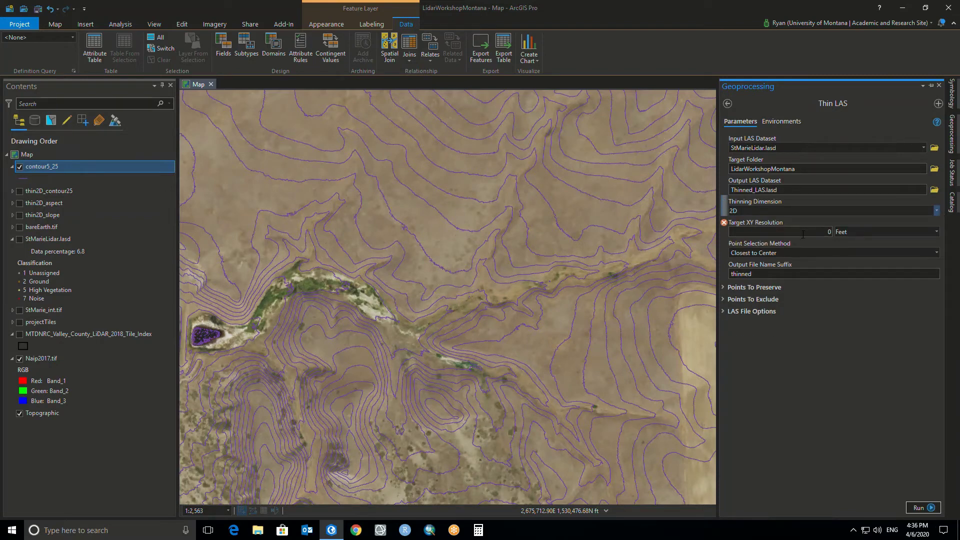
pyautogui.click(821, 234)
pyautogui.write('10')
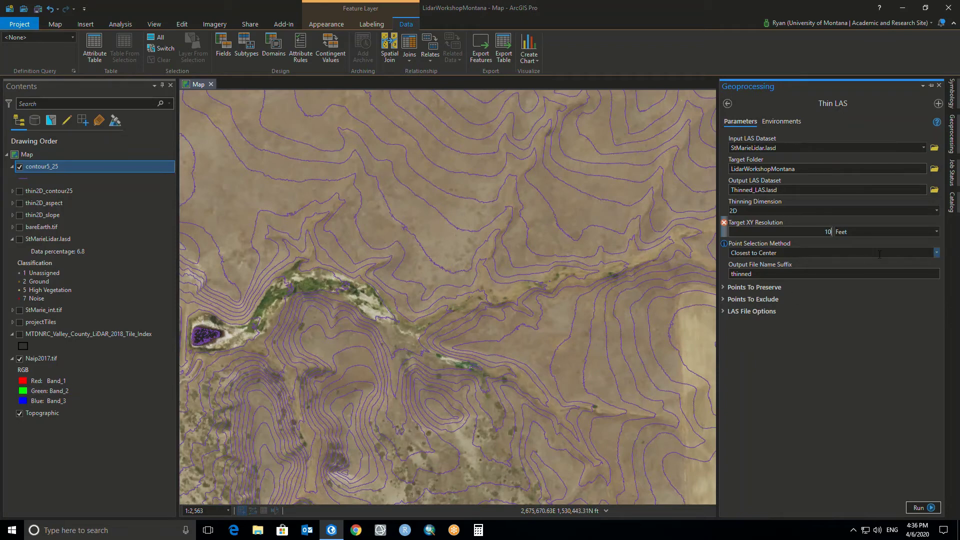
pyautogui.moveTo(727, 247)
pyautogui.click(937, 253)
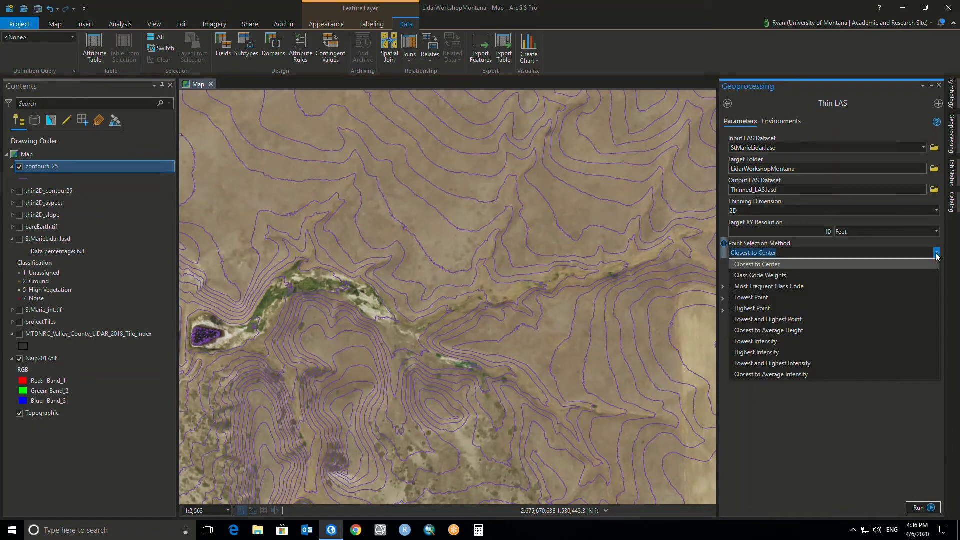
pyautogui.click(804, 330)
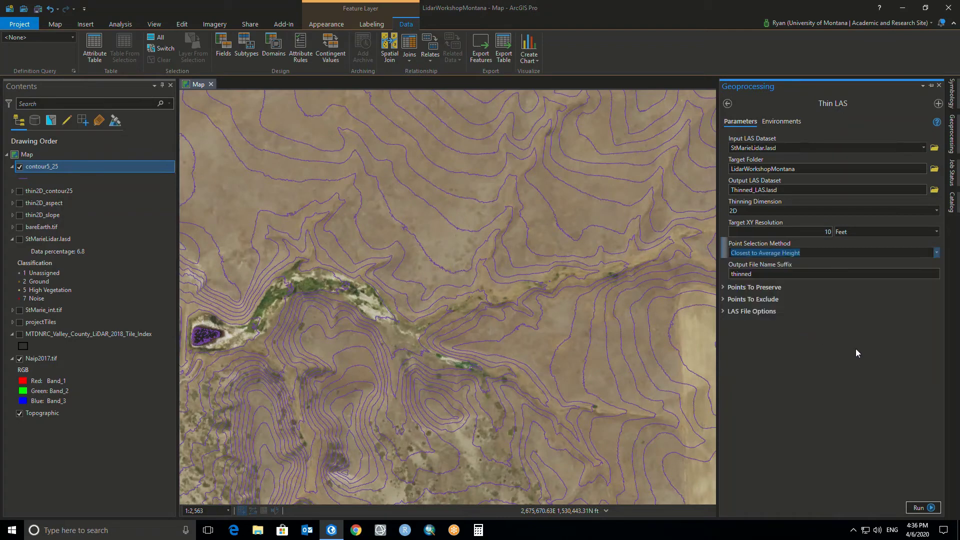
pyautogui.click(769, 278)
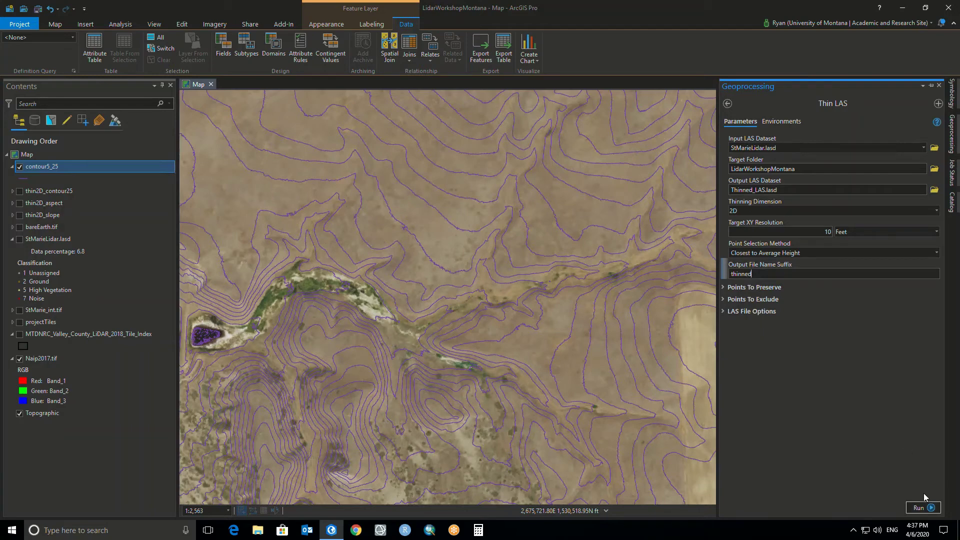
pyautogui.click(922, 507)
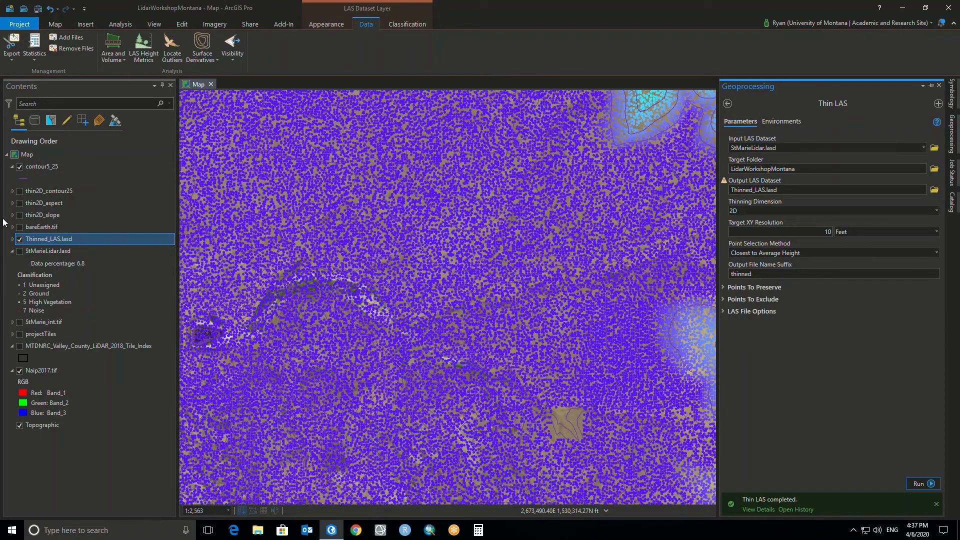
# Expand the Thinned_LAS.lasd layer to view its data percentage and elevation legend
pyautogui.click(13, 239)
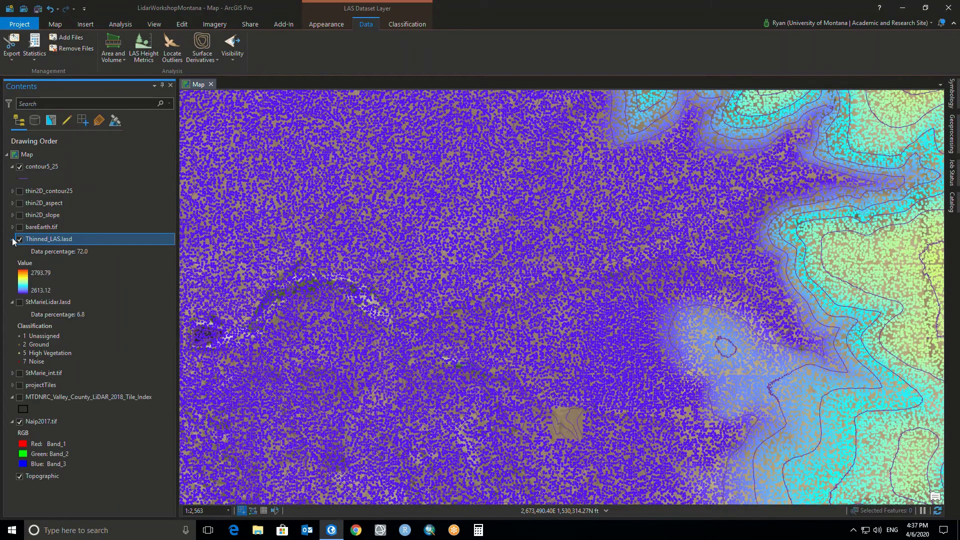
pyautogui.click(13, 239)
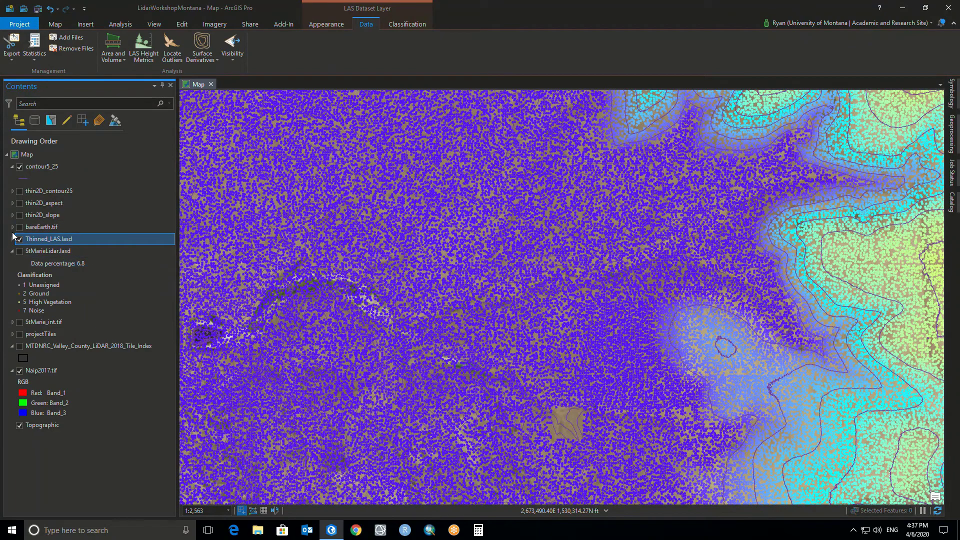
pyautogui.click(13, 239)
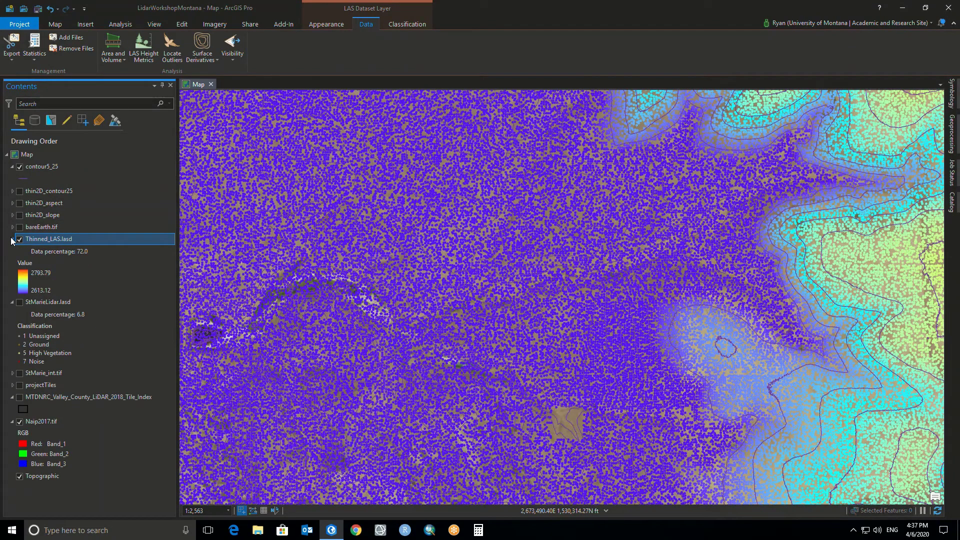
# Symbolize the points of Thinned_LAS.lasd by class
pyautogui.click(397, 25)
pyautogui.click(321, 24)
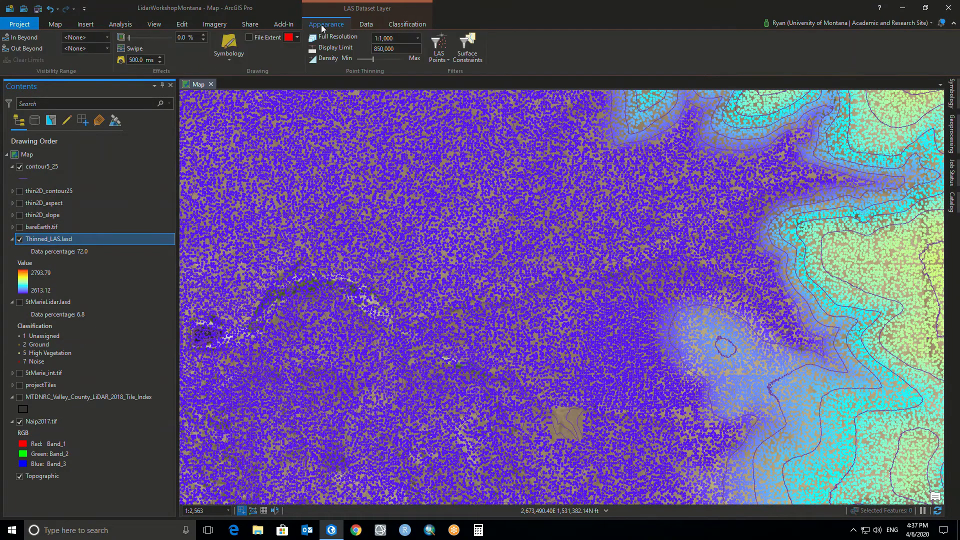
pyautogui.click(226, 59)
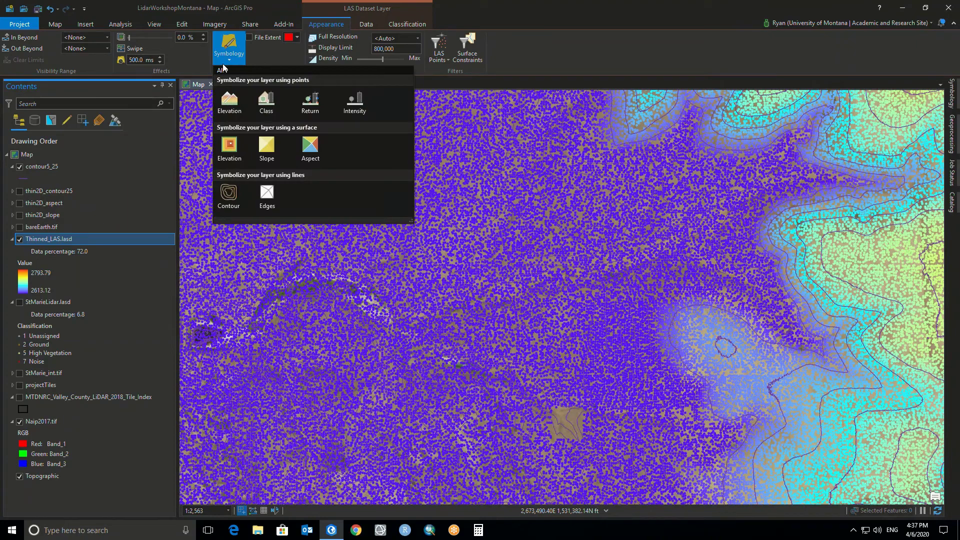
pyautogui.click(273, 105)
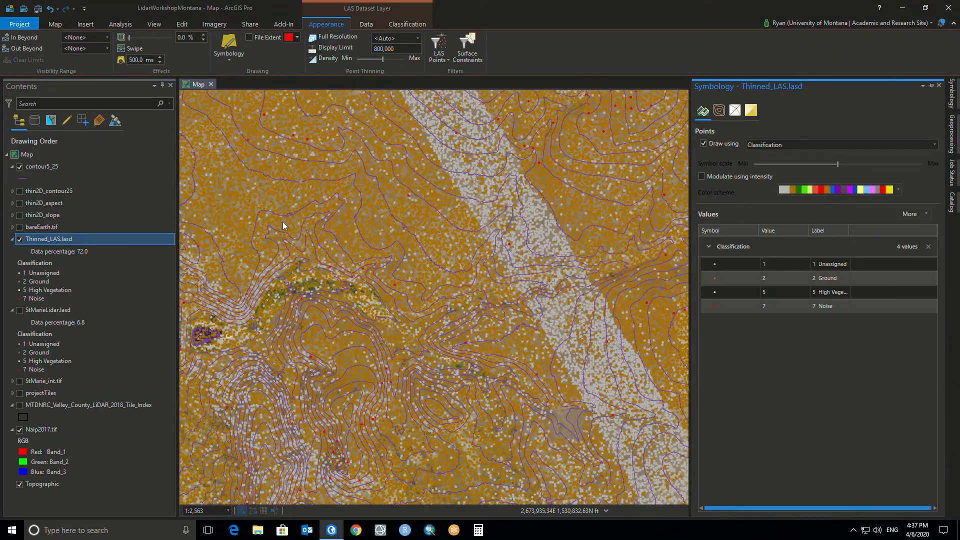
# Examine the classified thinned points at several scales, temporarily displaying StMarieLidar.lasd to compare their density with the original points
pyautogui.scroll(-3, 470, 361)
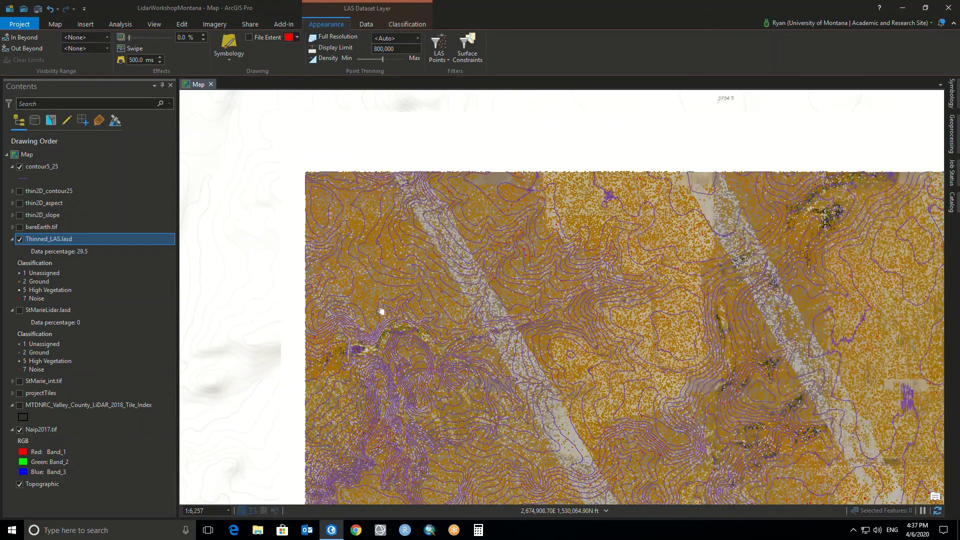
pyautogui.moveTo(406, 326); pyautogui.dragTo(274, 253)
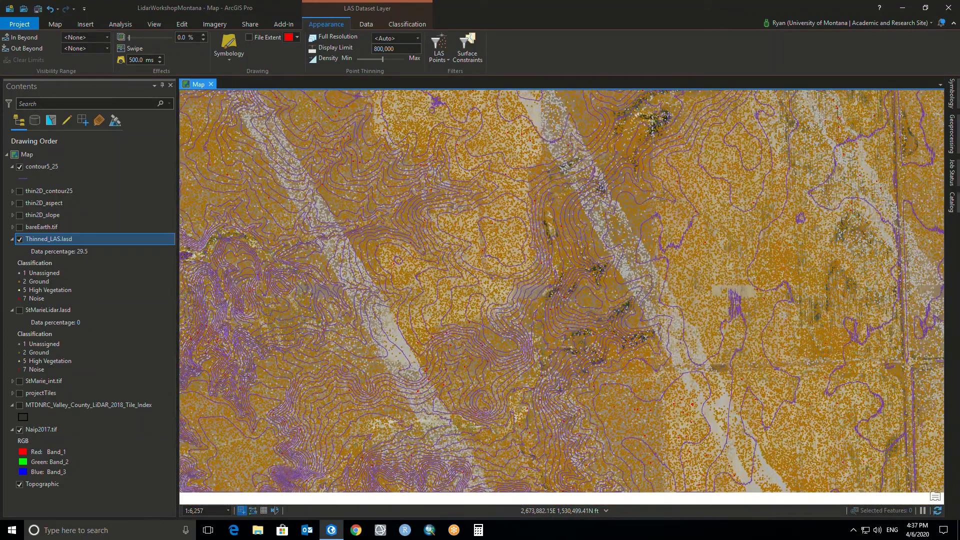
pyautogui.scroll(5, 503, 220)
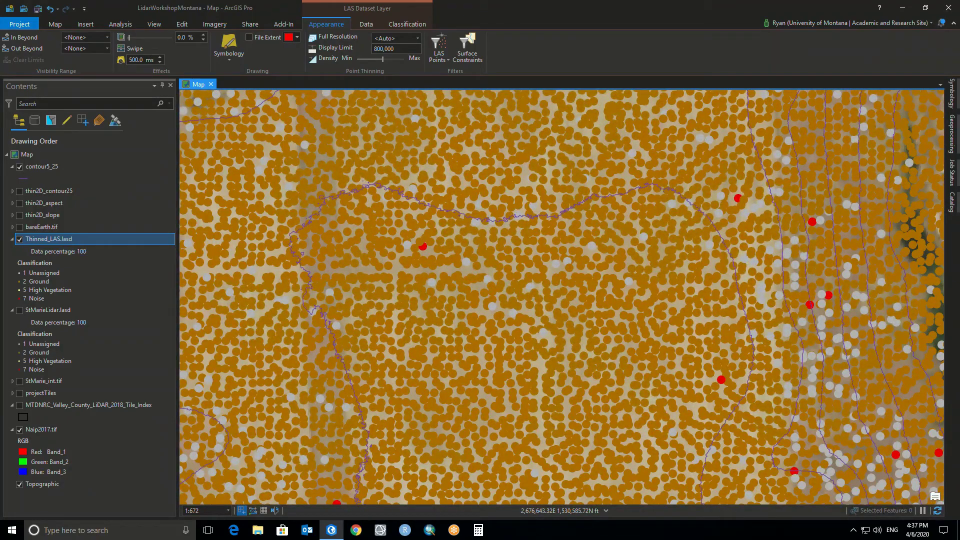
pyautogui.click(20, 310)
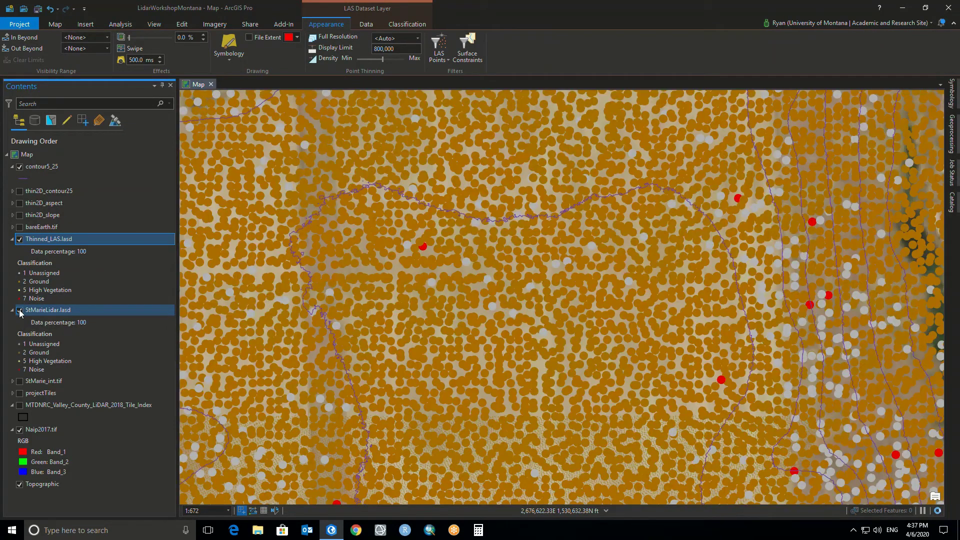
pyautogui.click(20, 240)
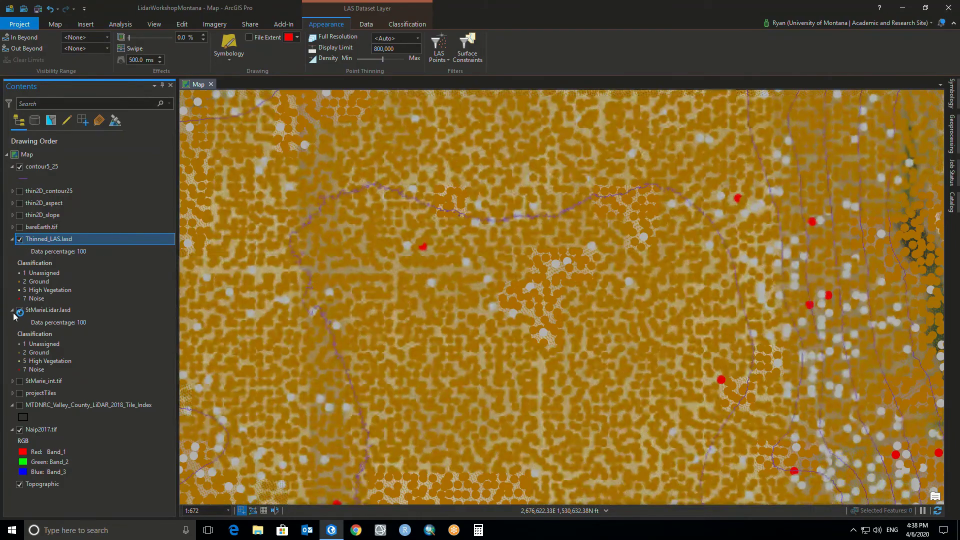
pyautogui.click(20, 311)
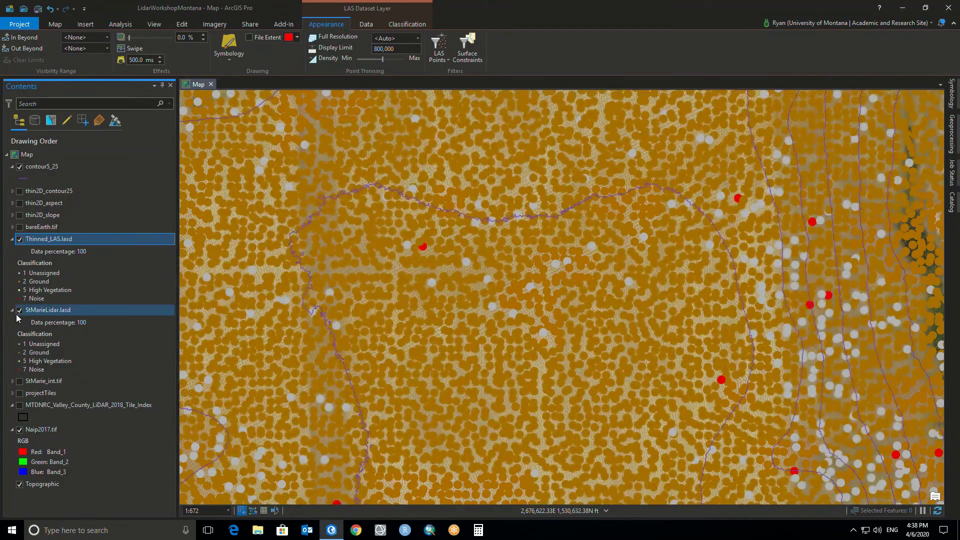
pyautogui.scroll(-2, 448, 317)
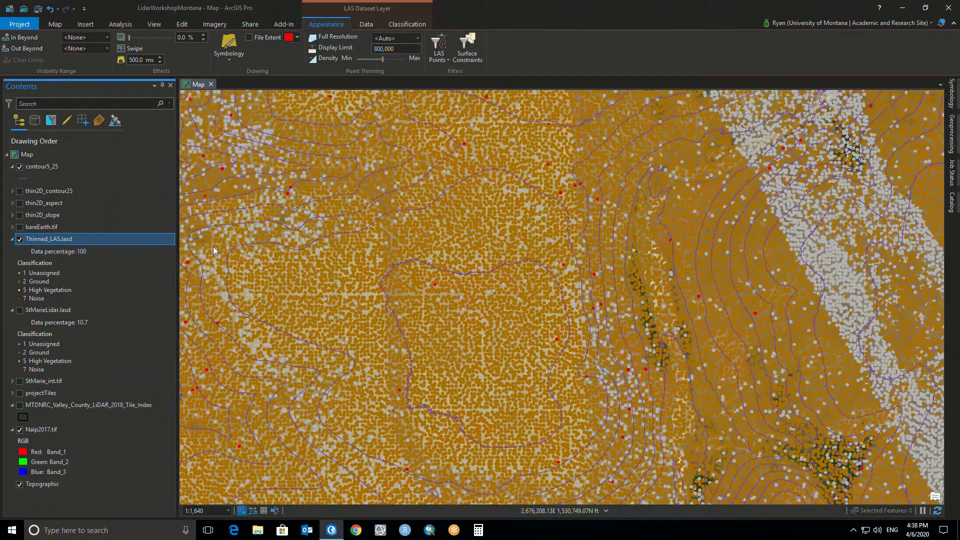
pyautogui.scroll(-2, 412, 295)
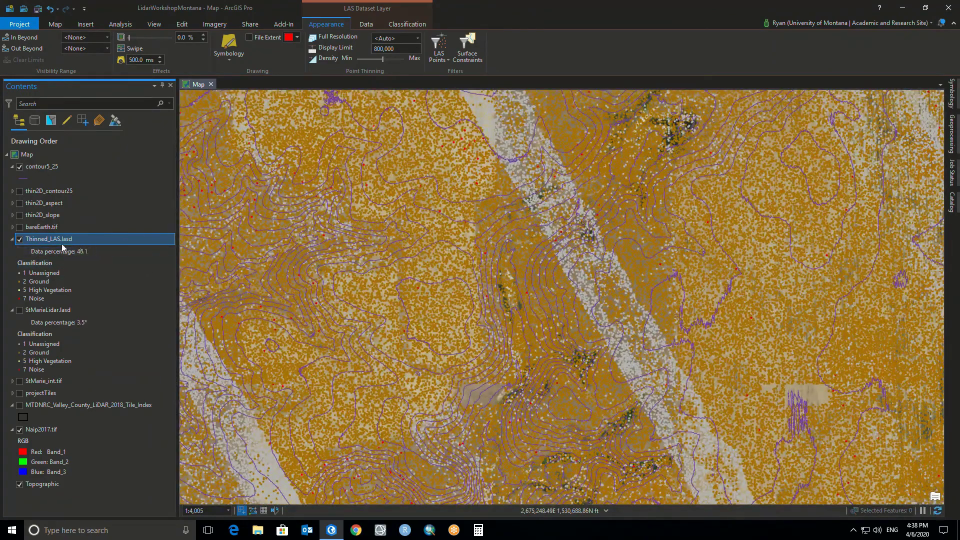
# Collapse the Thinned_LAS.lasd legend and start the Surface Contour tool with Thinned_LAS.lasd as the input surface
pyautogui.click(13, 240)
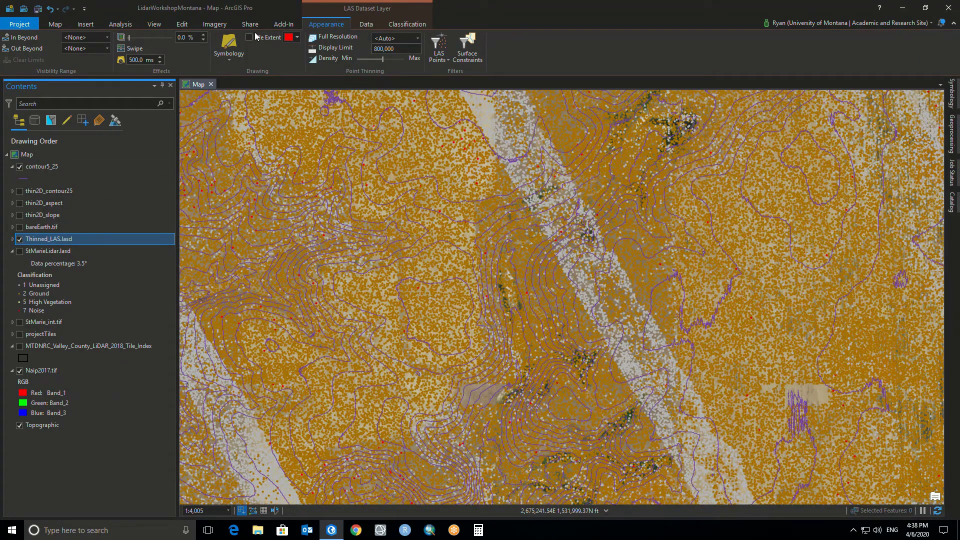
pyautogui.click(367, 24)
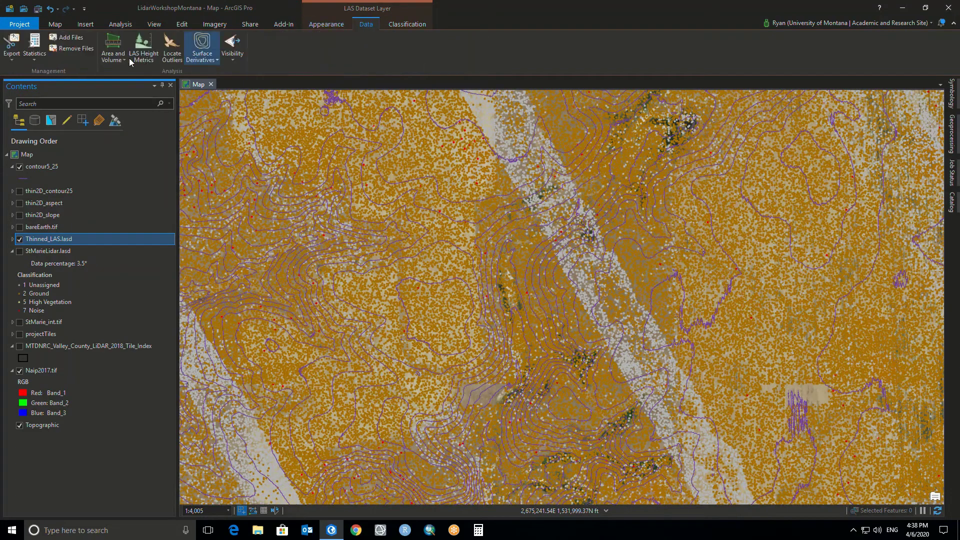
pyautogui.click(201, 42)
pyautogui.click(220, 99)
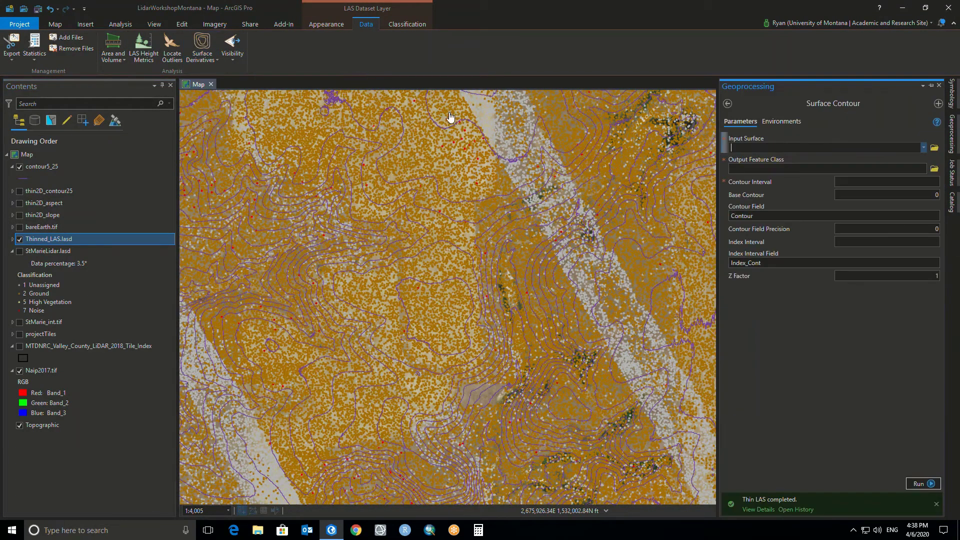
pyautogui.click(924, 148)
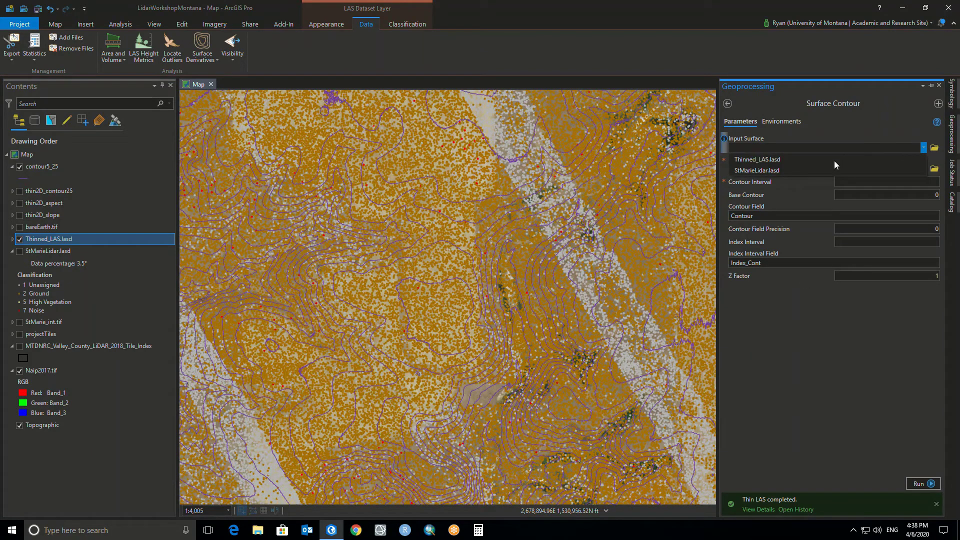
pyautogui.click(787, 161)
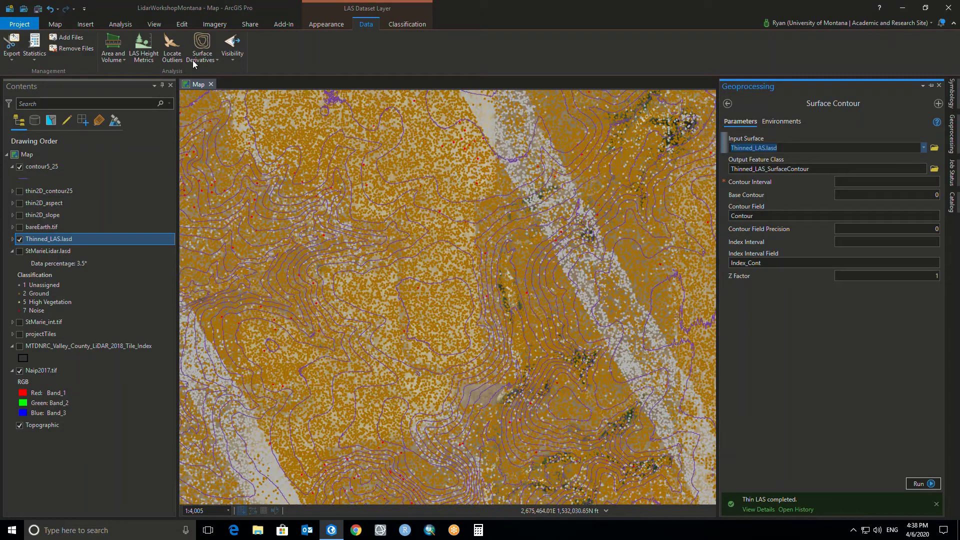
# Display the thin2D_contour25 layer and hide Thinned_LAS.lasd and contour5_25
pyautogui.click(20, 191)
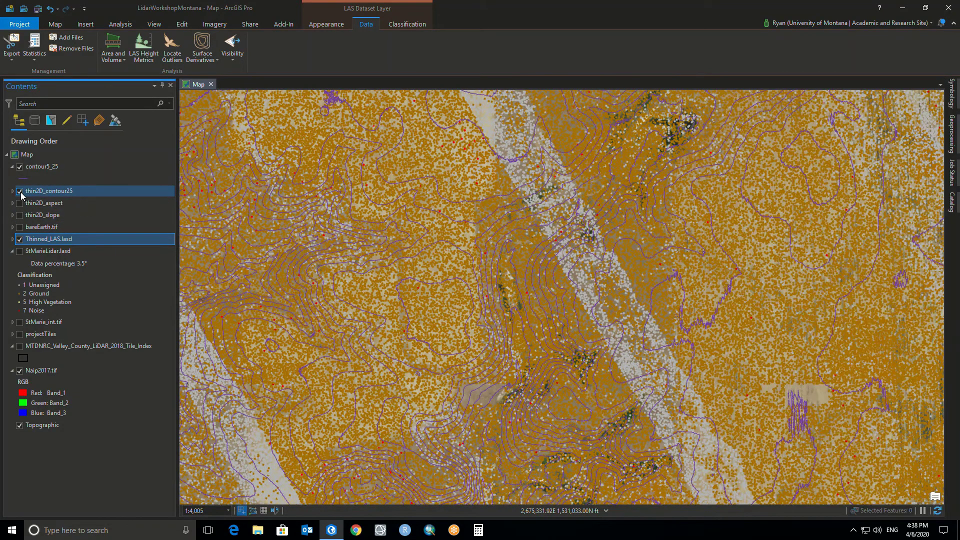
pyautogui.click(19, 240)
pyautogui.scroll(-2, 408, 323)
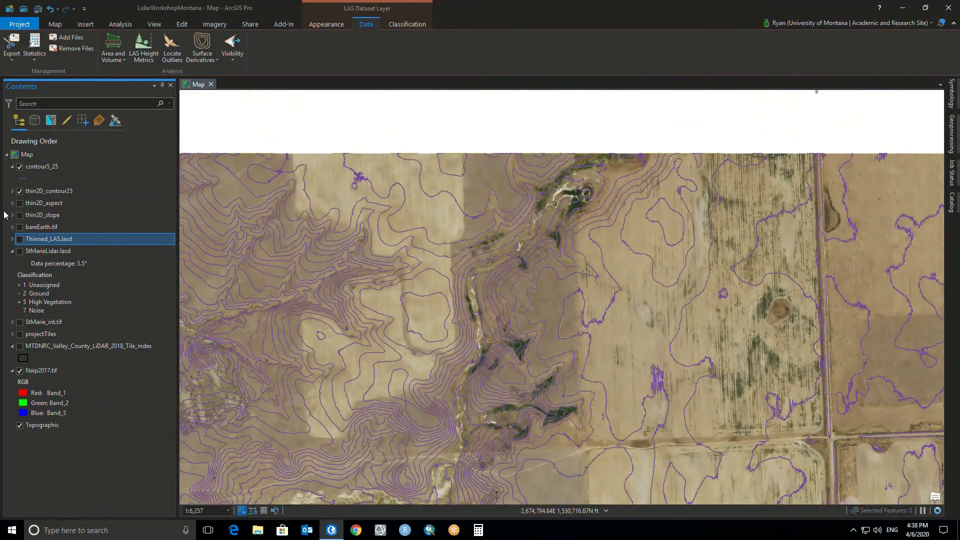
pyautogui.click(19, 167)
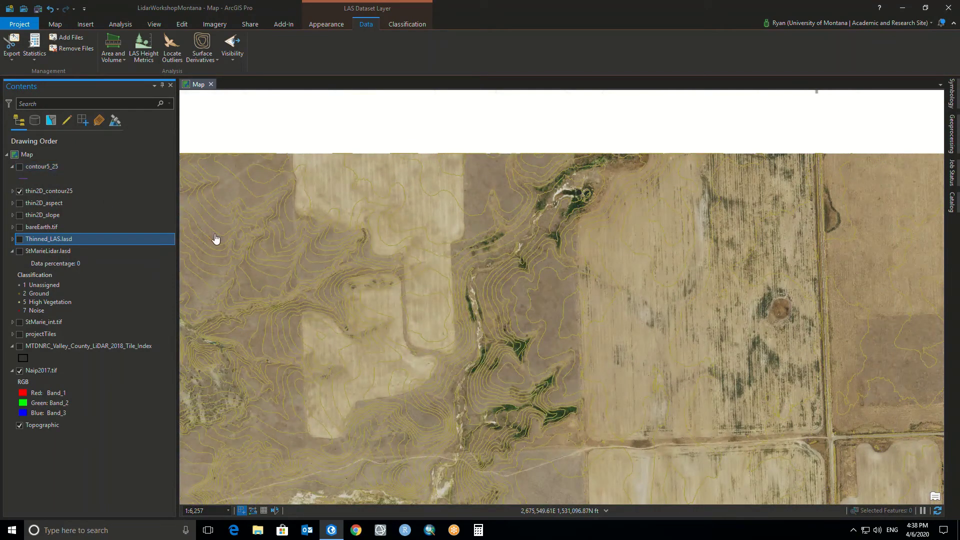
# Change the line color of the thin2D_contour25 layer to green
pyautogui.click(13, 191)
pyautogui.click(22, 204)
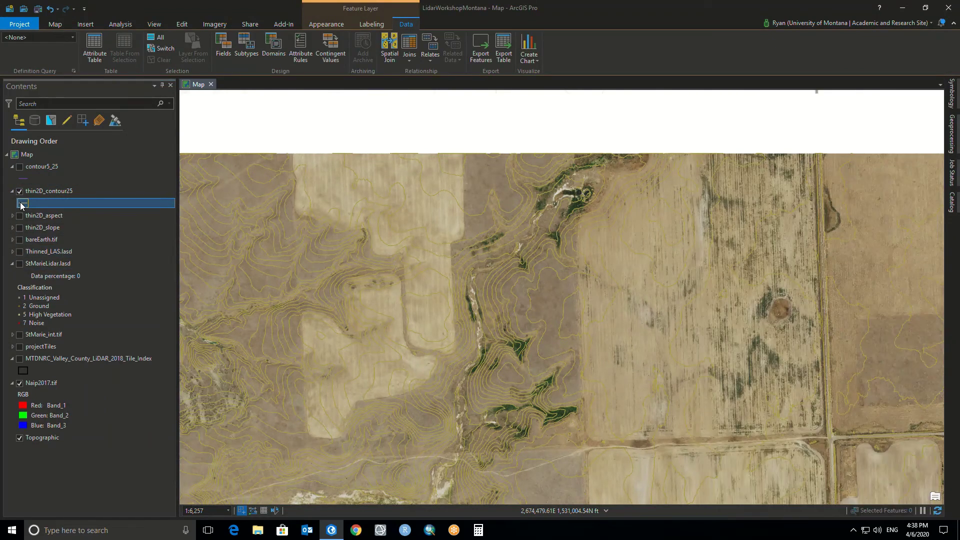
pyautogui.click(22, 205)
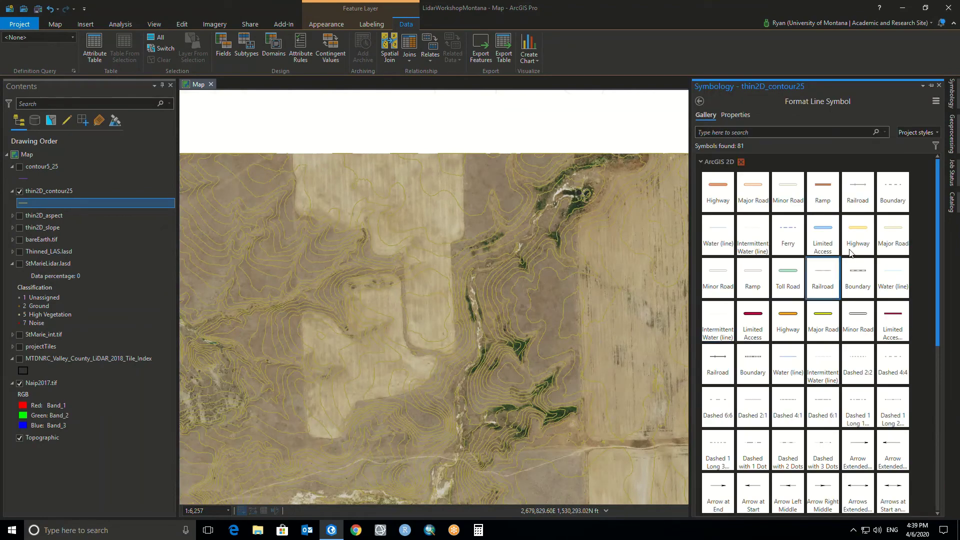
pyautogui.click(745, 116)
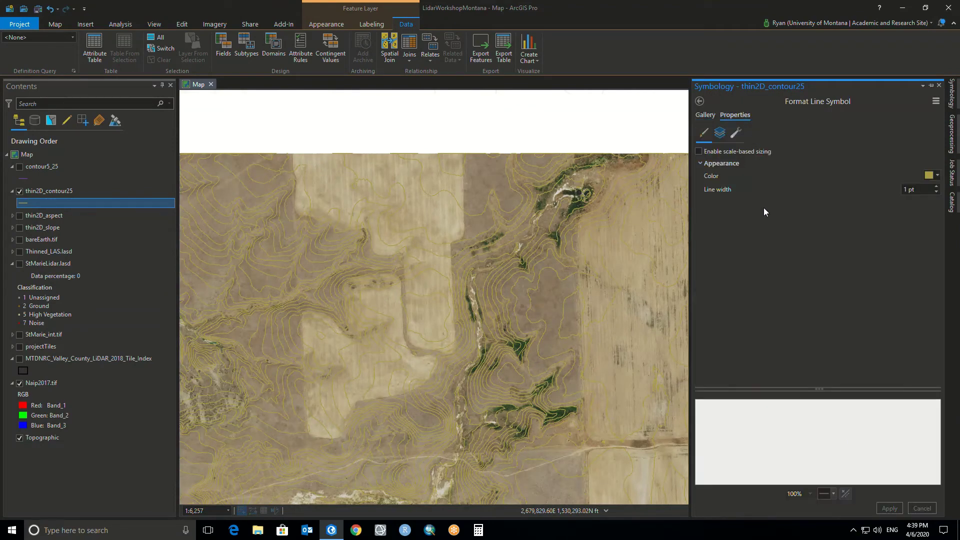
pyautogui.click(939, 178)
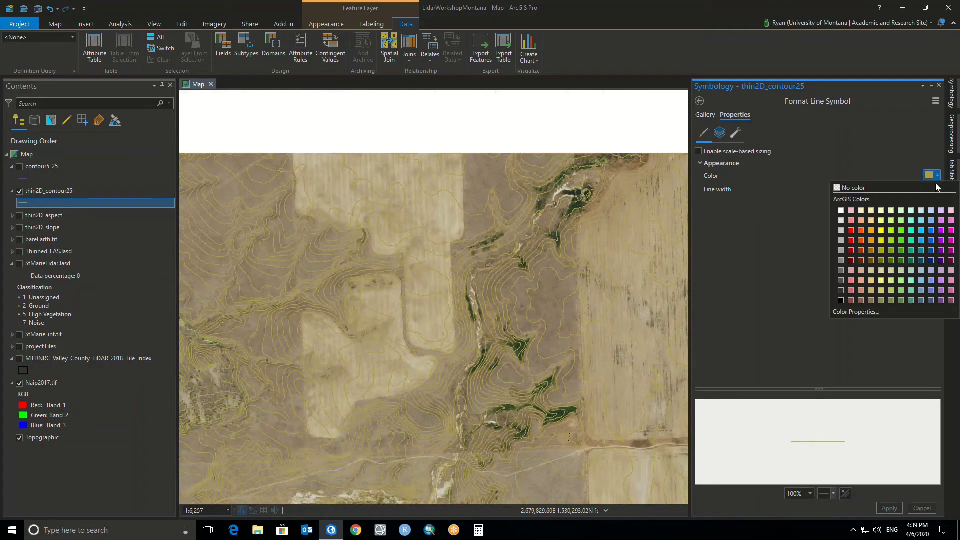
pyautogui.click(901, 251)
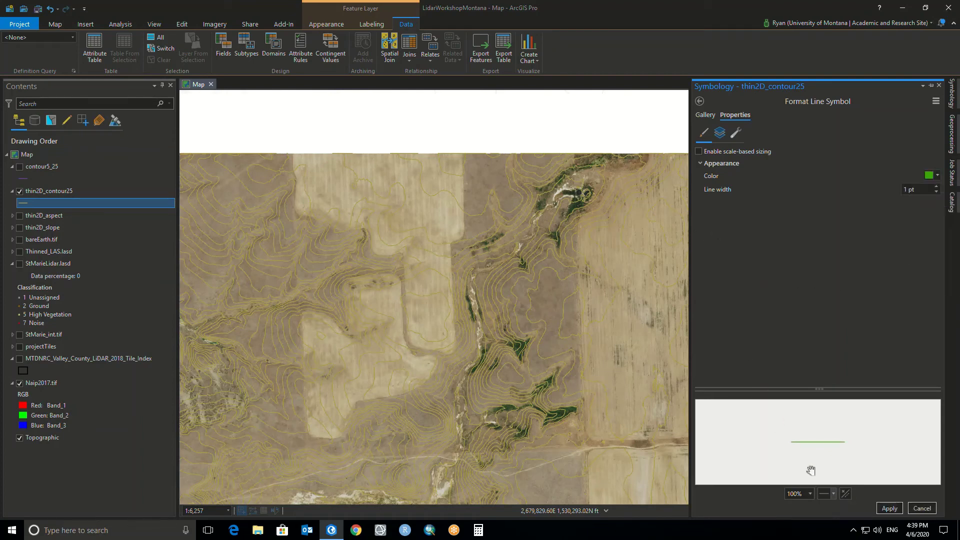
pyautogui.click(885, 507)
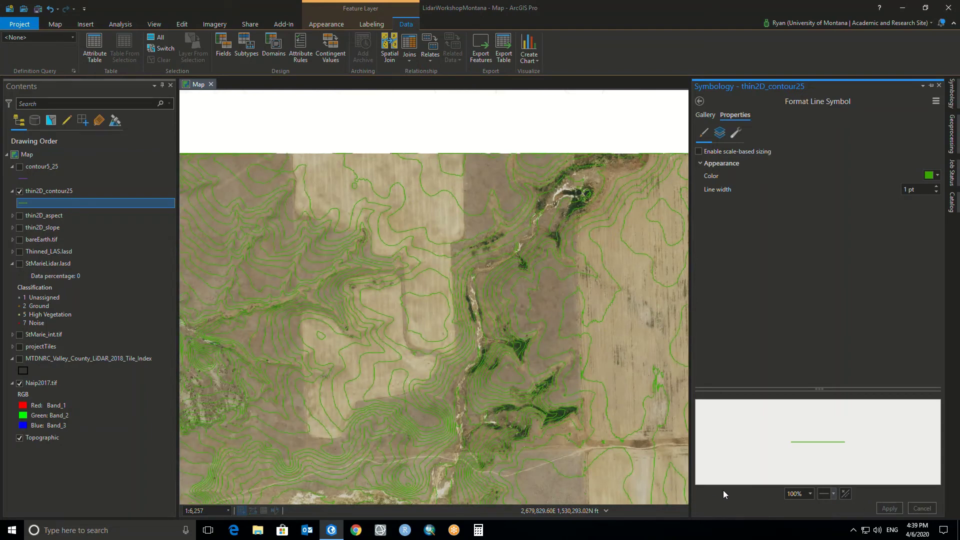
# Compare the thin2D_contour25 lines with the contour5_25 lines over the farm fields by toggling contour5_25 on and off
pyautogui.click(402, 274)
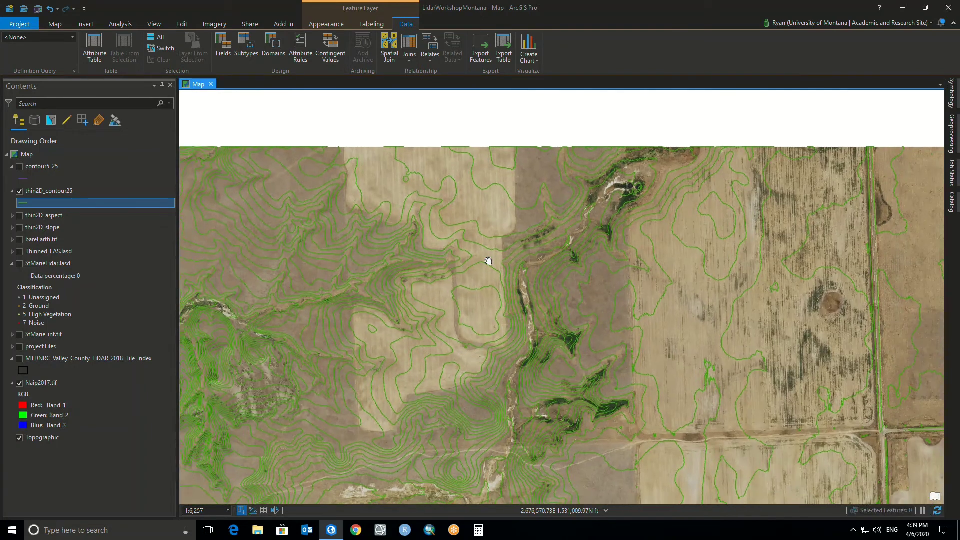
pyautogui.scroll(2, 517, 346)
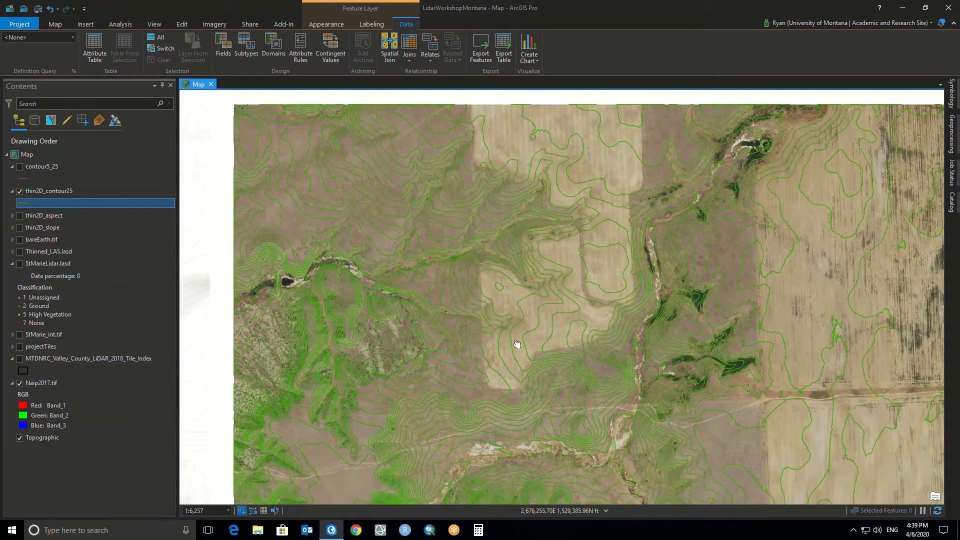
pyautogui.scroll(3, 468, 264)
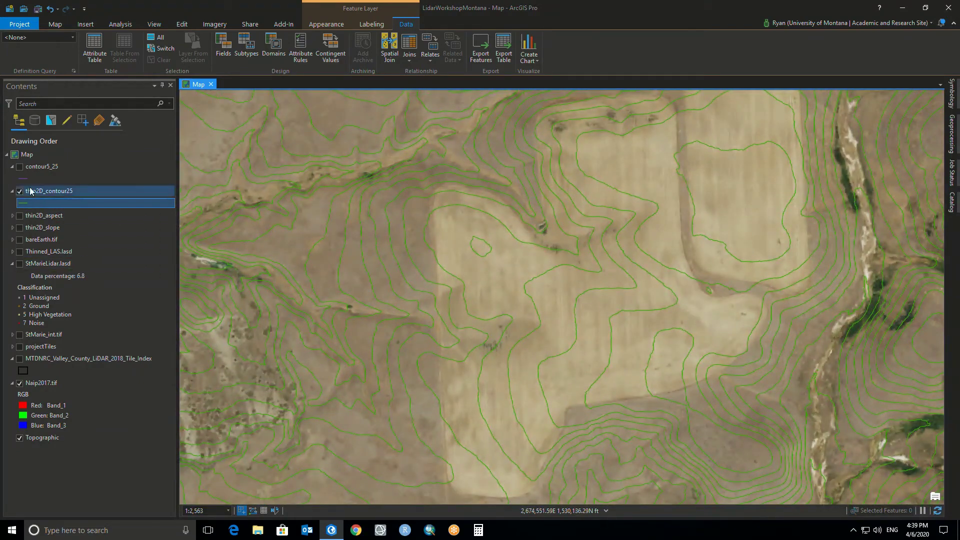
pyautogui.click(19, 166)
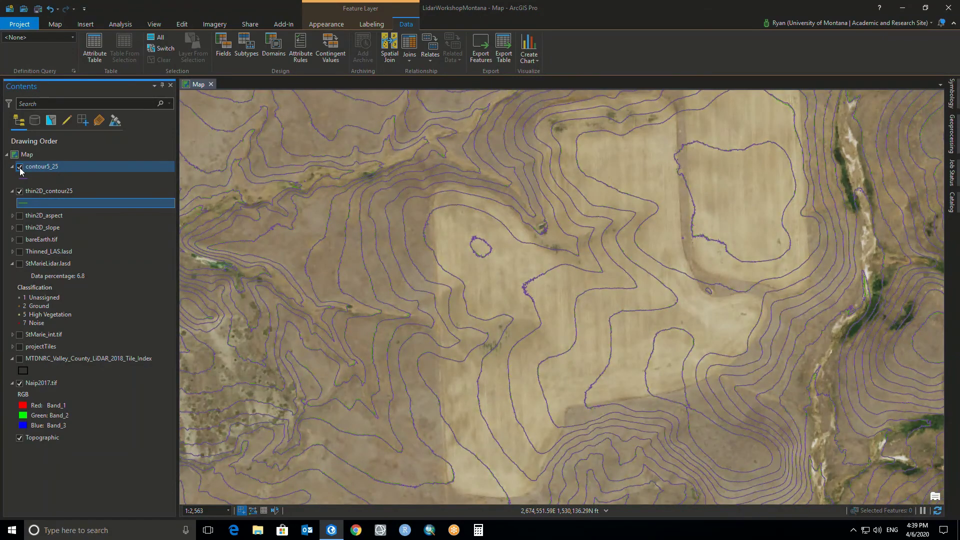
pyautogui.click(20, 167)
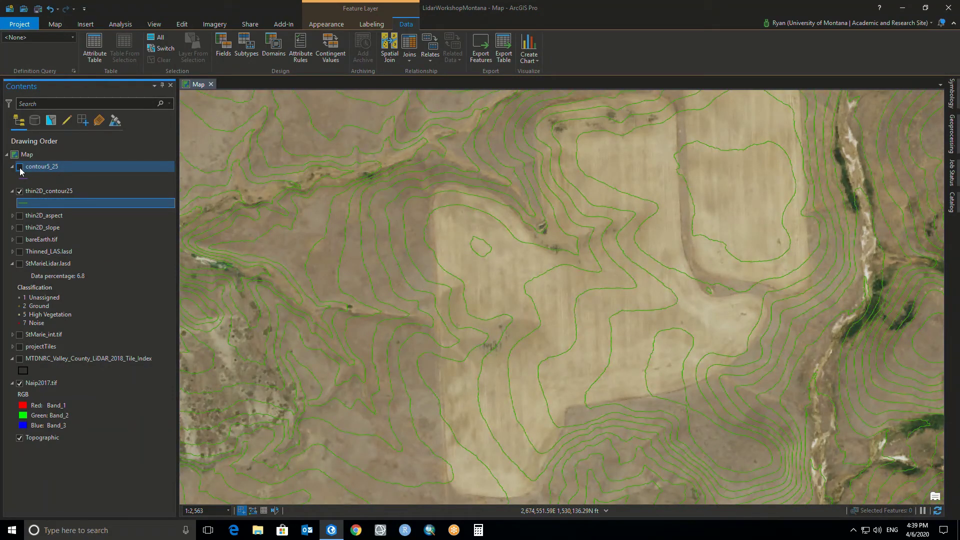
pyautogui.click(19, 167)
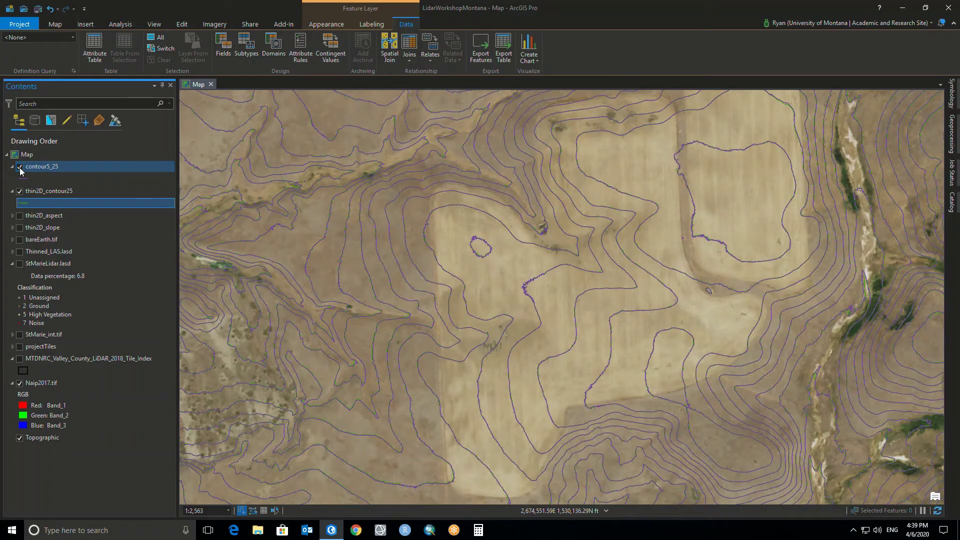
pyautogui.click(20, 167)
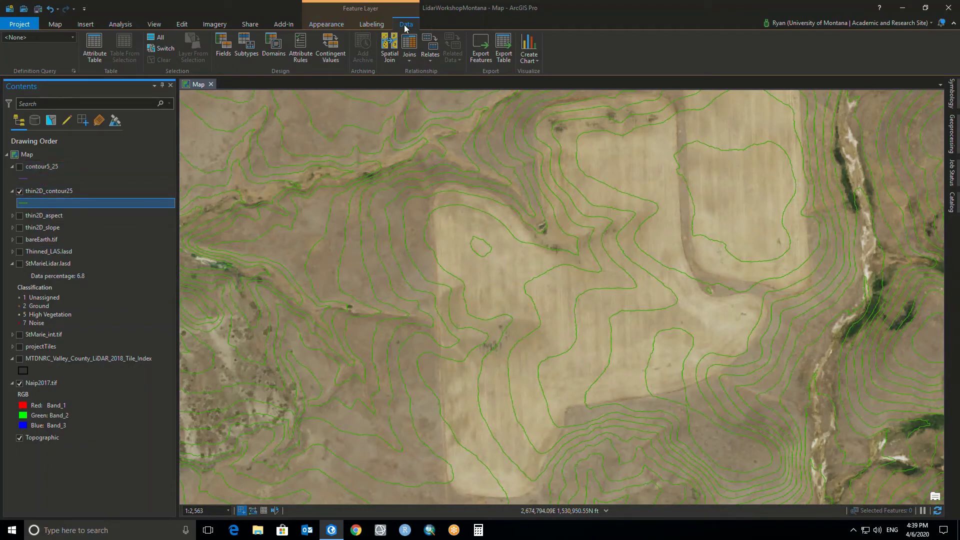
# Collapse the legends of contour5_25 and thin2D_contour25, and select the StMarieLidar.lasd layer
pyautogui.click(12, 166)
pyautogui.click(12, 178)
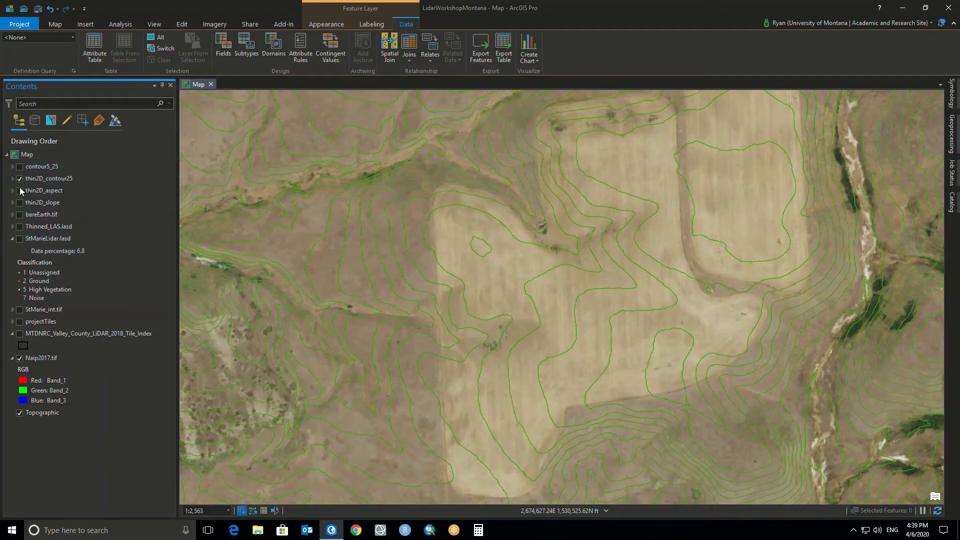
pyautogui.click(120, 266)
pyautogui.click(31, 228)
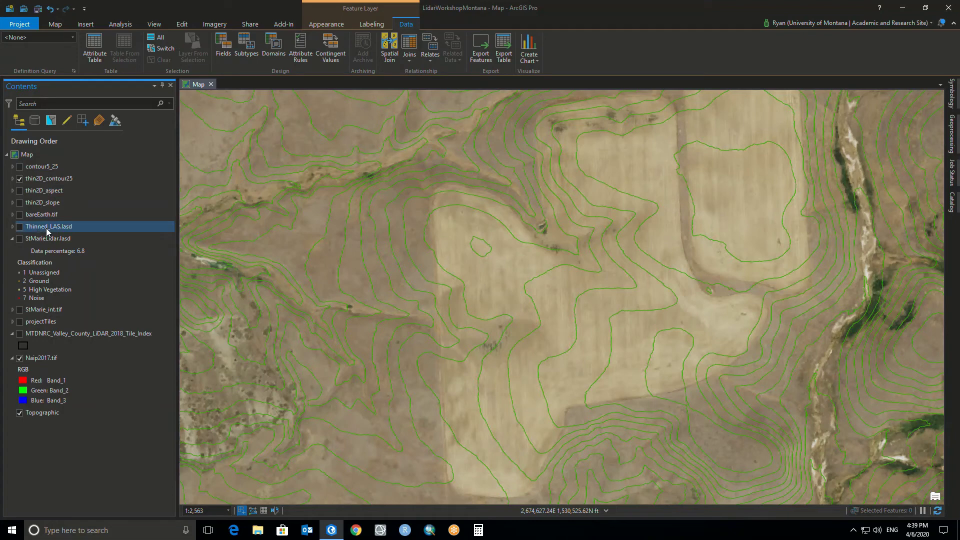
pyautogui.click(36, 240)
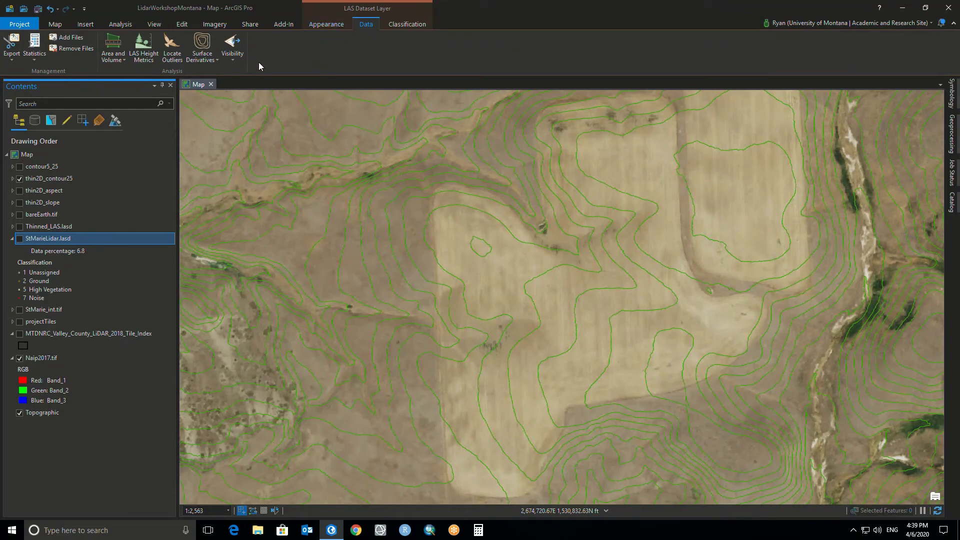
# Open the Surface Aspect tool for StMarieLidar.lasd and review the processing extent choices in its environment settings
pyautogui.click(202, 61)
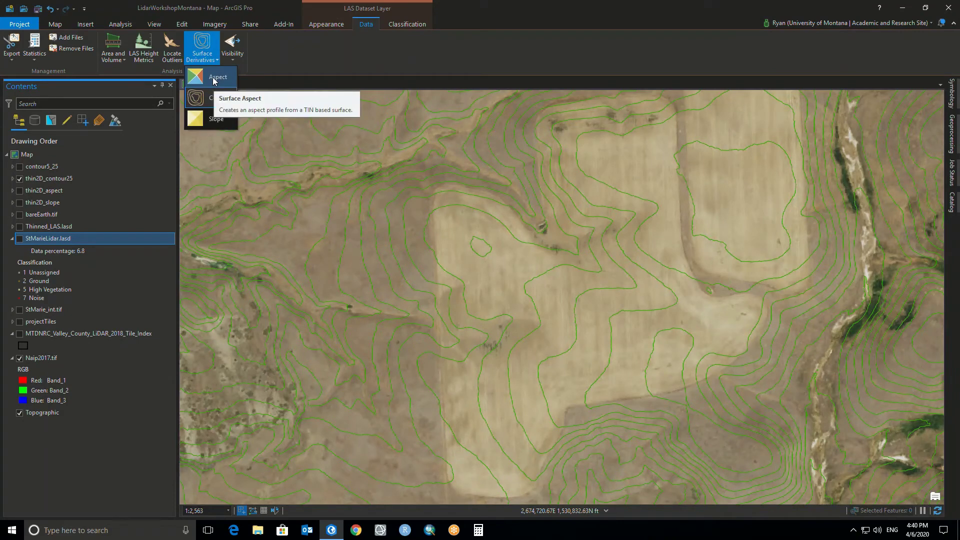
pyautogui.click(212, 79)
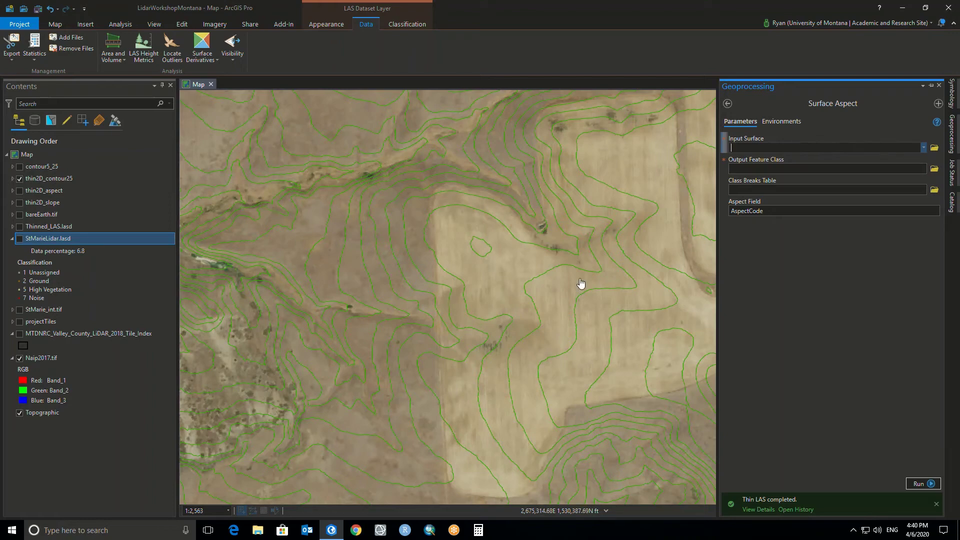
pyautogui.click(774, 124)
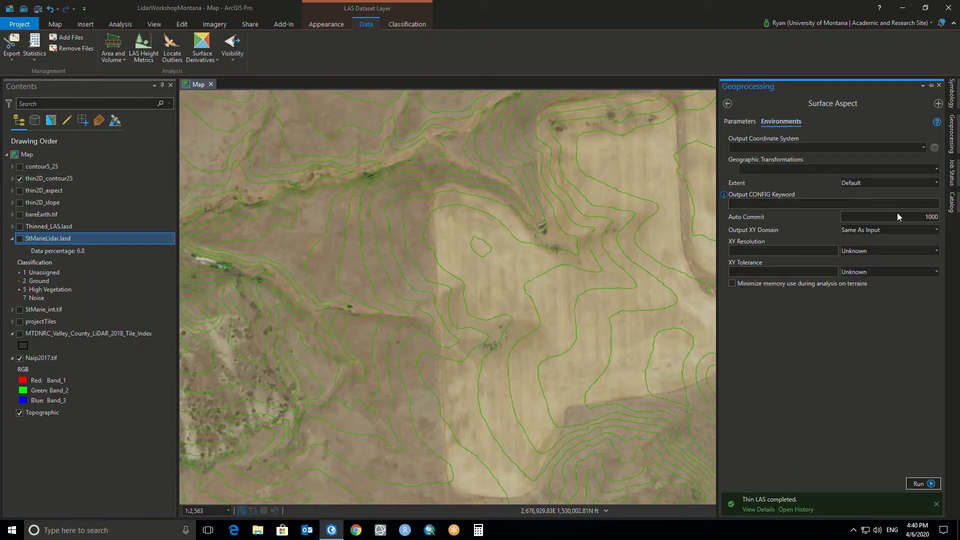
pyautogui.click(937, 183)
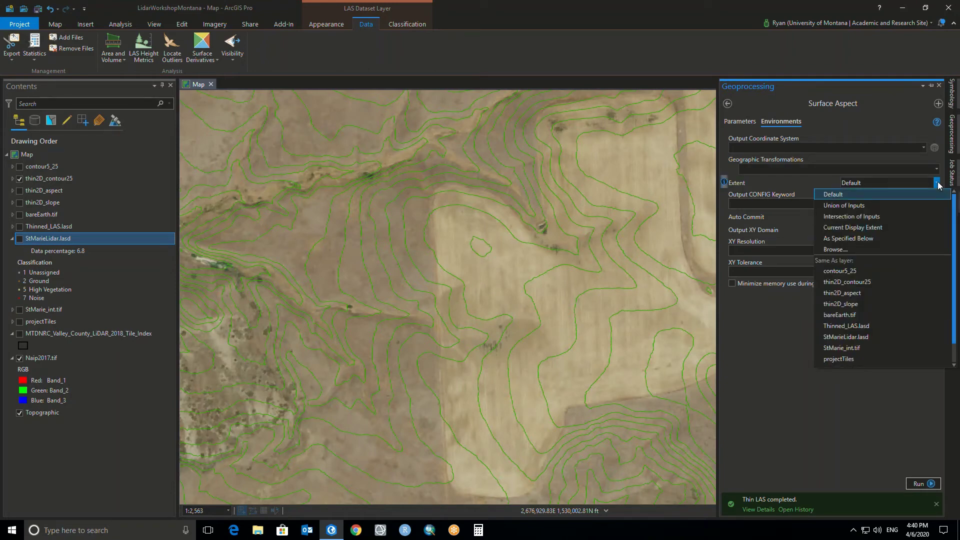
pyautogui.click(938, 185)
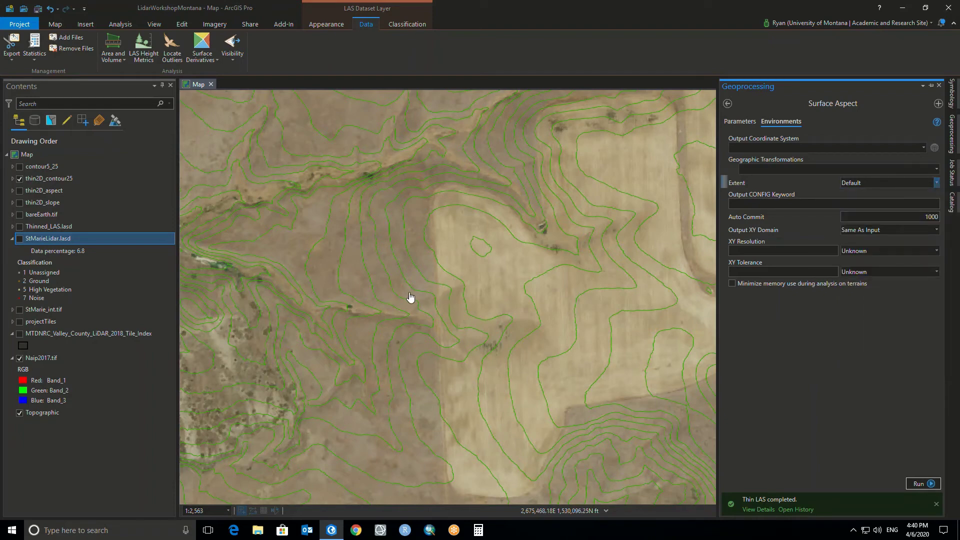
# Set the Surface Aspect processing extent to the current display extent, framed on the northwest corner of the project area
pyautogui.scroll(-3, 412, 302)
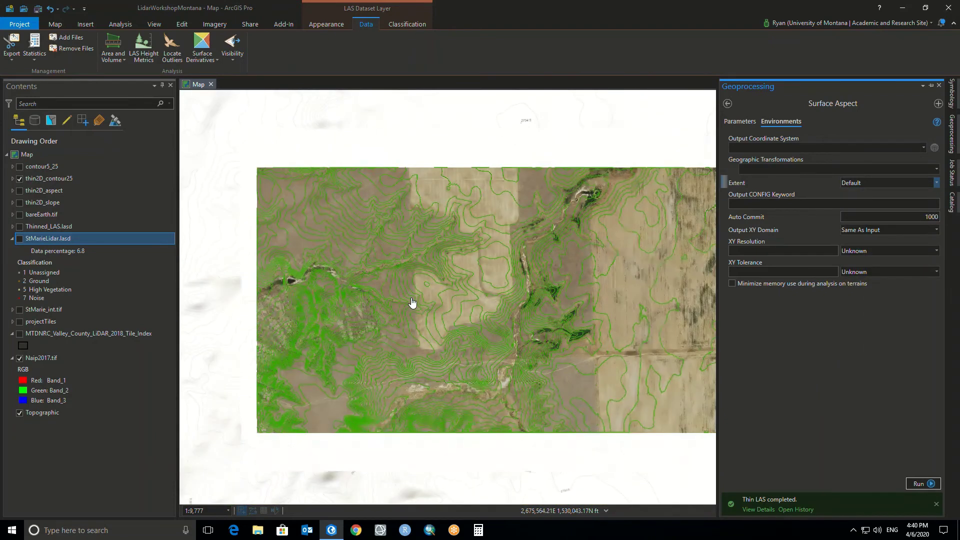
pyautogui.scroll(-1, 412, 302)
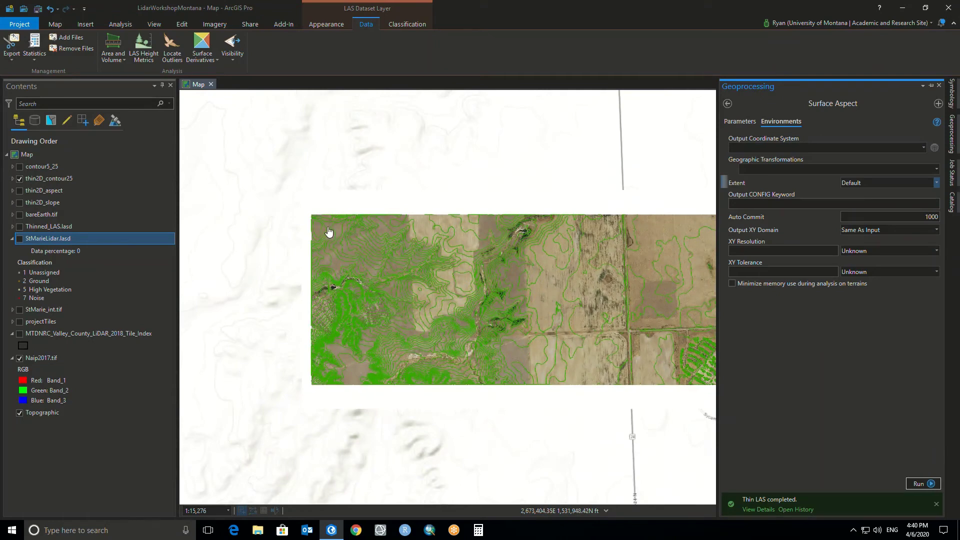
pyautogui.scroll(5, 329, 231)
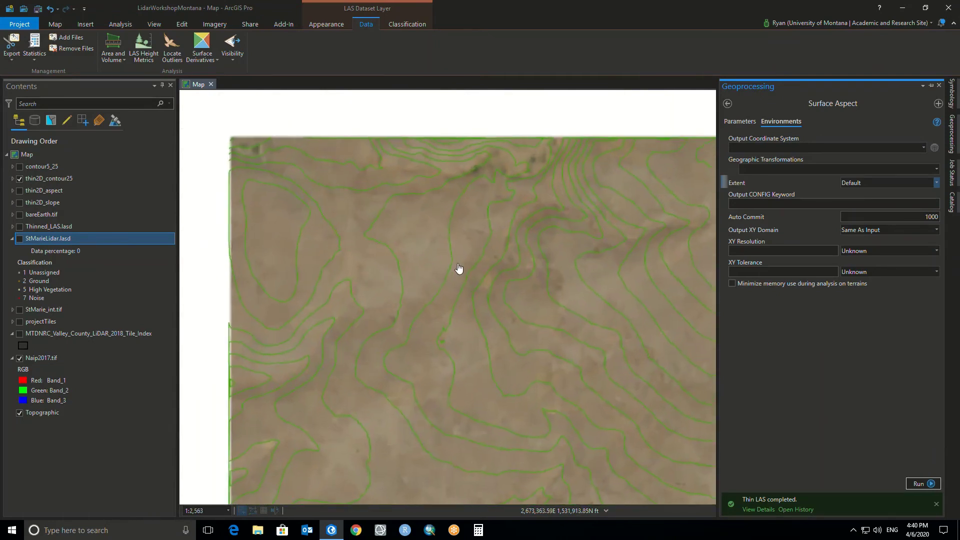
pyautogui.moveTo(452, 286); pyautogui.dragTo(426, 272)
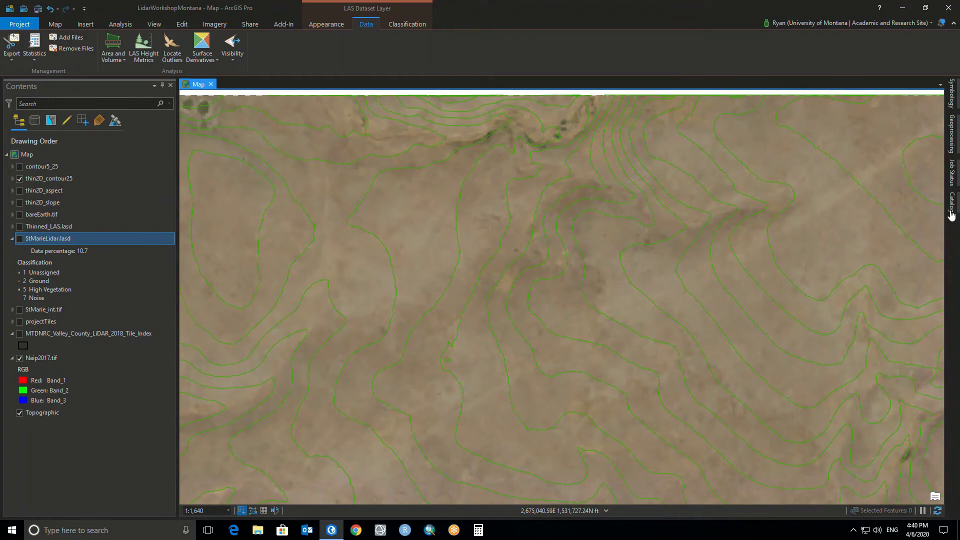
pyautogui.click(956, 144)
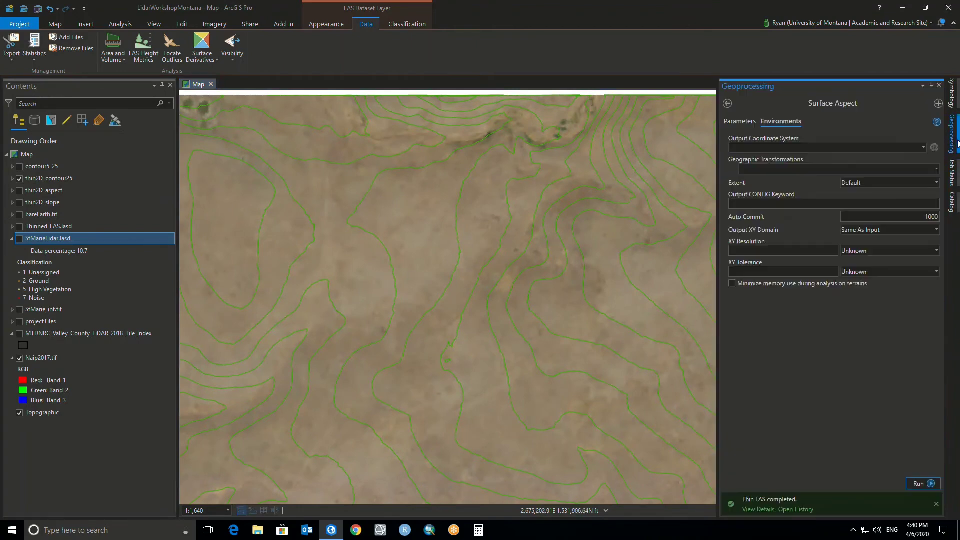
pyautogui.click(937, 183)
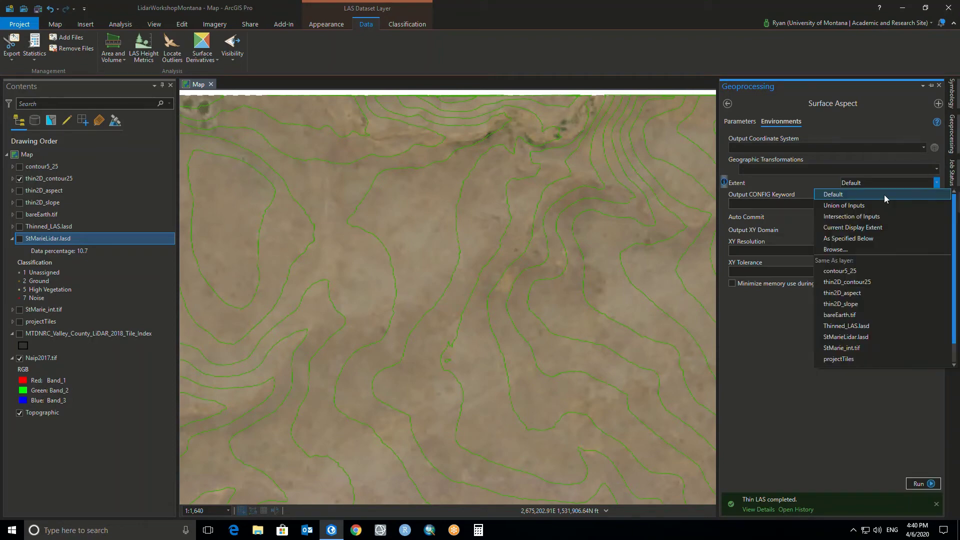
pyautogui.click(873, 236)
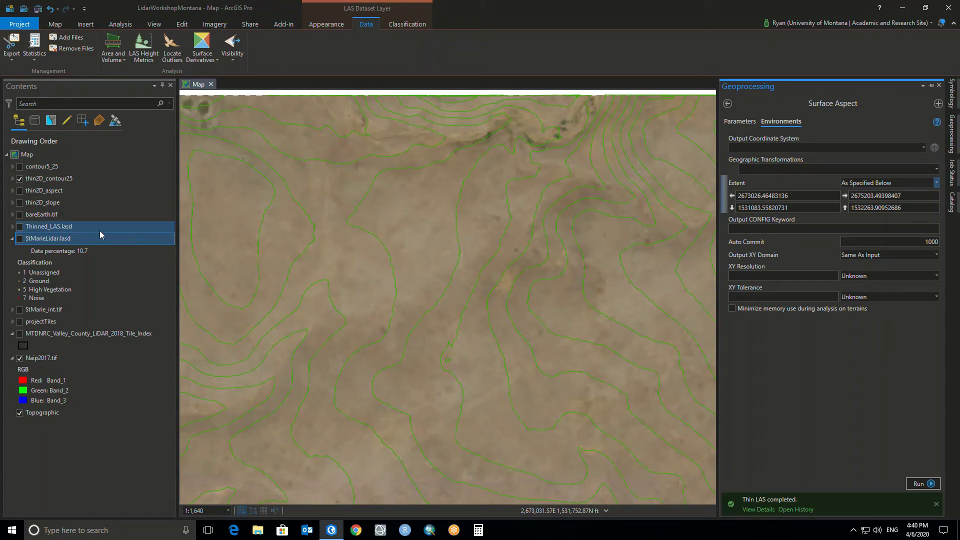
# Select the Thinned_LAS.lasd layer and hide the thin2D_contour25 contours
pyautogui.keyDown('ctrl'); pyautogui.click(59, 230); pyautogui.keyUp('ctrl')
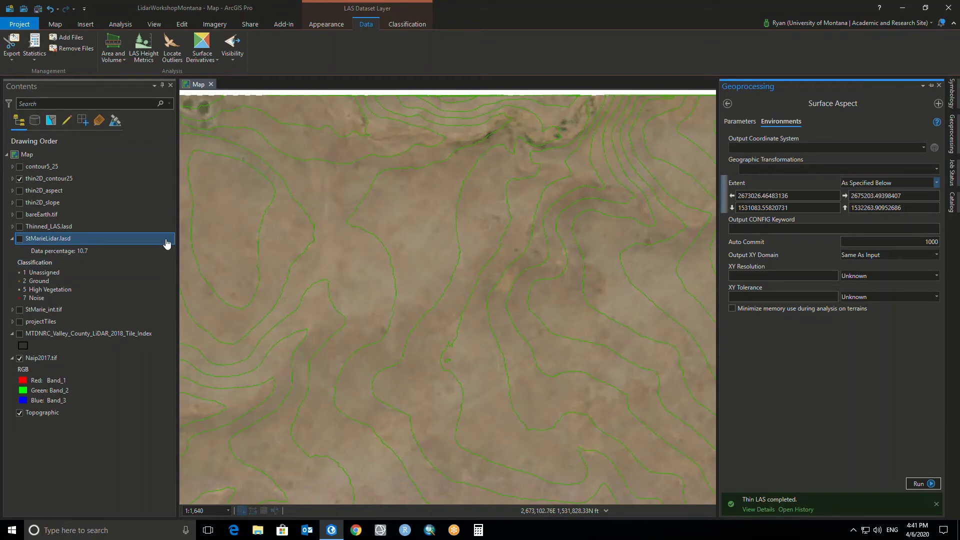
pyautogui.click(59, 226)
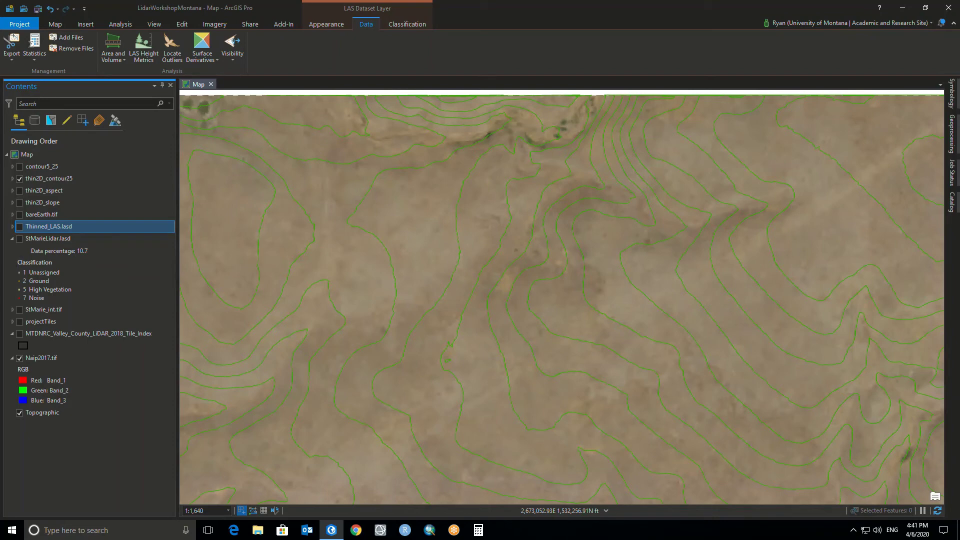
pyautogui.click(19, 181)
pyautogui.scroll(-3, 300, 255)
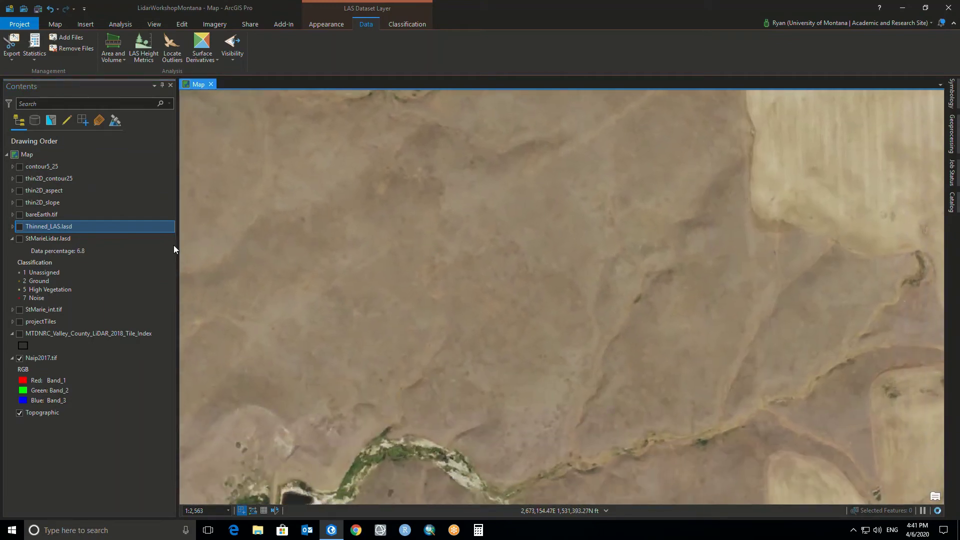
pyautogui.scroll(-2, 373, 261)
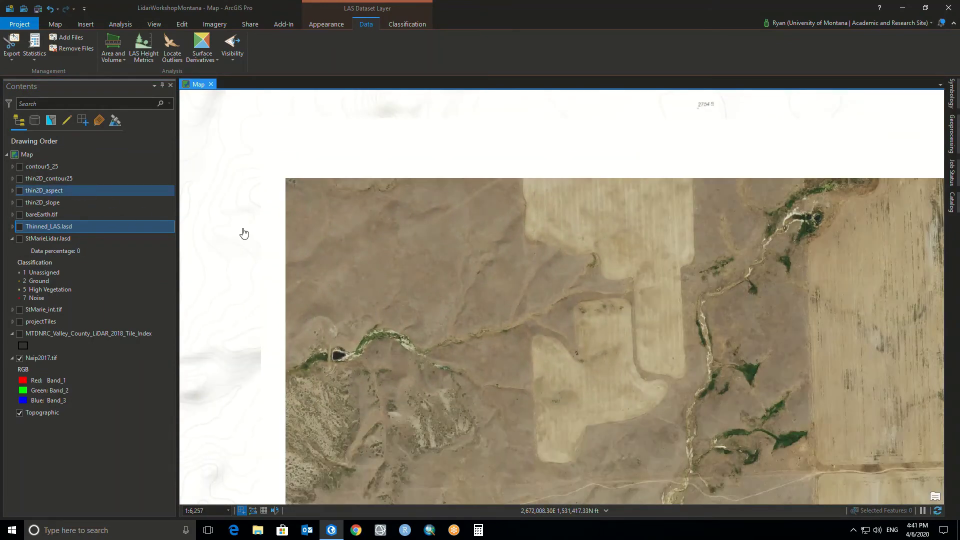
pyautogui.moveTo(313, 280); pyautogui.dragTo(262, 228)
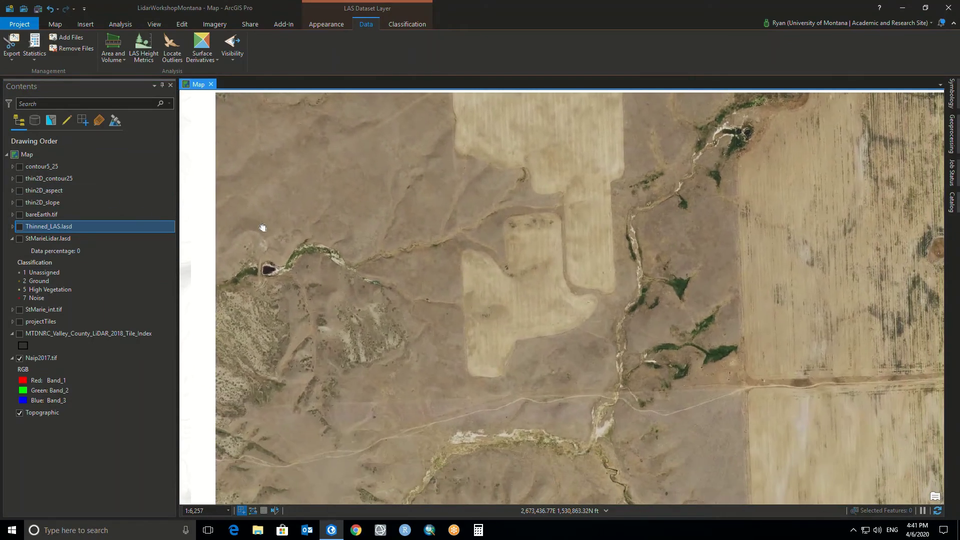
# Display the thin2D_aspect layer and view it across the whole project area
pyautogui.click(20, 191)
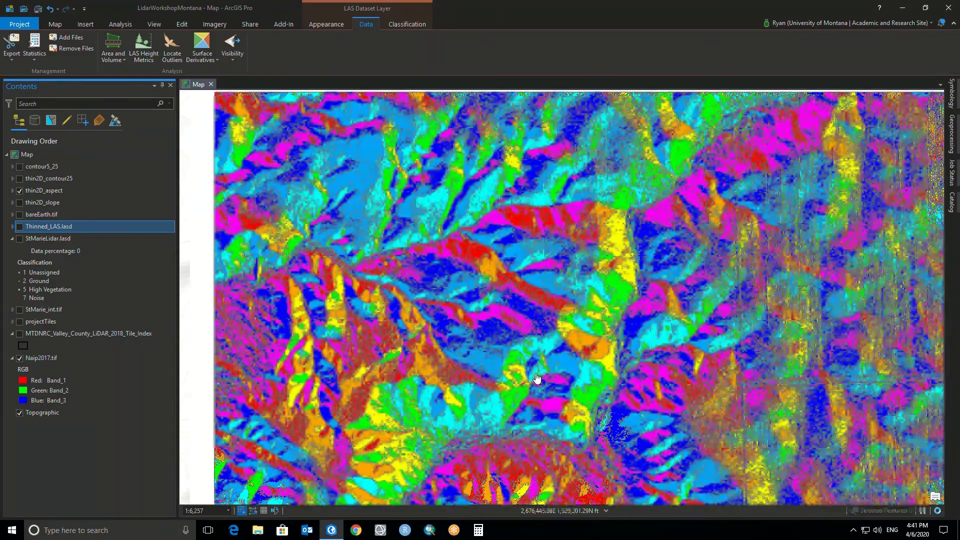
pyautogui.click(586, 388)
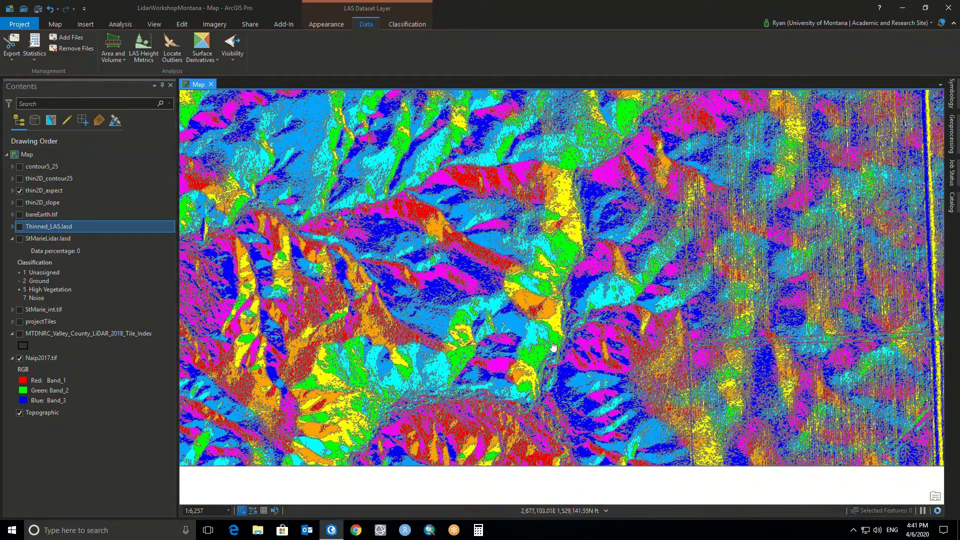
pyautogui.scroll(-1, 554, 346)
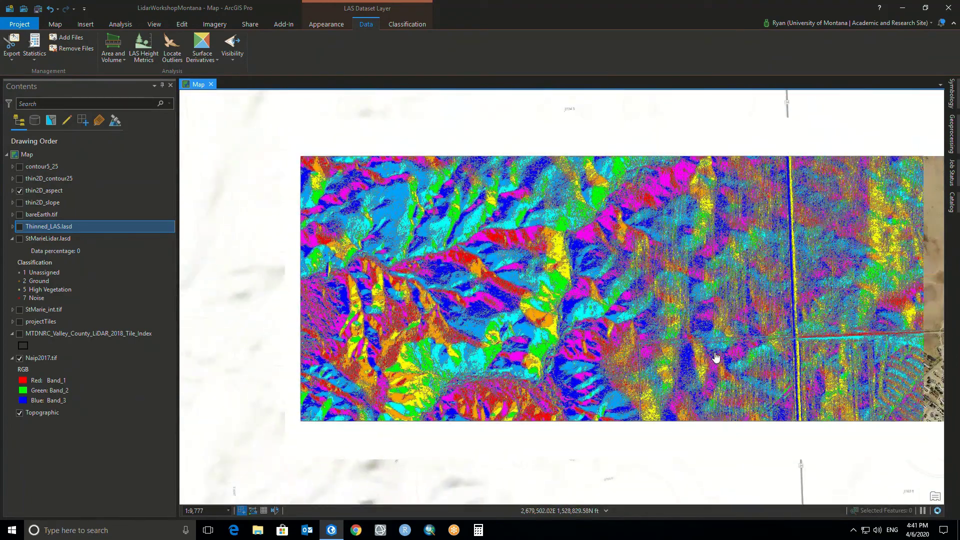
pyautogui.moveTo(691, 348); pyautogui.dragTo(626, 330)
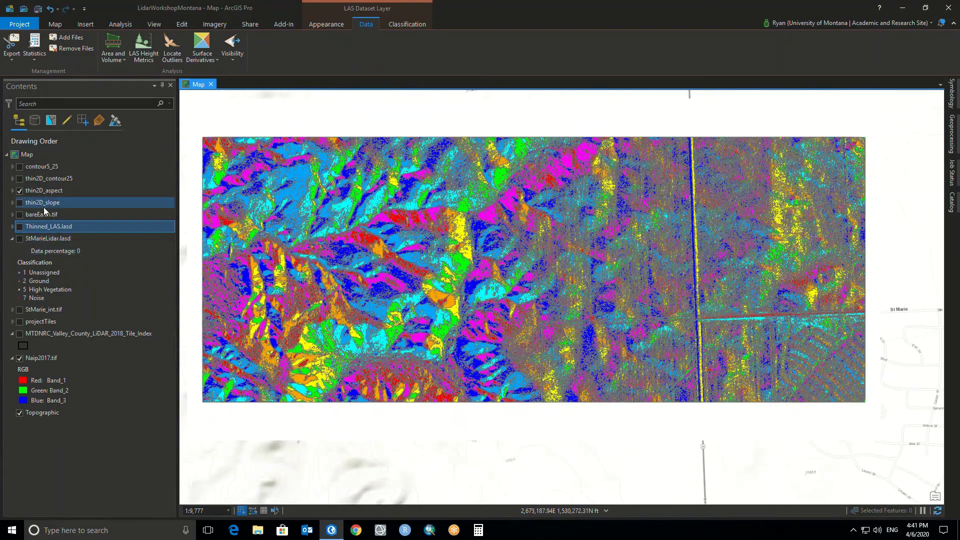
# Display thin2D_slope in place of thin2D_aspect, and expand the legends of both layers
pyautogui.click(20, 191)
pyautogui.click(19, 202)
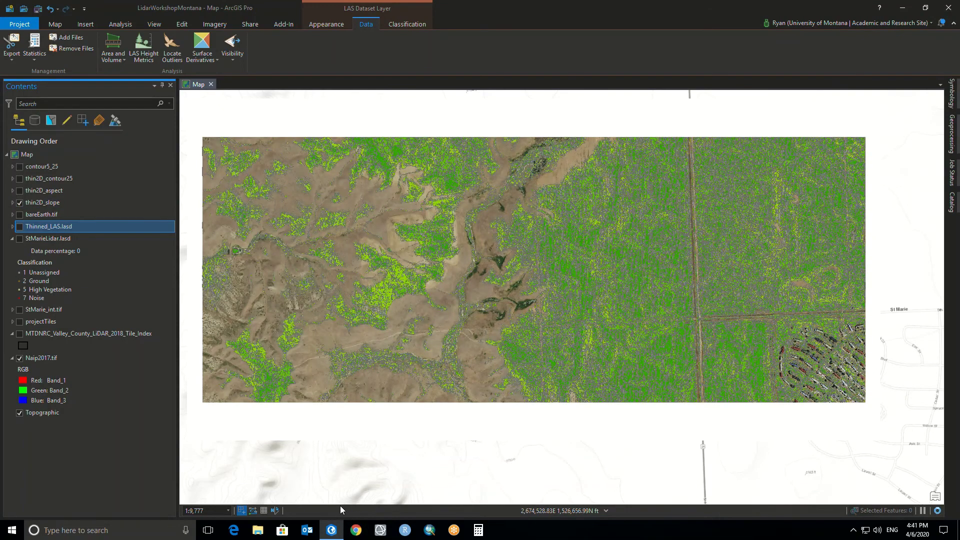
pyautogui.click(12, 203)
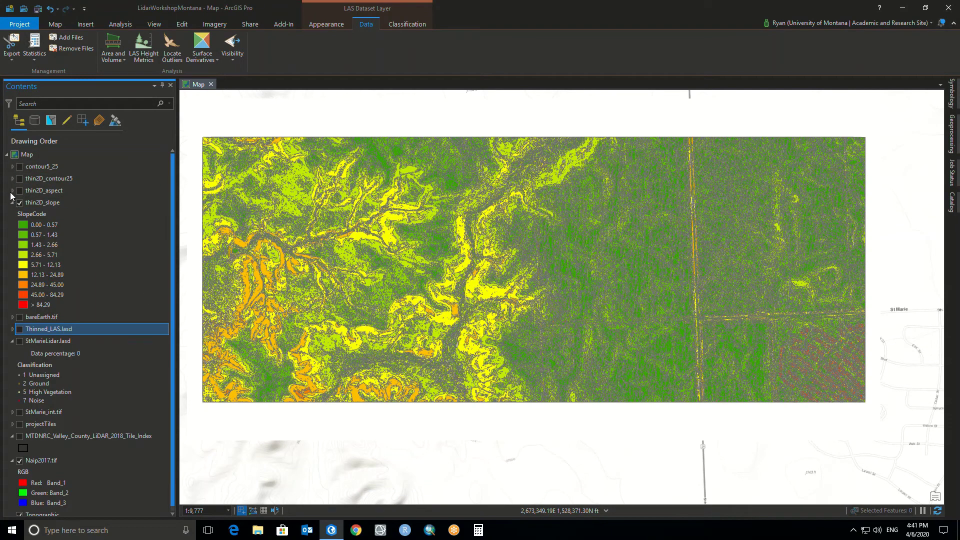
pyautogui.click(12, 191)
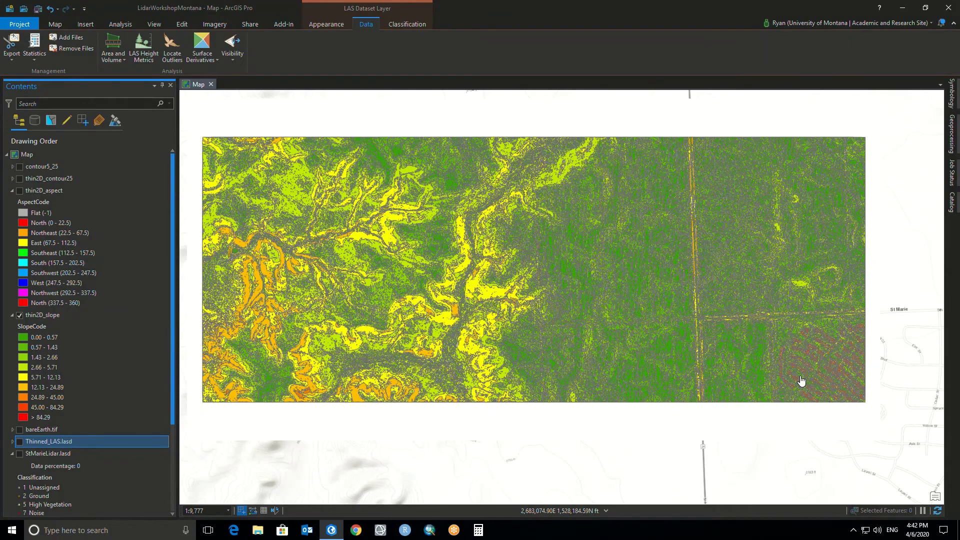
pyautogui.scroll(2, 802, 381)
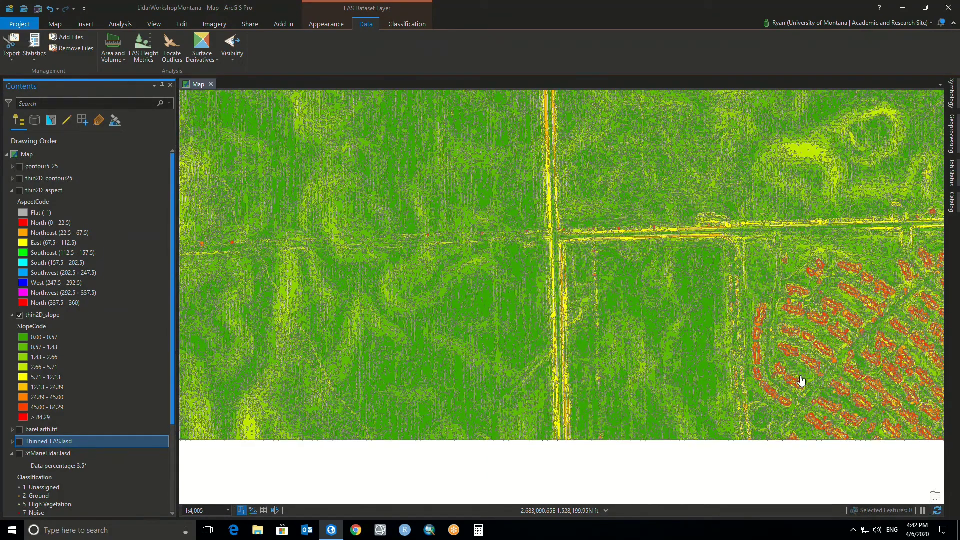
pyautogui.scroll(-2, 566, 331)
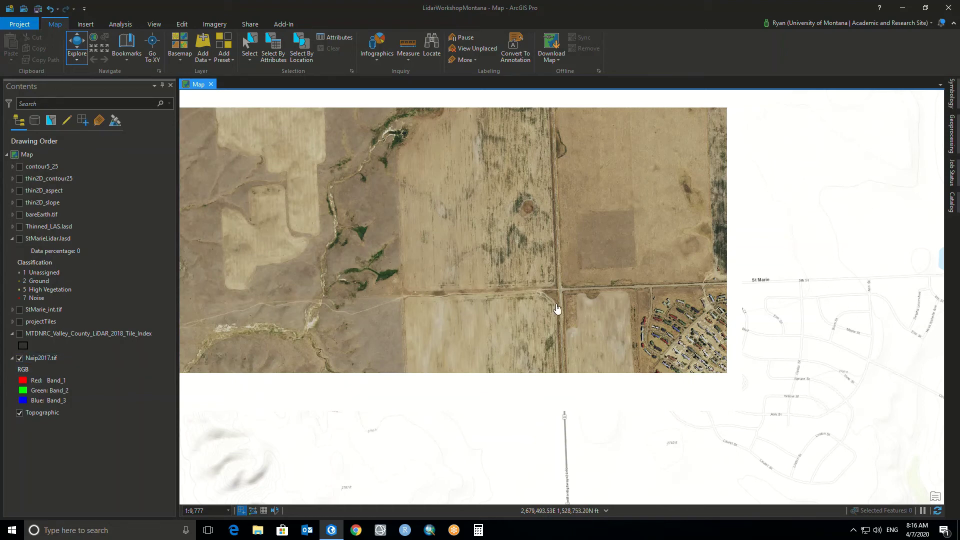
# Add HFDEM_StMar.tif from the project's VendorProducts folder to the map and collapse its legend
pyautogui.click(953, 204)
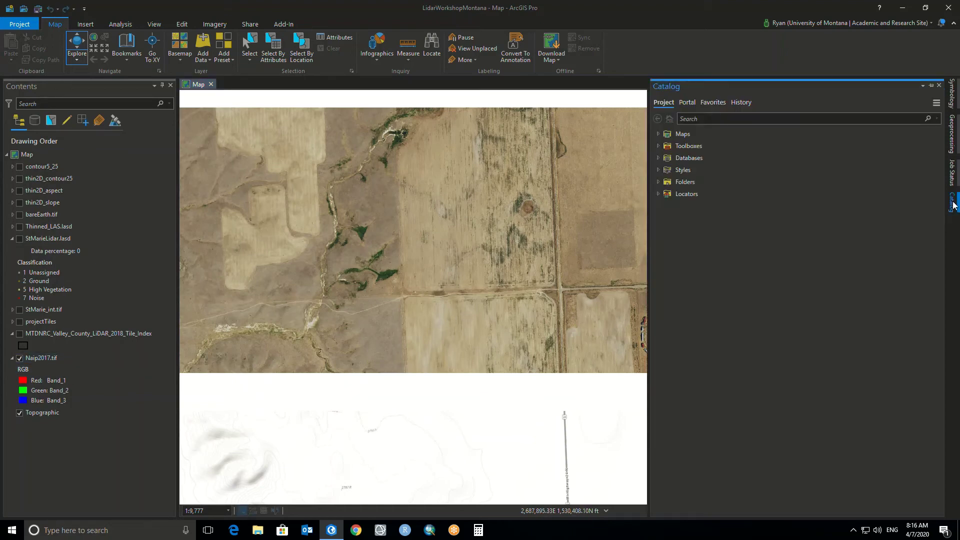
pyautogui.click(660, 182)
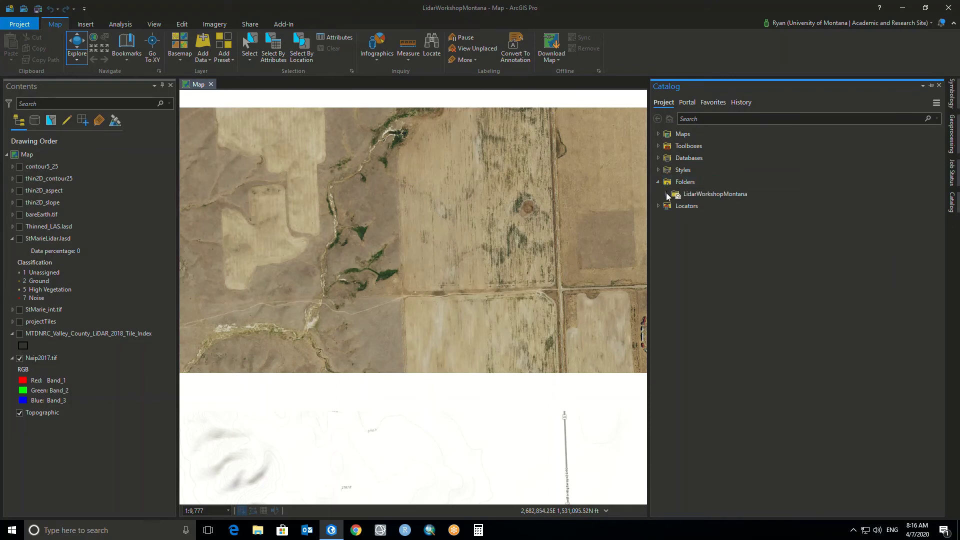
pyautogui.click(666, 193)
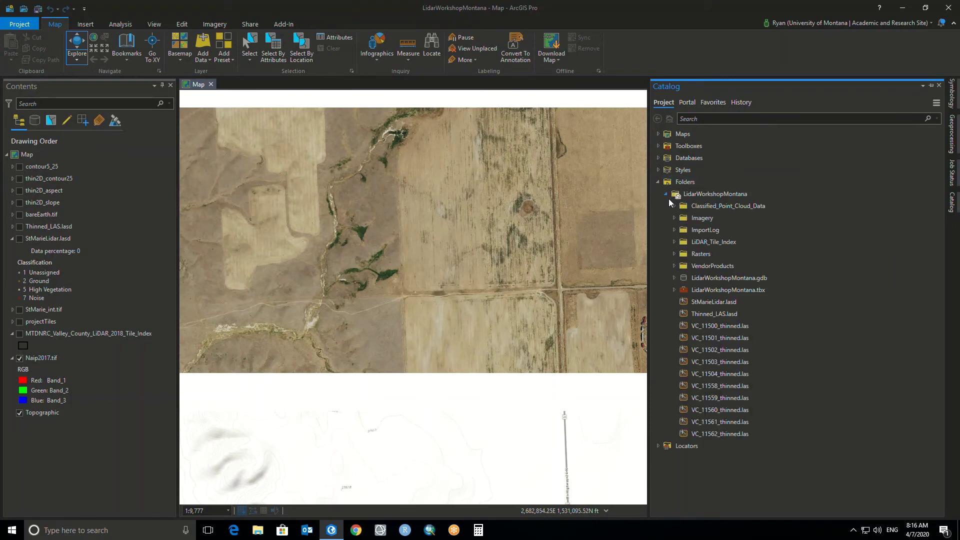
pyautogui.click(675, 266)
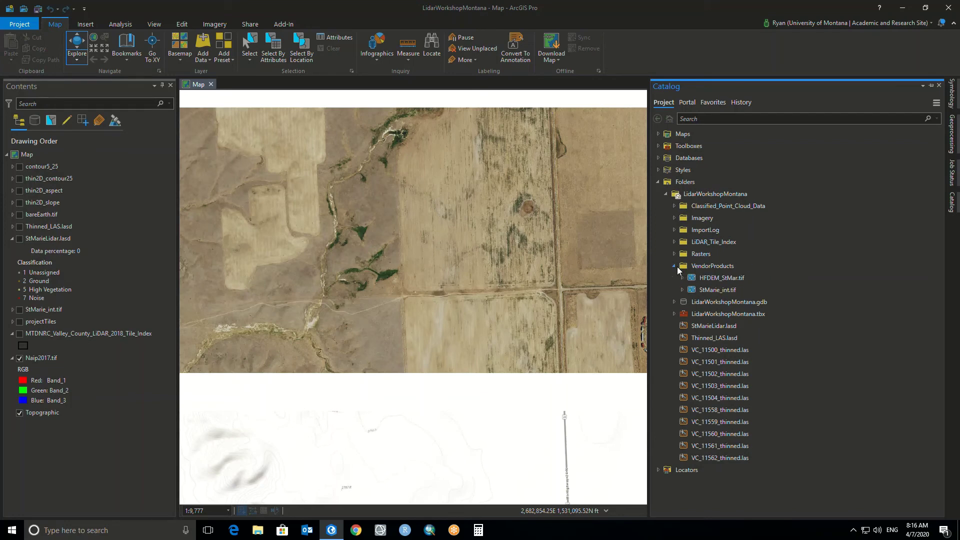
pyautogui.click(718, 290)
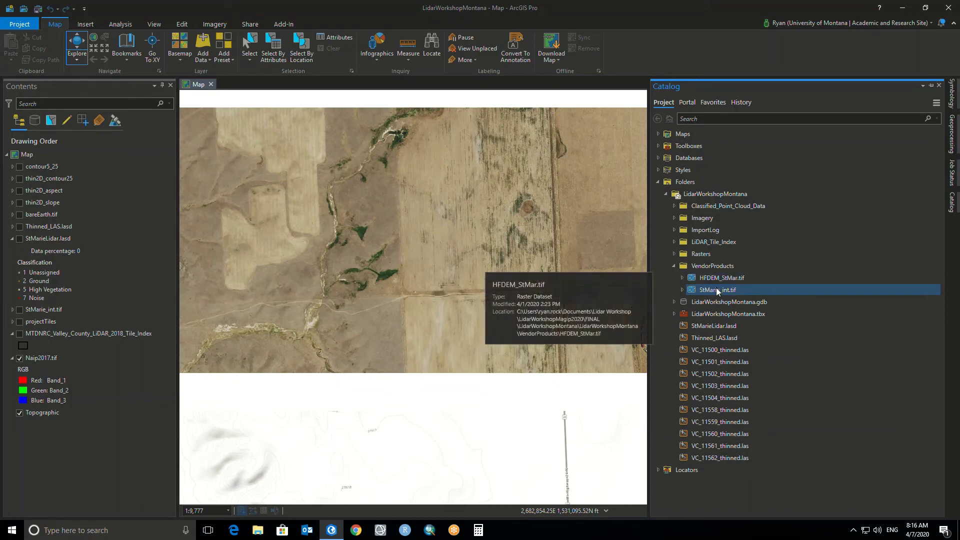
pyautogui.click(719, 279)
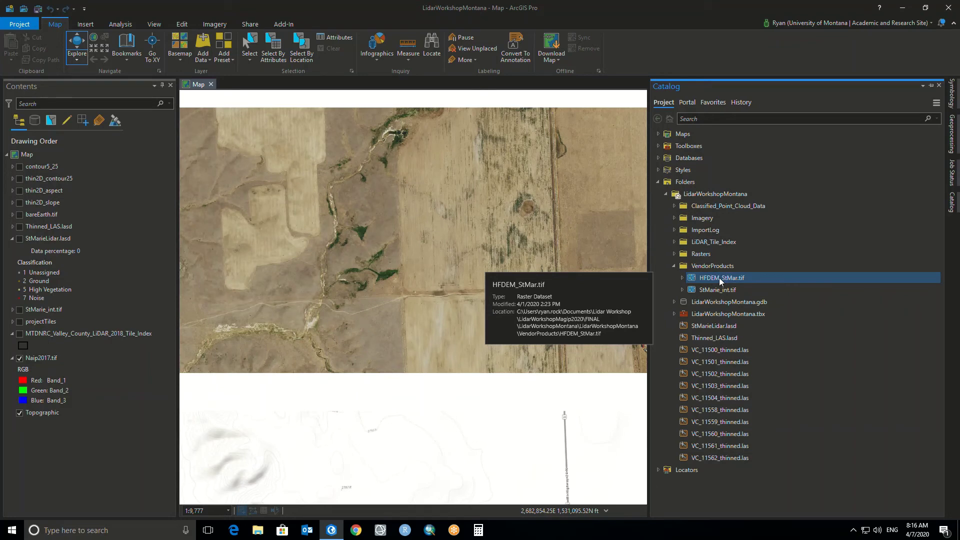
pyautogui.moveTo(719, 278); pyautogui.dragTo(458, 288)
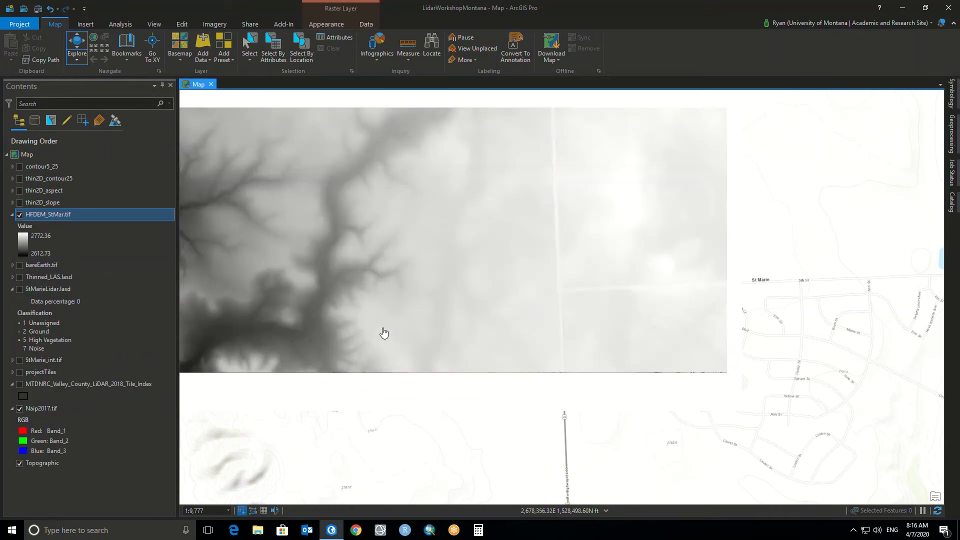
pyautogui.moveTo(360, 320); pyautogui.dragTo(481, 334)
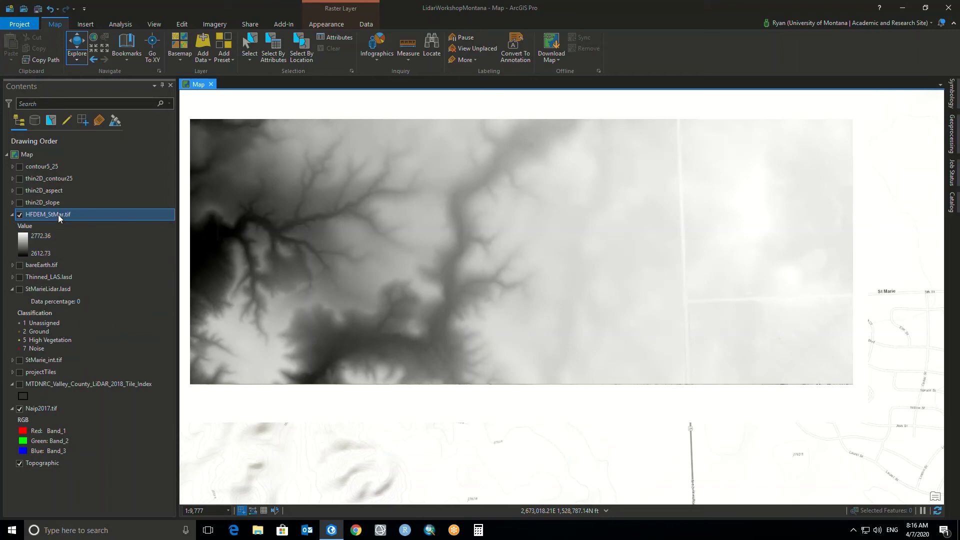
pyautogui.click(12, 215)
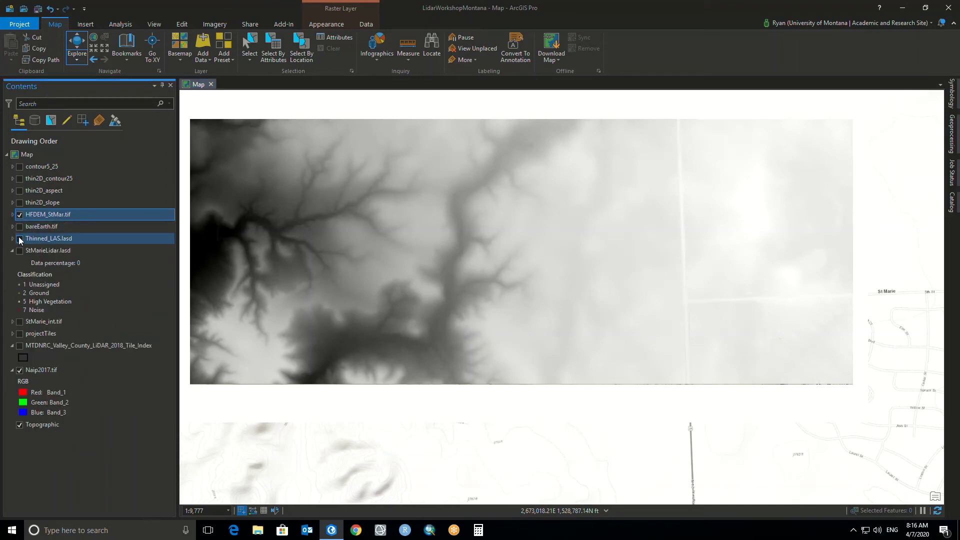
# Display bareEarth.tif along with HFDEM_StMar.tif and activate the Swipe tool for the HFDEM_StMar.tif layer
pyautogui.keyDown('ctrl'); pyautogui.click(20, 228); pyautogui.keyUp('ctrl')
pyautogui.click(20, 227)
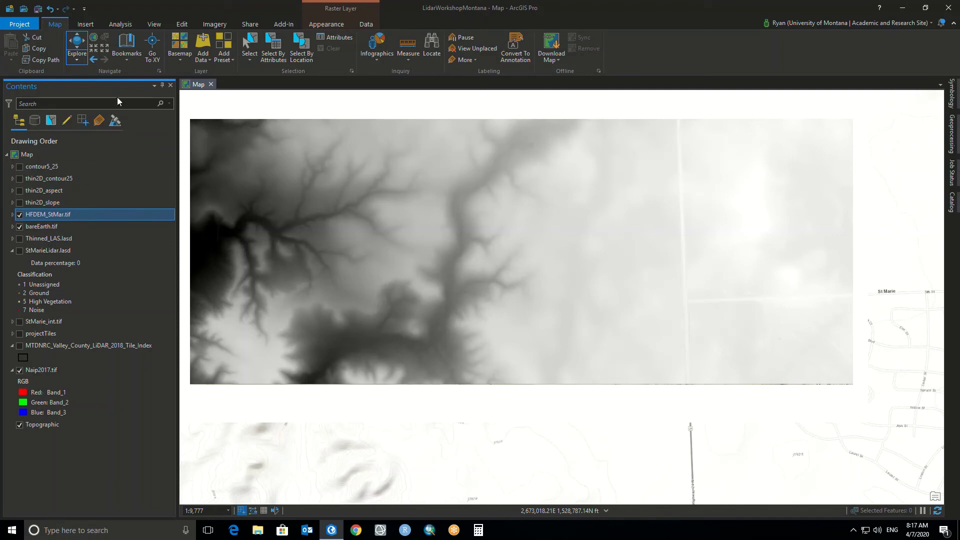
pyautogui.click(318, 27)
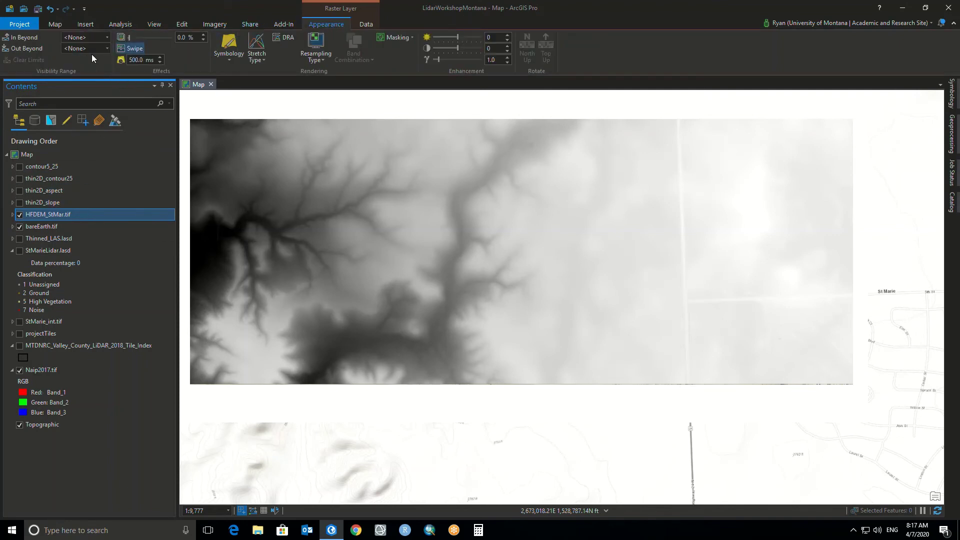
pyautogui.click(132, 48)
# Swipe HFDEM_StMar.tif away to compare it with bareEarth.tif, both up close and across the whole project area
pyautogui.moveTo(265, 131); pyautogui.dragTo(379, 247)
pyautogui.scroll(1, 379, 247)
pyautogui.scroll(3, 379, 247)
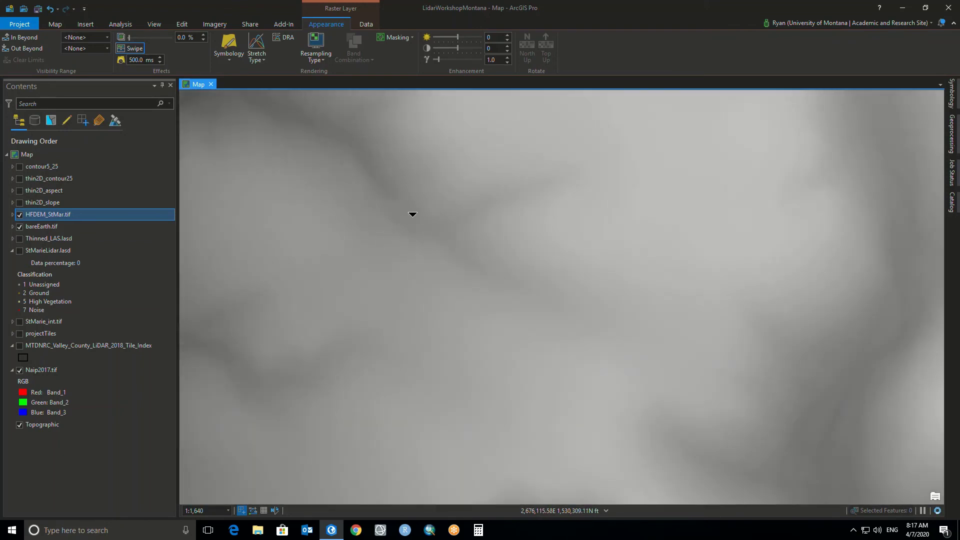
pyautogui.moveTo(416, 192); pyautogui.dragTo(429, 417)
pyautogui.scroll(-3, 429, 417)
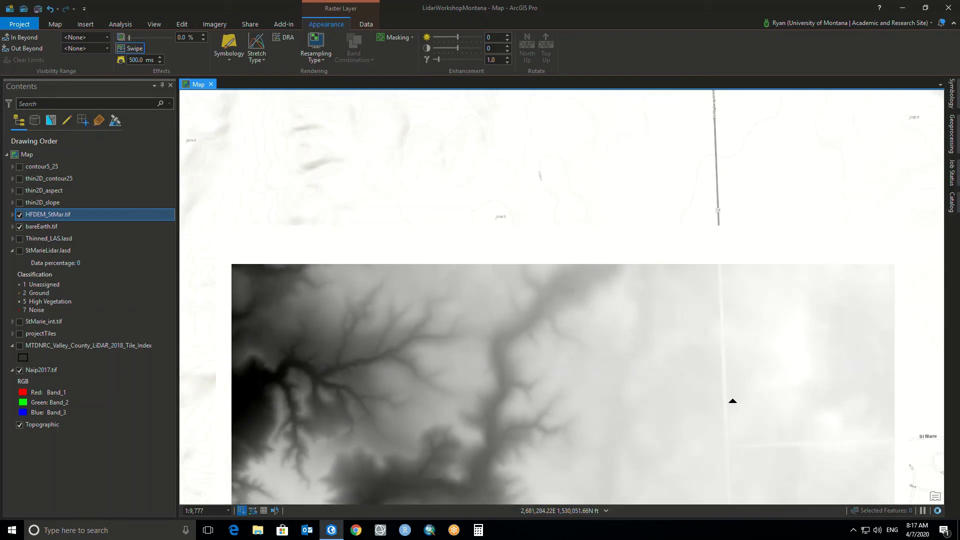
pyautogui.moveTo(731, 401); pyautogui.dragTo(697, 268)
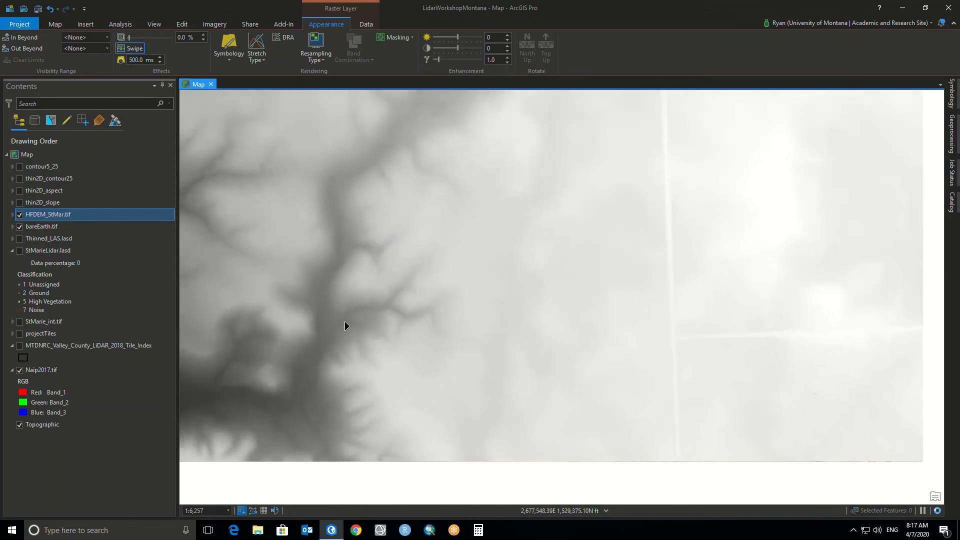
pyautogui.scroll(-1, 344, 321)
pyautogui.moveTo(345, 321); pyautogui.dragTo(412, 283)
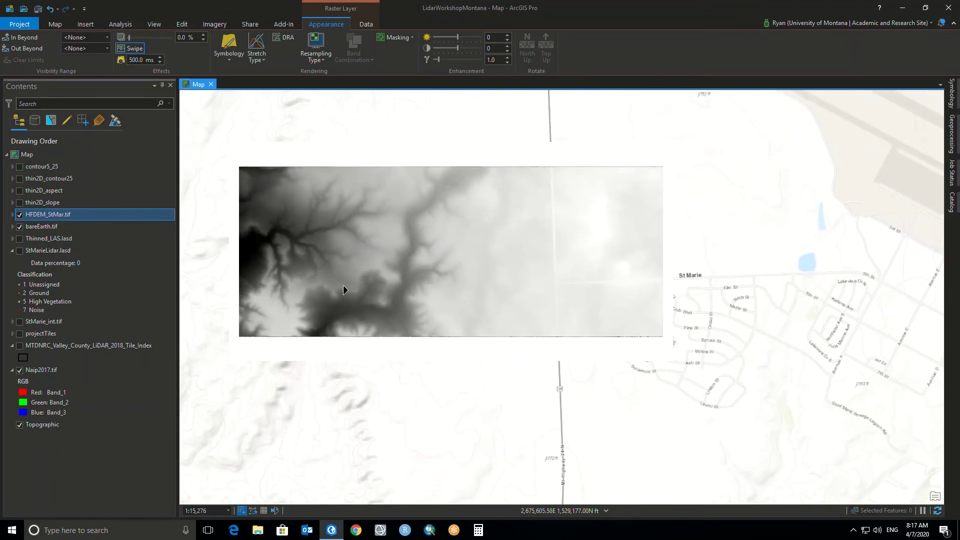
pyautogui.click(64, 265)
pyautogui.click(953, 135)
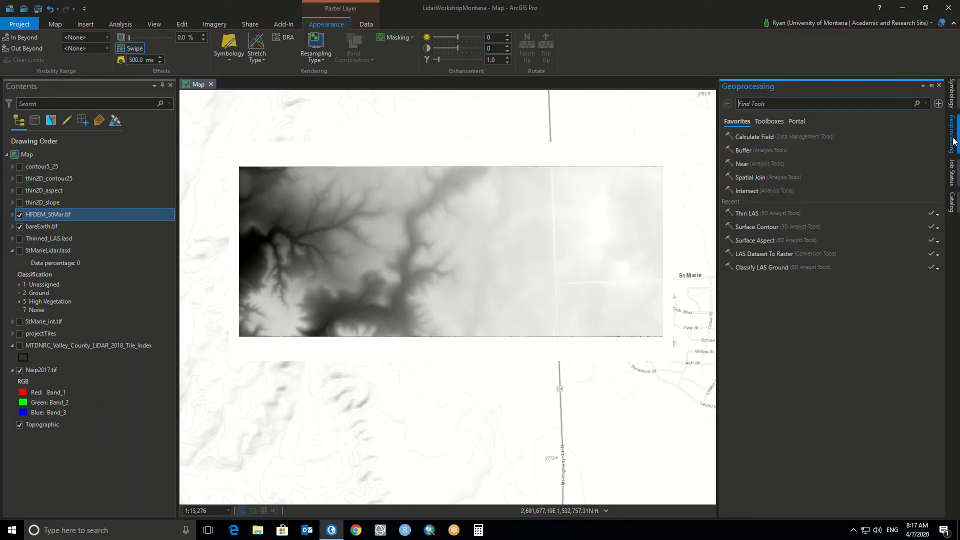
pyautogui.press('super+r')
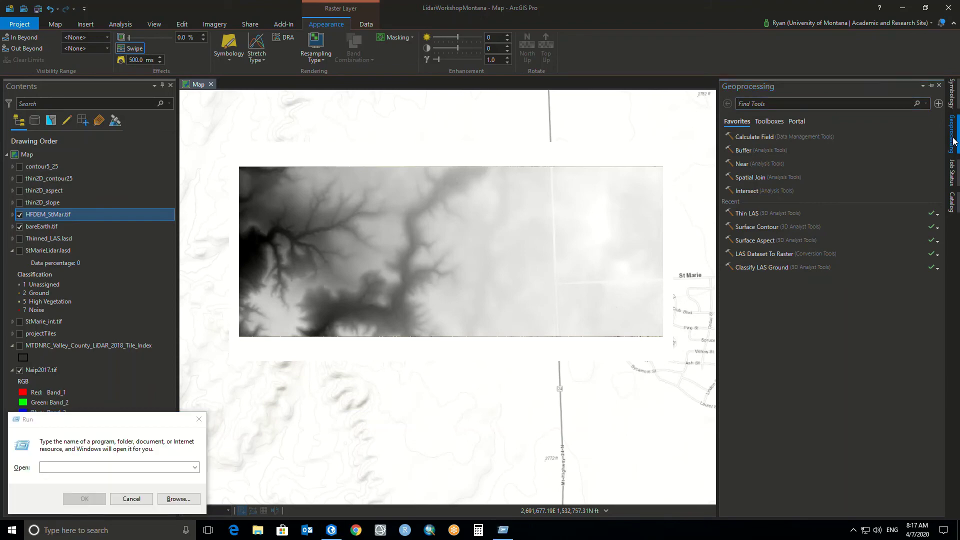
pyautogui.press('super+e')
pyautogui.press('super+space')
pyautogui.scroll(1, 888, 72)
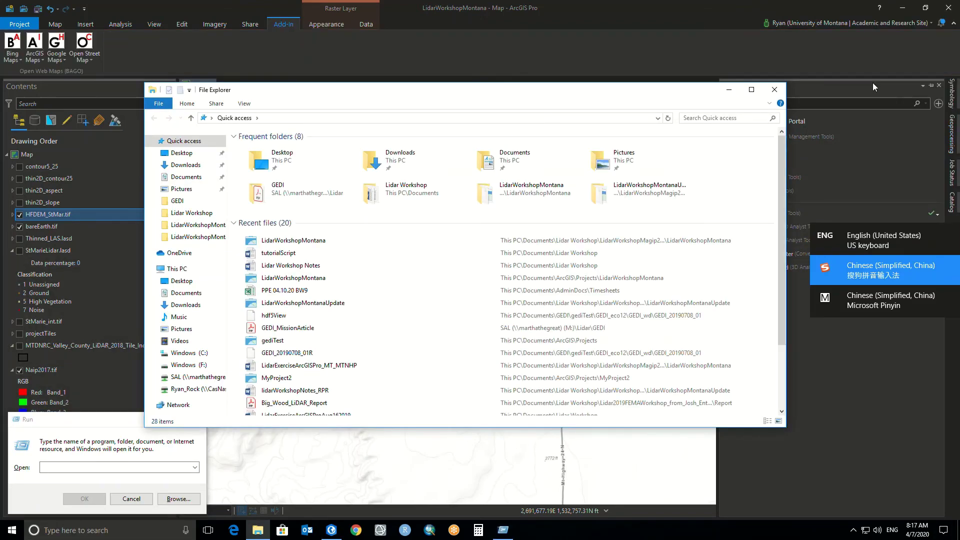
pyautogui.click(776, 90)
pyautogui.press('super')
pyautogui.press('super')
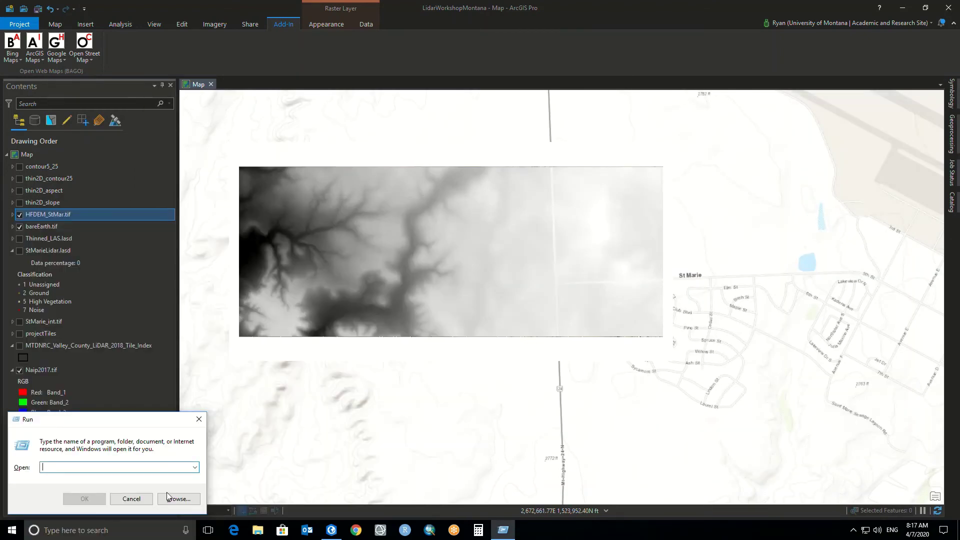
pyautogui.click(199, 419)
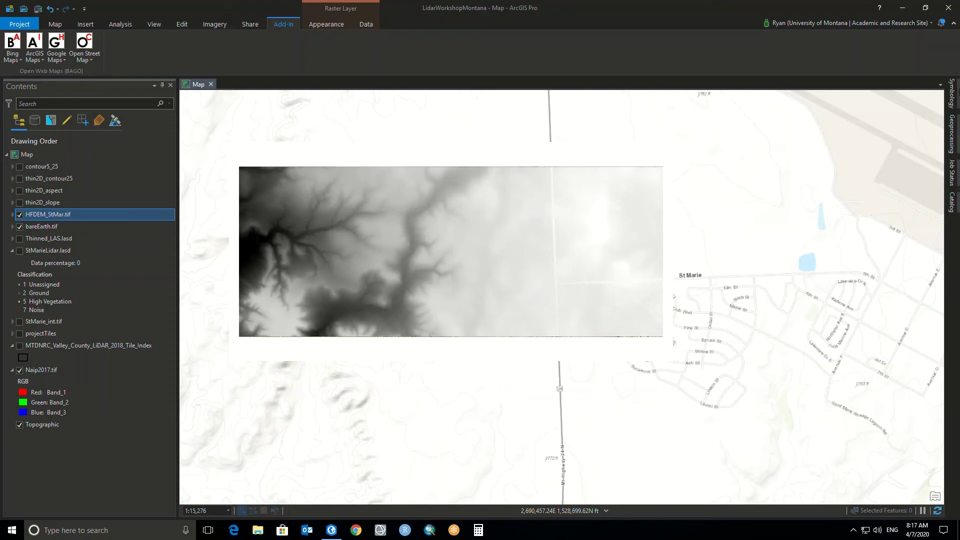
# Search the geoprocessing tools for "raster calc" and open the Image Analyst Raster Calculator
pyautogui.click(952, 134)
pyautogui.click(798, 107)
pyautogui.write('raster calc')
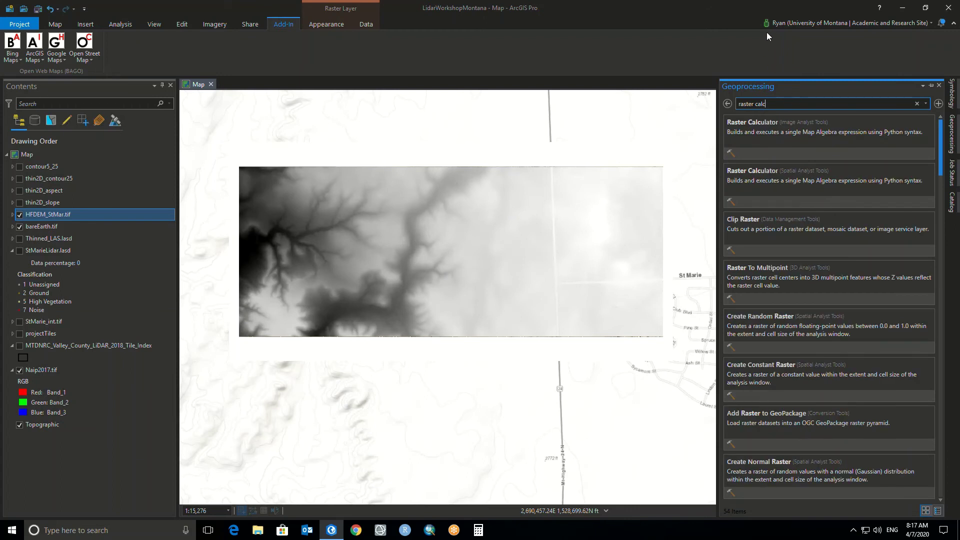
pyautogui.click(792, 140)
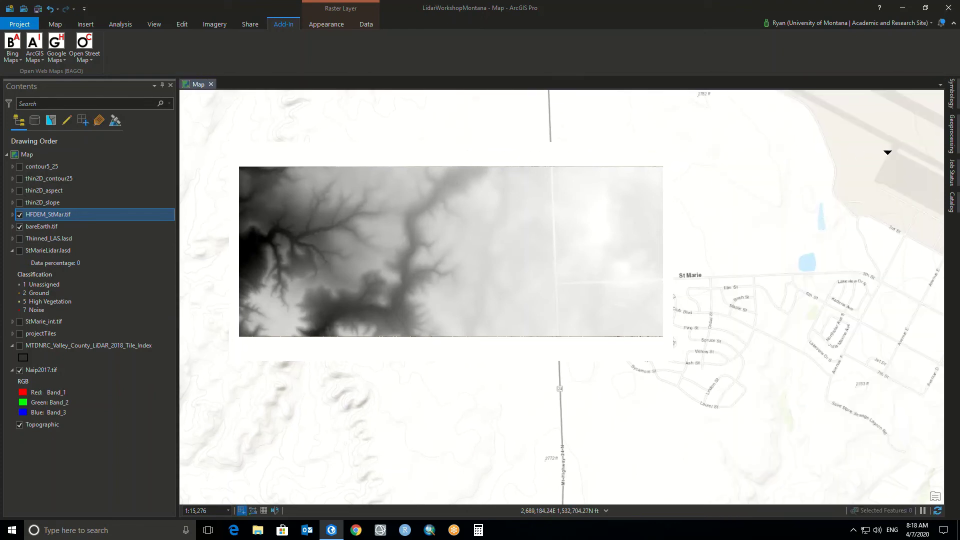
pyautogui.click(953, 135)
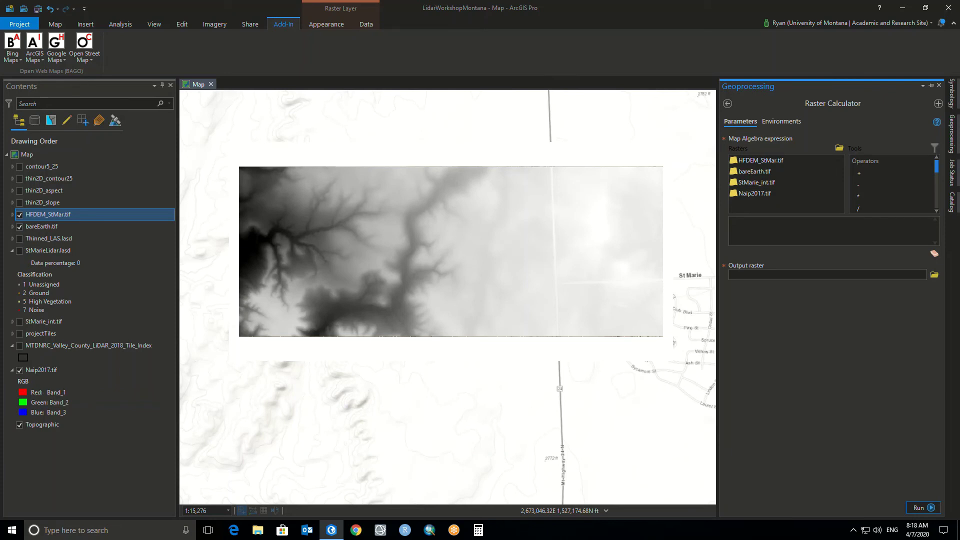
# Build the map algebra expression "bareEarth.tif" - "HFDEM_StMar.tif"
pyautogui.doubleClick(756, 172)
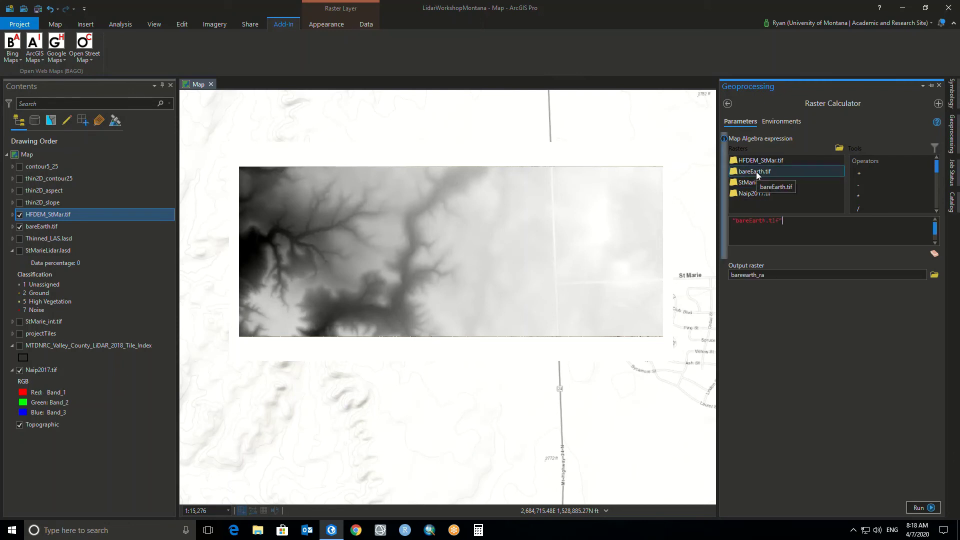
pyautogui.doubleClick(861, 188)
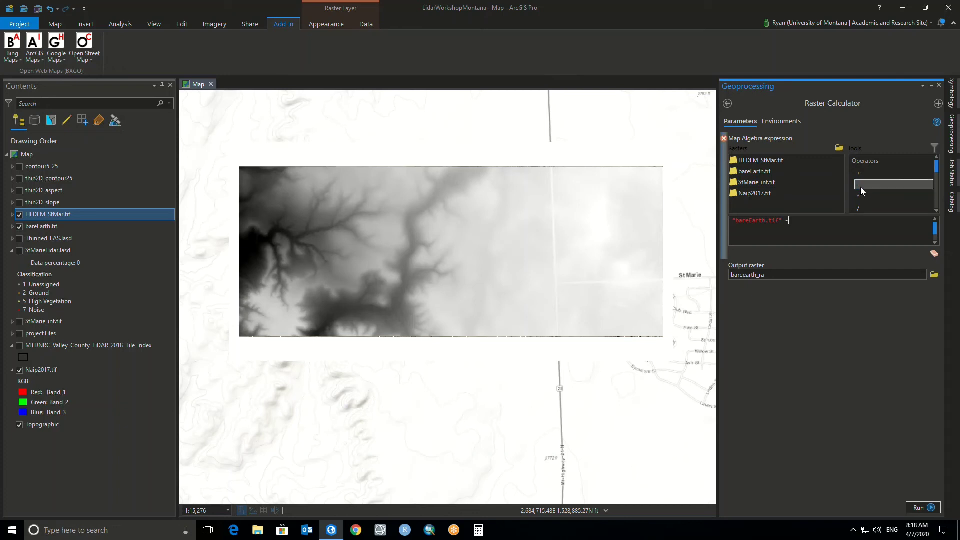
pyautogui.doubleClick(762, 161)
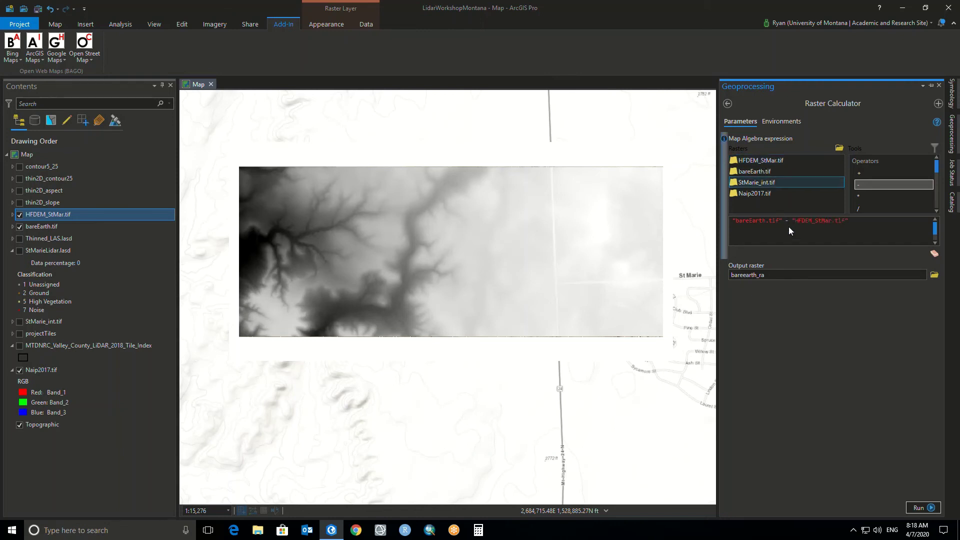
# Set the output raster to elevDiff.tif in the project's Rasters folder and run the Raster Calculator
pyautogui.click(934, 276)
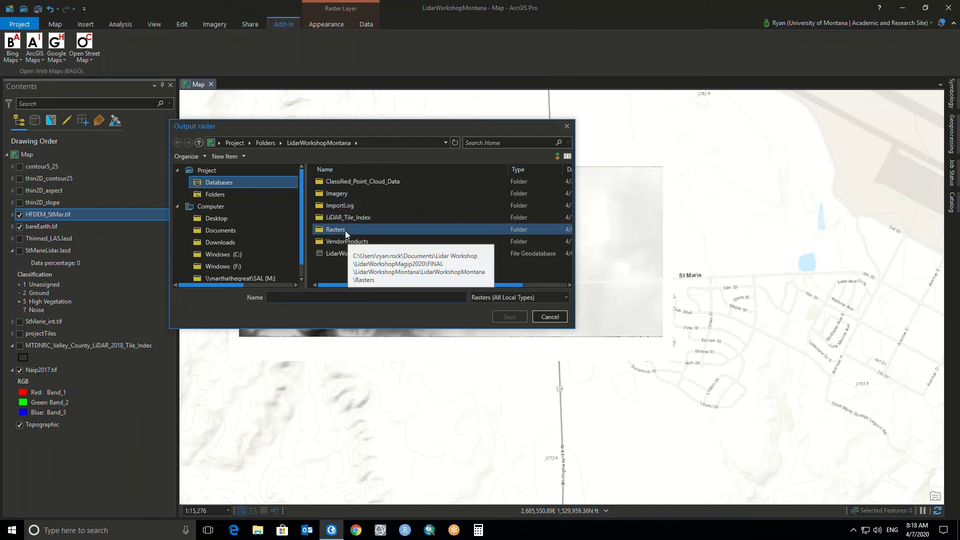
pyautogui.doubleClick(345, 230)
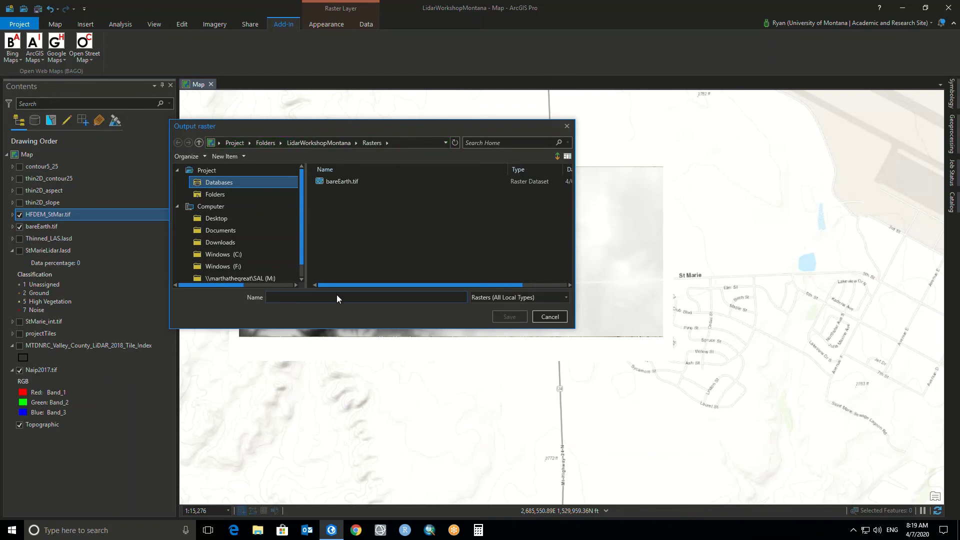
pyautogui.click(329, 146)
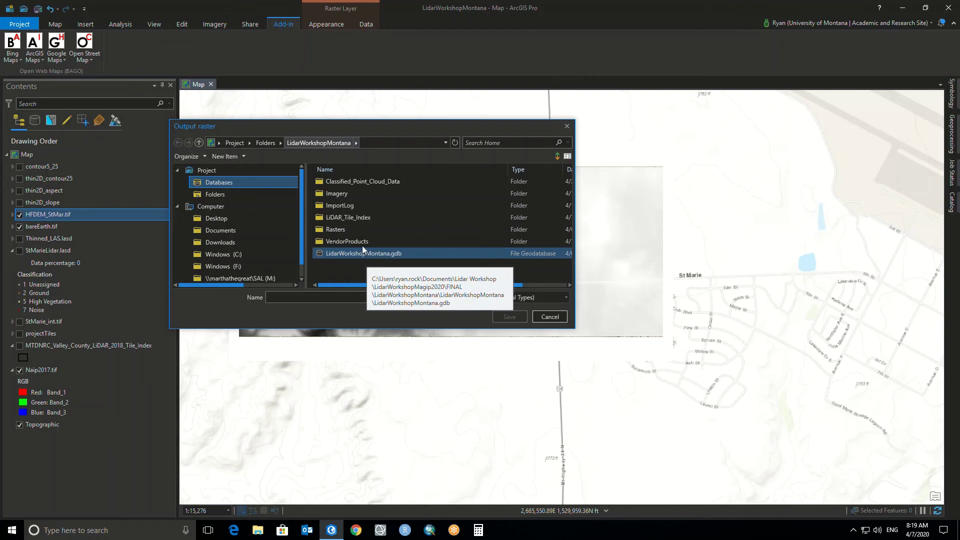
pyautogui.click(337, 194)
pyautogui.doubleClick(334, 226)
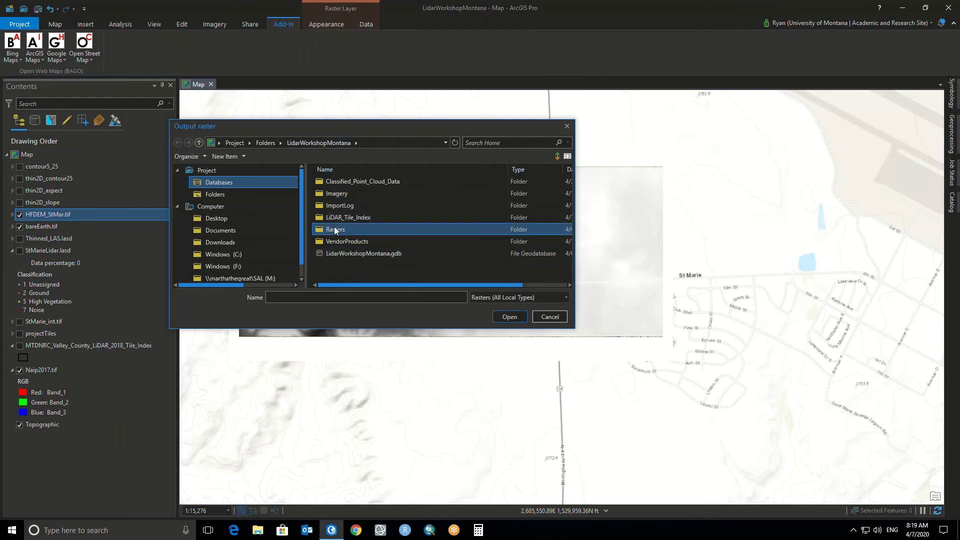
pyautogui.click(342, 298)
pyautogui.write('elevDiff.t')
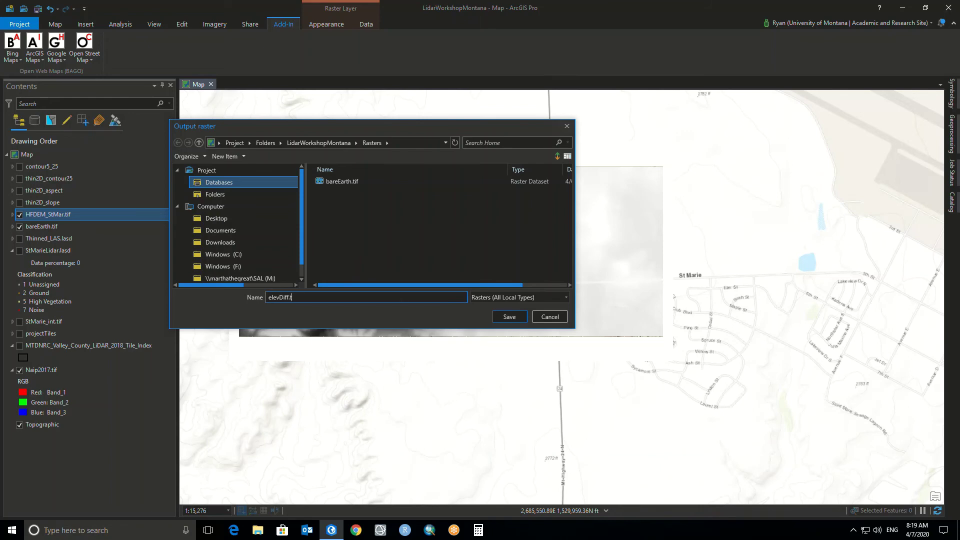
pyautogui.click(510, 318)
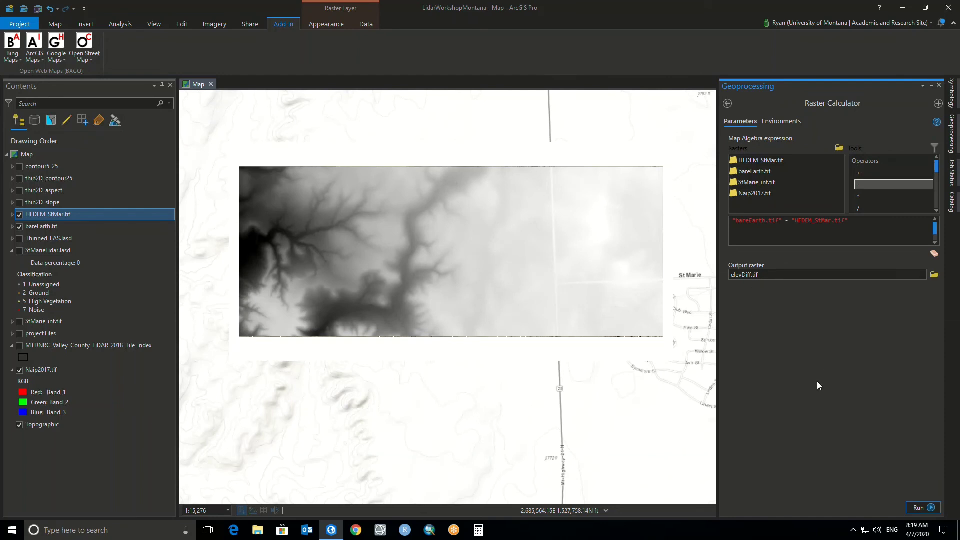
pyautogui.click(920, 508)
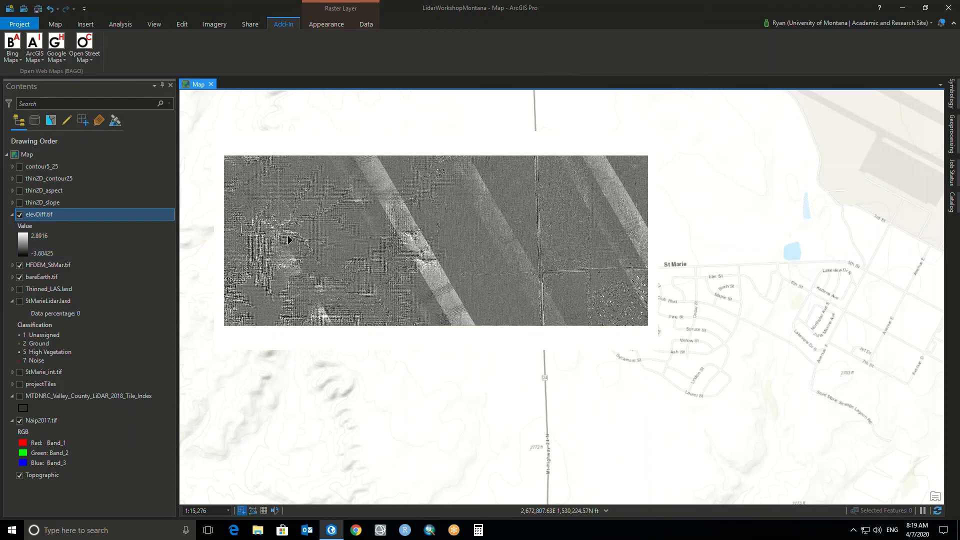
# Examine the elevDiff.tif difference pattern down to individual cells in the western drainage area
pyautogui.click(329, 27)
pyautogui.scroll(4, 274, 268)
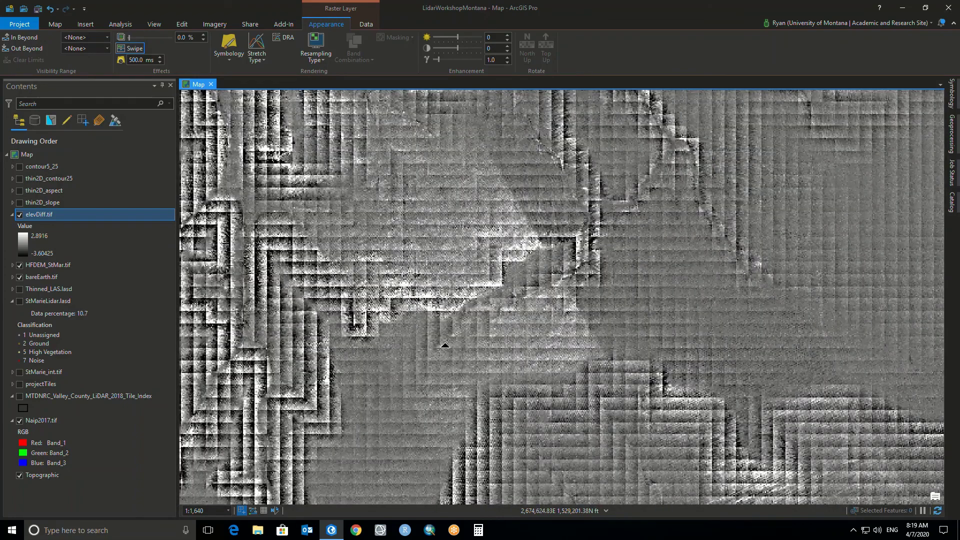
pyautogui.scroll(2, 423, 315)
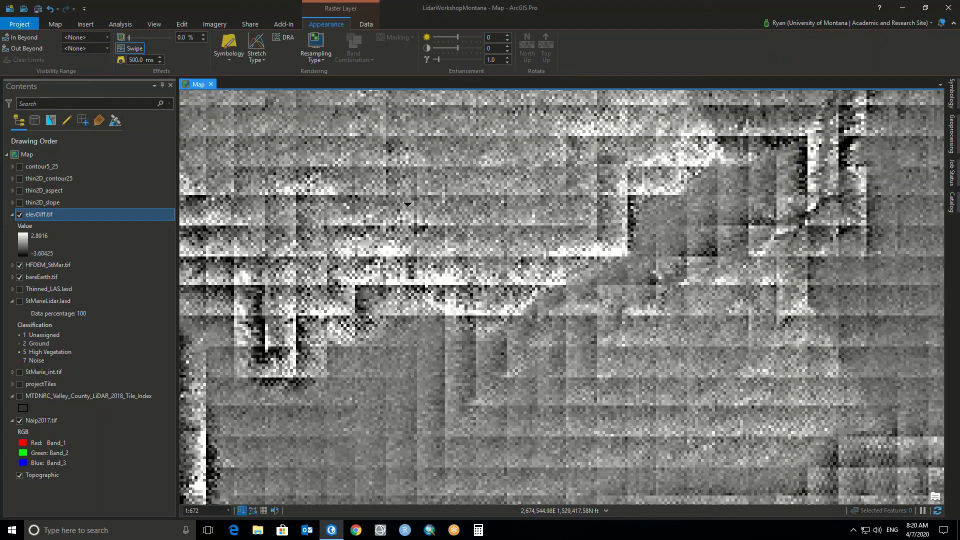
pyautogui.scroll(3, 413, 218)
pyautogui.scroll(-2, 414, 219)
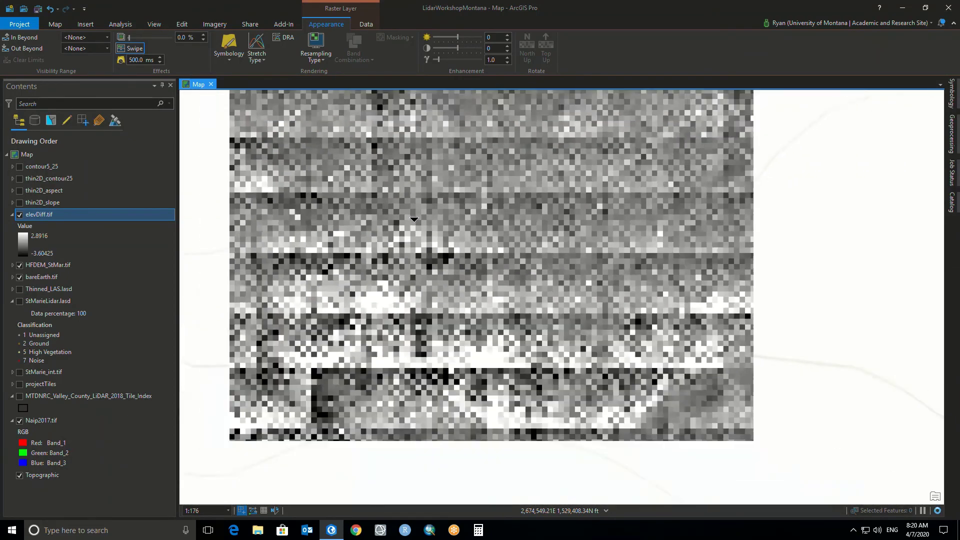
pyautogui.scroll(-4, 415, 219)
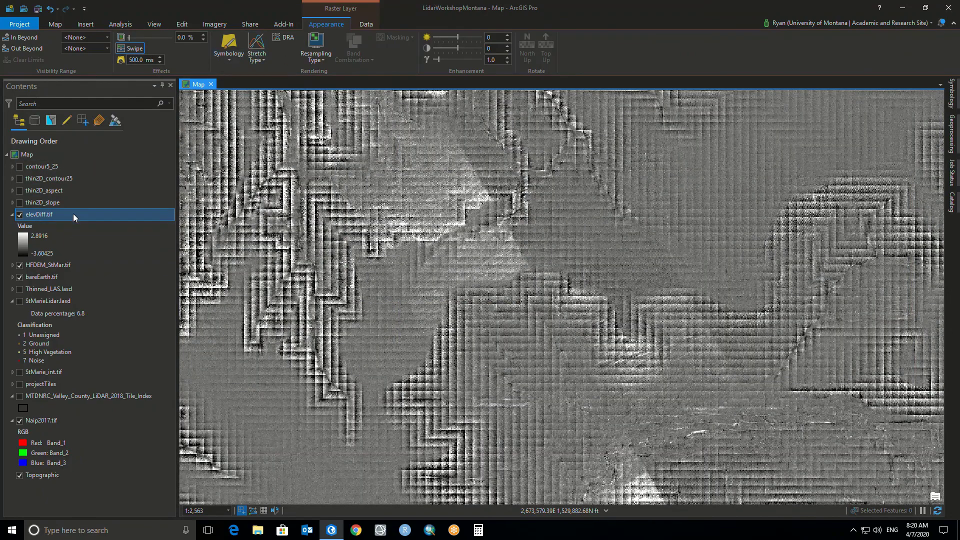
# Try the None and Minimum Maximum stretch types on elevDiff.tif and view the whole raster
pyautogui.click(257, 60)
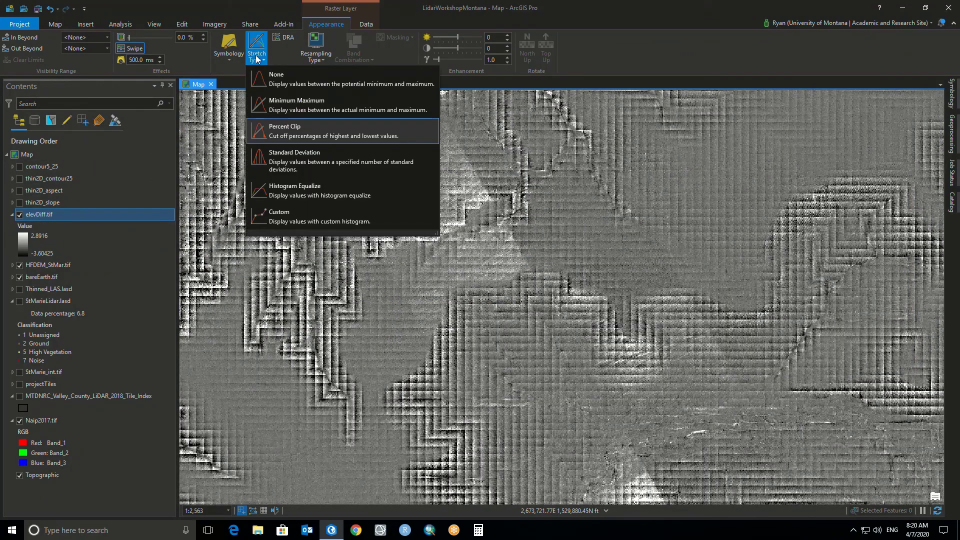
pyautogui.click(280, 88)
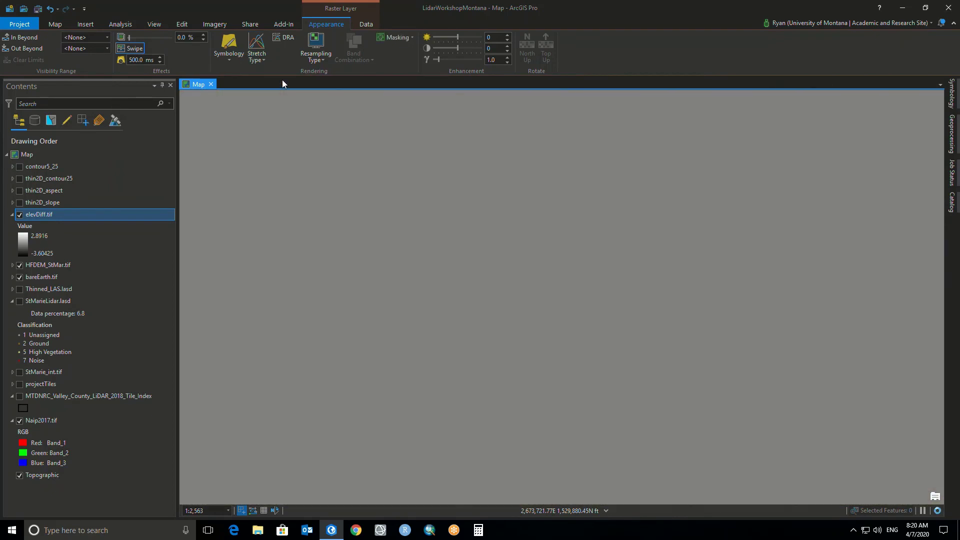
pyautogui.click(264, 58)
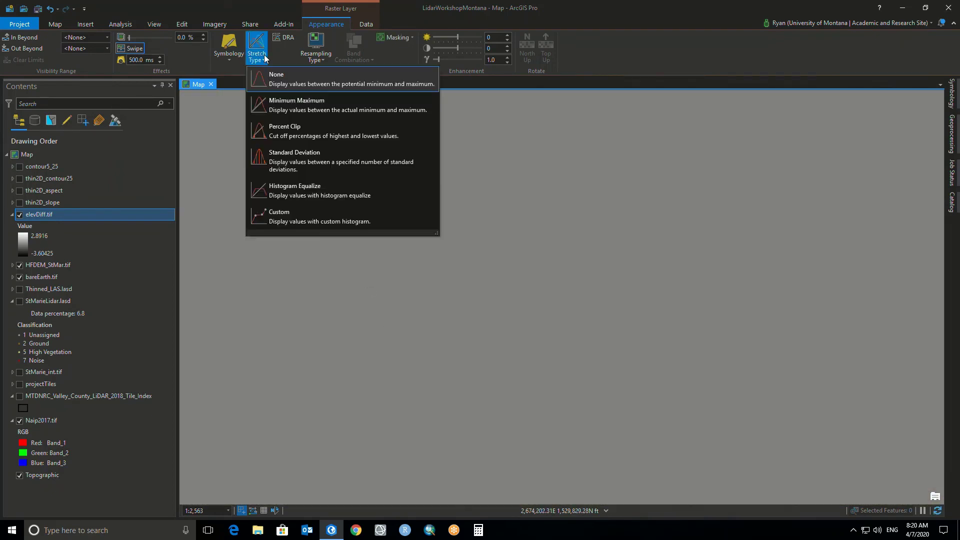
pyautogui.click(281, 110)
pyautogui.scroll(-4, 406, 313)
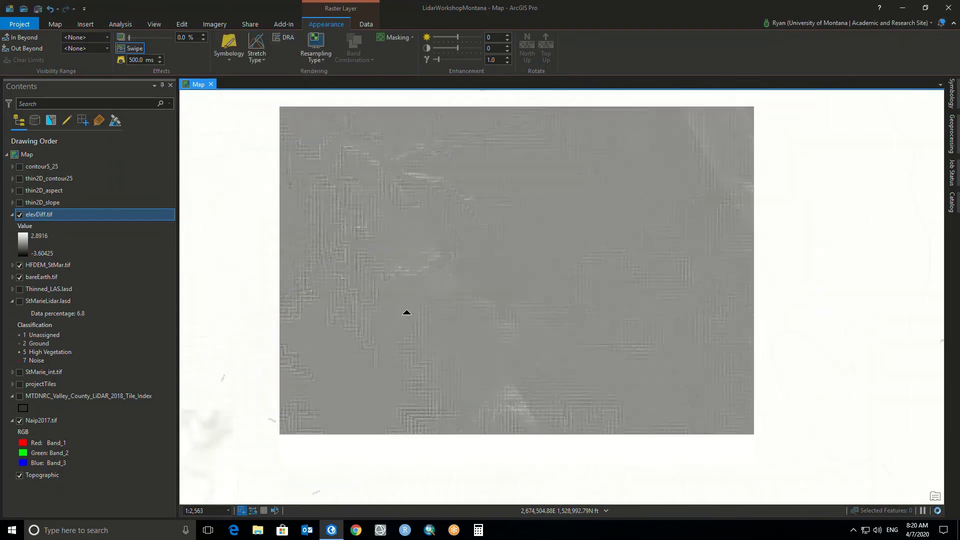
pyautogui.scroll(-4, 463, 319)
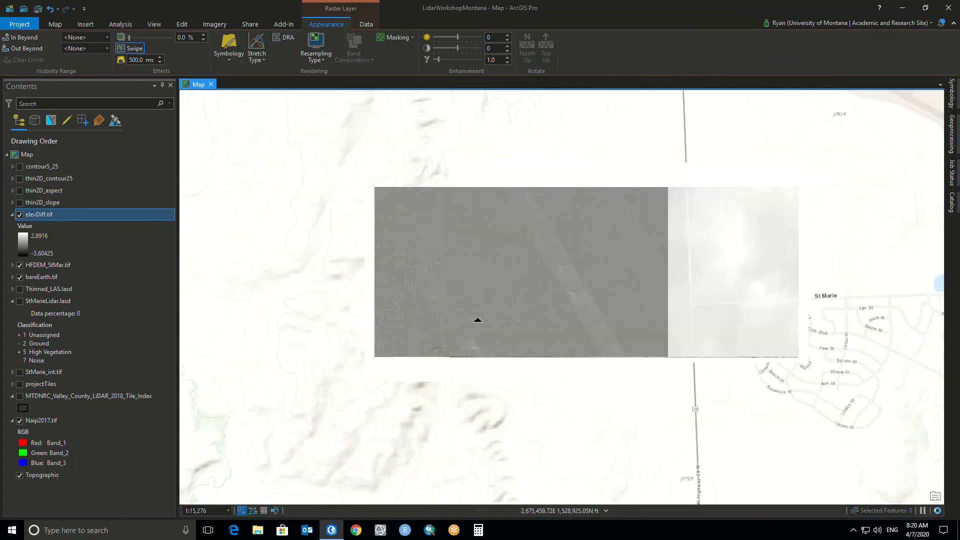
pyautogui.moveTo(625, 306); pyautogui.dragTo(509, 306)
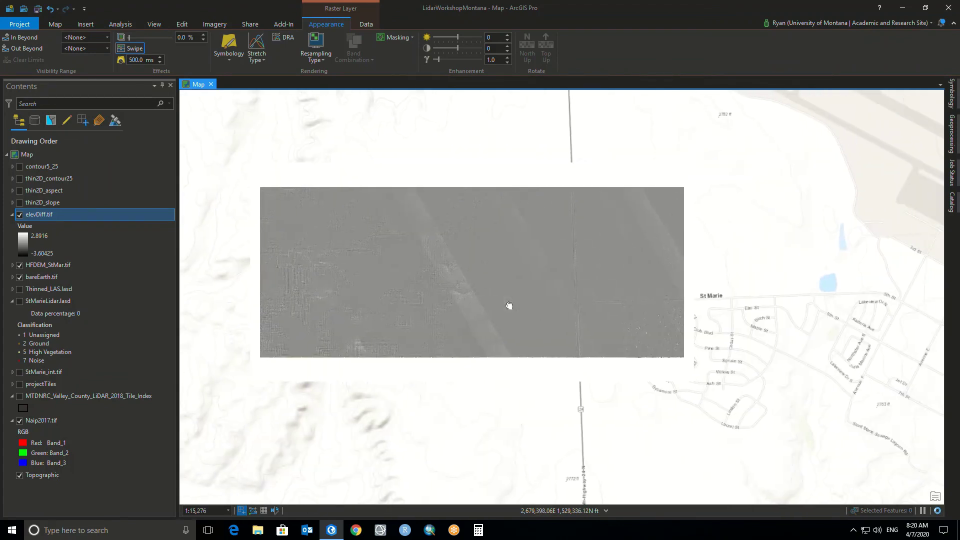
# Try the Standard Deviation stretch on elevDiff.tif, and return the layer to the Percent Clip stretch
pyautogui.click(257, 59)
pyautogui.click(299, 164)
pyautogui.click(261, 59)
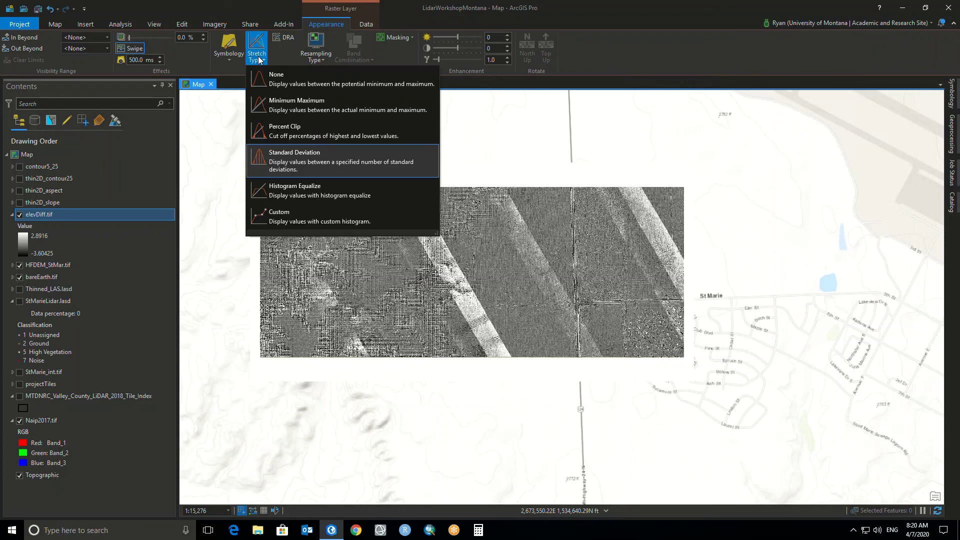
pyautogui.click(284, 131)
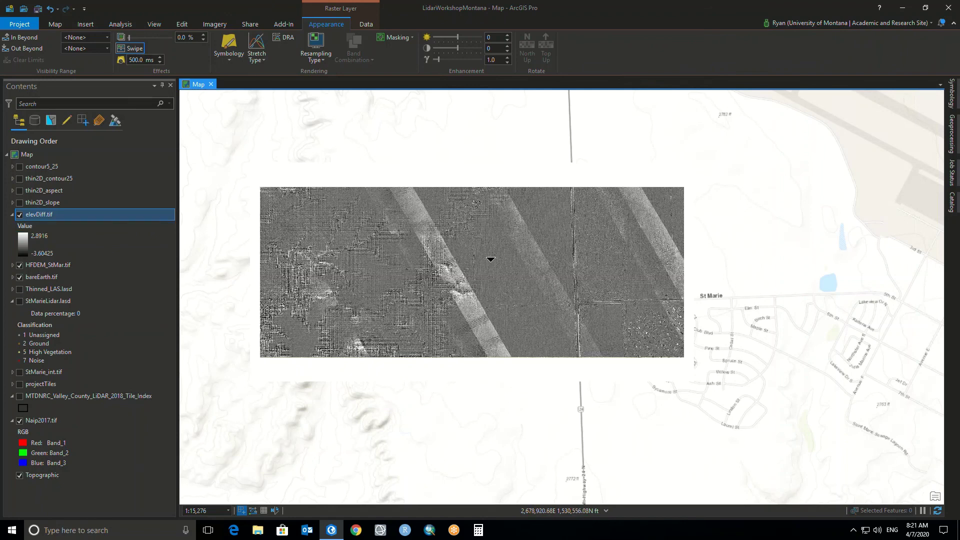
# Save the project and look over the elevDiff.tif raster
pyautogui.click(39, 10)
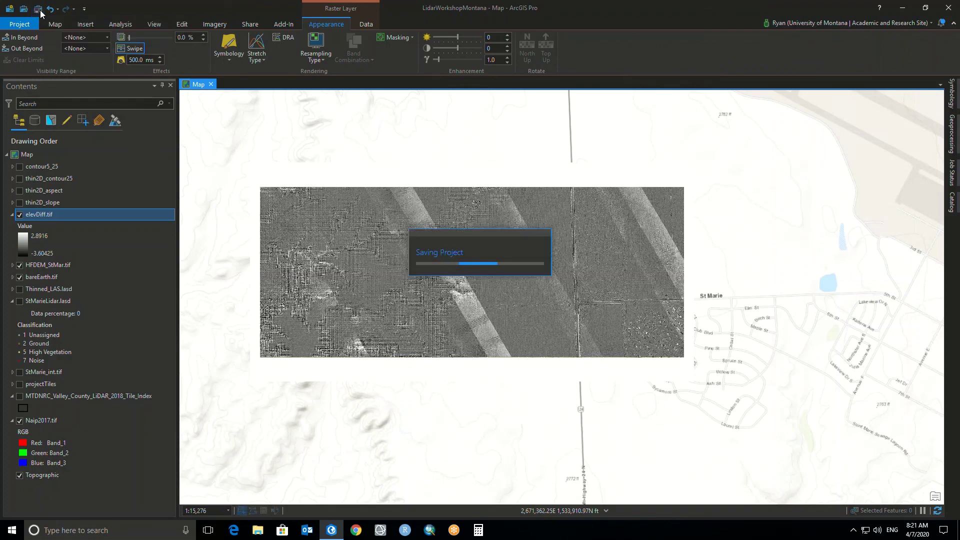
pyautogui.scroll(2, 543, 399)
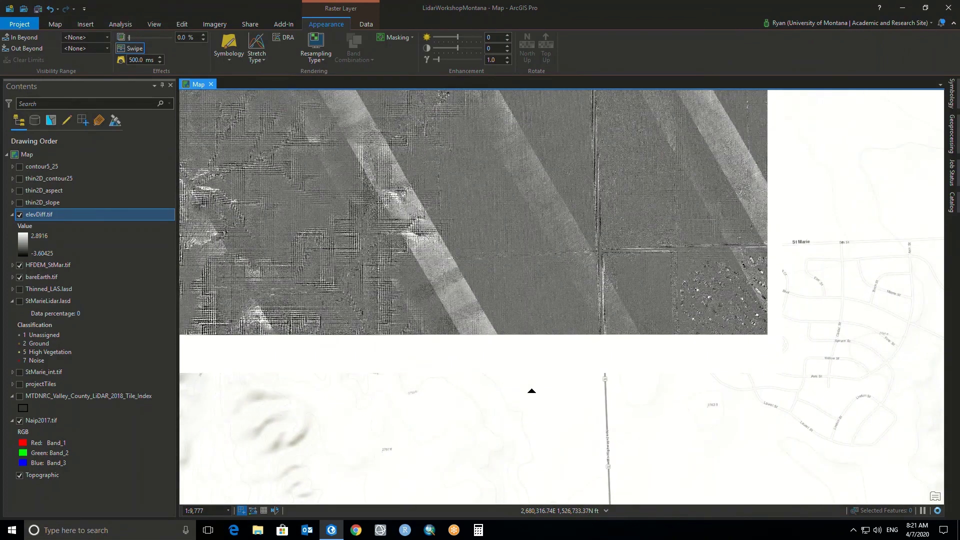
pyautogui.scroll(2, 377, 288)
pyautogui.scroll(-4, 376, 287)
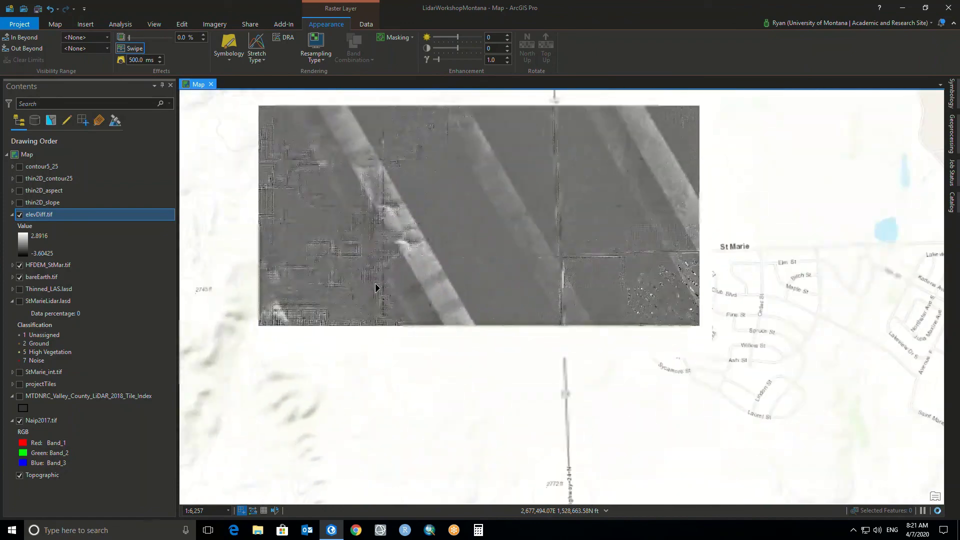